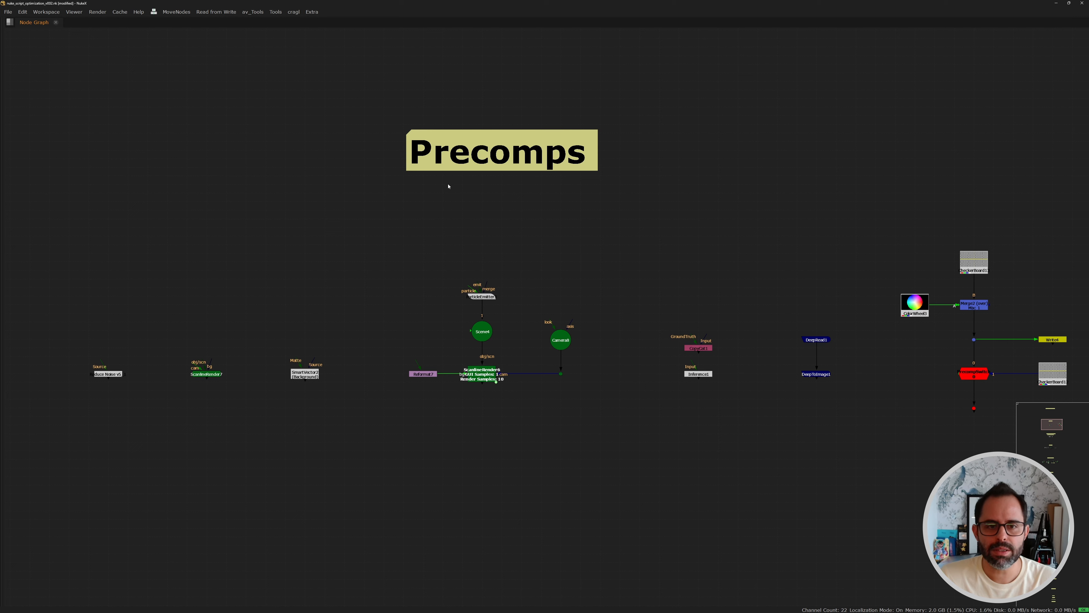
- Examine the Reduce Noise, ScanlineRender7, SmartVector2 and ParticleEmitter nodes one after another as candidates for precomping
{"action": "scroll", "coordinate": [348, 287], "scroll_direction": "up", "scroll_amount": 2}
{"action": "middle_click_drag", "start_coordinate": [348, 287], "coordinate": [515, 211]}
{"action": "scroll", "coordinate": [239, 281], "scroll_direction": "up", "scroll_amount": 3}
{"action": "middle_click_drag", "start_coordinate": [239, 280], "coordinate": [552, 231]}
{"action": "left_click_drag", "start_coordinate": [359, 253], "coordinate": [552, 390]}
{"action": "middle_click_drag", "start_coordinate": [639, 308], "coordinate": [450, 299]}
{"action": "left_click_drag", "start_coordinate": [415, 235], "coordinate": [591, 385]}
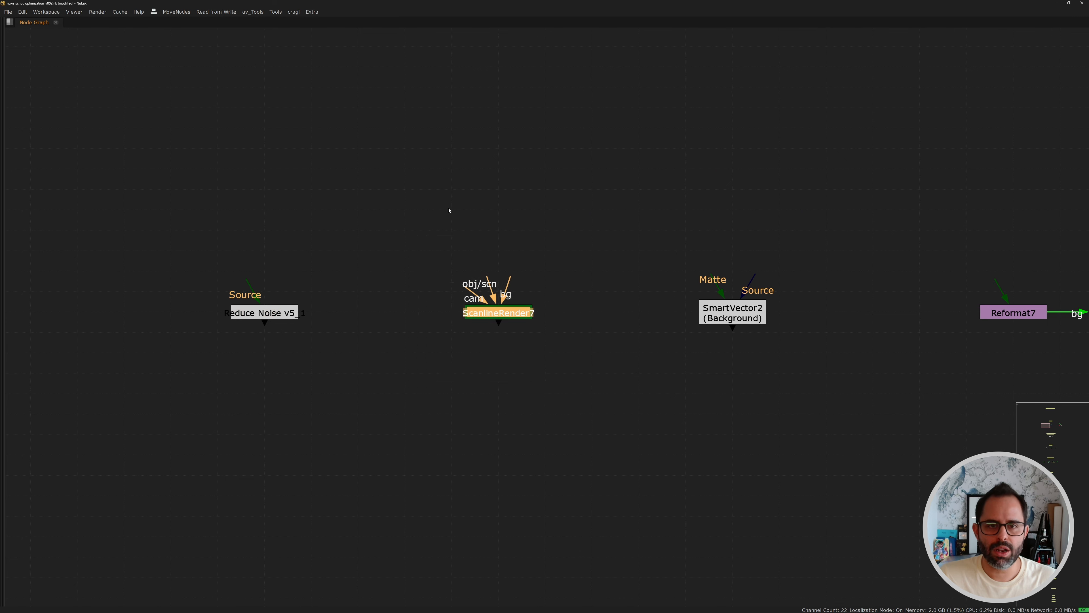
{"action": "left_click_drag", "start_coordinate": [406, 211], "coordinate": [622, 403]}
{"action": "middle_click_drag", "start_coordinate": [651, 259], "coordinate": [389, 272]}
{"action": "left_click_drag", "start_coordinate": [378, 216], "coordinate": [592, 394]}
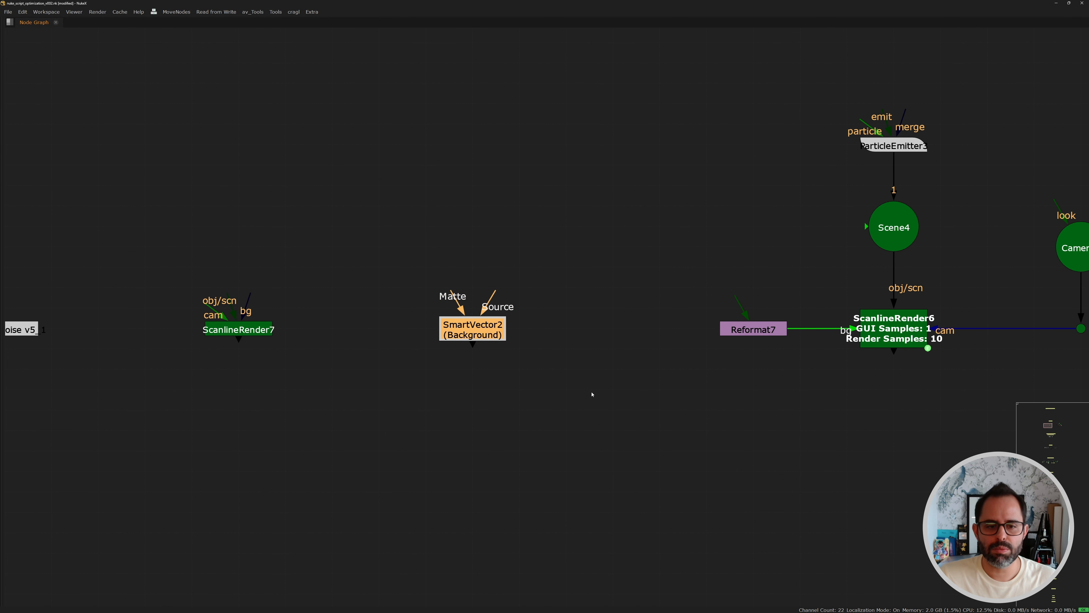
{"action": "middle_click_drag", "start_coordinate": [819, 286], "coordinate": [428, 334]}
{"action": "left_click_drag", "start_coordinate": [384, 97], "coordinate": [707, 205]}
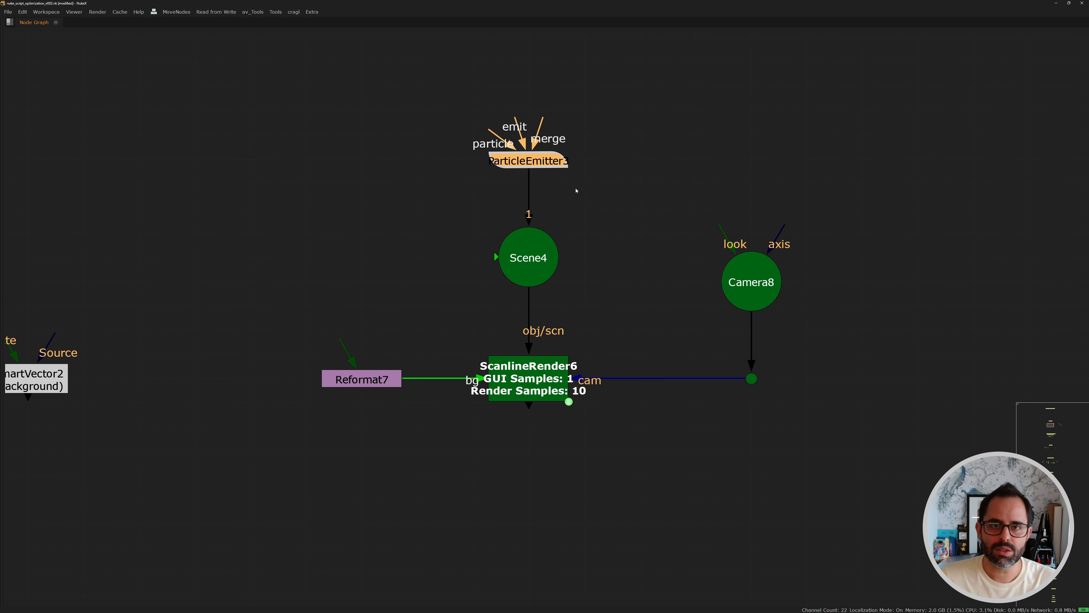
{"action": "left_click_drag", "start_coordinate": [444, 117], "coordinate": [660, 206]}
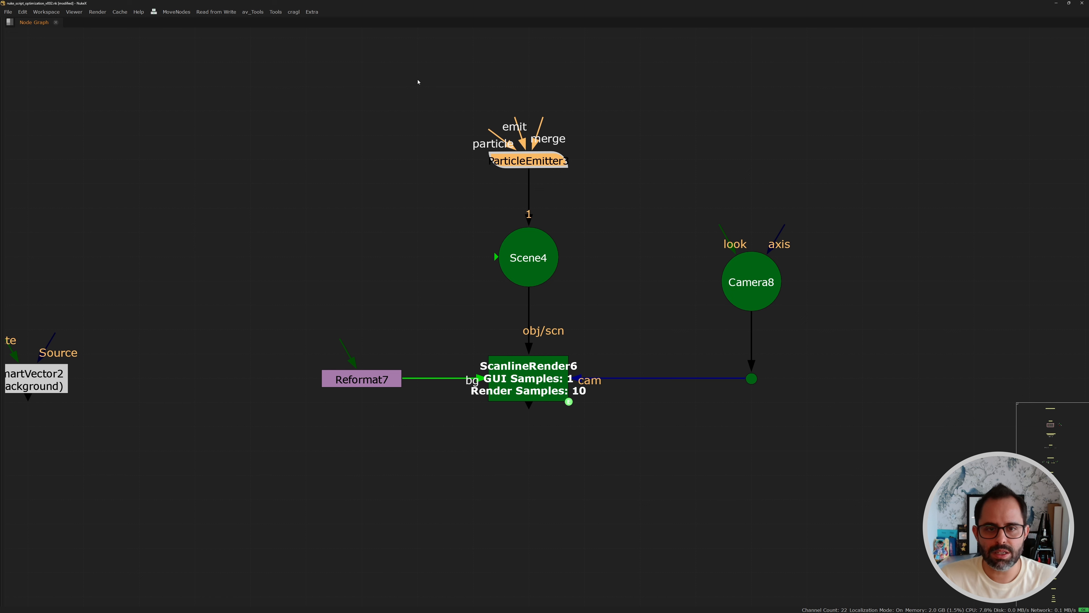
- Disable the ParticleEmitter together with the Scene4, Camera8, Reformat7 and ScanlineRender6 nodes of the particle setup
{"action": "left_click_drag", "start_coordinate": [418, 82], "coordinate": [657, 194]}
{"action": "key", "text": "d"}
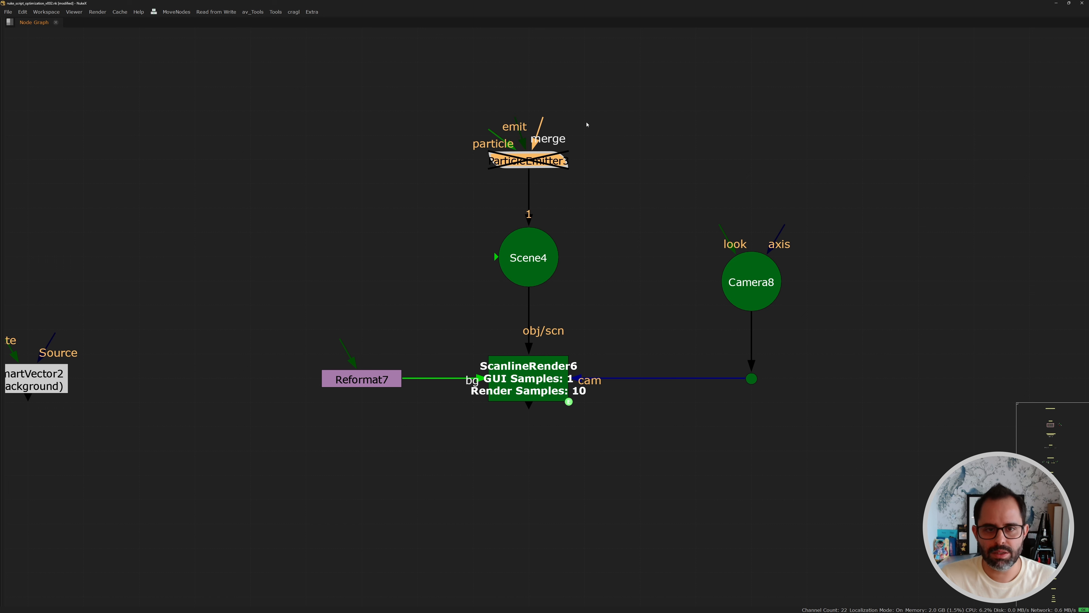
{"action": "left_click", "coordinate": [413, 166]}
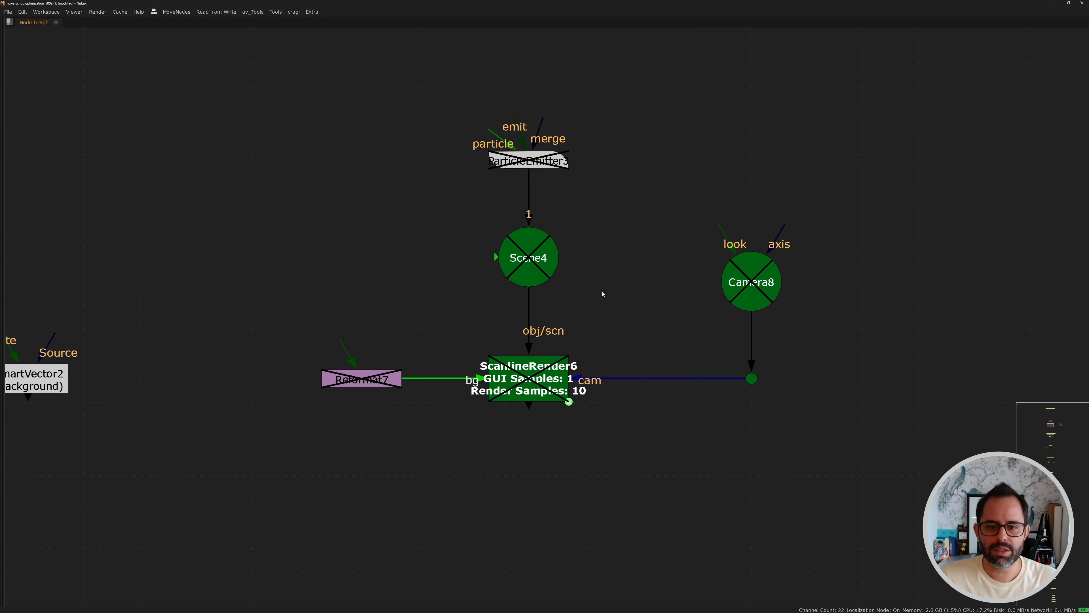
{"action": "left_click_drag", "start_coordinate": [486, 422], "coordinate": [597, 519]}
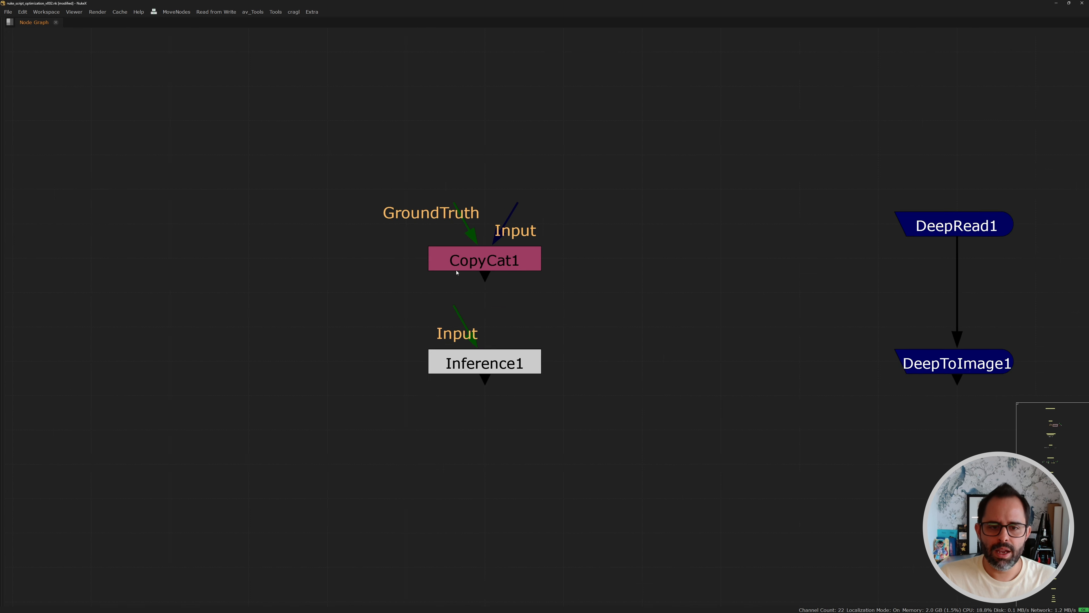
- Check the CopyCat1 and Inference1 nodes and move Inference1 slightly farther below CopyCat1
{"action": "middle_click_drag", "start_coordinate": [382, 185], "coordinate": [421, 188]}
{"action": "left_click_drag", "start_coordinate": [386, 164], "coordinate": [586, 281]}
{"action": "left_click_drag", "start_coordinate": [433, 301], "coordinate": [619, 407]}
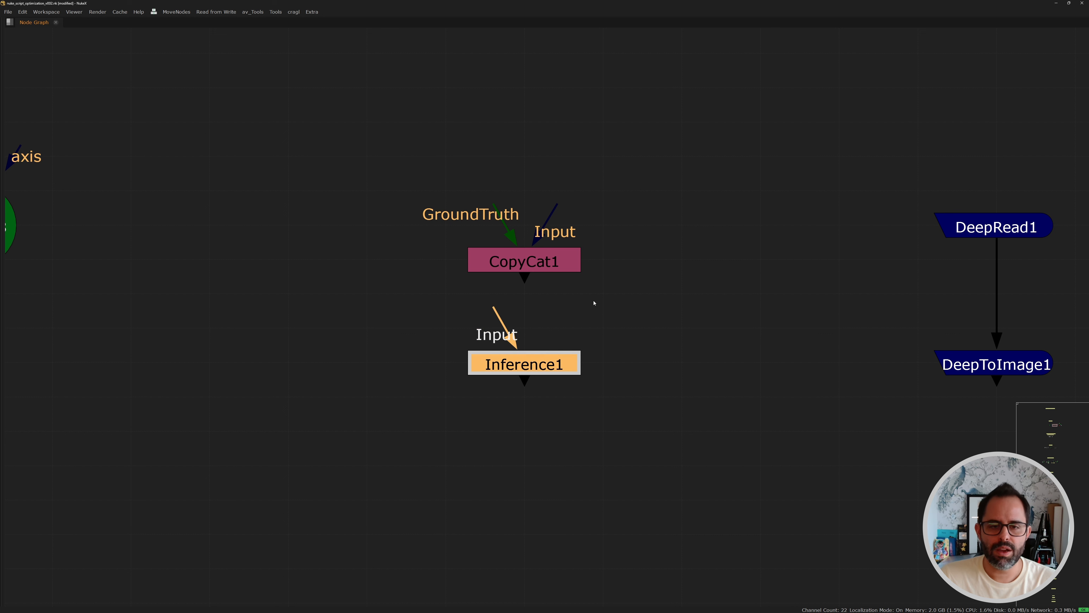
{"action": "left_click_drag", "start_coordinate": [388, 187], "coordinate": [615, 408]}
{"action": "left_click", "coordinate": [393, 171]}
{"action": "left_click_drag", "start_coordinate": [393, 171], "coordinate": [621, 415]}
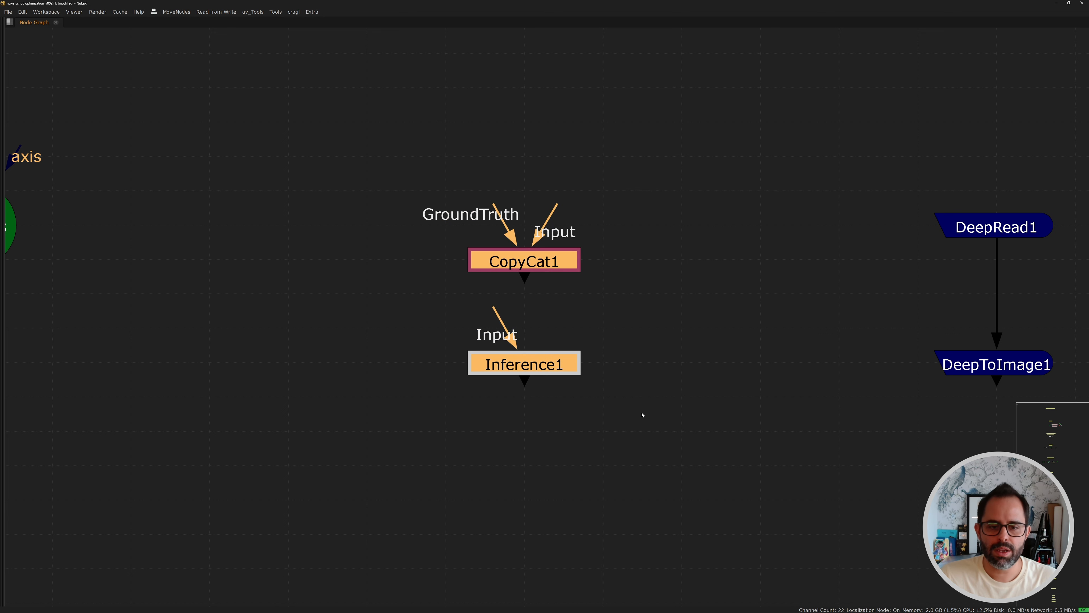
{"action": "left_click", "coordinate": [642, 413]}
{"action": "left_click_drag", "start_coordinate": [532, 362], "coordinate": [532, 396]}
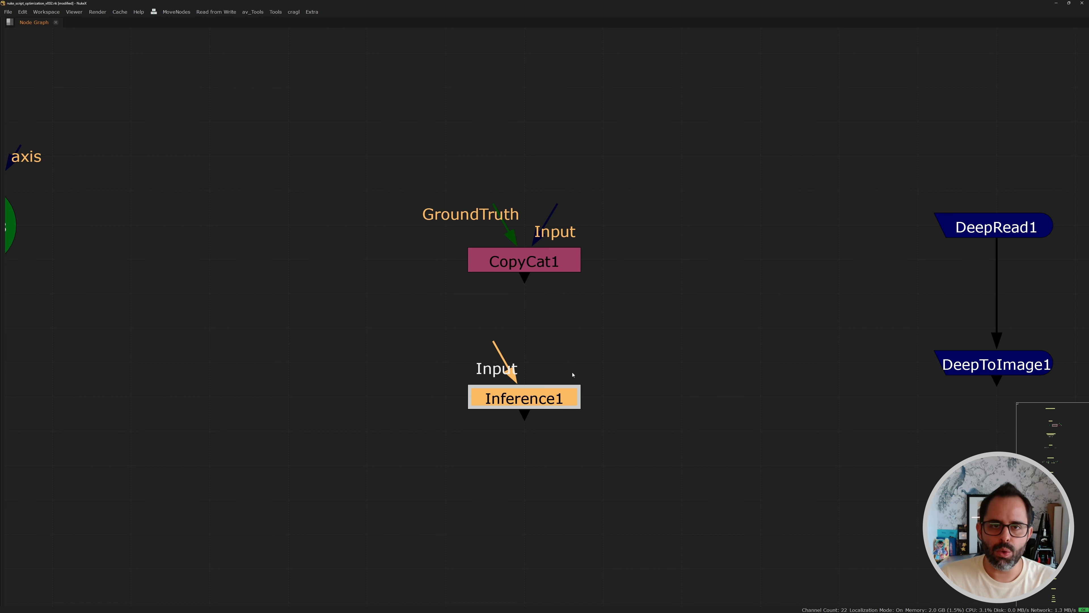
- Space out the deep nodes by moving DeepRead1 farther up and DeepToImage1 farther down
{"action": "scroll", "coordinate": [605, 363], "scroll_direction": "down", "scroll_amount": 4}
{"action": "middle_click_drag", "start_coordinate": [719, 327], "coordinate": [535, 297]}
{"action": "mouse_move", "coordinate": [518, 186]}
{"action": "left_mouse_down"}
{"action": "mouse_move", "coordinate": [539, 222]}
{"action": "mouse_move", "coordinate": [757, 405]}
{"action": "mouse_move", "coordinate": [694, 301]}
{"action": "left_mouse_up"}
{"action": "scroll", "coordinate": [636, 316], "scroll_direction": "up", "scroll_amount": 2}
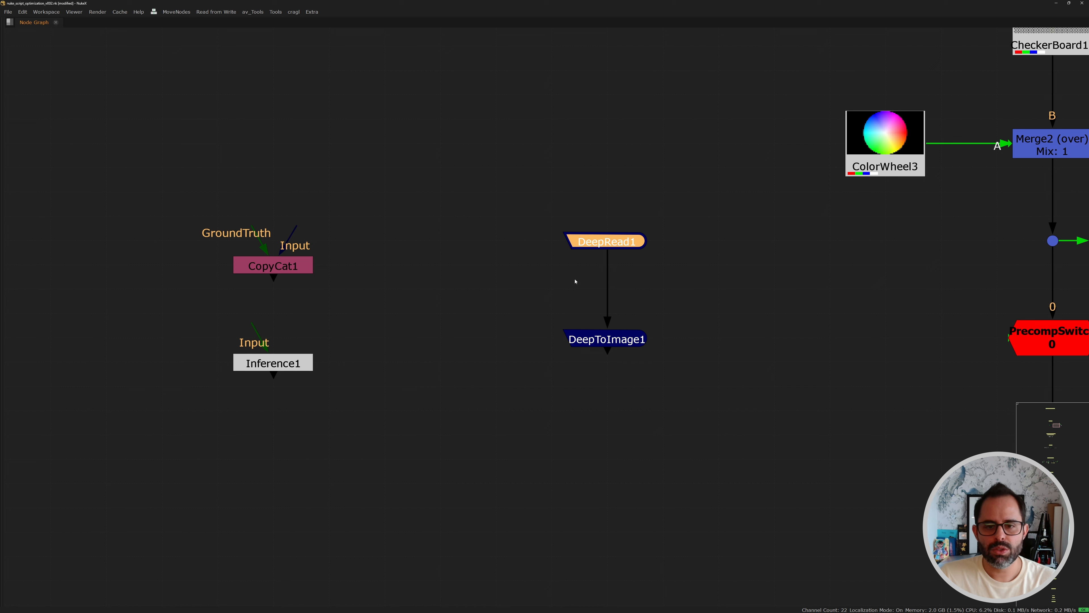
{"action": "left_click_drag", "start_coordinate": [489, 187], "coordinate": [517, 219]}
{"action": "left_click_drag", "start_coordinate": [603, 249], "coordinate": [603, 177]}
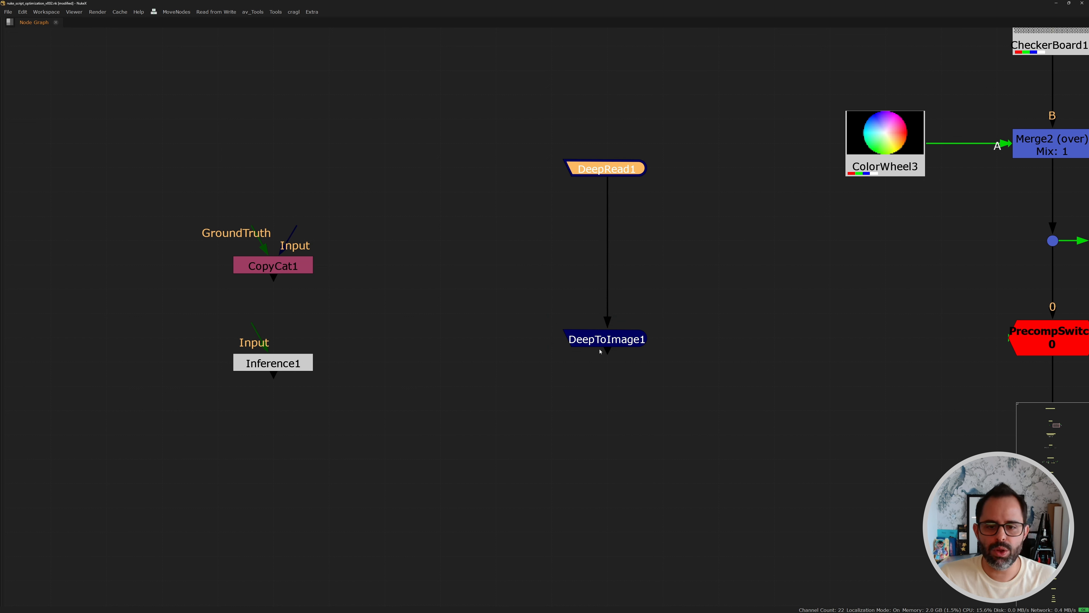
{"action": "left_click_drag", "start_coordinate": [601, 339], "coordinate": [600, 389]}
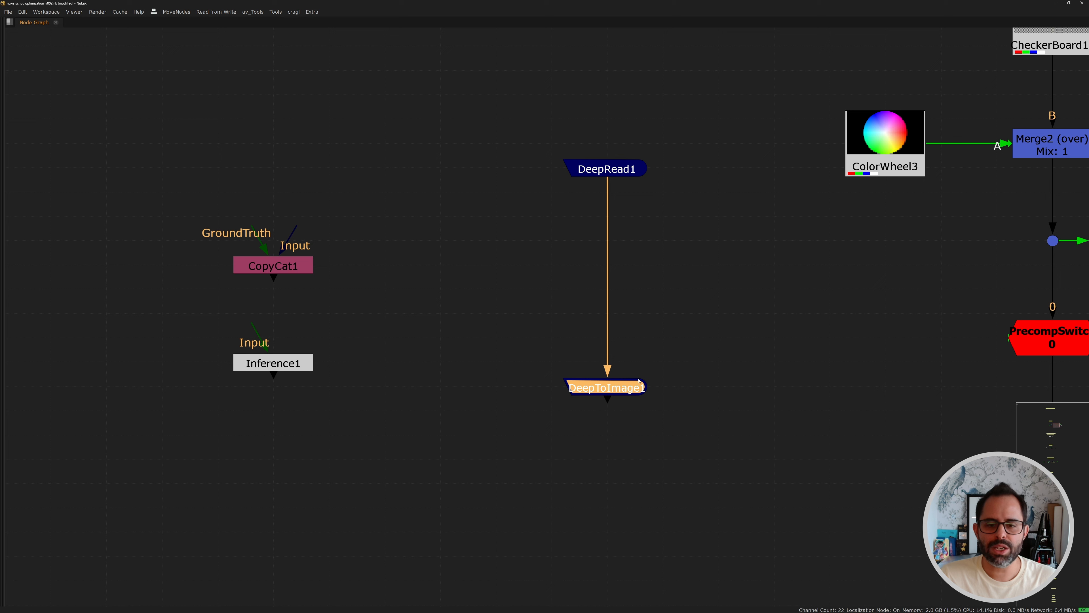
{"action": "left_click_drag", "start_coordinate": [513, 315], "coordinate": [708, 450]}
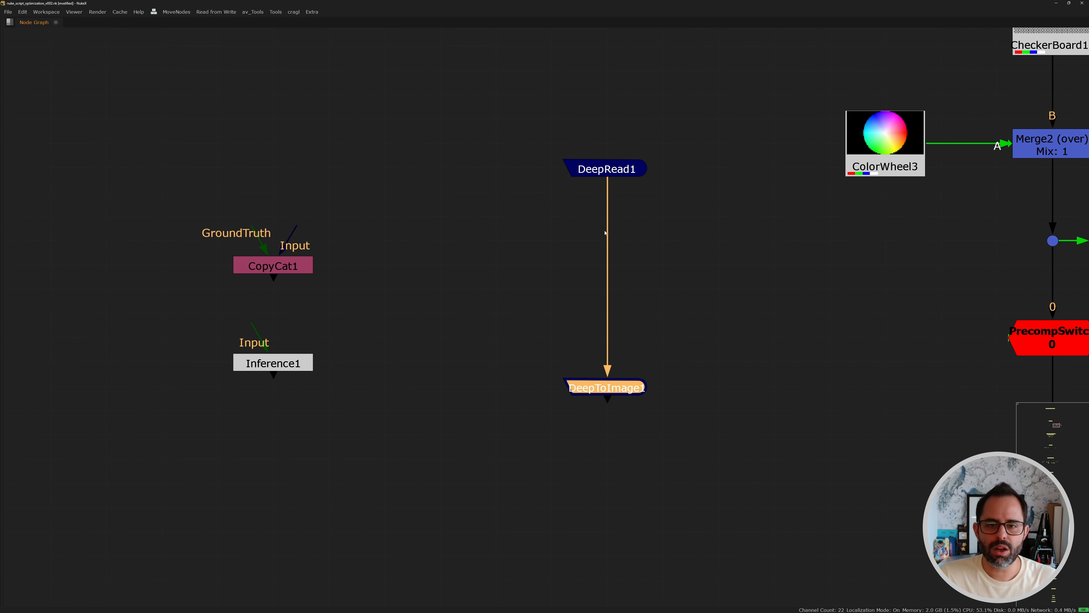
{"action": "mouse_move", "coordinate": [506, 77]}
{"action": "left_mouse_down"}
{"action": "mouse_move", "coordinate": [697, 211]}
{"action": "mouse_move", "coordinate": [694, 255]}
{"action": "mouse_move", "coordinate": [703, 246]}
{"action": "left_mouse_up"}
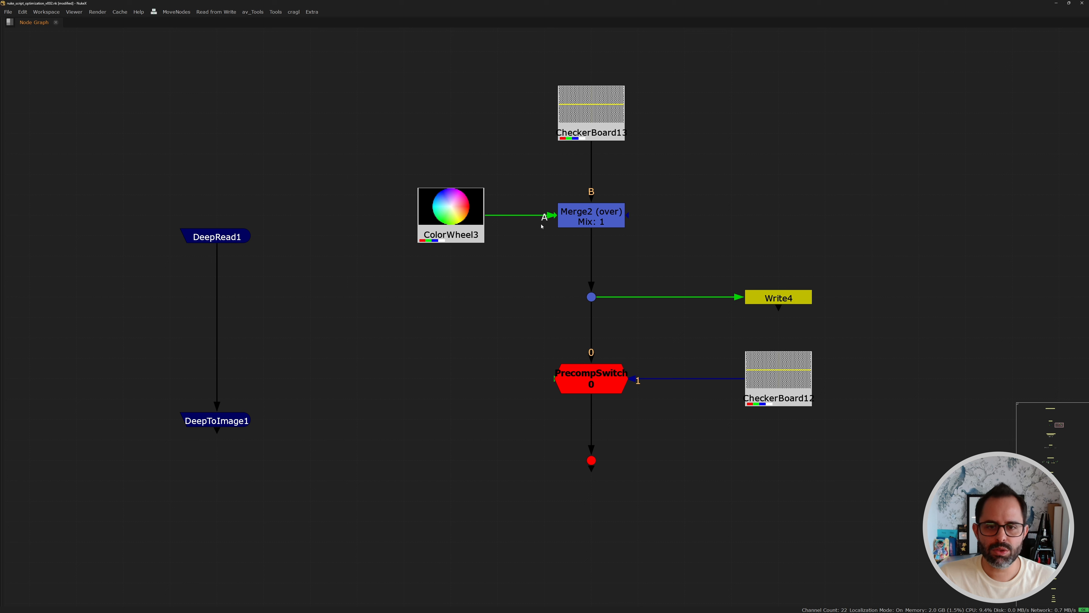
- Open the PrecompSwitch properties, place the floating window clear of the node tree, and set which to 1
{"action": "left_click", "coordinate": [590, 379]}
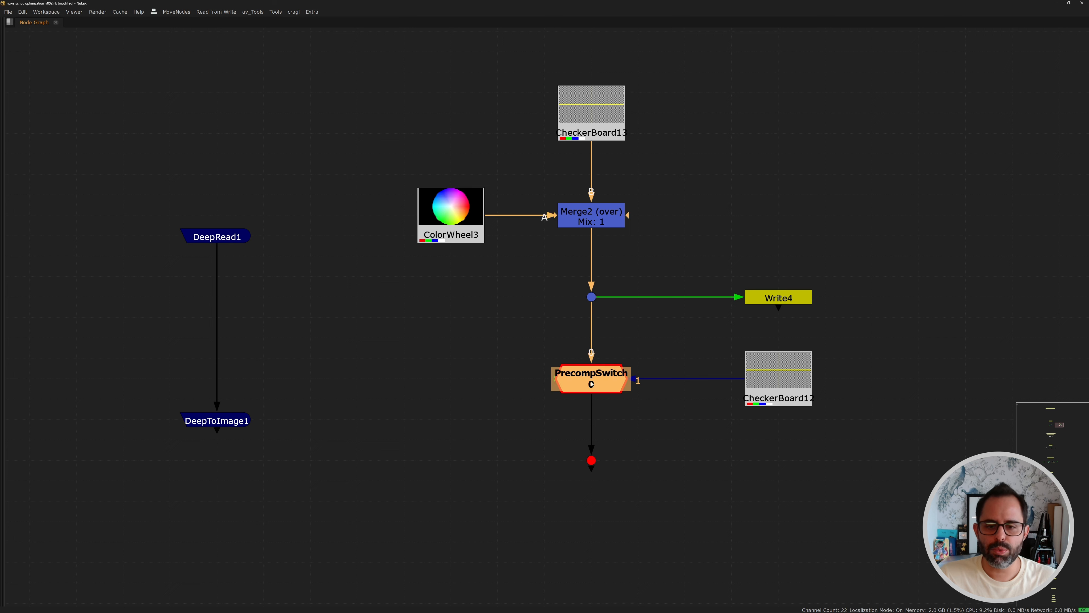
{"action": "double_click", "coordinate": [605, 383]}
{"action": "left_click", "coordinate": [527, 102]}
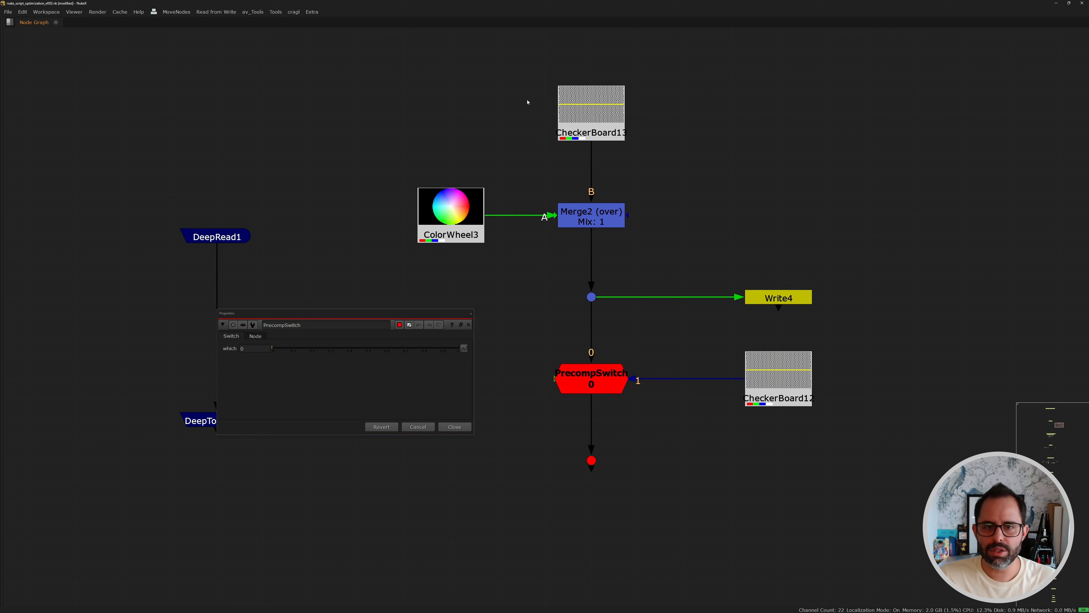
{"action": "left_click_drag", "start_coordinate": [437, 70], "coordinate": [916, 356]}
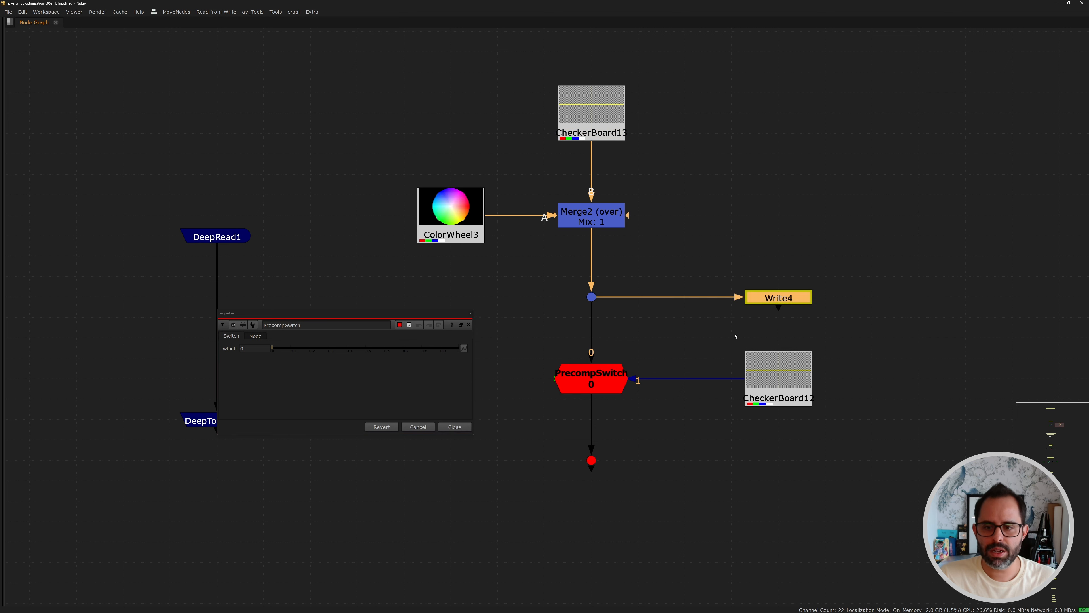
{"action": "left_click_drag", "start_coordinate": [706, 317], "coordinate": [871, 439]}
{"action": "left_click_drag", "start_coordinate": [729, 330], "coordinate": [824, 432]}
{"action": "middle_click_drag", "start_coordinate": [702, 341], "coordinate": [749, 330]}
{"action": "left_click_drag", "start_coordinate": [384, 313], "coordinate": [488, 308]}
{"action": "left_click_drag", "start_coordinate": [355, 344], "coordinate": [299, 346]}
{"action": "type", "text": "1"}
{"action": "key", "text": "Return"}
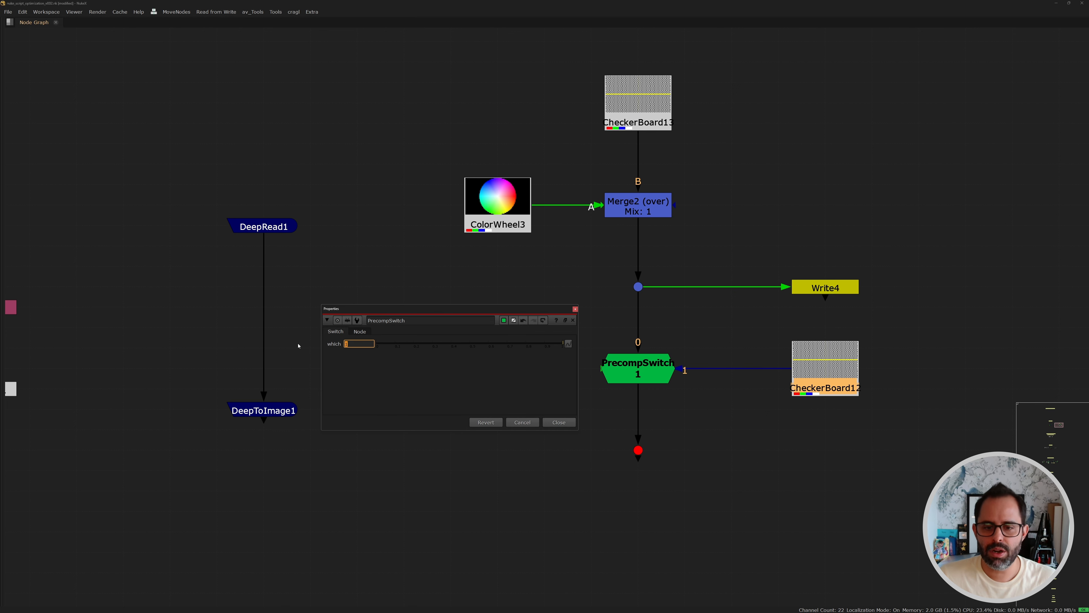
- Toggle the PrecompSwitch which value between 0 and 1, ending on 1
{"action": "type", "text": "0"}
{"action": "key", "text": "Return"}
{"action": "type", "text": "1"}
{"action": "key", "text": "Return"}
{"action": "type", "text": "00"}
{"action": "key", "text": "Return"}
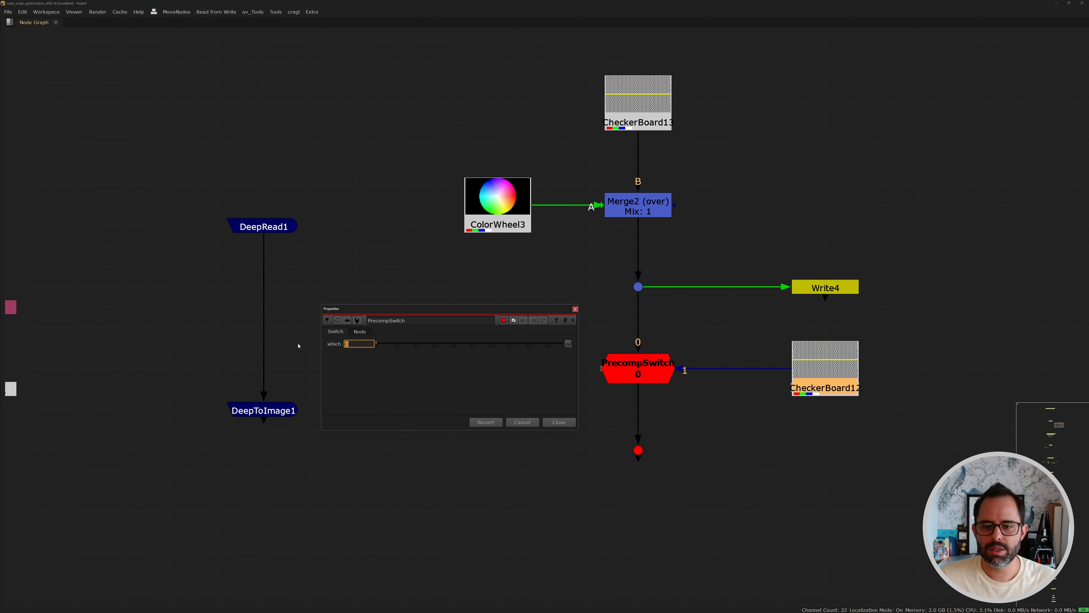
{"action": "type", "text": "1"}
{"action": "key", "text": "Return"}
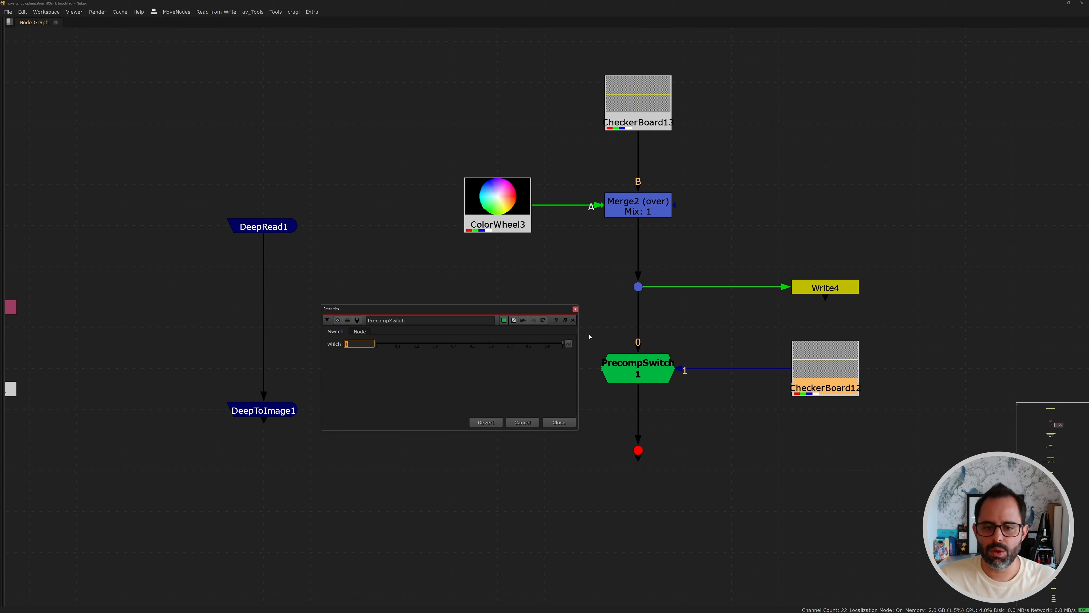
- Select PrecompSwitch, toggle its which value to 0, 1 and back to 0, and box-select its live and pre-rendered branches
{"action": "left_click_drag", "start_coordinate": [589, 333], "coordinate": [708, 410]}
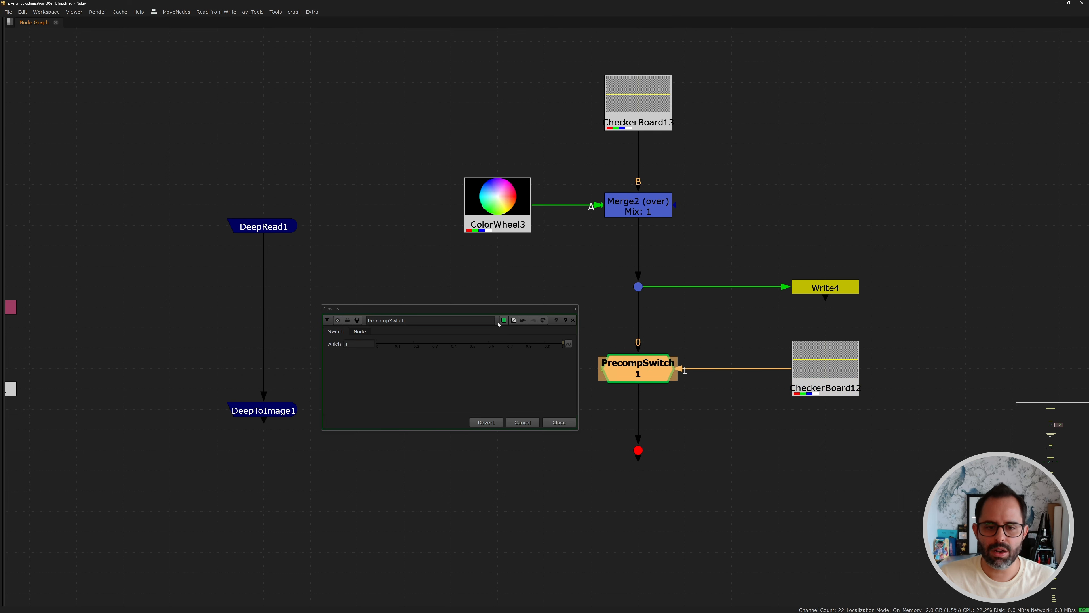
{"action": "left_click_drag", "start_coordinate": [364, 345], "coordinate": [332, 345]}
{"action": "type", "text": "0"}
{"action": "key", "text": "Return"}
{"action": "type", "text": "1"}
{"action": "key", "text": "Return"}
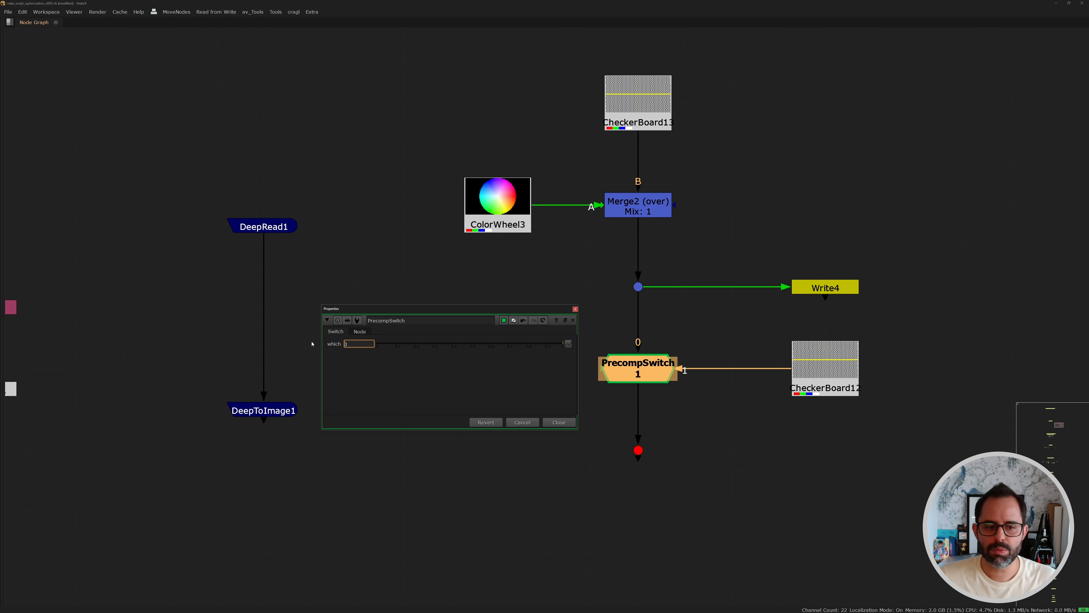
{"action": "type", "text": "0"}
{"action": "key", "text": "Return"}
{"action": "left_click_drag", "start_coordinate": [458, 75], "coordinate": [721, 470]}
{"action": "left_click_drag", "start_coordinate": [604, 328], "coordinate": [884, 428]}
- Set the PrecompSwitch which value to 1 so it uses the CheckerBoard12 input, and select the switch node
{"action": "left_click_drag", "start_coordinate": [359, 344], "coordinate": [307, 341]}
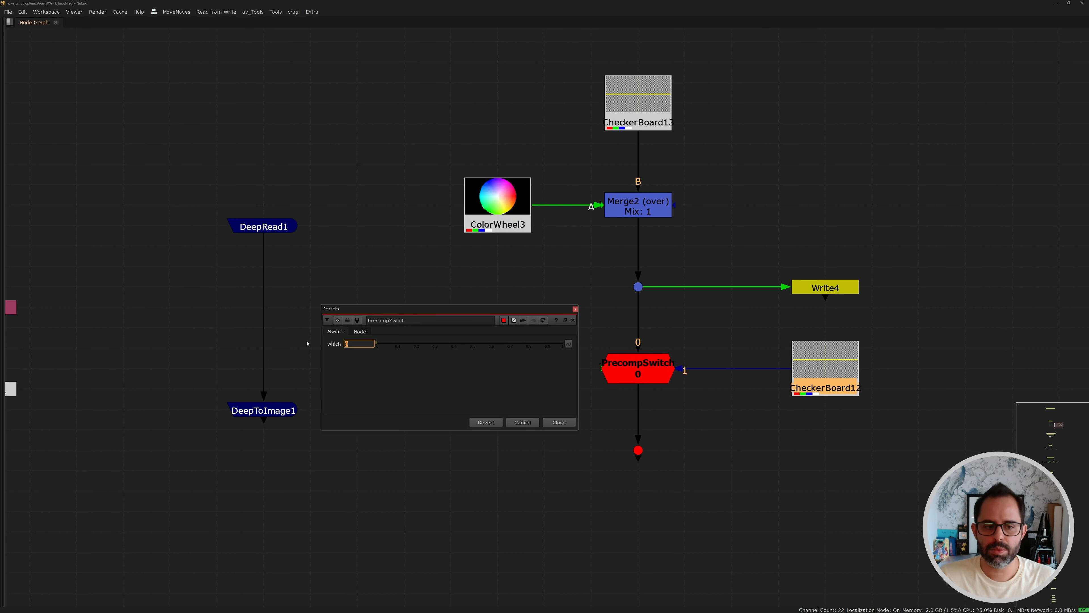
{"action": "type", "text": "1"}
{"action": "key", "text": "Return"}
{"action": "left_click", "coordinate": [682, 360]}
{"action": "left_click_drag", "start_coordinate": [588, 338], "coordinate": [696, 399]}
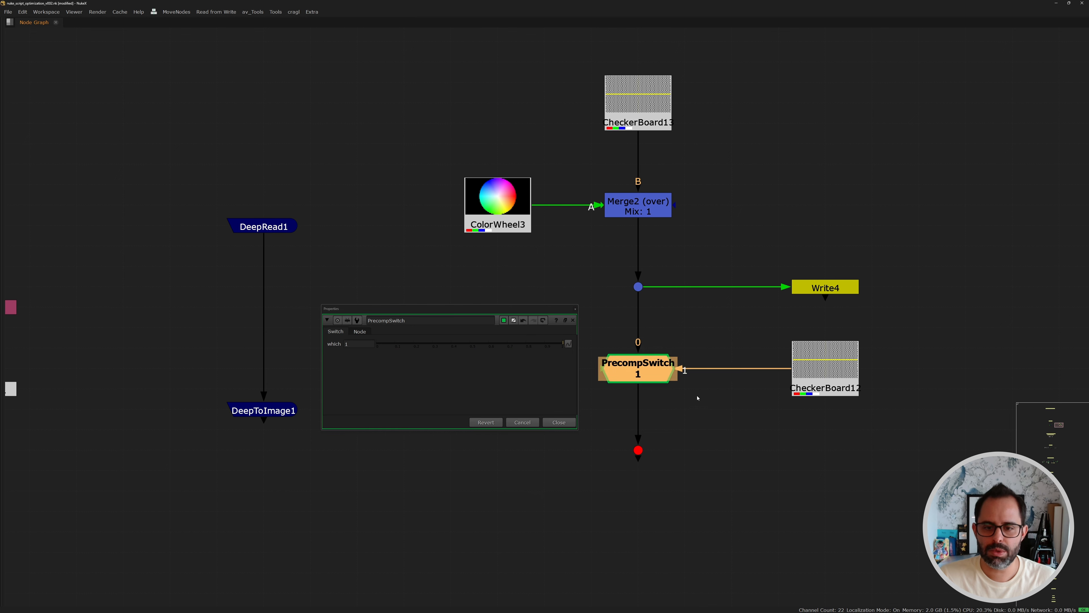
{"action": "scroll", "coordinate": [696, 393], "scroll_direction": "down", "scroll_amount": 3}
{"action": "left_click_drag", "start_coordinate": [564, 199], "coordinate": [885, 380]}
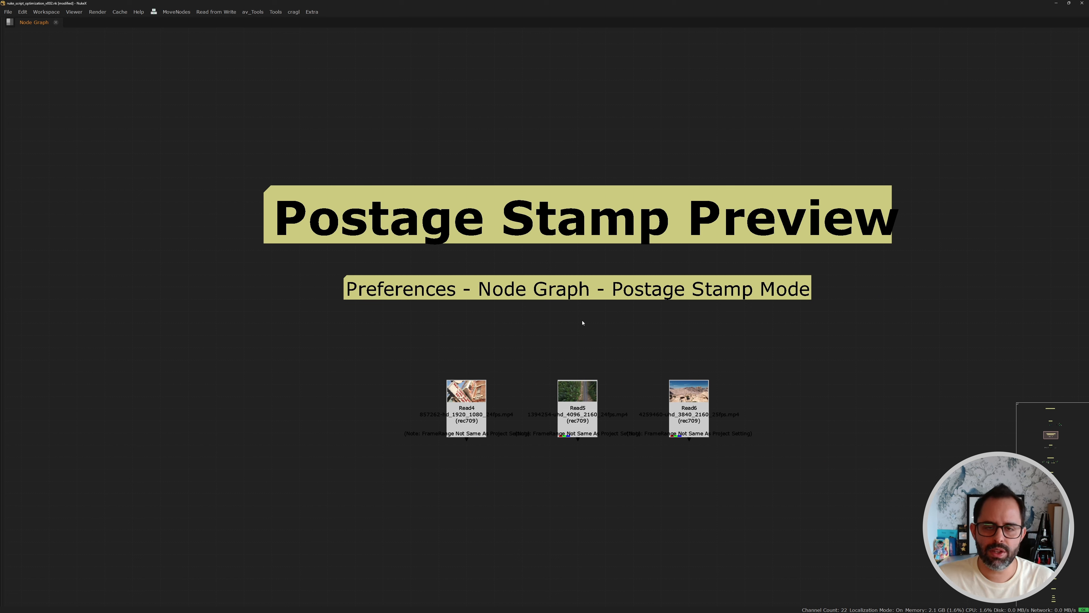
- Connect Read4 under the Postage Stamp Preview heading to a viewer and bring back the full workspace layout
{"action": "left_click_drag", "start_coordinate": [389, 348], "coordinate": [823, 480]}
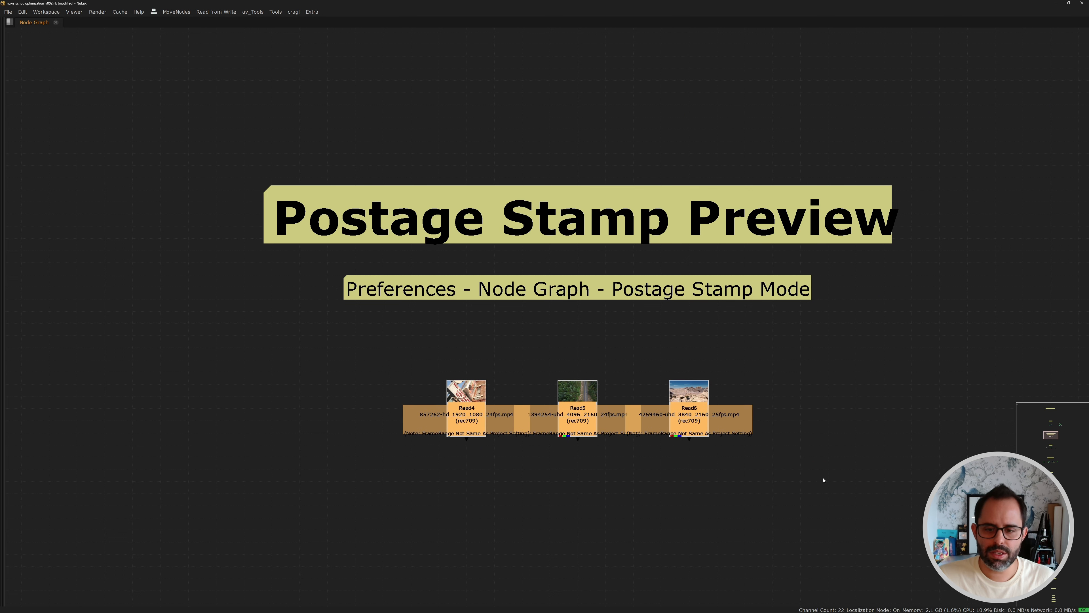
{"action": "left_click_drag", "start_coordinate": [410, 354], "coordinate": [735, 467]}
{"action": "left_click", "coordinate": [735, 468]}
{"action": "left_click", "coordinate": [469, 412]}
{"action": "key", "text": "1"}
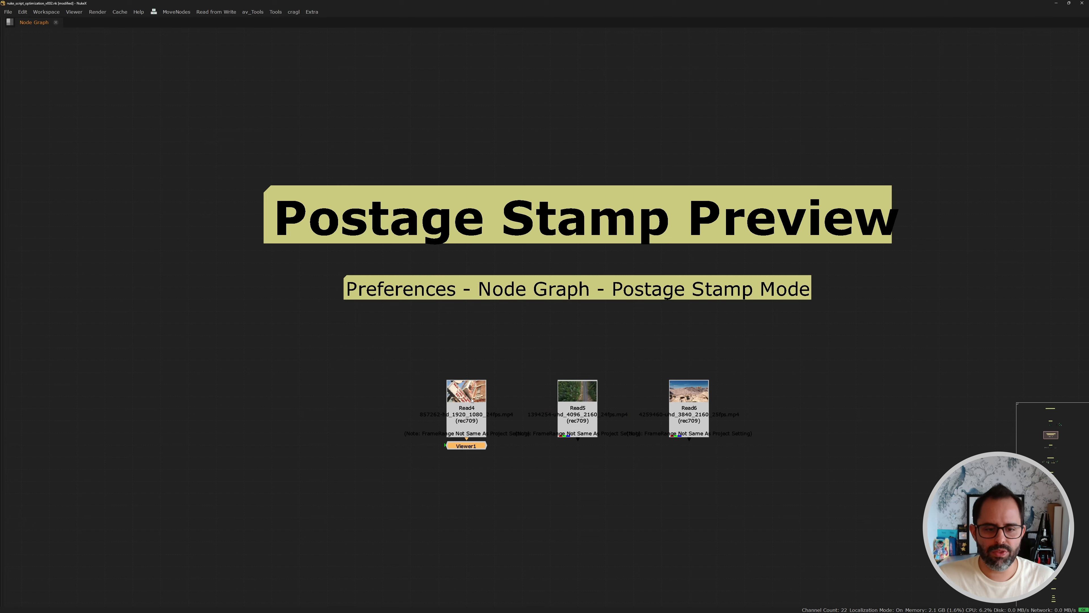
{"action": "key", "text": "space"}
- Set the viewer's frame range to Input, fit the image in the viewer, and go to the first frame
{"action": "left_click", "coordinate": [75, 593]}
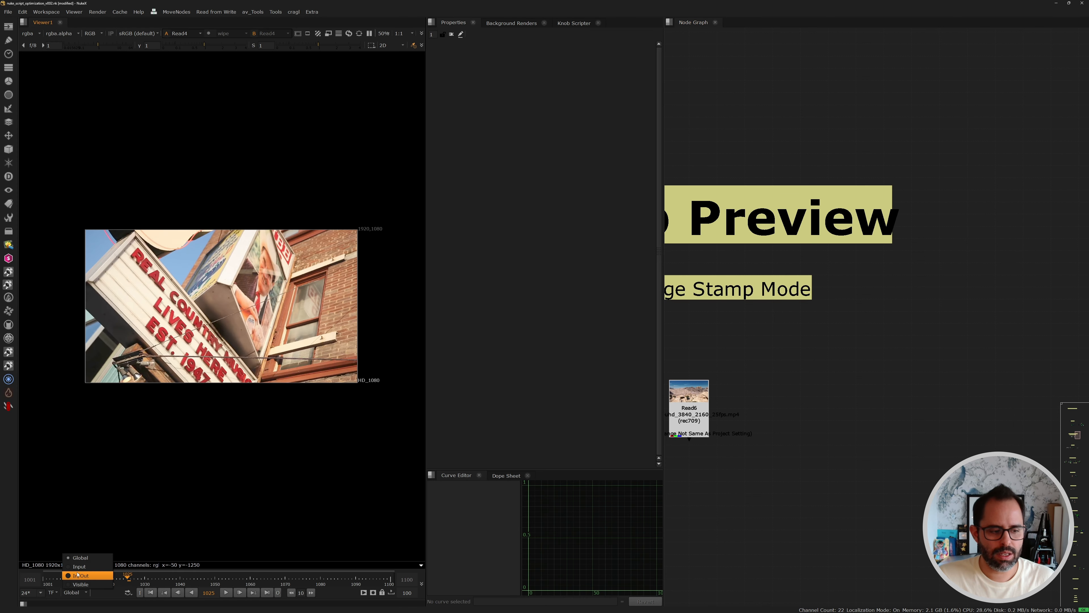
{"action": "left_click", "coordinate": [79, 567]}
{"action": "key", "text": "f"}
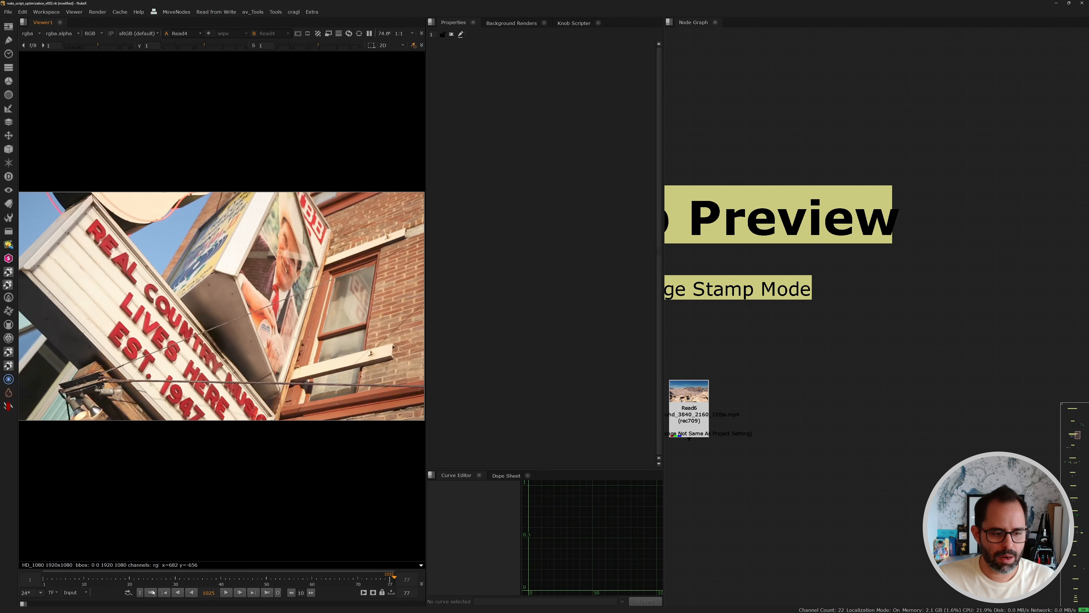
{"action": "left_click", "coordinate": [150, 593]}
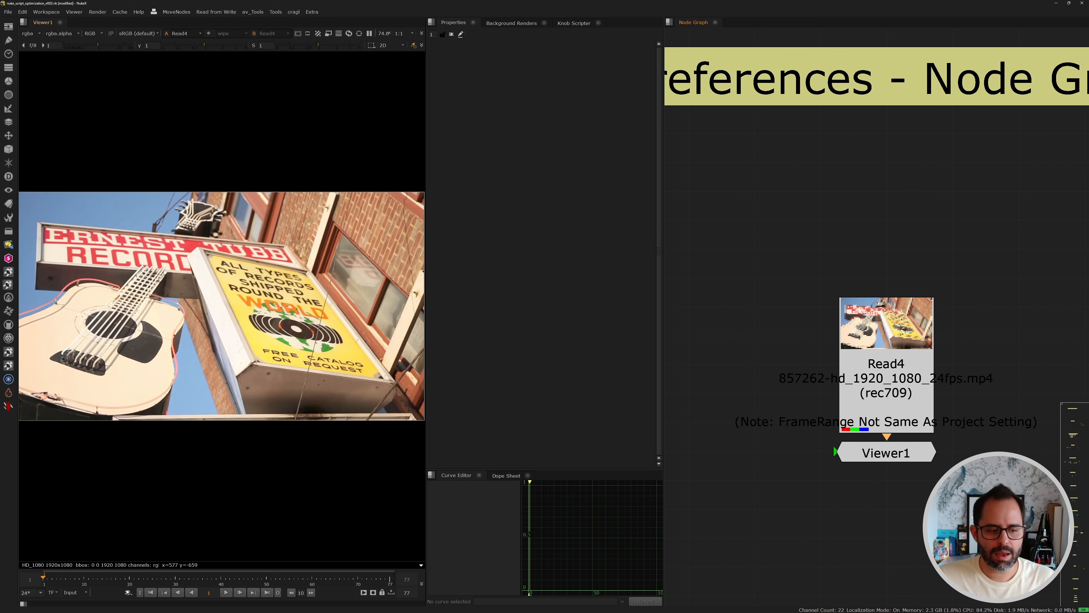
- Jump to several frames on the timeline while comparing Read4's postage stamp thumbnail with the viewer image
{"action": "left_click", "coordinate": [145, 579]}
{"action": "left_click", "coordinate": [197, 580]}
{"action": "middle_click_drag", "start_coordinate": [834, 354], "coordinate": [758, 260]}
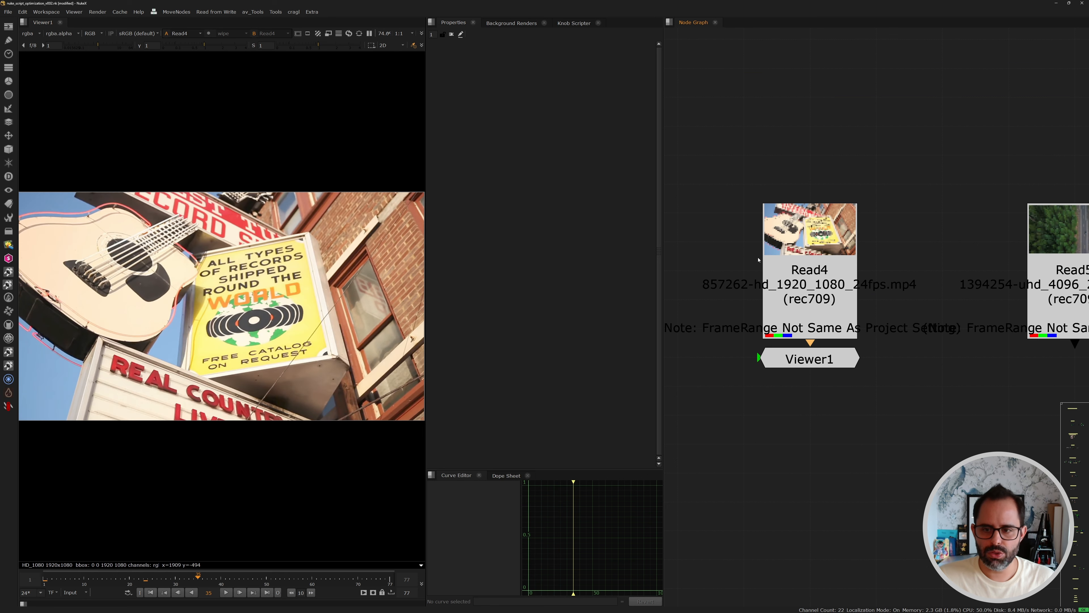
{"action": "scroll", "coordinate": [758, 260], "scroll_direction": "up", "scroll_amount": 3}
{"action": "left_click", "coordinate": [279, 579]}
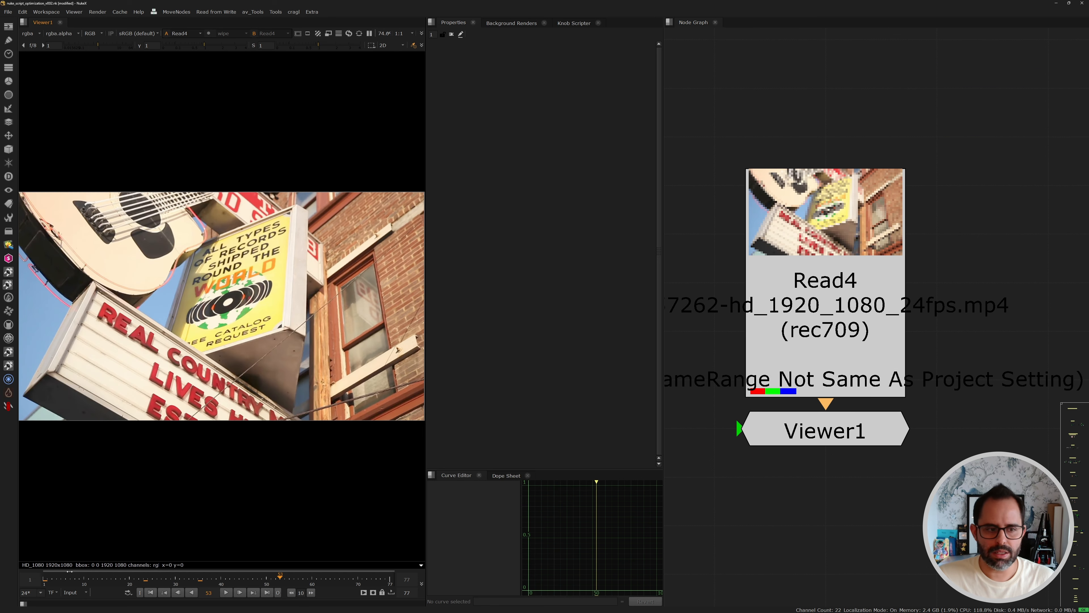
{"action": "left_click", "coordinate": [98, 579]}
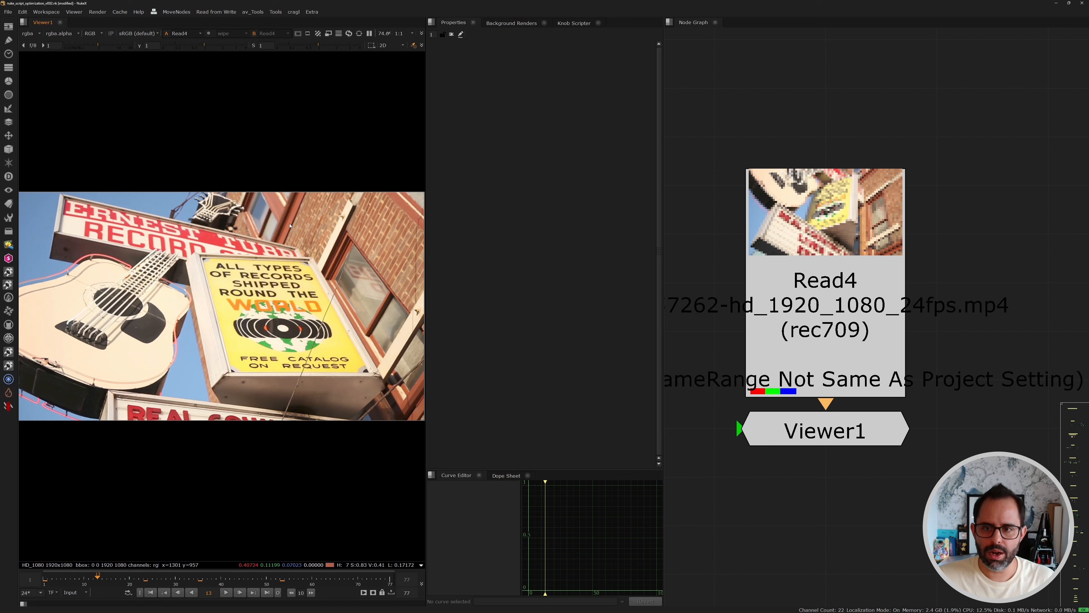
- Connect Read6 to the viewer and go to frame 395 to compare its postage stamp with the image
{"action": "middle_click_drag", "start_coordinate": [1029, 339], "coordinate": [712, 318]}
{"action": "middle_click_drag", "start_coordinate": [944, 363], "coordinate": [788, 391]}
{"action": "left_click_drag", "start_coordinate": [980, 391], "coordinate": [762, 257]}
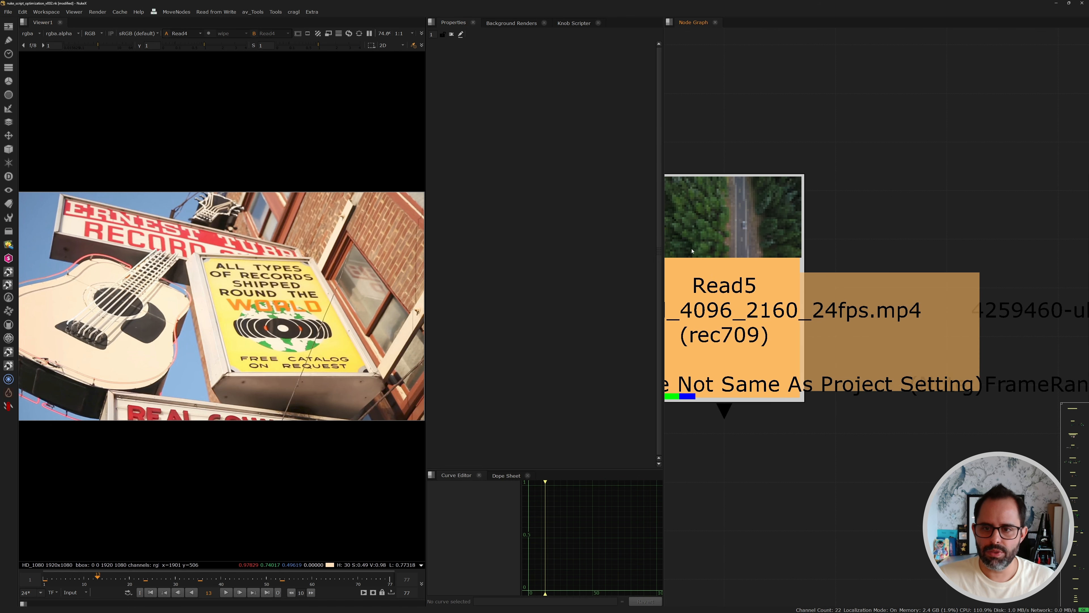
{"action": "middle_click_drag", "start_coordinate": [1050, 275], "coordinate": [691, 303]}
{"action": "left_click_drag", "start_coordinate": [1053, 299], "coordinate": [667, 423]}
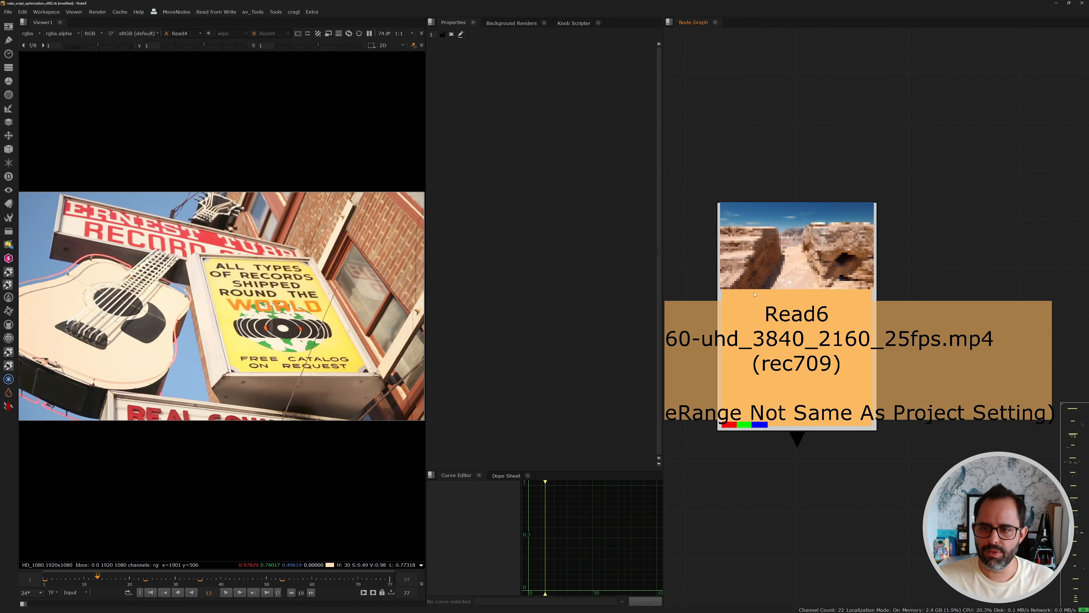
{"action": "key", "text": "1"}
{"action": "left_click", "coordinate": [312, 577]}
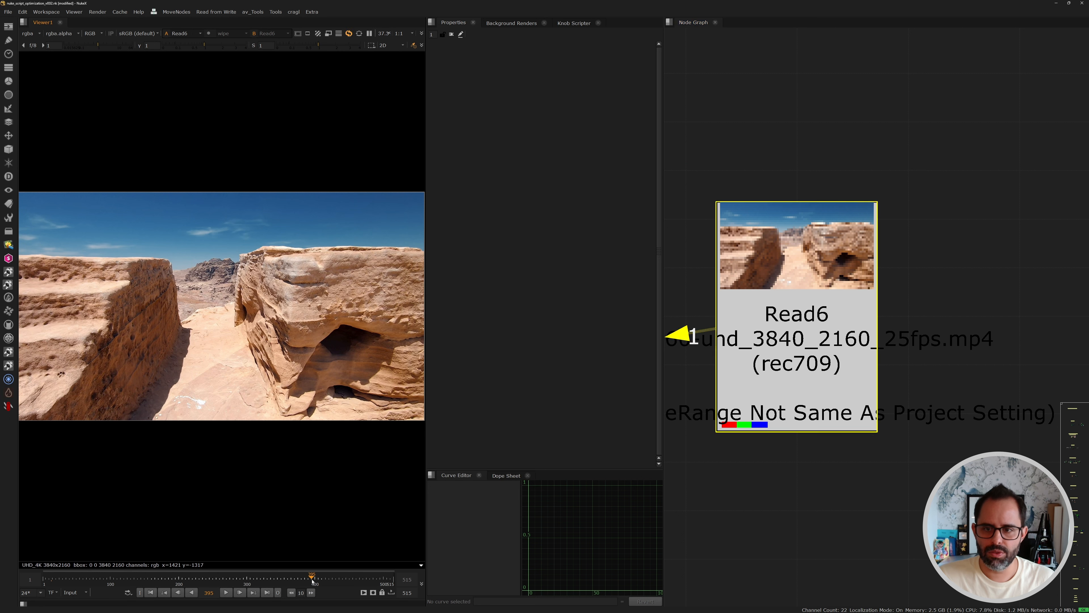
- Review the postage stamps of Read4, Read5 and Read6, and place Viewer1 below the gap between Read4 and Read5
{"action": "left_click_drag", "start_coordinate": [716, 177], "coordinate": [909, 324]}
{"action": "scroll", "coordinate": [794, 171], "scroll_direction": "down", "scroll_amount": 5}
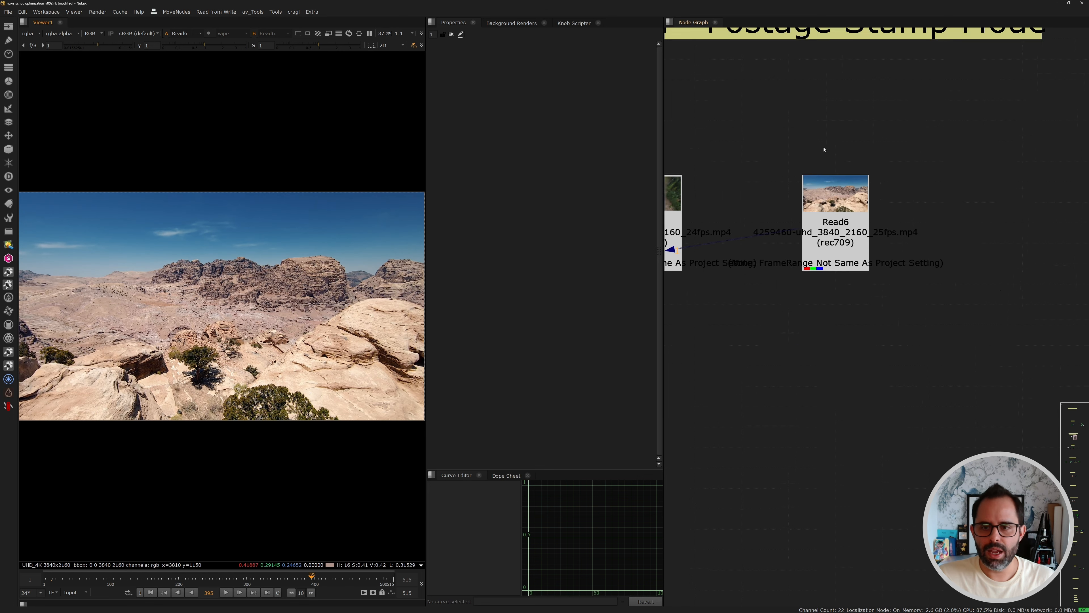
{"action": "scroll", "coordinate": [759, 183], "scroll_direction": "down", "scroll_amount": 3}
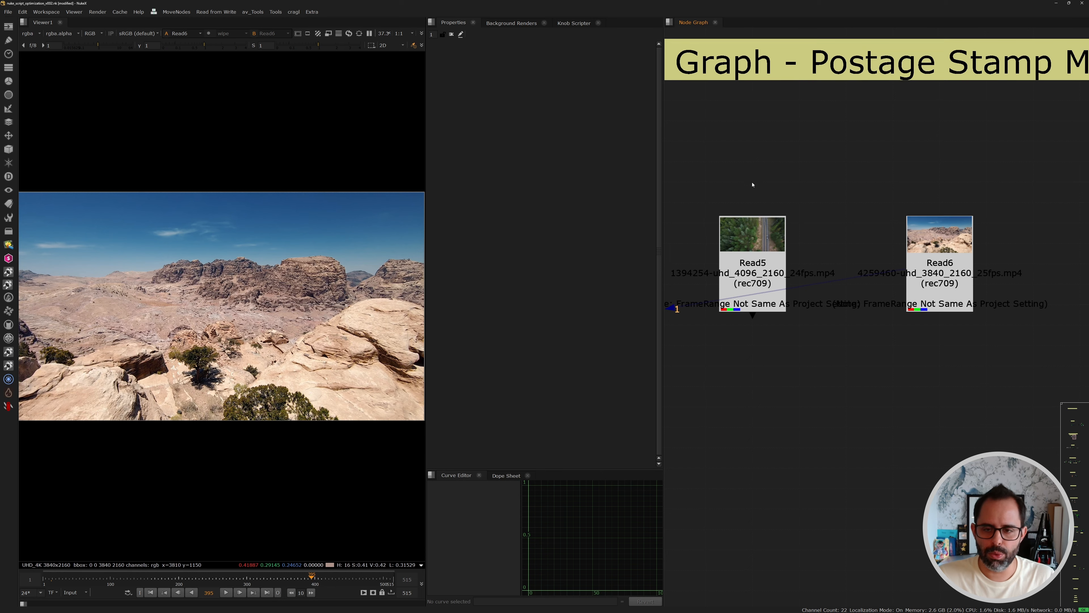
{"action": "middle_click_drag", "start_coordinate": [747, 214], "coordinate": [843, 226]}
{"action": "left_click_drag", "start_coordinate": [695, 197], "coordinate": [1034, 302]}
{"action": "middle_click_drag", "start_coordinate": [845, 223], "coordinate": [828, 238]}
{"action": "left_click", "coordinate": [829, 239]}
{"action": "left_click_drag", "start_coordinate": [724, 331], "coordinate": [790, 388]}
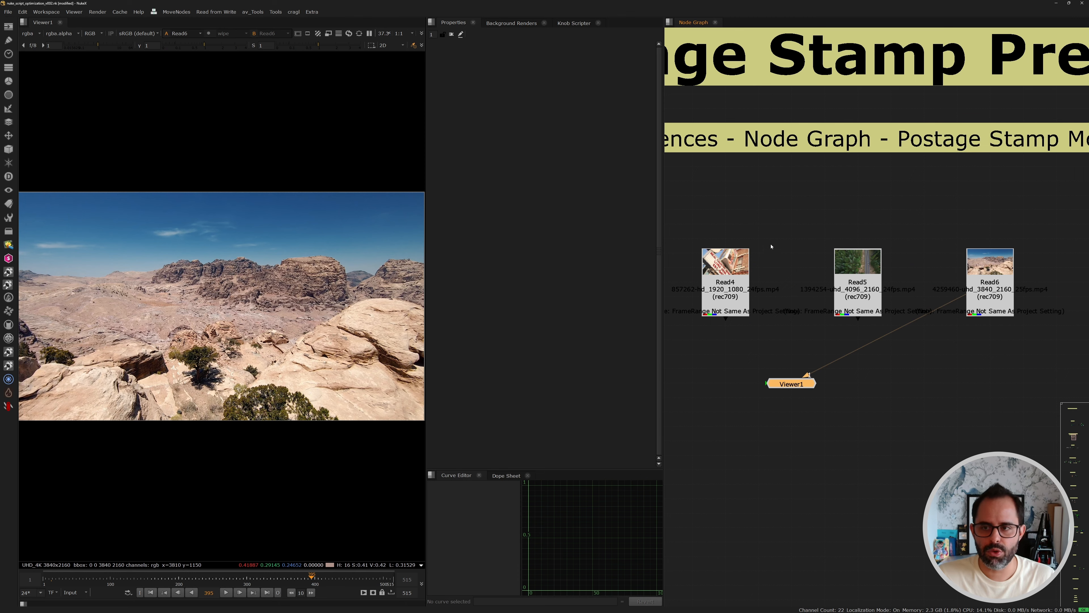
- In the Node Graph preferences, set the postage stamp mode to Static frame and accept the change
{"action": "left_click", "coordinate": [785, 221]}
{"action": "key", "text": "space"}
{"action": "scroll", "coordinate": [790, 214], "scroll_direction": "up", "scroll_amount": 1}
{"action": "middle_click_drag", "start_coordinate": [750, 244], "coordinate": [539, 341]}
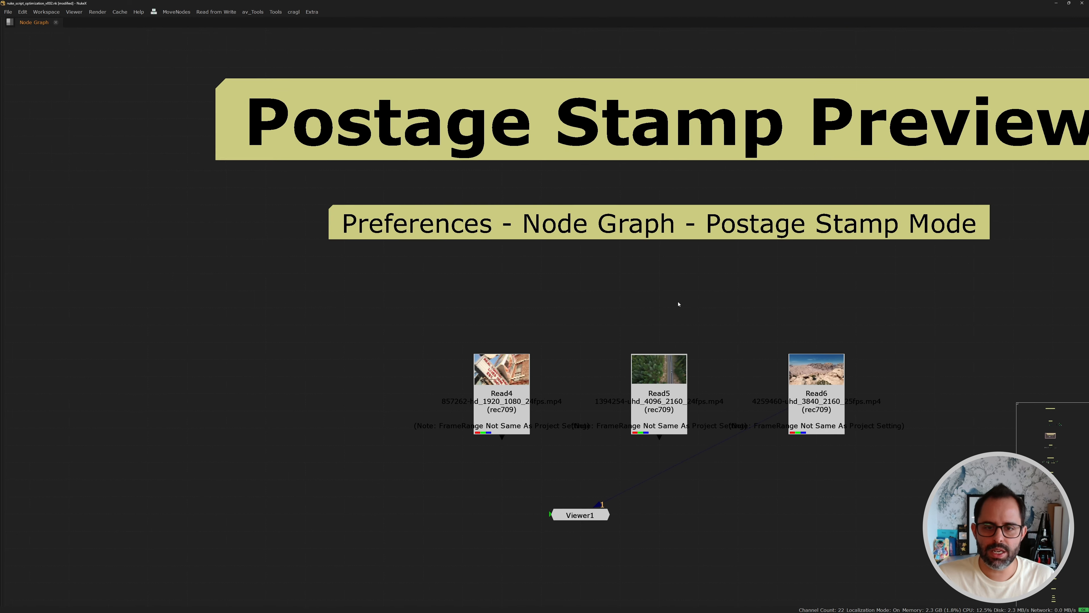
{"action": "scroll", "coordinate": [549, 245], "scroll_direction": "down", "scroll_amount": 2}
{"action": "key", "text": "shift+s"}
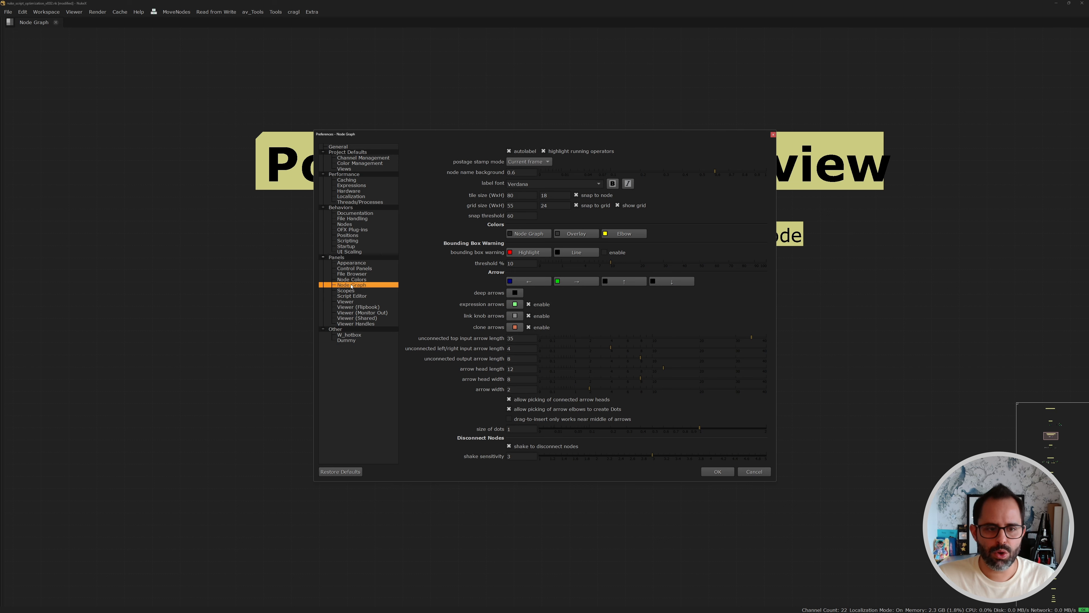
{"action": "left_click", "coordinate": [522, 162]}
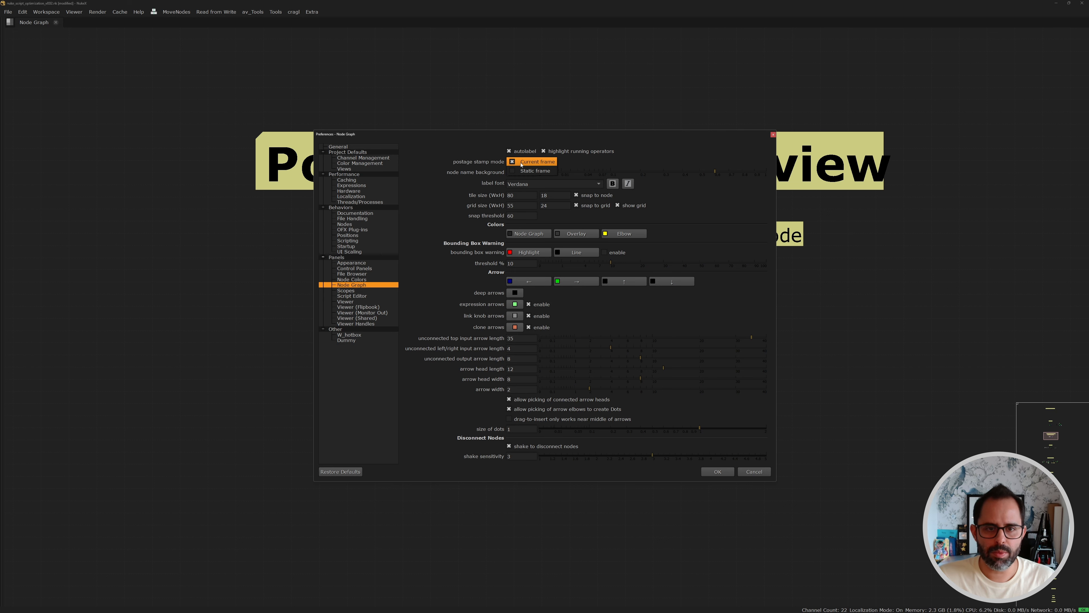
{"action": "left_click", "coordinate": [523, 159]}
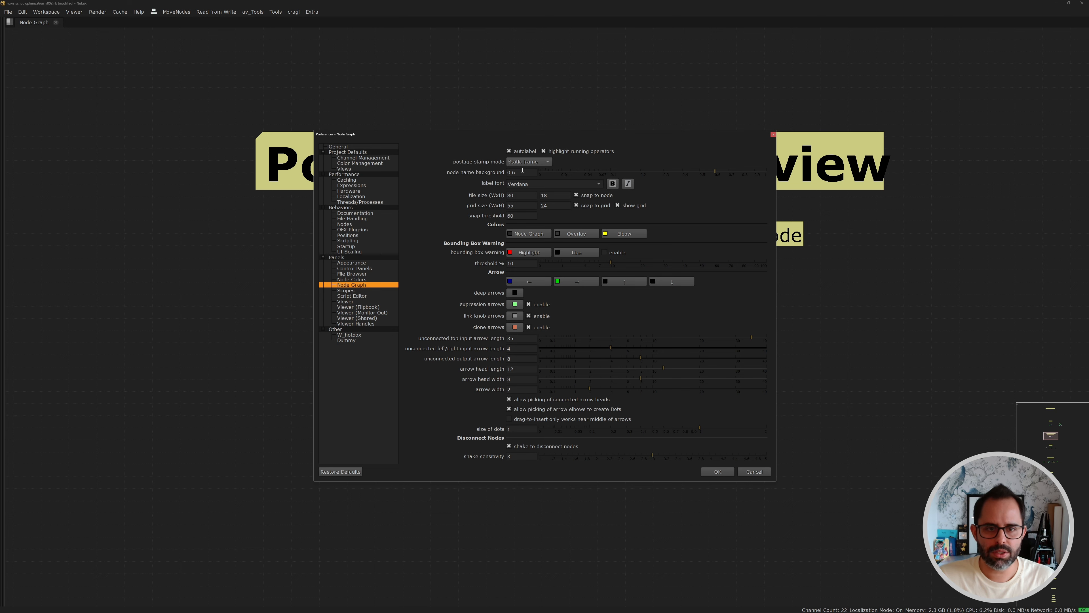
{"action": "left_click", "coordinate": [717, 472]}
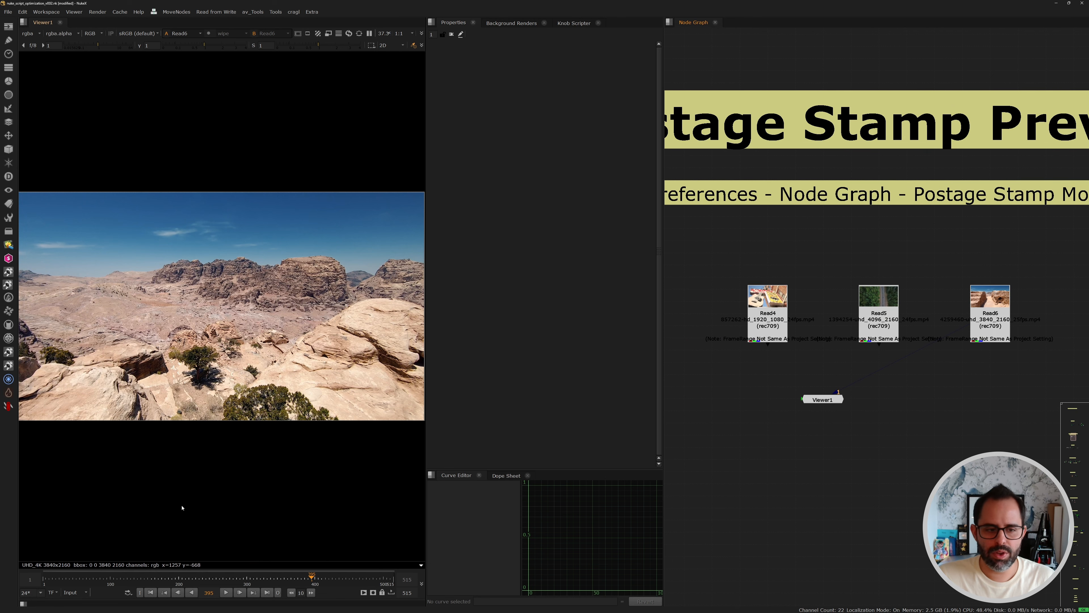
- Move the playhead to frame 207 and back to frame 5 while checking the three Read nodes' postage stamps
{"action": "left_click_drag", "start_coordinate": [239, 579], "coordinate": [192, 584]}
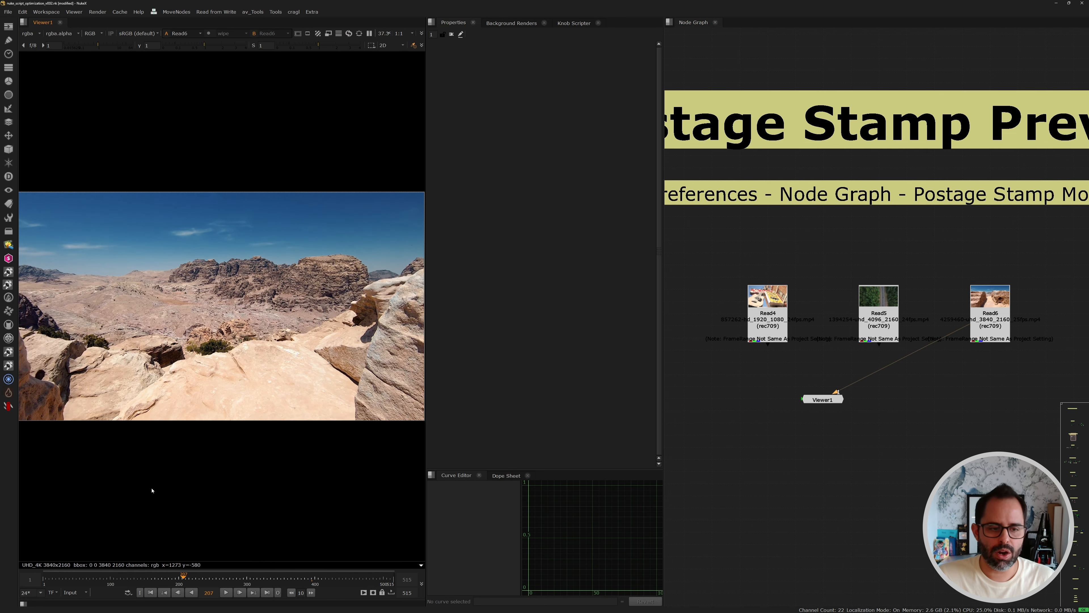
{"action": "left_click", "coordinate": [45, 576]}
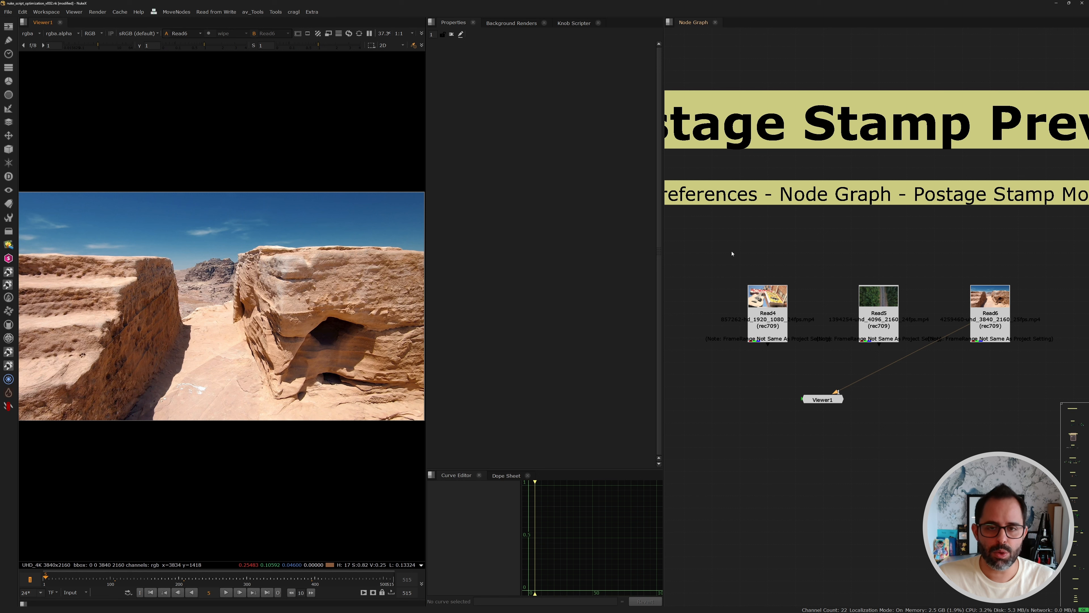
{"action": "left_click_drag", "start_coordinate": [705, 244], "coordinate": [796, 325]}
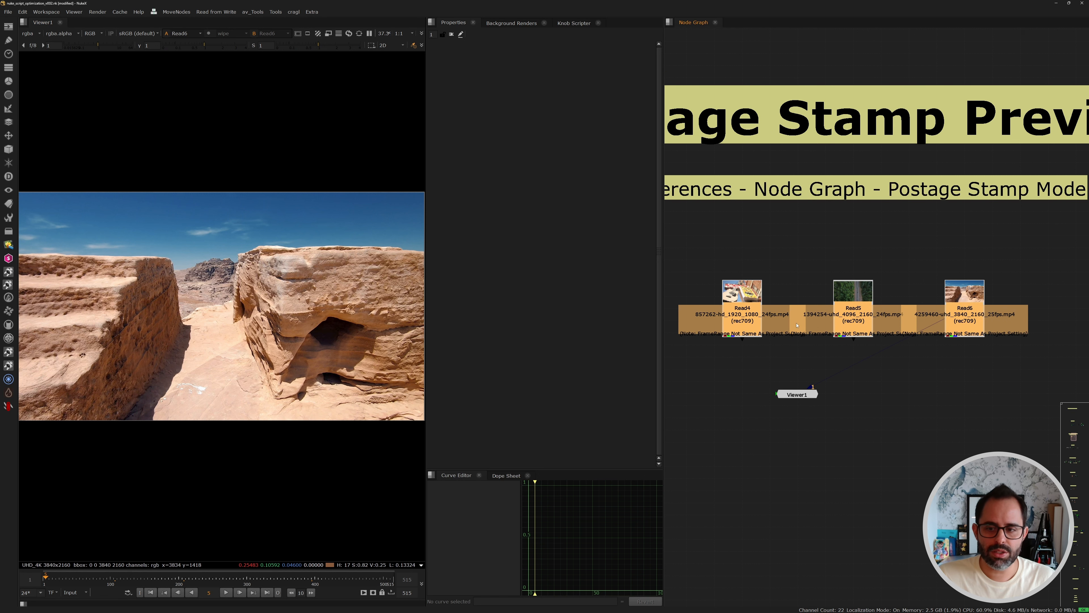
{"action": "left_click", "coordinate": [779, 249]}
- Examine the Stamps section in the full-size node graph, focusing on Read1 and its bg01 anchor and stamp
{"action": "key", "text": "space"}
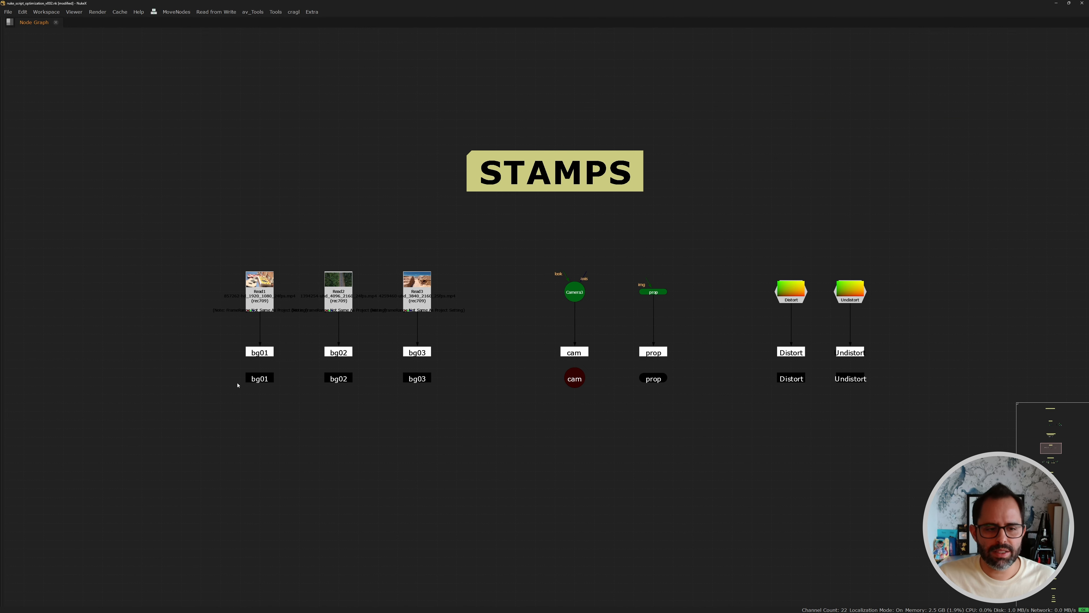
{"action": "left_click_drag", "start_coordinate": [204, 360], "coordinate": [997, 462]}
{"action": "left_click", "coordinate": [579, 395]}
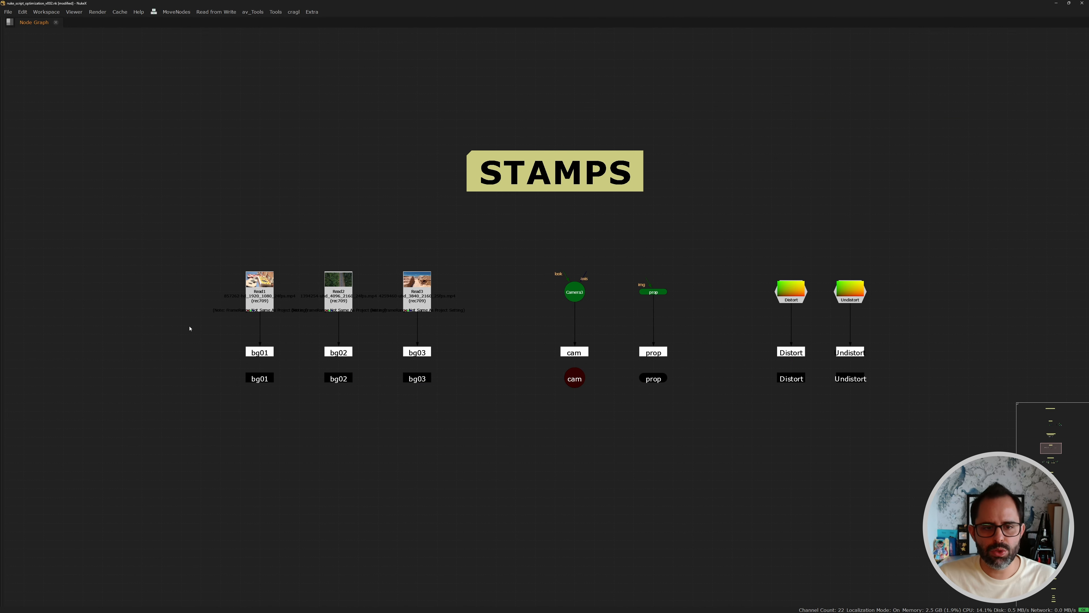
{"action": "middle_click_drag", "start_coordinate": [252, 369], "coordinate": [290, 360]}
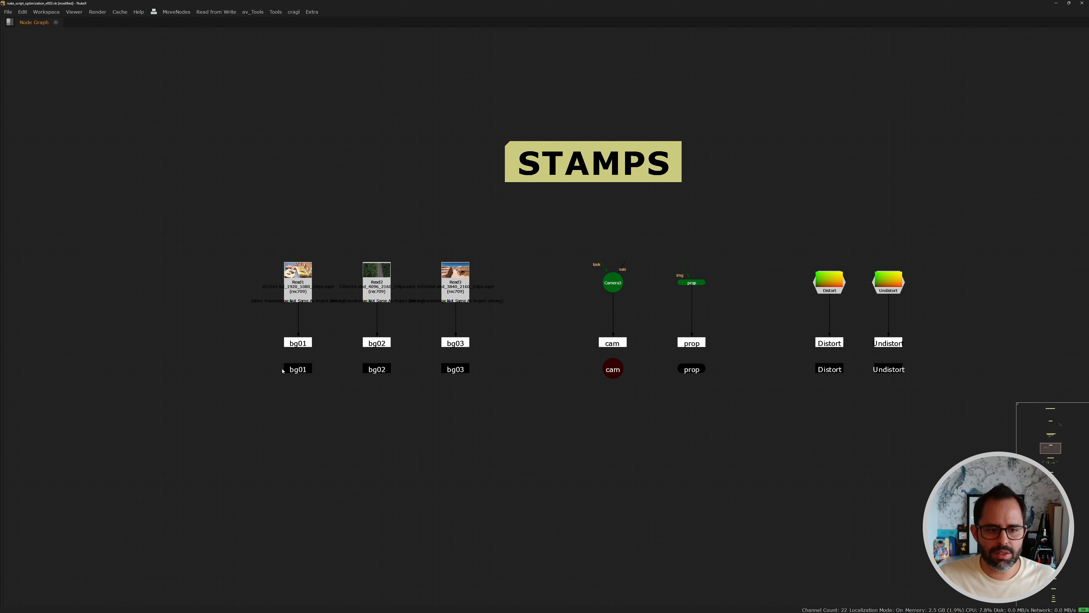
{"action": "left_click_drag", "start_coordinate": [216, 226], "coordinate": [347, 327]}
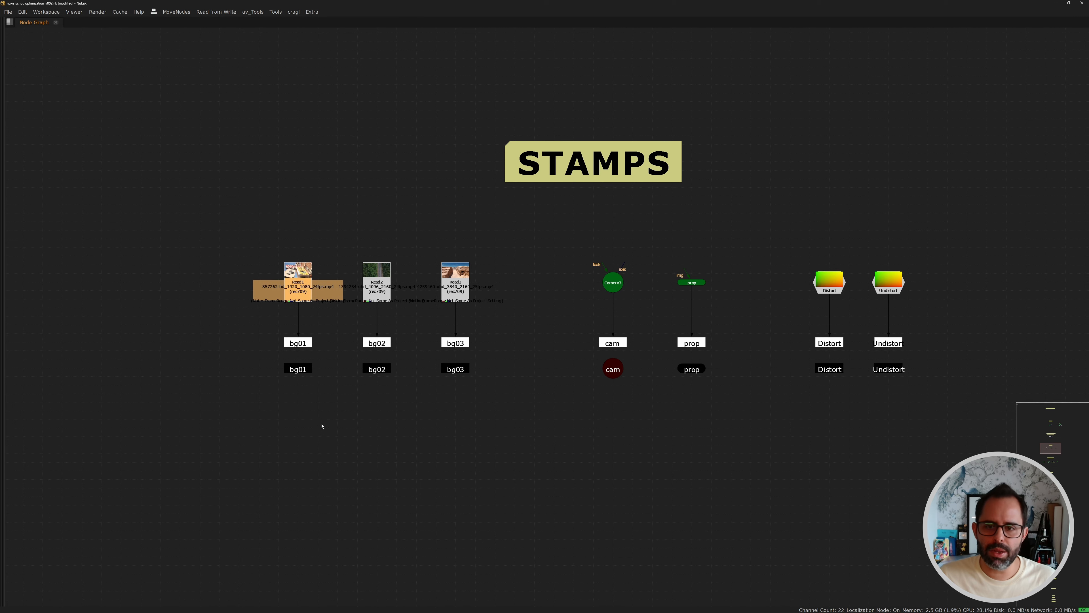
{"action": "middle_click_drag", "start_coordinate": [321, 426], "coordinate": [372, 365]}
{"action": "scroll", "coordinate": [372, 365], "scroll_direction": "up", "scroll_amount": 5}
{"action": "left_click_drag", "start_coordinate": [396, 90], "coordinate": [511, 250]}
{"action": "middle_click_drag", "start_coordinate": [426, 327], "coordinate": [478, 309]}
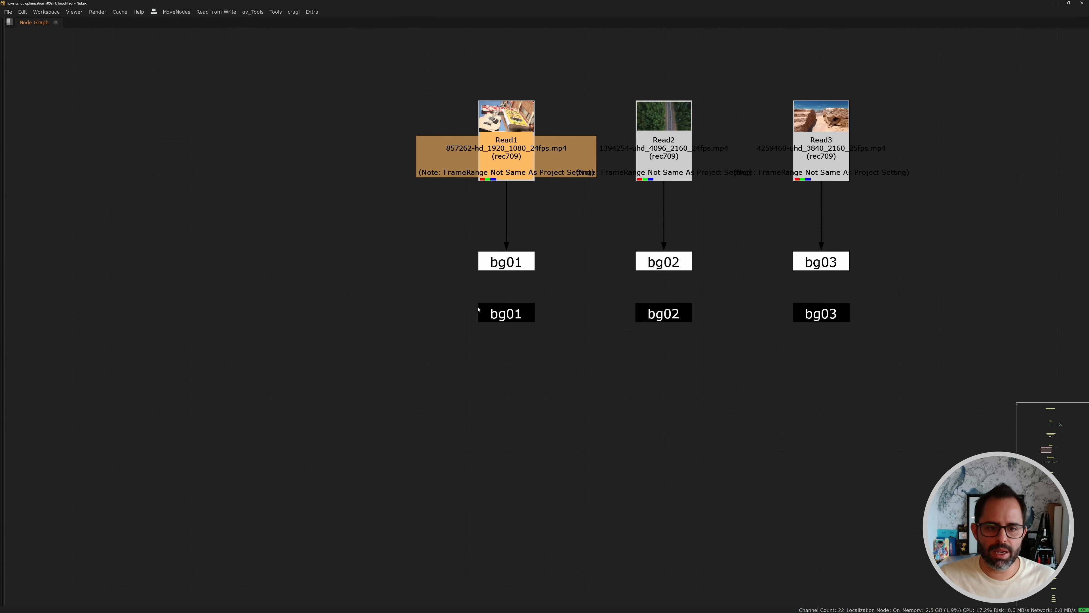
- Duplicate the black bg01 stamp three times and line the copies up in a row beside the original
{"action": "left_click", "coordinate": [506, 262]}
{"action": "left_click", "coordinate": [506, 313]}
{"action": "key", "text": "ctrl+c"}
{"action": "key", "text": "ctrl+v"}
{"action": "key", "text": "ctrl+v"}
{"action": "key", "text": "ctrl+v"}
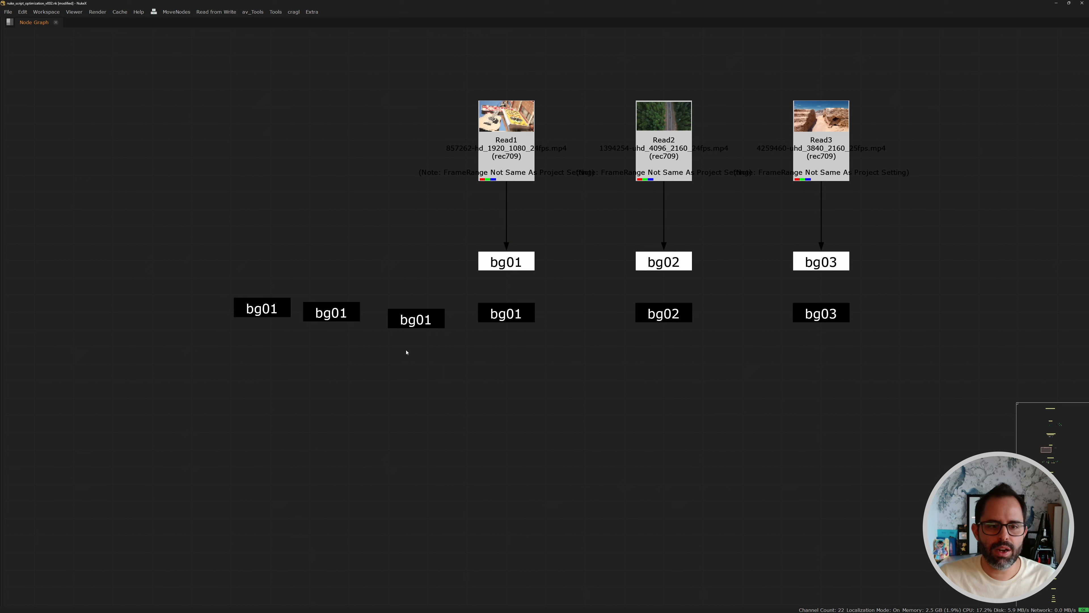
{"action": "left_click_drag", "start_coordinate": [401, 322], "coordinate": [412, 317]}
{"action": "left_click_drag", "start_coordinate": [331, 313], "coordinate": [349, 313]}
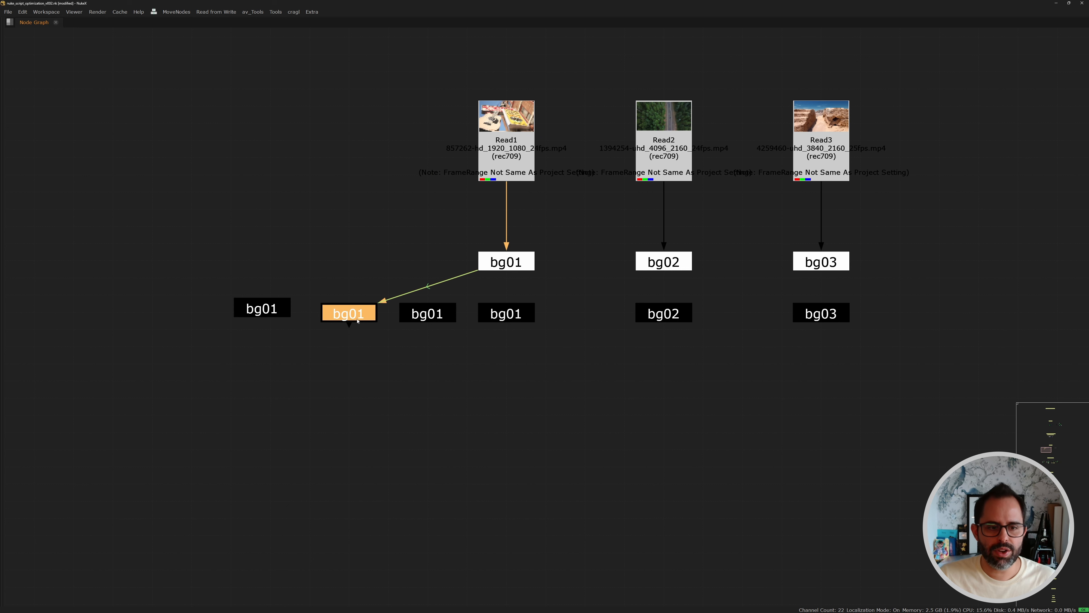
{"action": "left_click_drag", "start_coordinate": [262, 308], "coordinate": [270, 314]}
- Paste three copies of the Read1 node for comparison and delete them
{"action": "key", "text": "ctrl+v"}
{"action": "key", "text": "ctrl+v"}
{"action": "key", "text": "ctrl+v"}
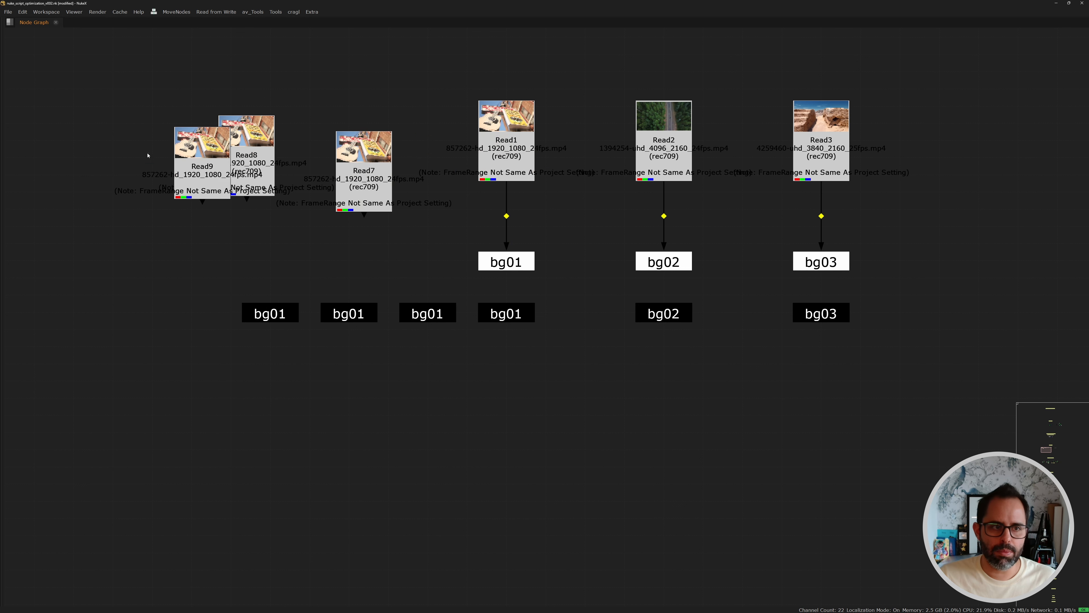
{"action": "key", "text": "Delete"}
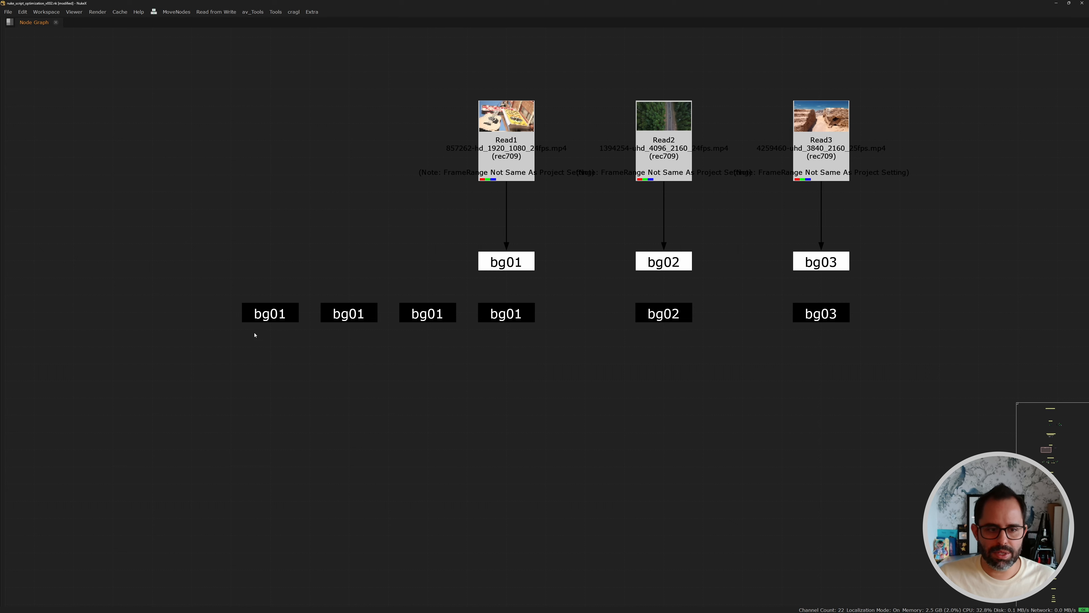
- Delete the three duplicated bg01 stamps, keeping the original one below its anchor
{"action": "left_click_drag", "start_coordinate": [213, 290], "coordinate": [521, 364]}
{"action": "key", "text": "Delete"}
{"action": "scroll", "coordinate": [555, 282], "scroll_direction": "down", "scroll_amount": 3}
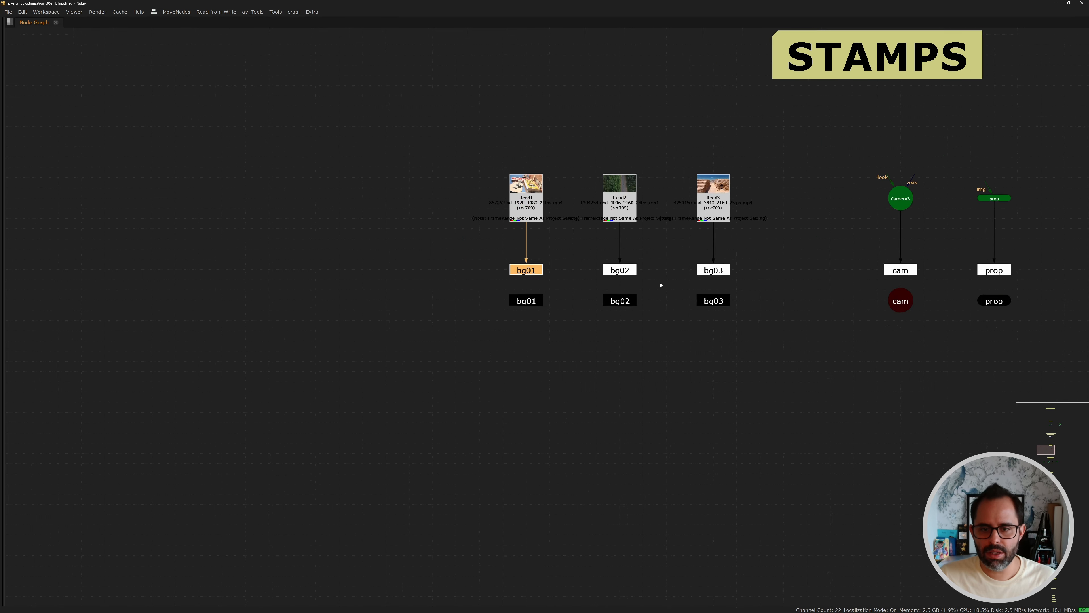
- Switch to the browser to view the Stamps v1.1 download page and return to Nuke
{"action": "middle_click_drag", "start_coordinate": [660, 285], "coordinate": [328, 349]}
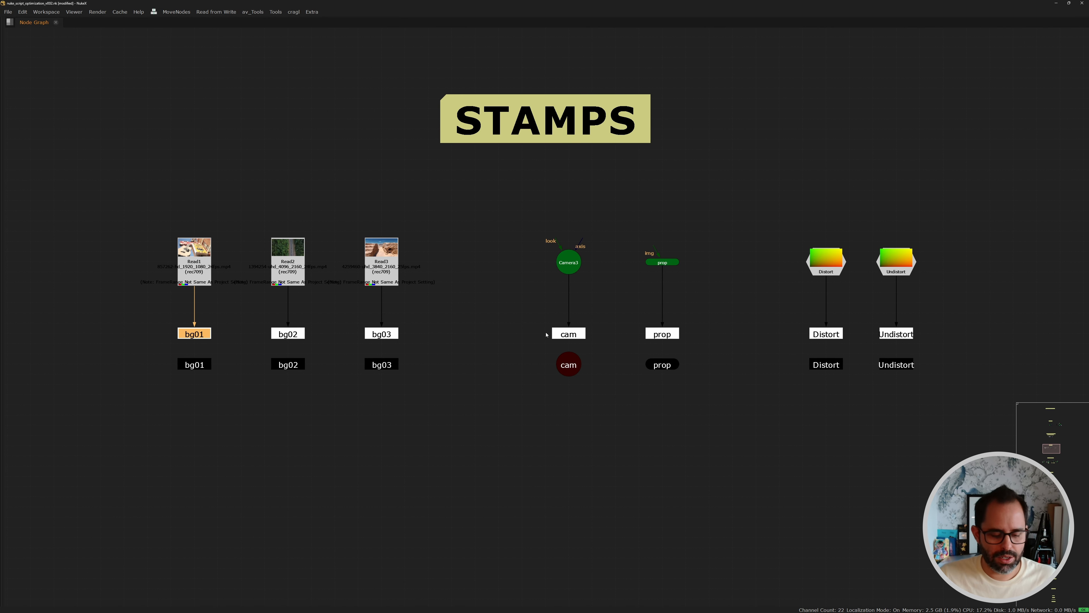
{"action": "key", "text": "alt+Tab"}
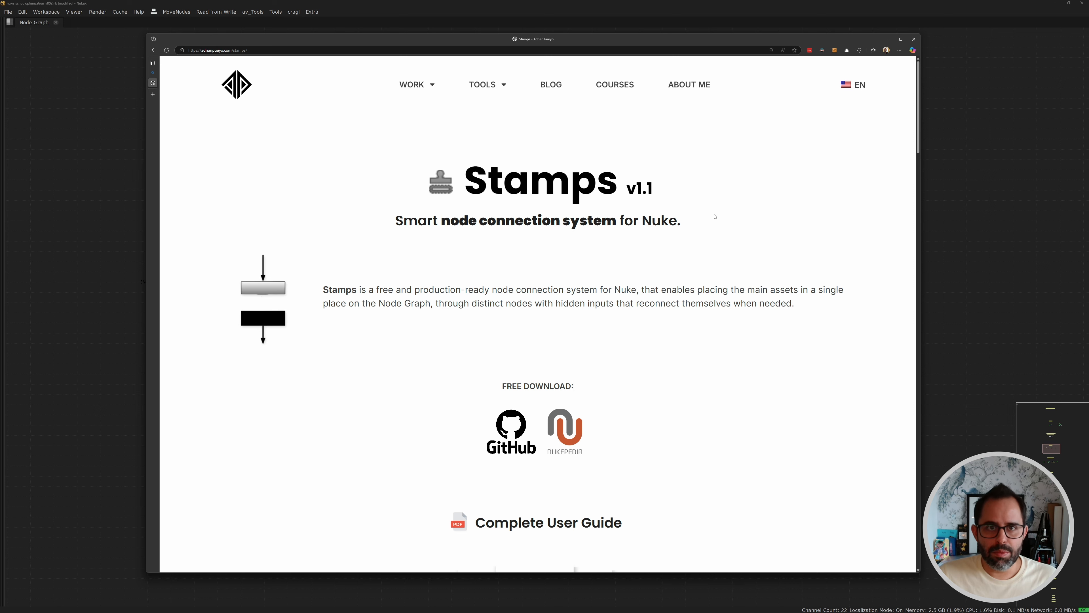
{"action": "left_click", "coordinate": [930, 213]}
- Examine how the cam and prop stamps connect to Camera3 and the prop node by selecting those groups
{"action": "mouse_move", "coordinate": [103, 219]}
{"action": "left_mouse_down"}
{"action": "mouse_move", "coordinate": [397, 401]}
{"action": "mouse_move", "coordinate": [443, 410]}
{"action": "left_mouse_up"}
{"action": "left_click_drag", "start_coordinate": [511, 217], "coordinate": [725, 404]}
{"action": "scroll", "coordinate": [598, 370], "scroll_direction": "up", "scroll_amount": 3}
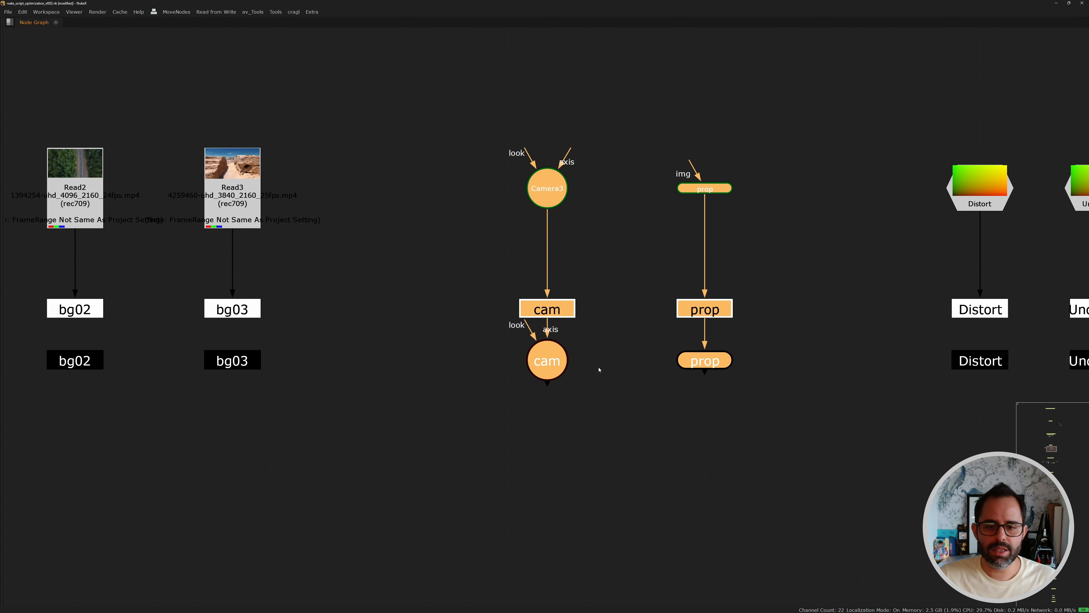
{"action": "left_click_drag", "start_coordinate": [449, 316], "coordinate": [891, 435]}
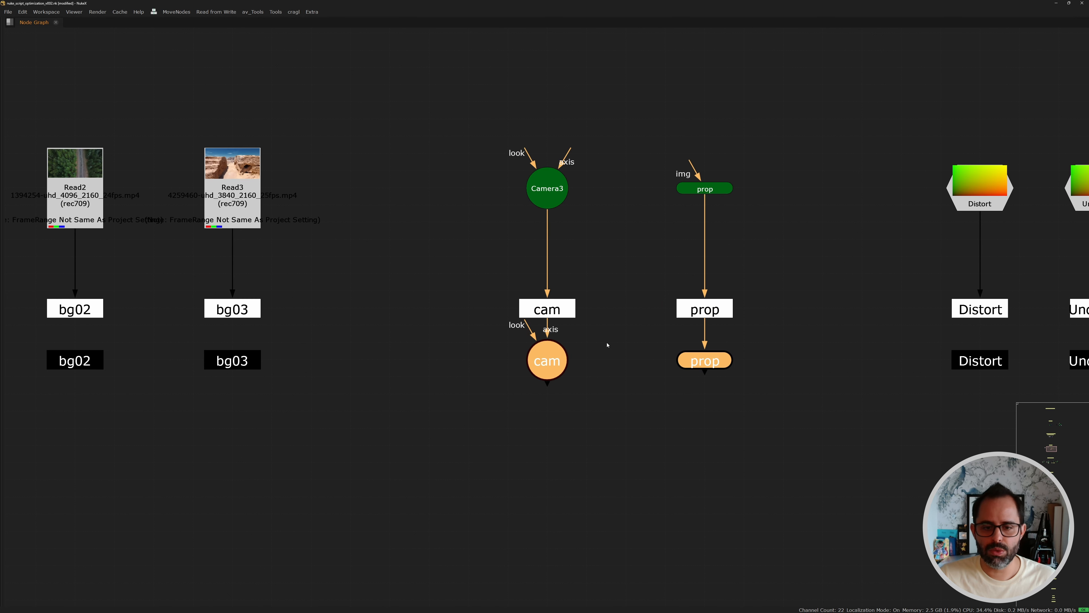
{"action": "scroll", "coordinate": [607, 341], "scroll_direction": "down", "scroll_amount": 4}
{"action": "middle_click_drag", "start_coordinate": [608, 333], "coordinate": [607, 376]}
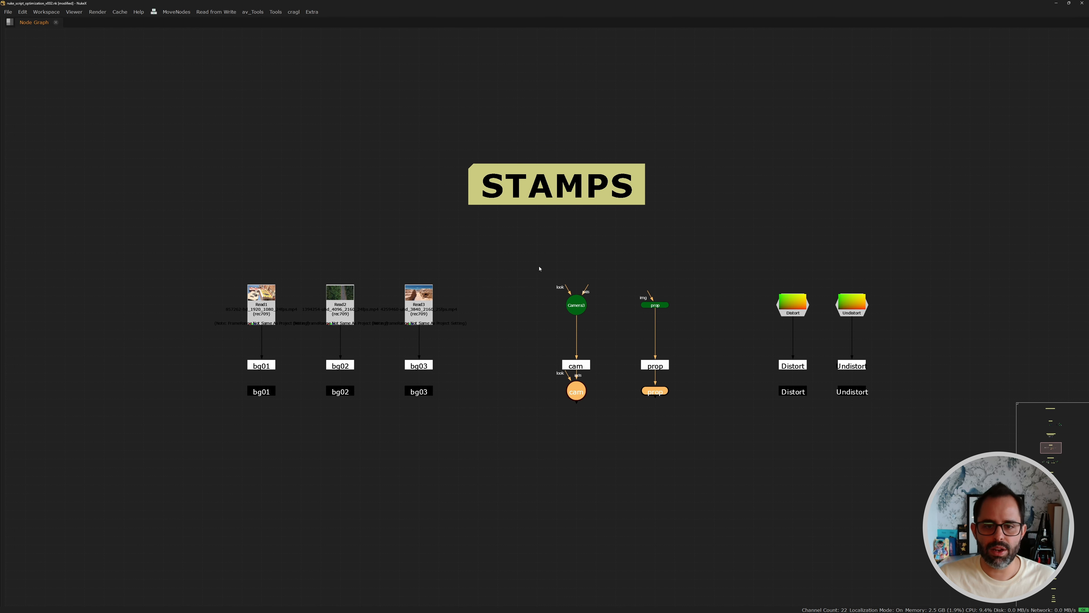
{"action": "left_click", "coordinate": [541, 285]}
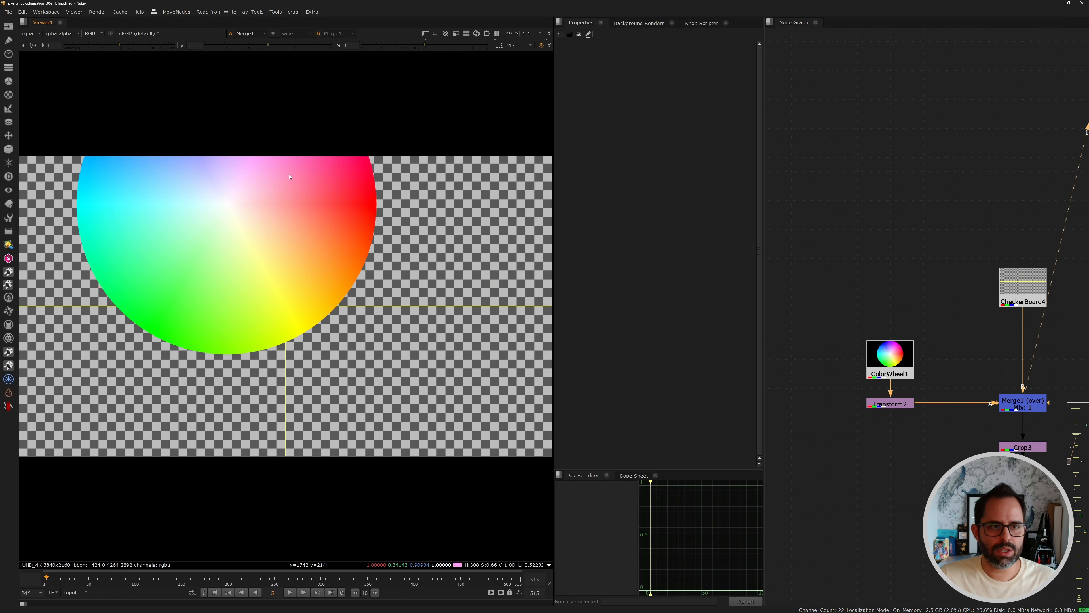
- Inspect Merge1's bounding box outline around the UHD_4K frame in the viewer
{"action": "scroll", "coordinate": [241, 307], "scroll_direction": "down", "scroll_amount": 2}
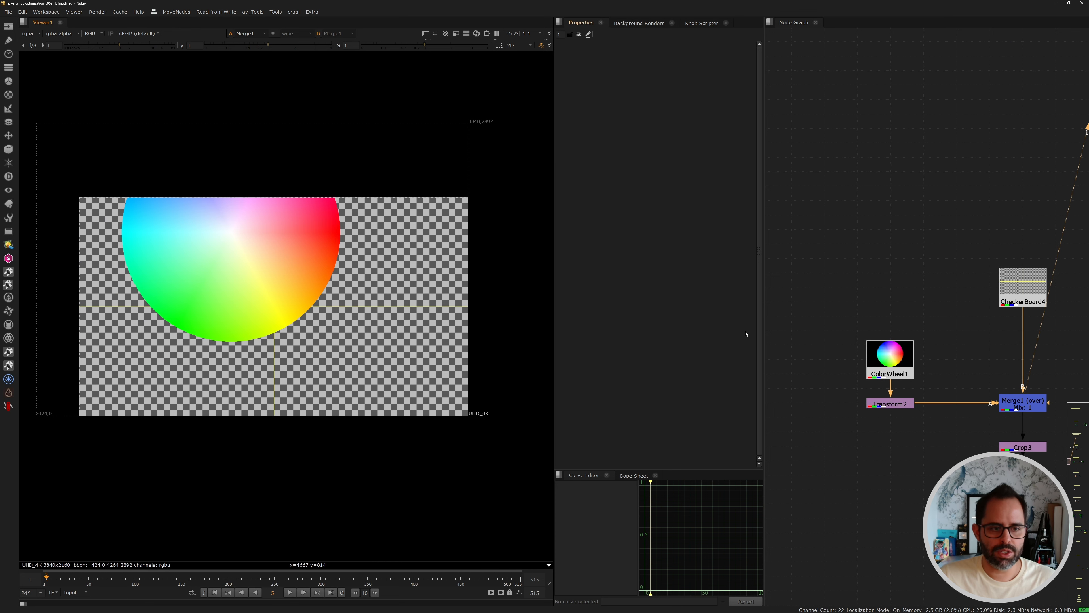
{"action": "middle_click_drag", "start_coordinate": [347, 220], "coordinate": [366, 224]}
{"action": "mouse_move", "coordinate": [483, 124]}
{"action": "left_mouse_down"}
{"action": "mouse_move", "coordinate": [247, 187]}
{"action": "mouse_move", "coordinate": [79, 191]}
{"action": "left_mouse_up"}
{"action": "mouse_move", "coordinate": [58, 143]}
{"action": "left_mouse_down"}
{"action": "mouse_move", "coordinate": [78, 333]}
{"action": "mouse_move", "coordinate": [103, 412]}
{"action": "left_mouse_up"}
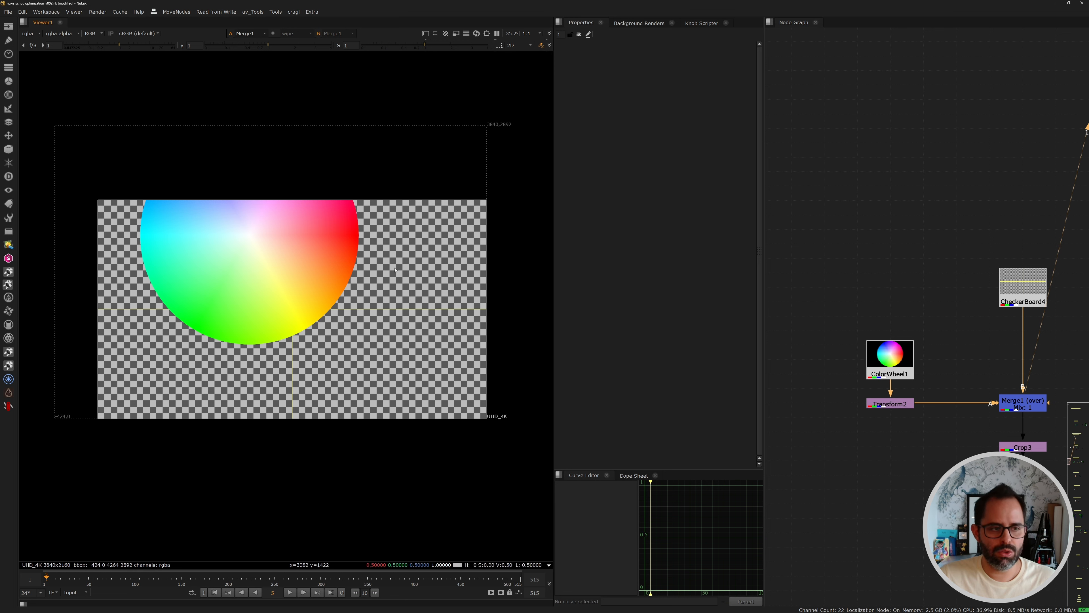
- View Merge1 and connect Crop3 to the viewer to compare the bounding box before and after the crop
{"action": "scroll", "coordinate": [999, 389], "scroll_direction": "up", "scroll_amount": 4}
{"action": "middle_click_drag", "start_coordinate": [1000, 389], "coordinate": [885, 270]}
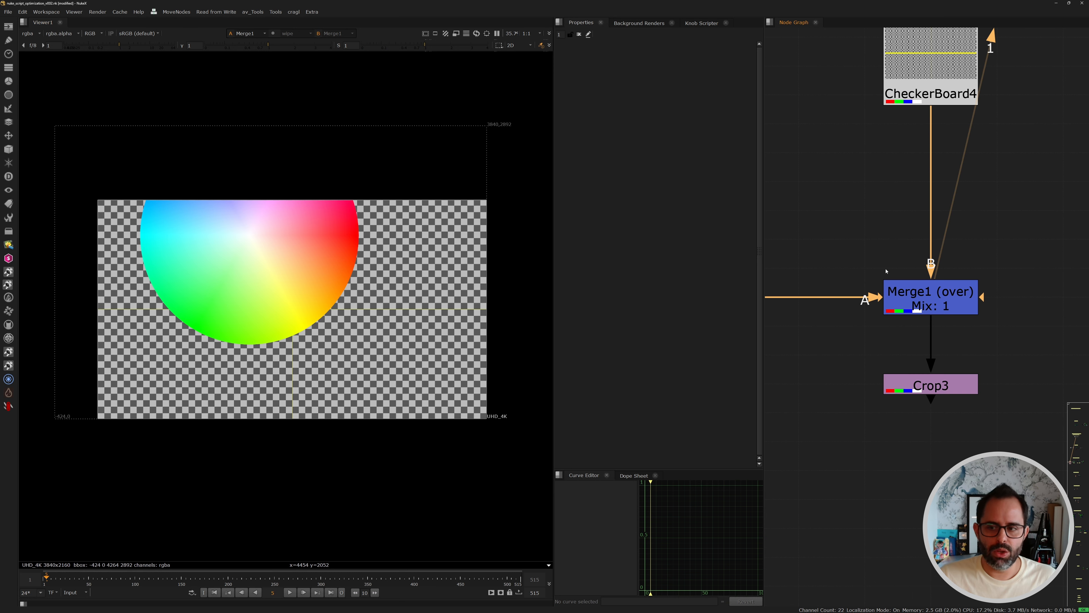
{"action": "middle_click_drag", "start_coordinate": [882, 356], "coordinate": [806, 349]}
{"action": "left_click", "coordinate": [840, 299]}
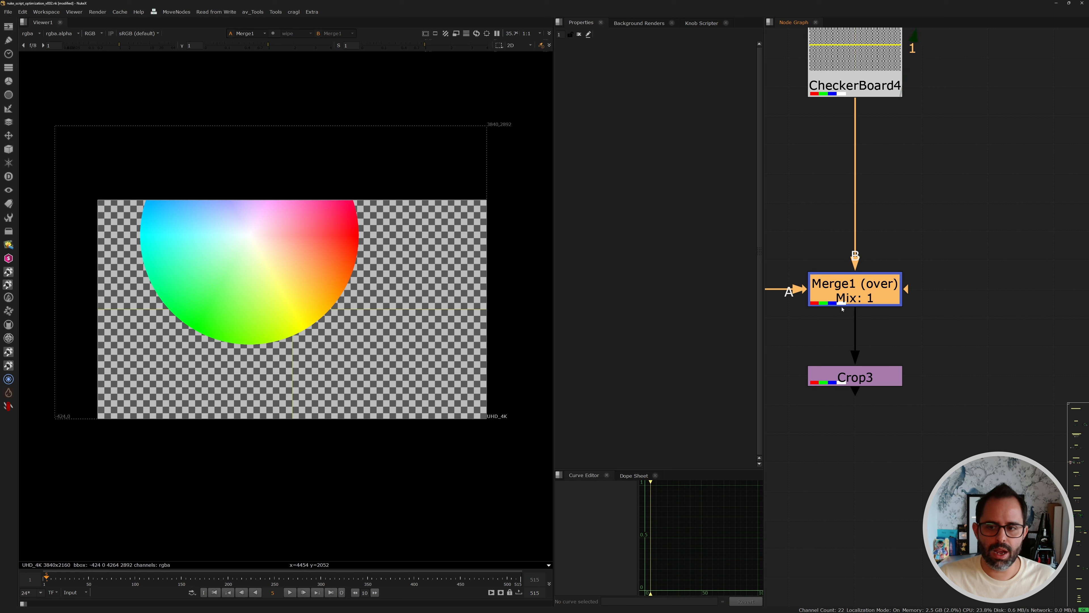
{"action": "key", "text": "1"}
{"action": "left_click_drag", "start_coordinate": [788, 339], "coordinate": [928, 418]}
{"action": "key", "text": "1"}
{"action": "left_click", "coordinate": [929, 420]}
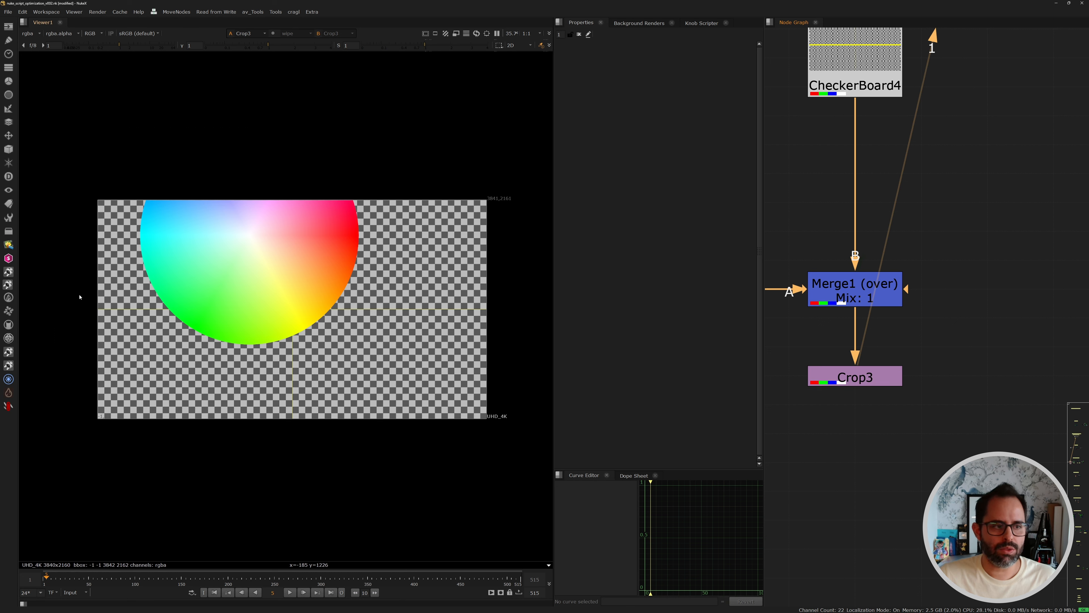
- Undo the viewer's connection to Crop3, and connect Keymix1 from the union vs b example to the viewer
{"action": "key", "text": "ctrl+z"}
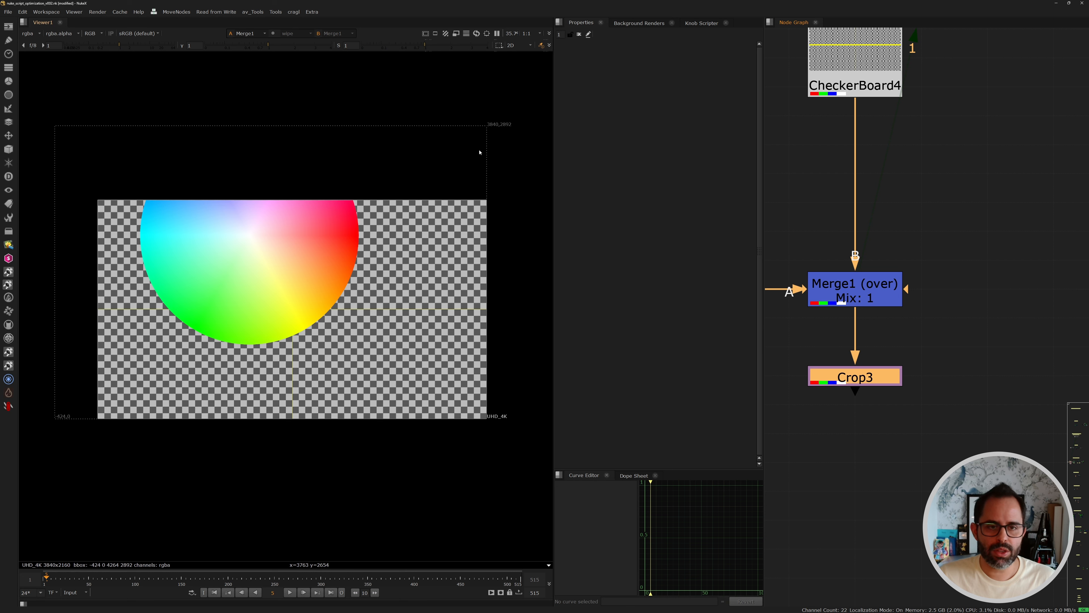
{"action": "scroll", "coordinate": [809, 231], "scroll_direction": "down", "scroll_amount": 4}
{"action": "middle_click_drag", "start_coordinate": [1024, 288], "coordinate": [880, 295]}
{"action": "middle_click_drag", "start_coordinate": [1022, 305], "coordinate": [882, 300]}
{"action": "scroll", "coordinate": [882, 300], "scroll_direction": "up", "scroll_amount": 1}
{"action": "left_click_drag", "start_coordinate": [870, 279], "coordinate": [1024, 360]}
{"action": "key", "text": "1"}
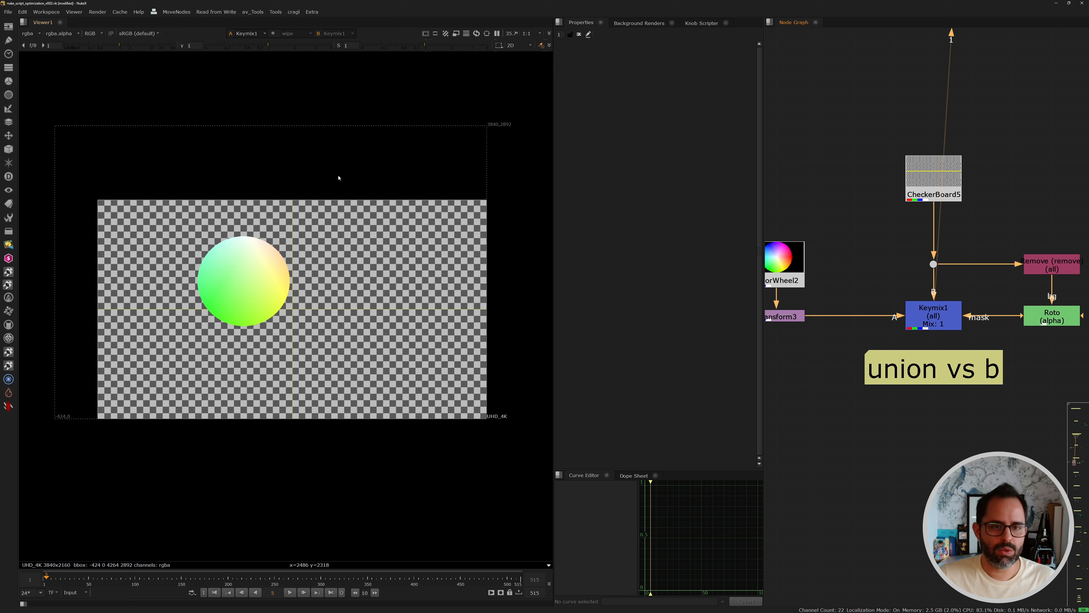
- Open Keymix1's properties and check the choices for setting its bounding box
{"action": "left_click", "coordinate": [875, 247]}
{"action": "scroll", "coordinate": [875, 248], "scroll_direction": "up", "scroll_amount": 1}
{"action": "middle_click_drag", "start_coordinate": [876, 247], "coordinate": [861, 217]}
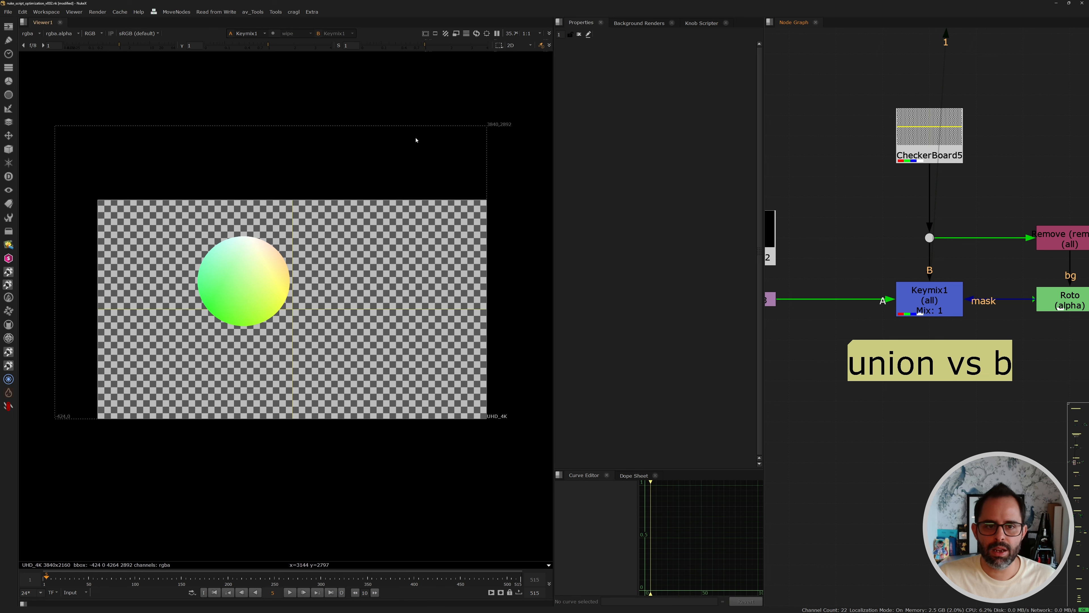
{"action": "double_click", "coordinate": [932, 299]}
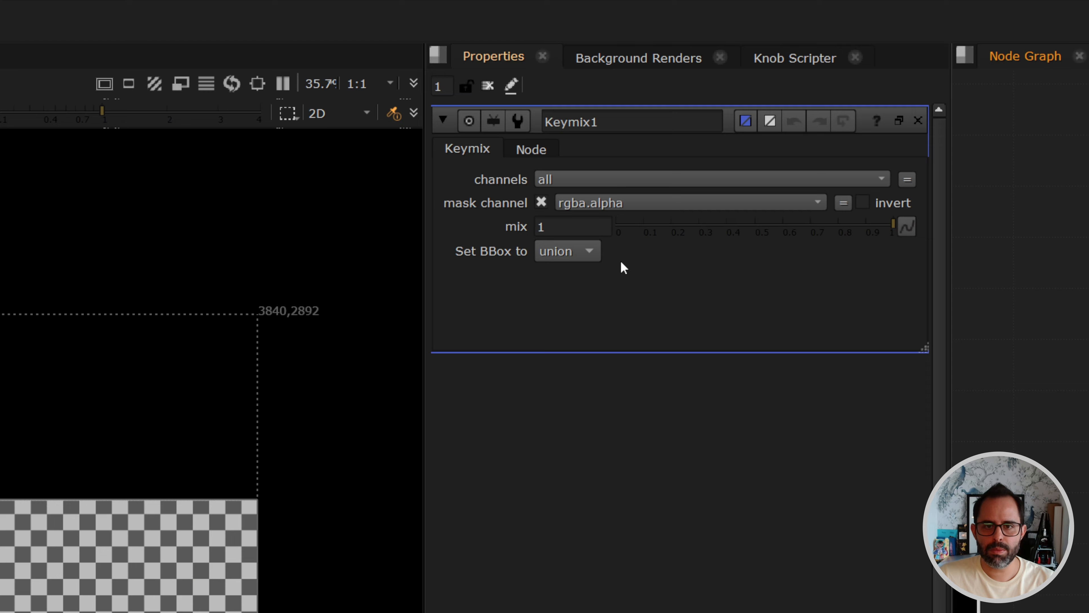
{"action": "left_click", "coordinate": [567, 255]}
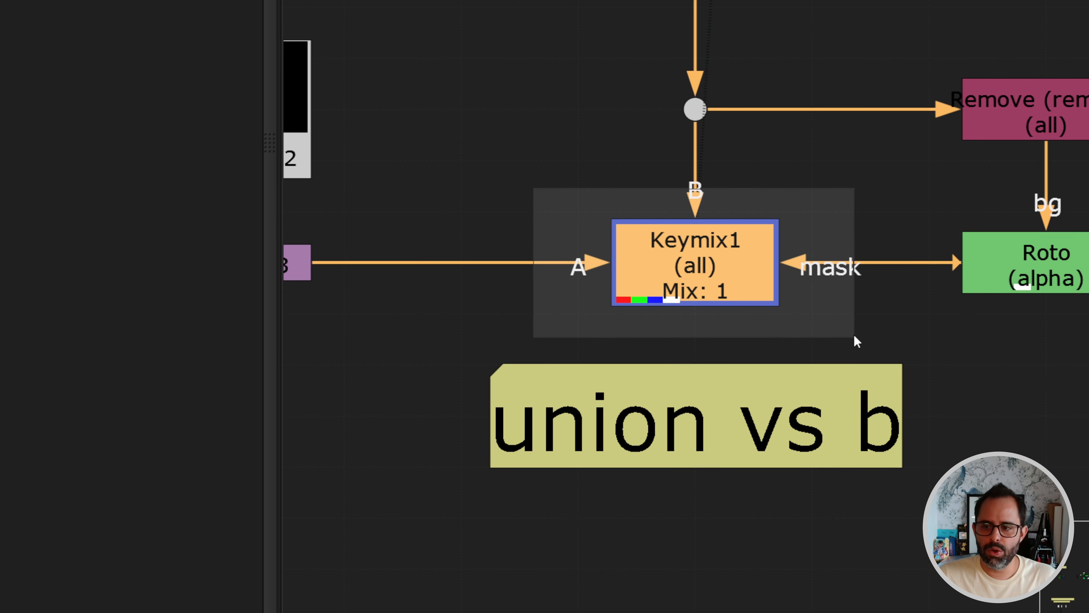
- Examine Keymix1's inputs in the node graph, from Transform3 on A to the dot under CheckerBoard5 on B
{"action": "left_click_drag", "start_coordinate": [854, 336], "coordinate": [851, 334]}
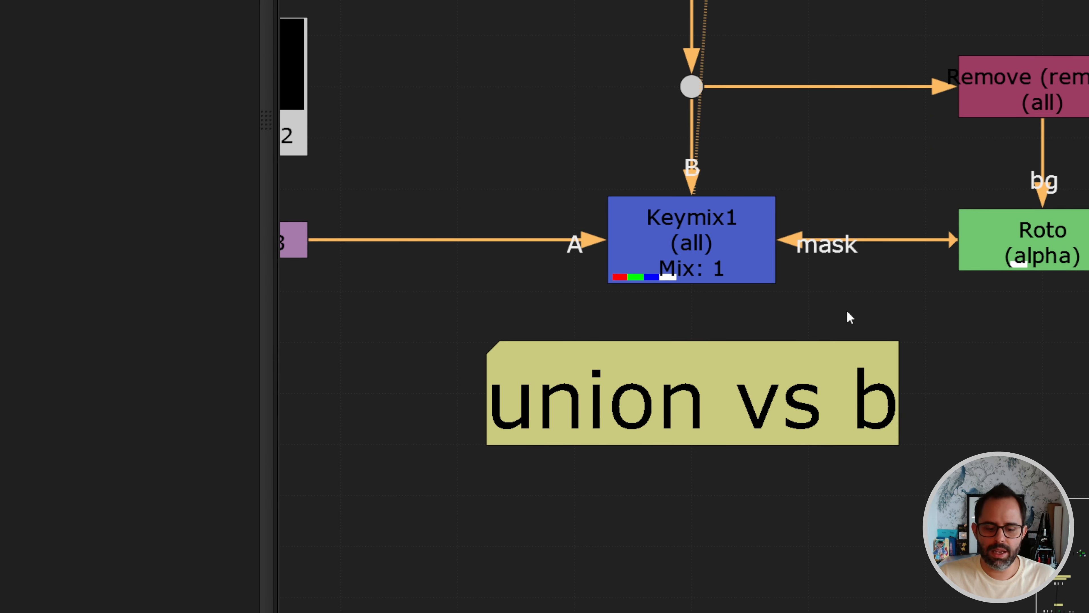
{"action": "key", "text": "ctrl"}
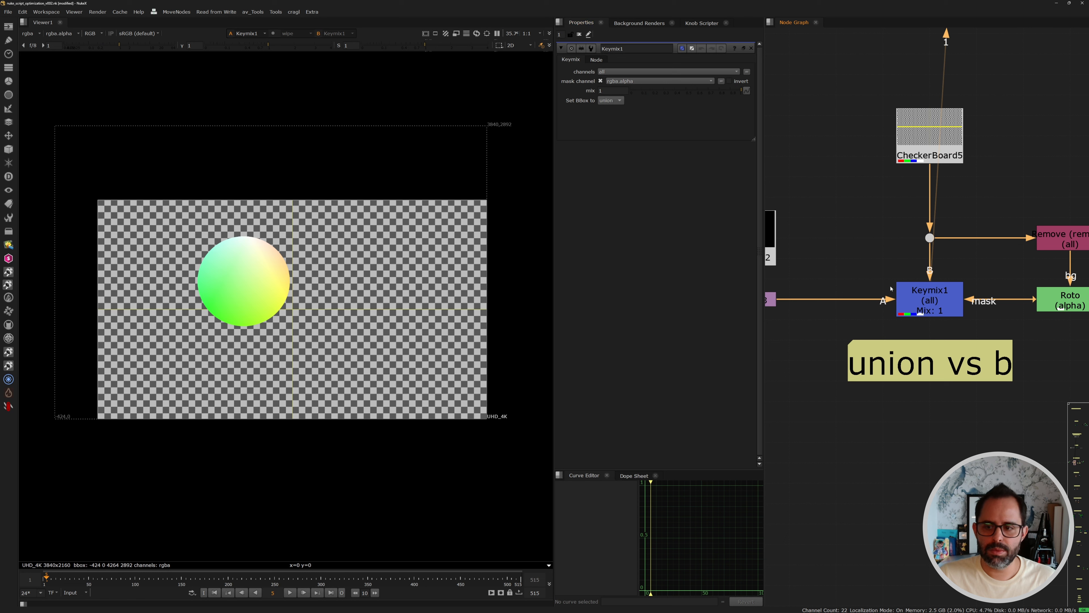
{"action": "middle_click_drag", "start_coordinate": [816, 301], "coordinate": [859, 299]}
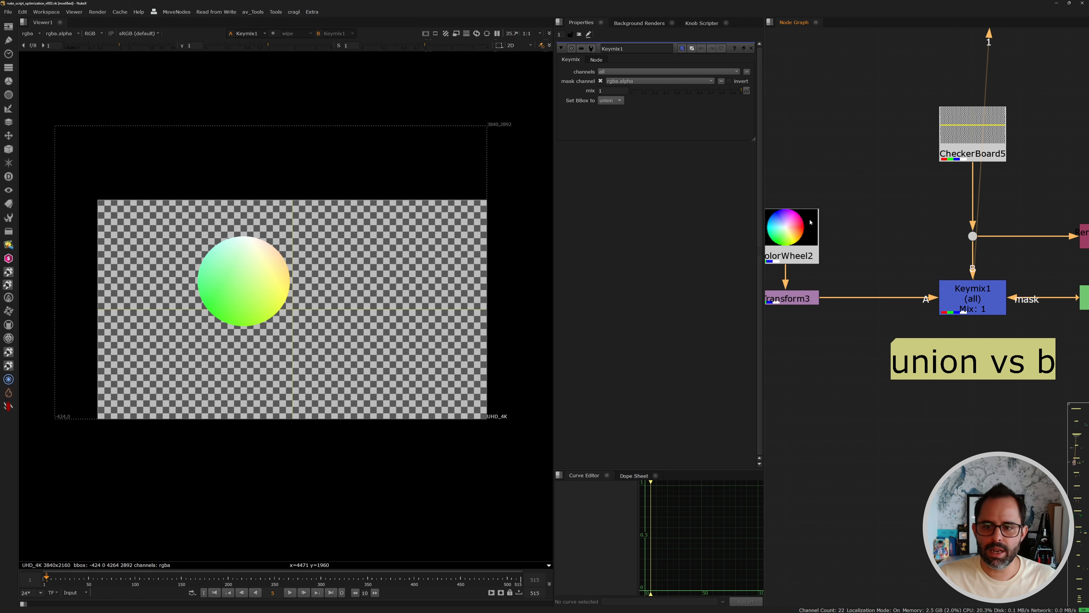
{"action": "left_click", "coordinate": [797, 300]}
{"action": "left_click_drag", "start_coordinate": [900, 215], "coordinate": [1054, 268]}
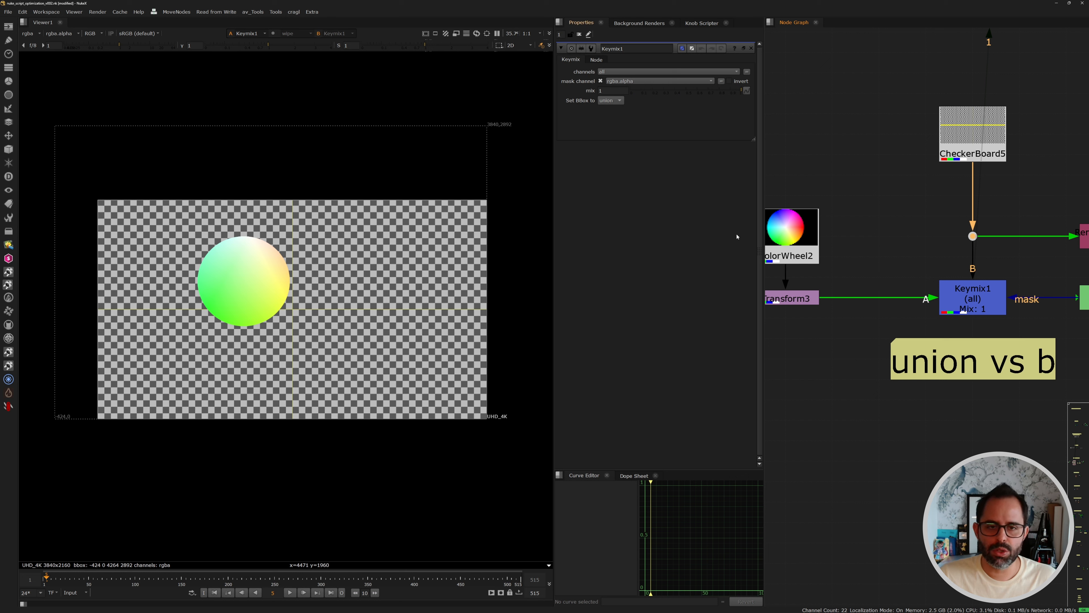
{"action": "left_click", "coordinate": [918, 241]}
- Set Keymix1's bounding box to B side for comparison, and return it to union
{"action": "left_click", "coordinate": [974, 295]}
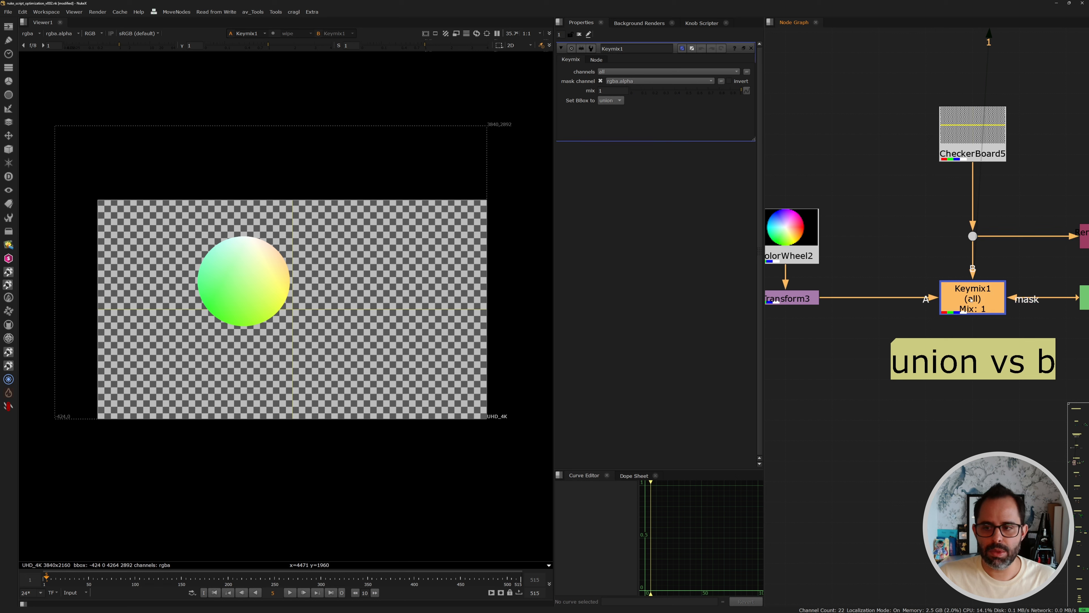
{"action": "left_click", "coordinate": [604, 99]}
{"action": "left_click", "coordinate": [608, 108]}
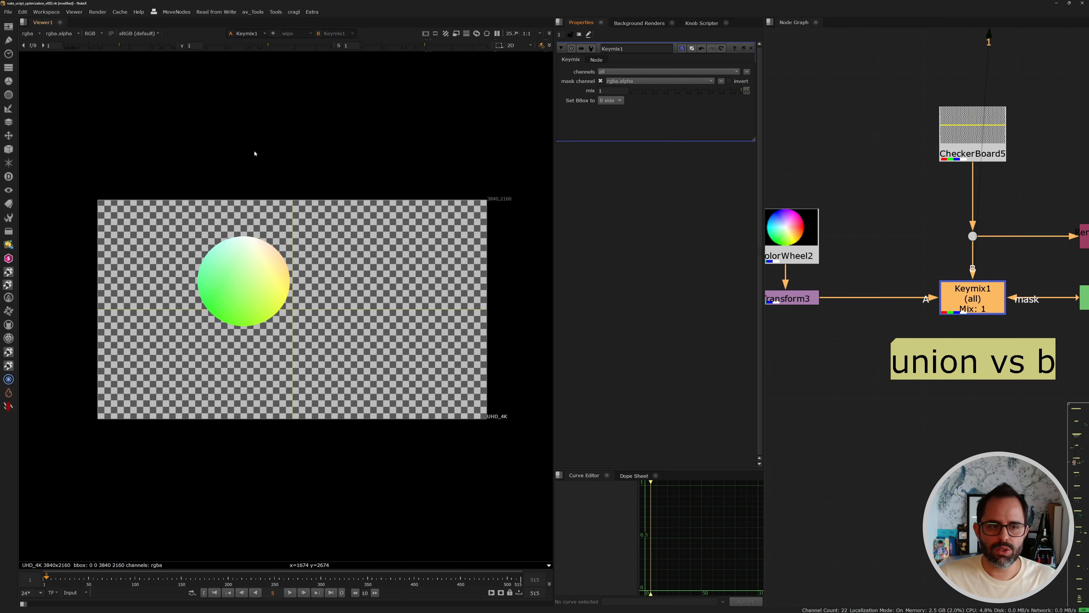
{"action": "middle_click_drag", "start_coordinate": [943, 202], "coordinate": [858, 197]}
{"action": "left_click_drag", "start_coordinate": [841, 185], "coordinate": [925, 246]}
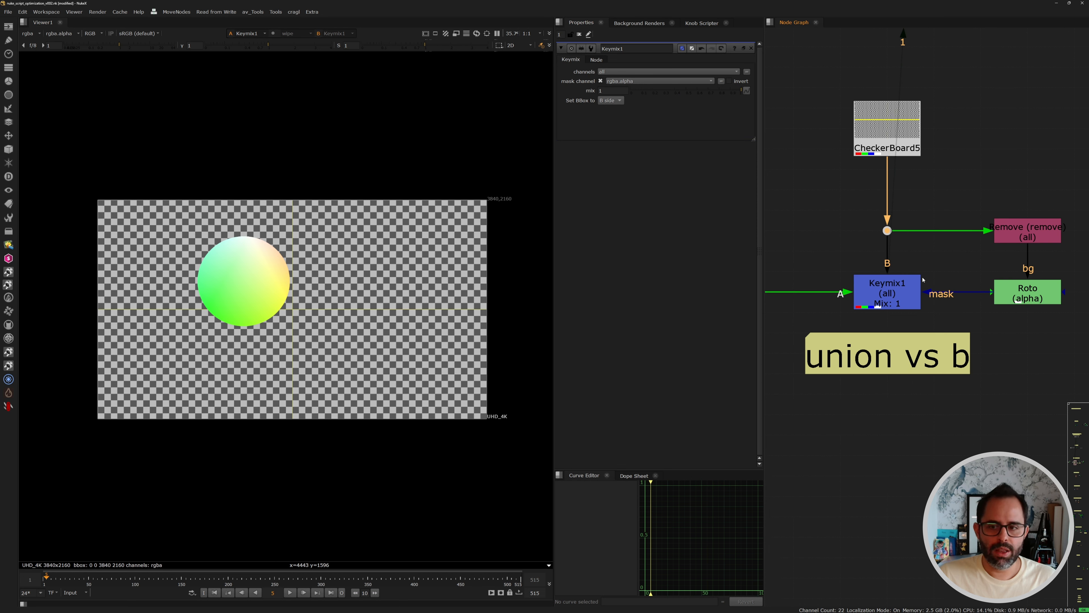
{"action": "left_click_drag", "start_coordinate": [820, 260], "coordinate": [957, 351]}
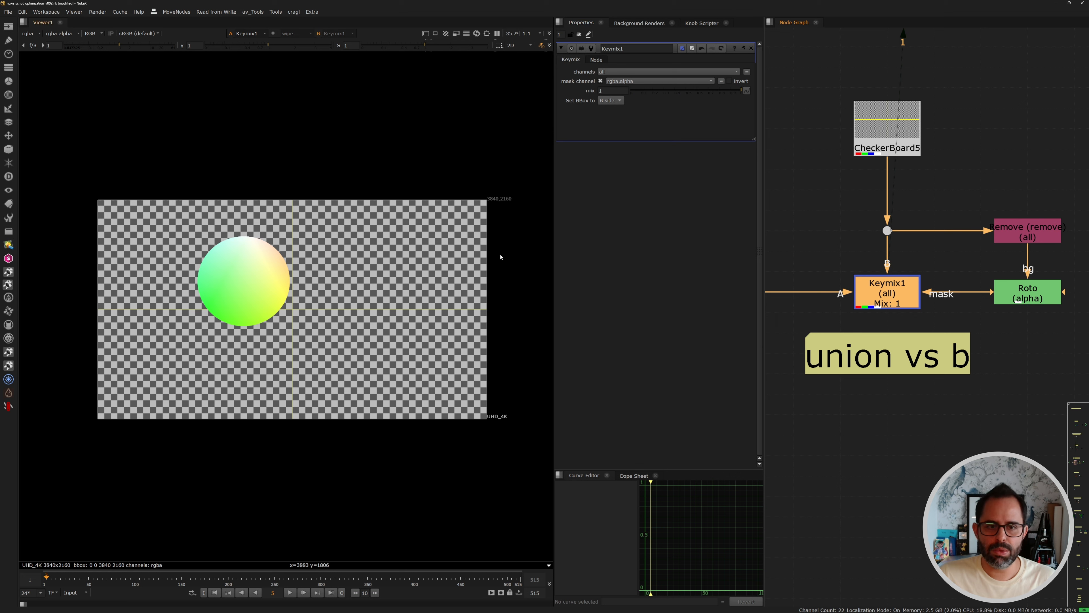
{"action": "left_click", "coordinate": [611, 101]}
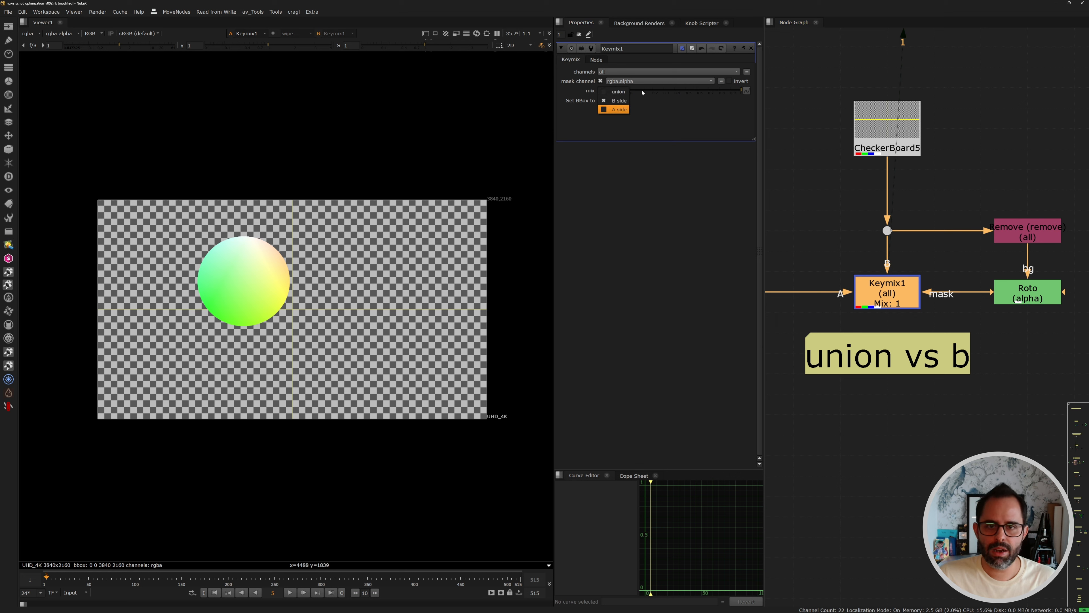
{"action": "left_click", "coordinate": [609, 91]}
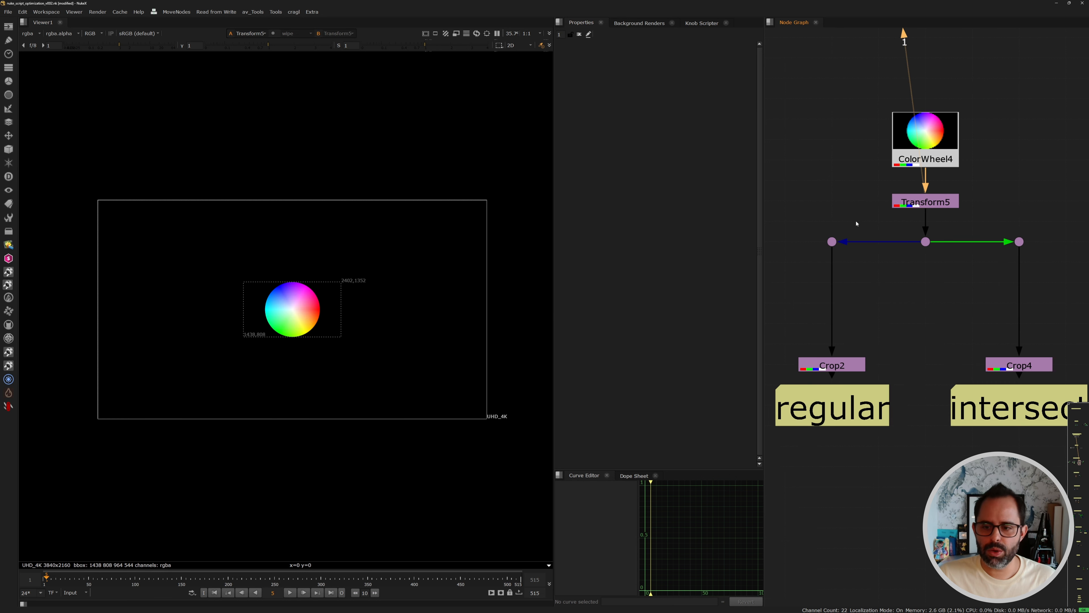
- Inspect Transform5's bounding box around the color wheel in the viewer
{"action": "scroll", "coordinate": [857, 223], "scroll_direction": "down", "scroll_amount": 2}
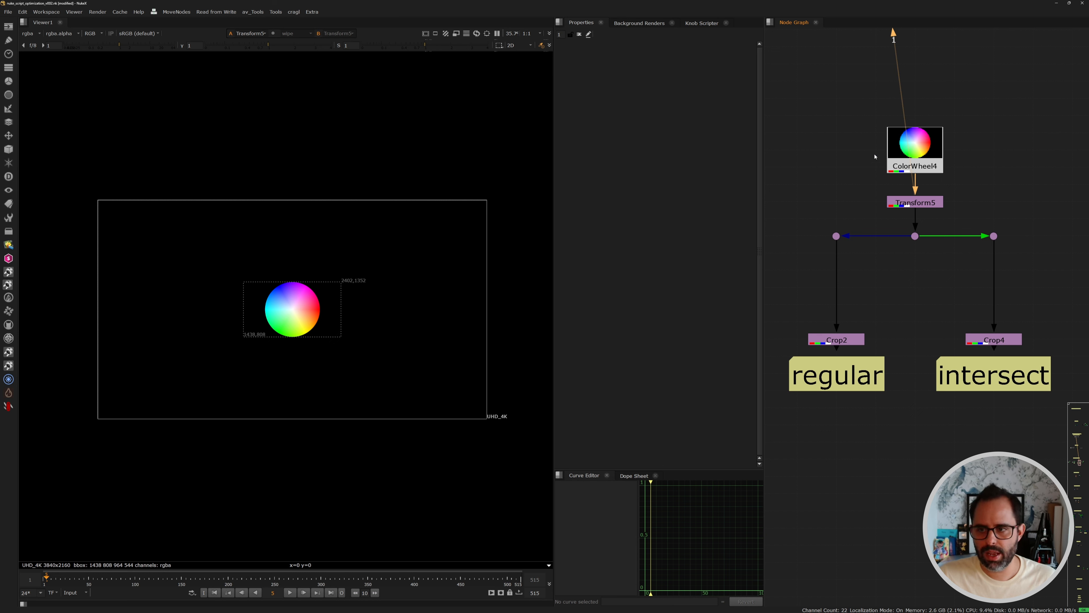
{"action": "scroll", "coordinate": [288, 311], "scroll_direction": "up", "scroll_amount": 2}
{"action": "scroll", "coordinate": [239, 236], "scroll_direction": "down", "scroll_amount": 1}
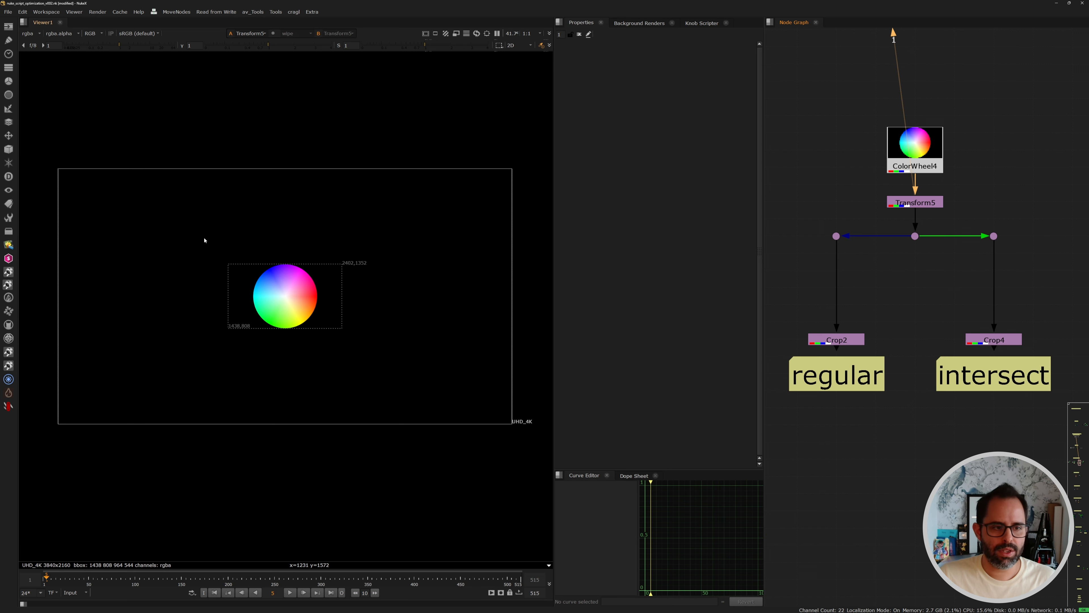
{"action": "left_click_drag", "start_coordinate": [204, 239], "coordinate": [376, 361]}
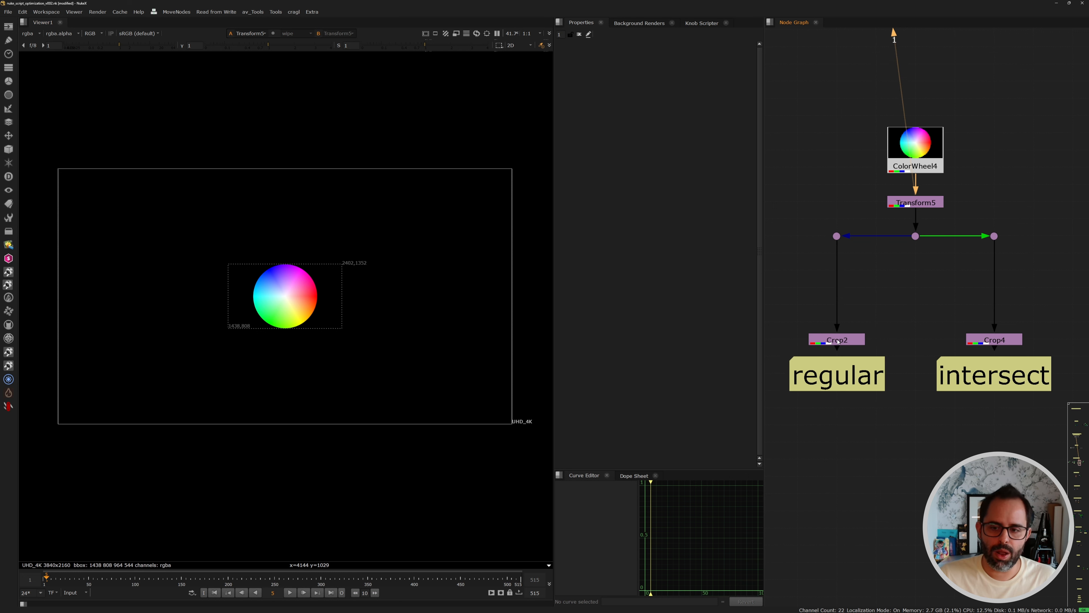
- Connect Crop2, the regular crop, to the viewer to check its bounding box
{"action": "scroll", "coordinate": [786, 368], "scroll_direction": "up", "scroll_amount": 3}
{"action": "left_click_drag", "start_coordinate": [783, 283], "coordinate": [953, 345]}
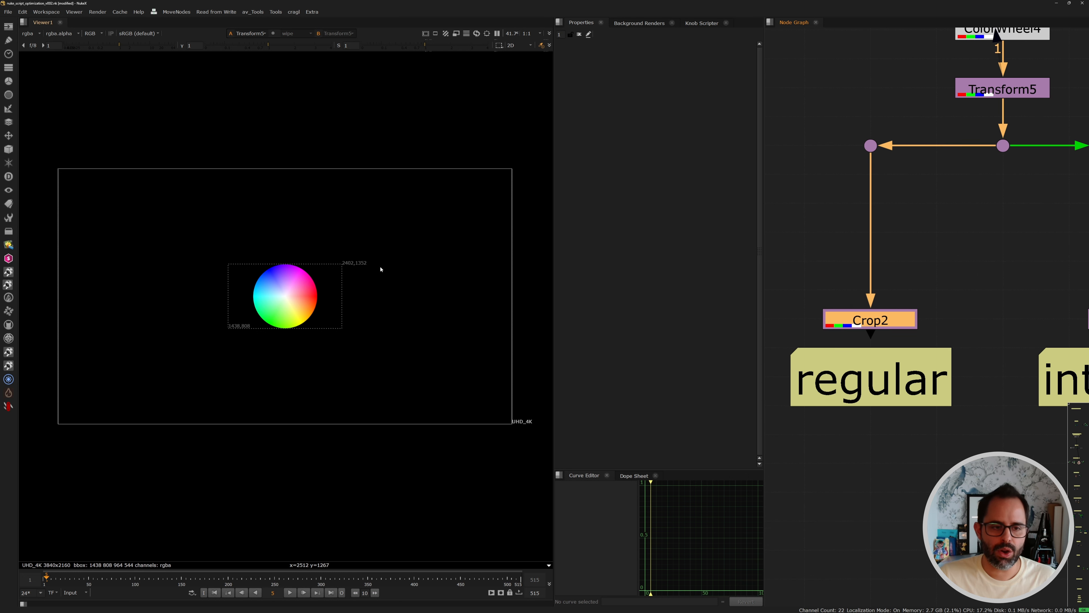
{"action": "key", "text": "1"}
{"action": "left_click", "coordinate": [790, 268]}
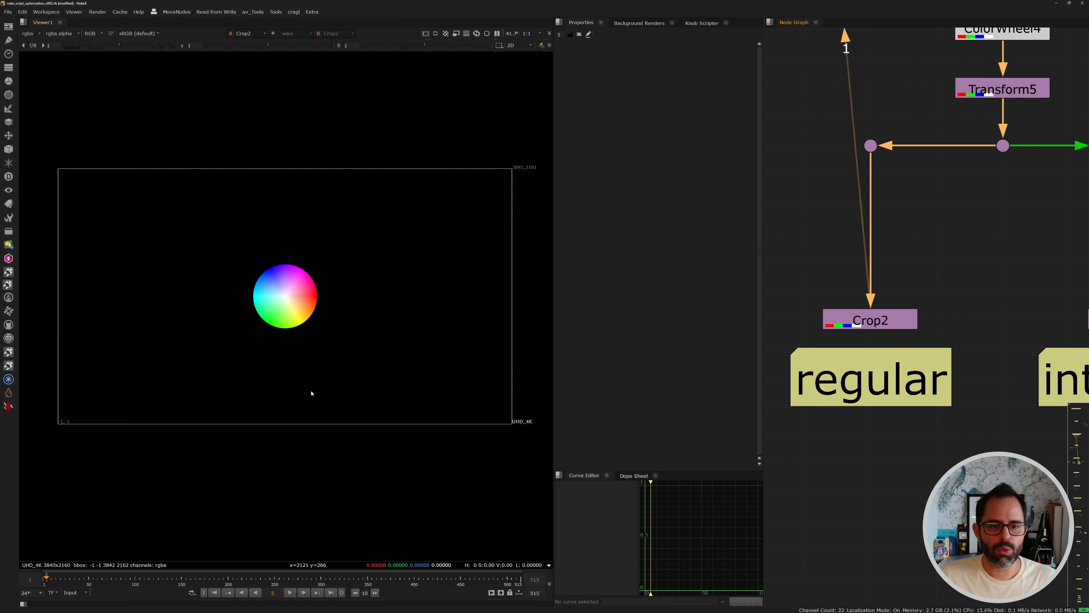
- View the dot above Crop2 to compare the uncropped bounding box, and open Crop2's properties
{"action": "left_click_drag", "start_coordinate": [839, 107], "coordinate": [922, 164]}
{"action": "key", "text": "1"}
{"action": "left_click", "coordinate": [942, 169]}
{"action": "mouse_move", "coordinate": [182, 253]}
{"action": "left_mouse_down"}
{"action": "mouse_move", "coordinate": [215, 327]}
{"action": "mouse_move", "coordinate": [376, 372]}
{"action": "left_mouse_up"}
{"action": "mouse_move", "coordinate": [202, 237]}
{"action": "left_mouse_down"}
{"action": "mouse_move", "coordinate": [366, 362]}
{"action": "mouse_move", "coordinate": [366, 352]}
{"action": "left_mouse_up"}
{"action": "left_click_drag", "start_coordinate": [358, 173], "coordinate": [517, 402]}
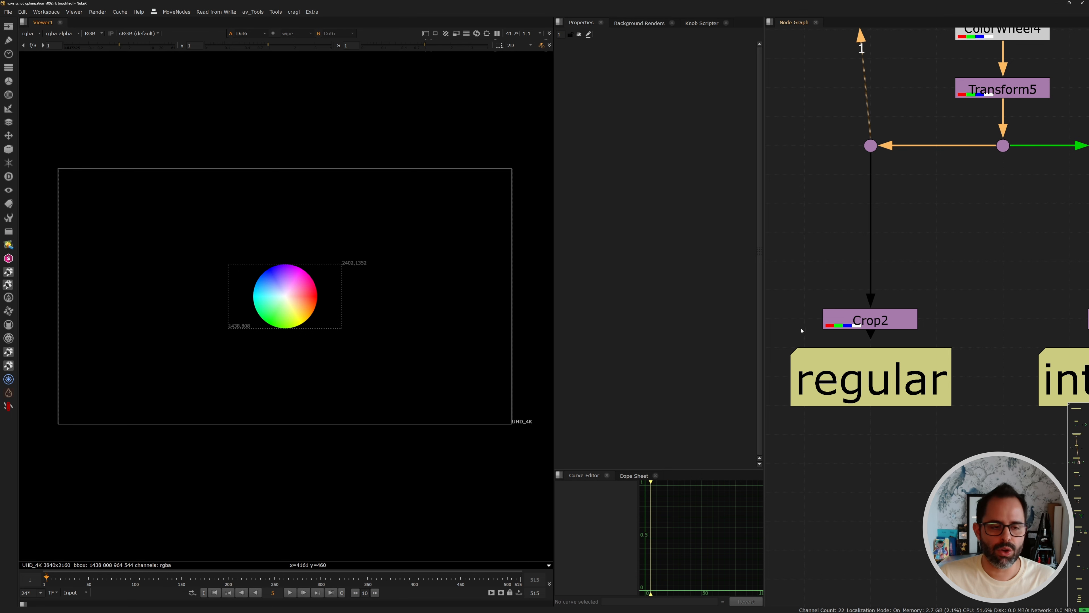
{"action": "double_click", "coordinate": [836, 320]}
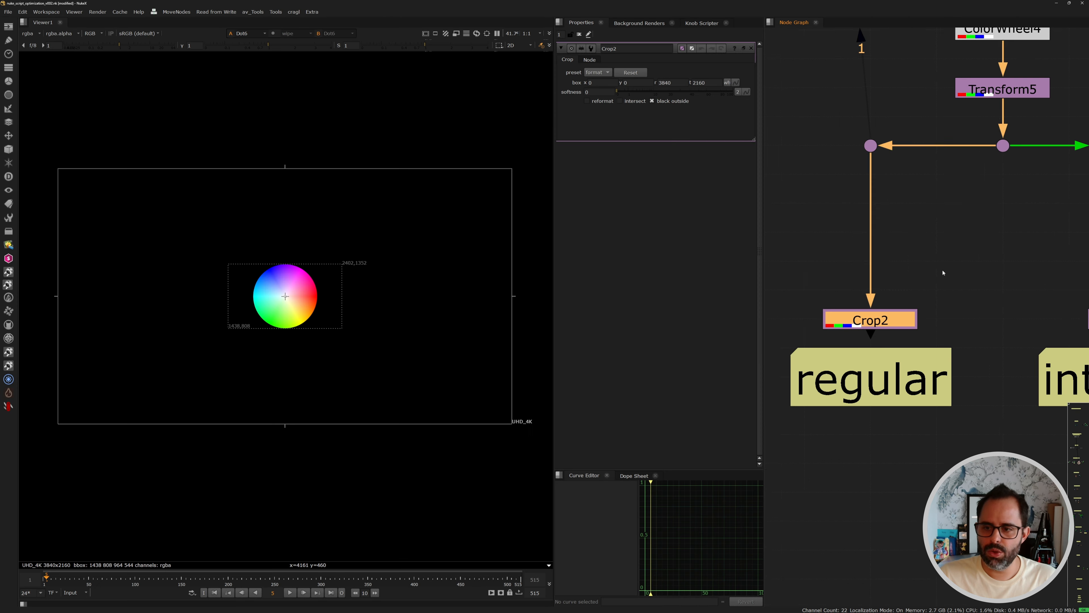
- Connect Crop4 to the viewer and open its properties to check the intersect option
{"action": "left_click", "coordinate": [1033, 282]}
{"action": "middle_click_drag", "start_coordinate": [1044, 284], "coordinate": [827, 261]}
{"action": "left_click_drag", "start_coordinate": [827, 260], "coordinate": [937, 320]}
{"action": "key", "text": "1"}
{"action": "double_click", "coordinate": [893, 294]}
{"action": "middle_click_drag", "start_coordinate": [898, 287], "coordinate": [851, 270]}
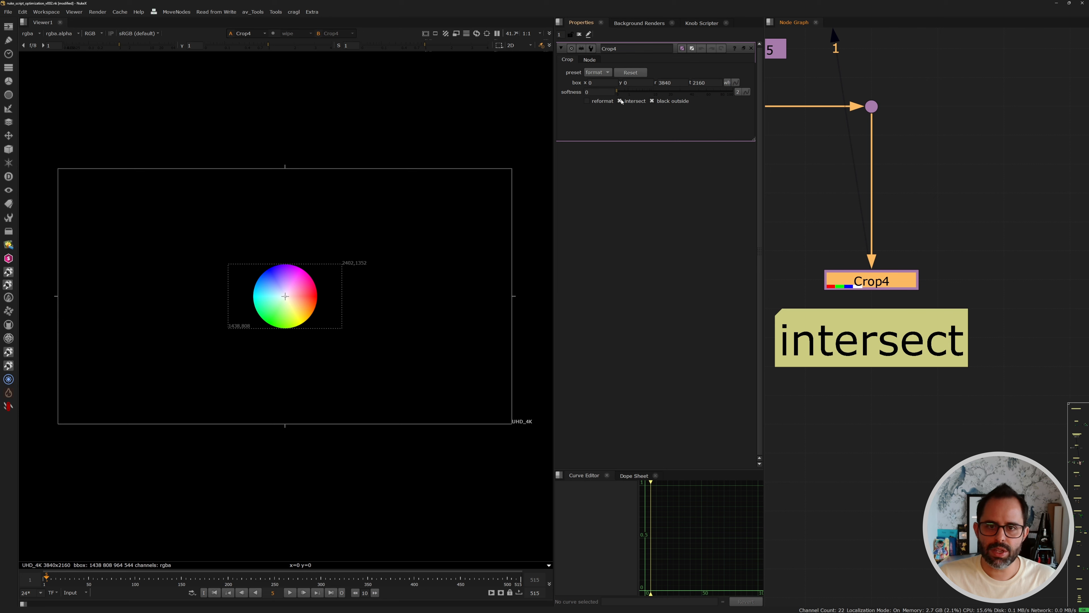
- Compare the bounding box before and after the intersect crop by viewing the dot above Crop4 and Crop4 itself
{"action": "scroll", "coordinate": [867, 235], "scroll_direction": "down", "scroll_amount": 4}
{"action": "left_click", "coordinate": [867, 235]}
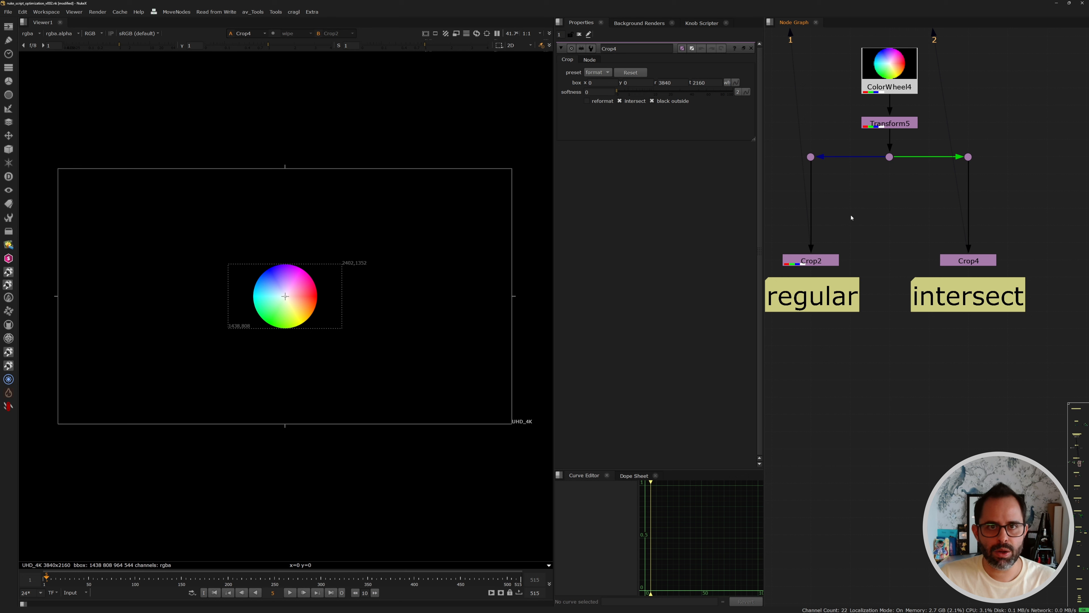
{"action": "key", "text": "1"}
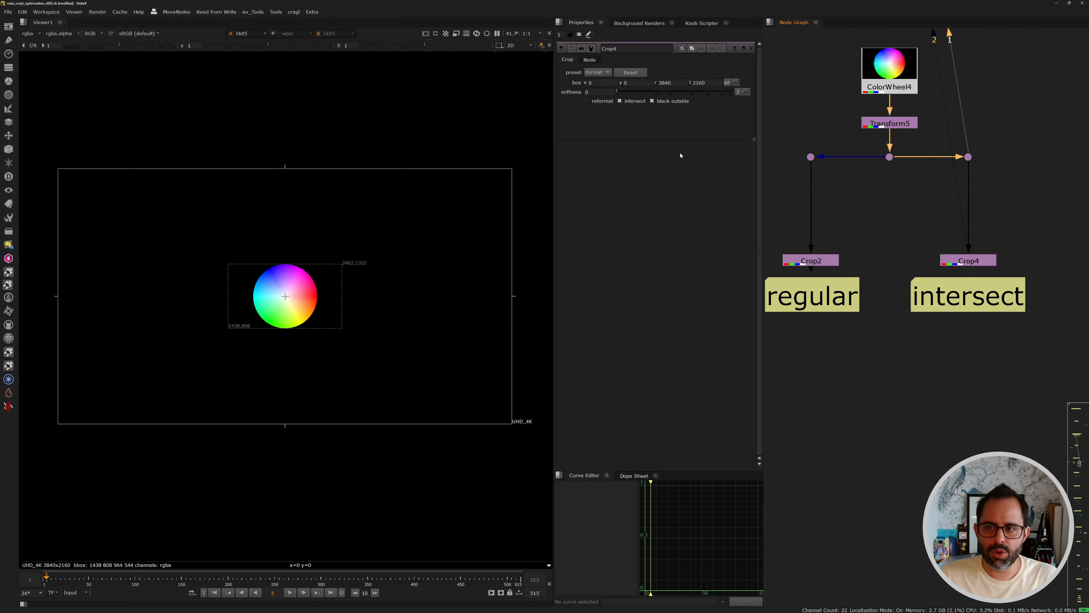
{"action": "left_click_drag", "start_coordinate": [191, 222], "coordinate": [382, 345]}
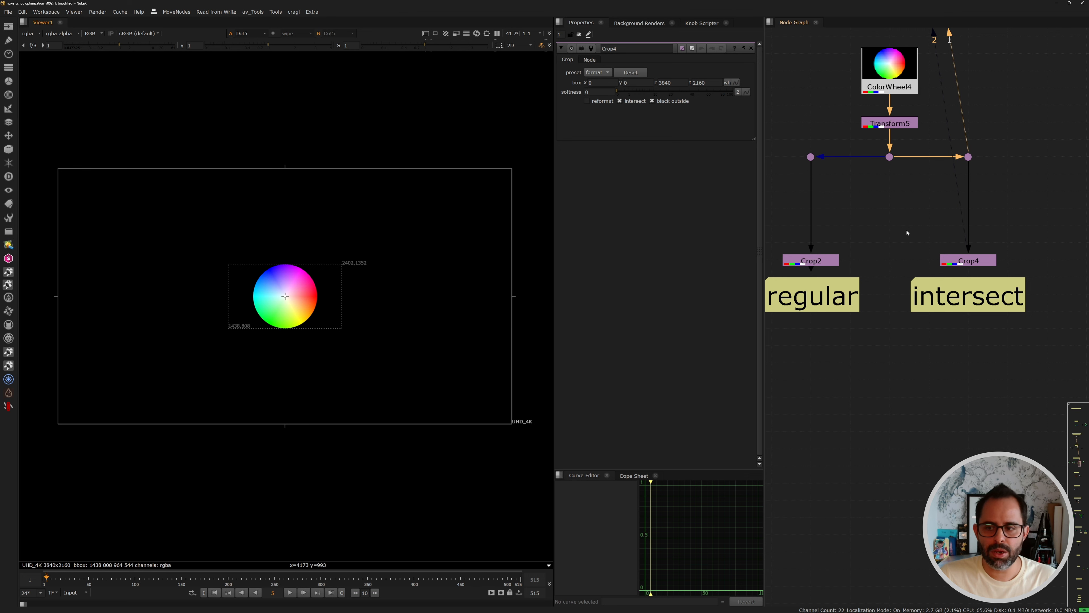
{"action": "left_click", "coordinate": [968, 260]}
{"action": "key", "text": "1"}
{"action": "left_click", "coordinate": [976, 163]}
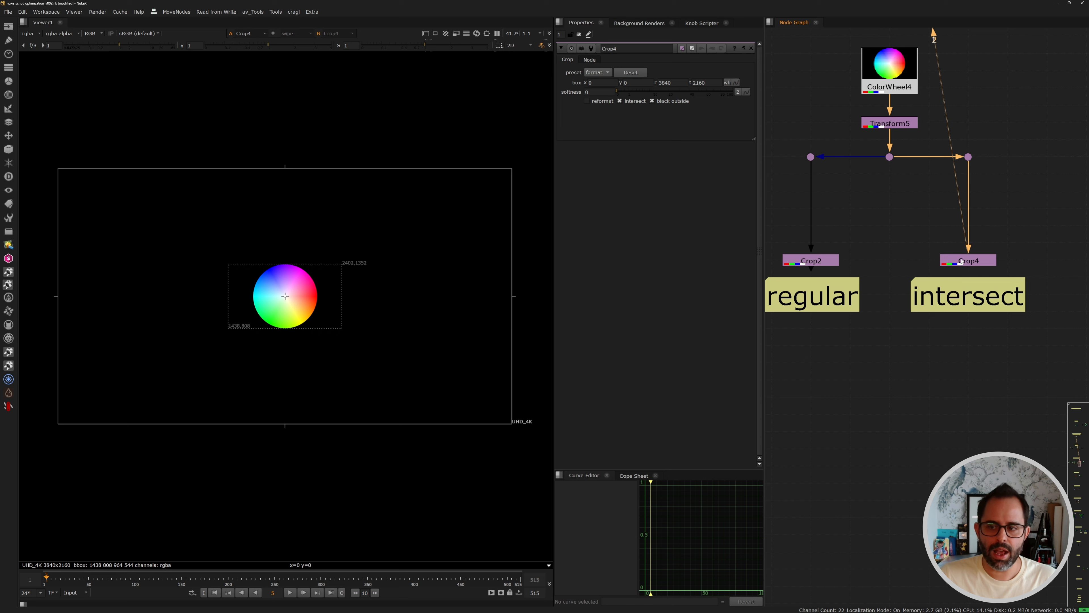
{"action": "left_click", "coordinate": [968, 260]}
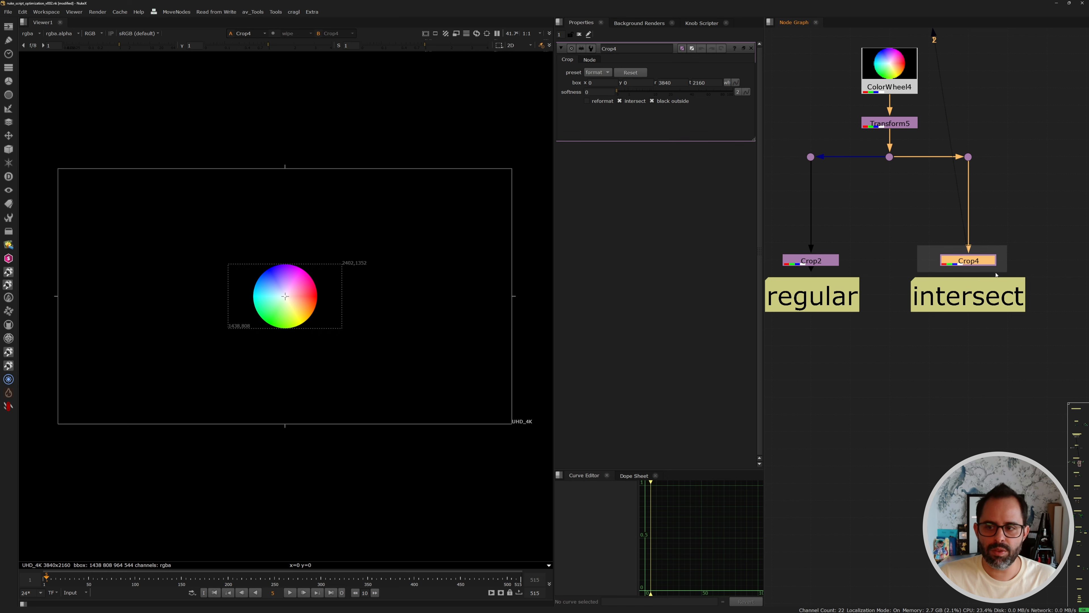
{"action": "scroll", "coordinate": [945, 258], "scroll_direction": "up", "scroll_amount": 1}
{"action": "middle_click_drag", "start_coordinate": [952, 267], "coordinate": [859, 241]}
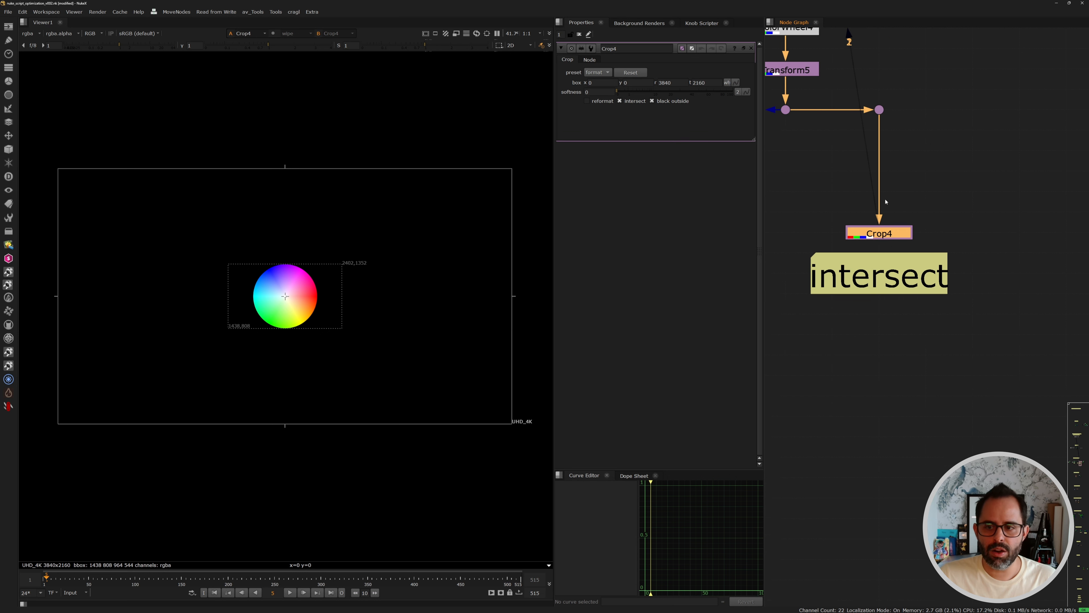
{"action": "left_click", "coordinate": [931, 297]}
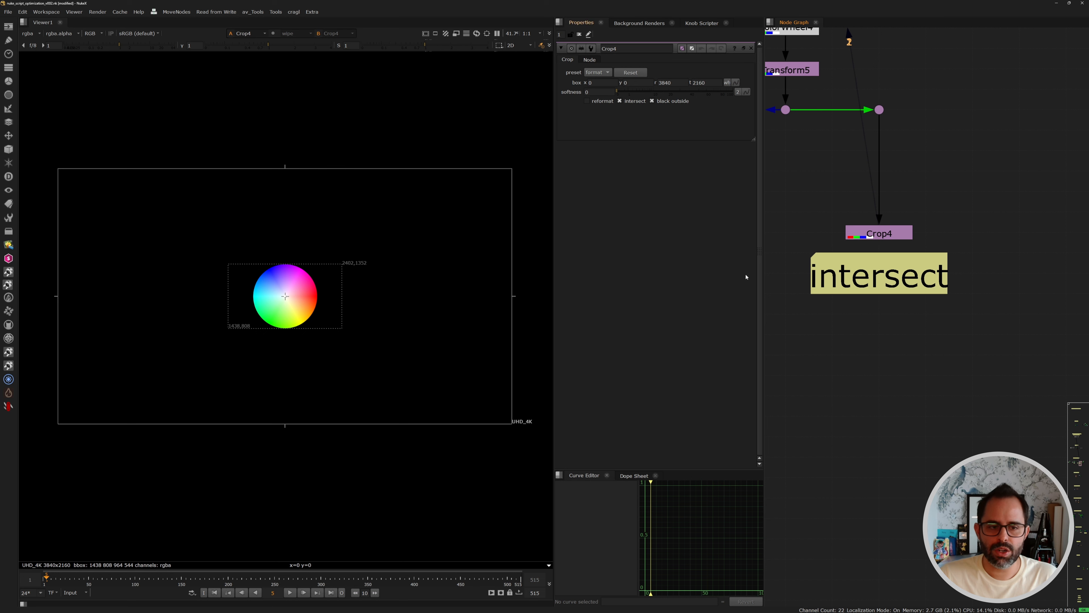
- Inspect Merge3's bounding box beyond the UHD_4K frame in the viewer
{"action": "scroll", "coordinate": [931, 237], "scroll_direction": "down", "scroll_amount": 2}
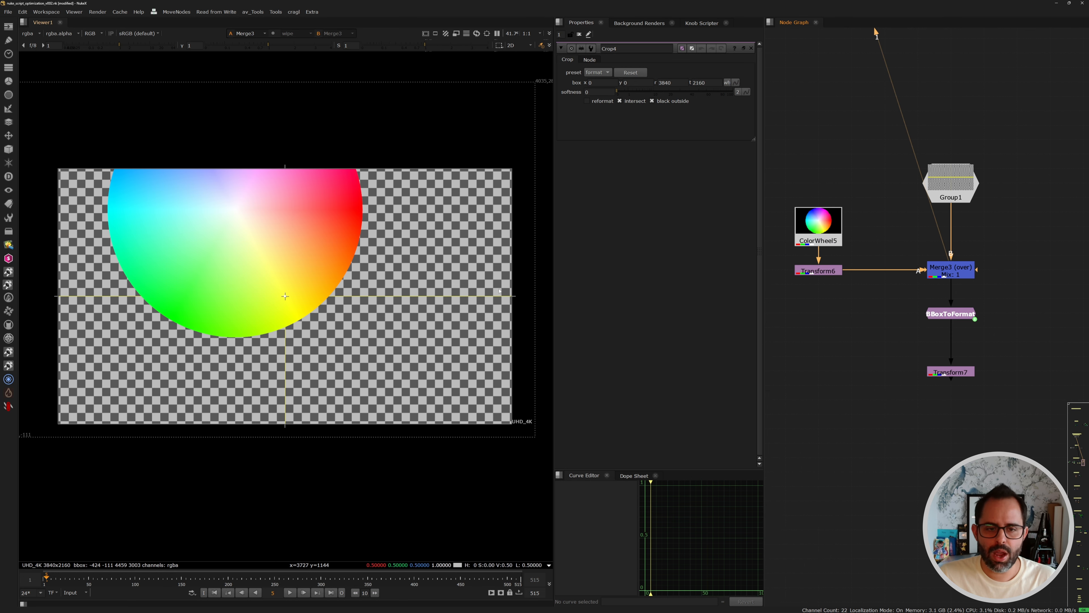
{"action": "scroll", "coordinate": [459, 254], "scroll_direction": "down", "scroll_amount": 1}
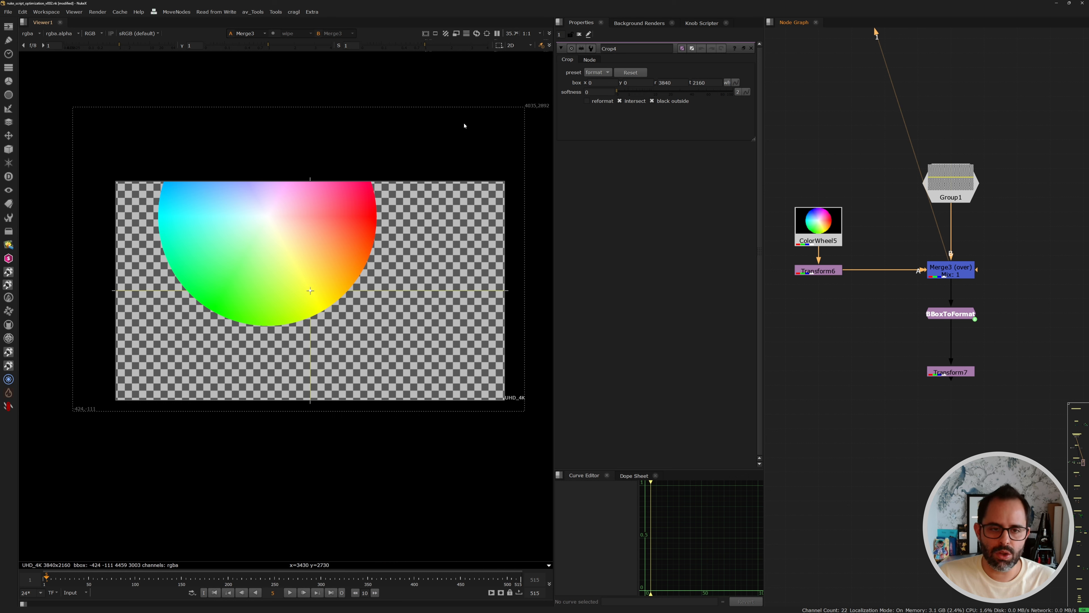
{"action": "scroll", "coordinate": [904, 292], "scroll_direction": "up", "scroll_amount": 2}
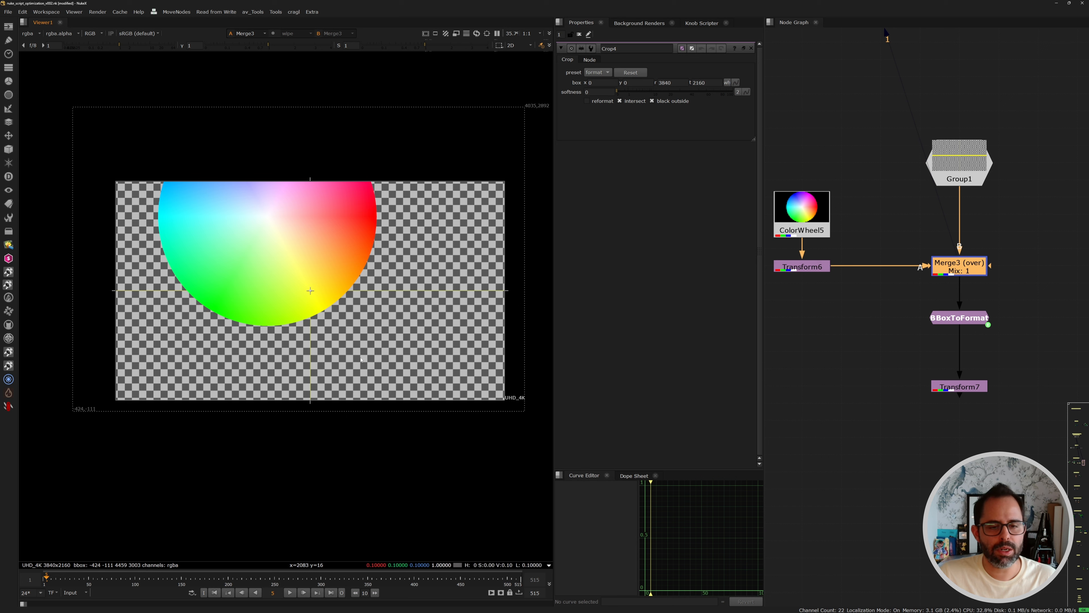
- Connect the BBoxToFormat node below Merge3 to the viewer to check its bounding box
{"action": "scroll", "coordinate": [1027, 293], "scroll_direction": "up", "scroll_amount": 2}
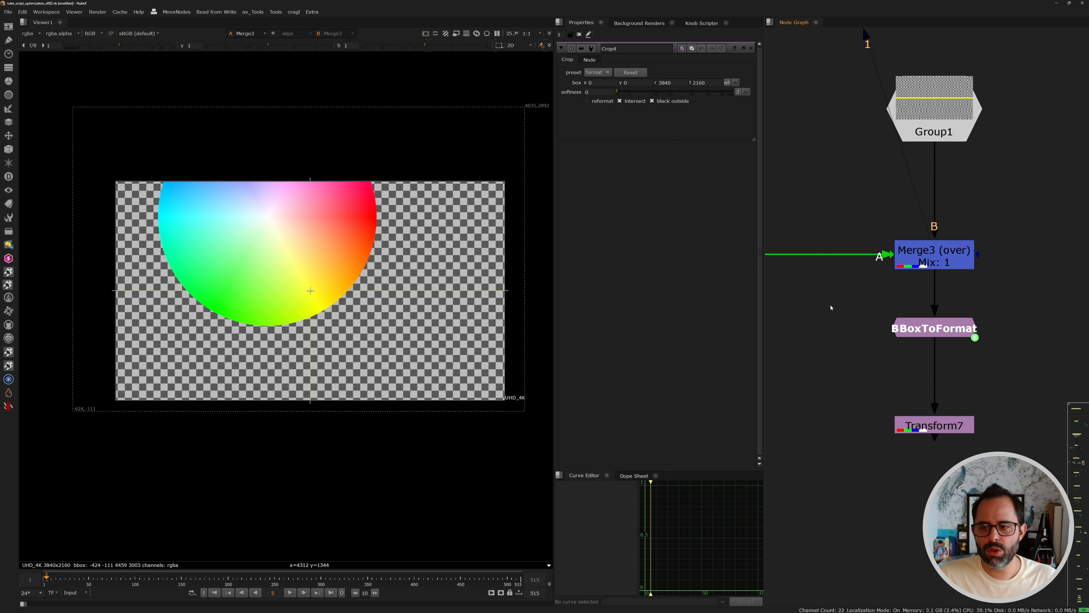
{"action": "left_click_drag", "start_coordinate": [831, 305], "coordinate": [1026, 369]}
{"action": "key", "text": "1"}
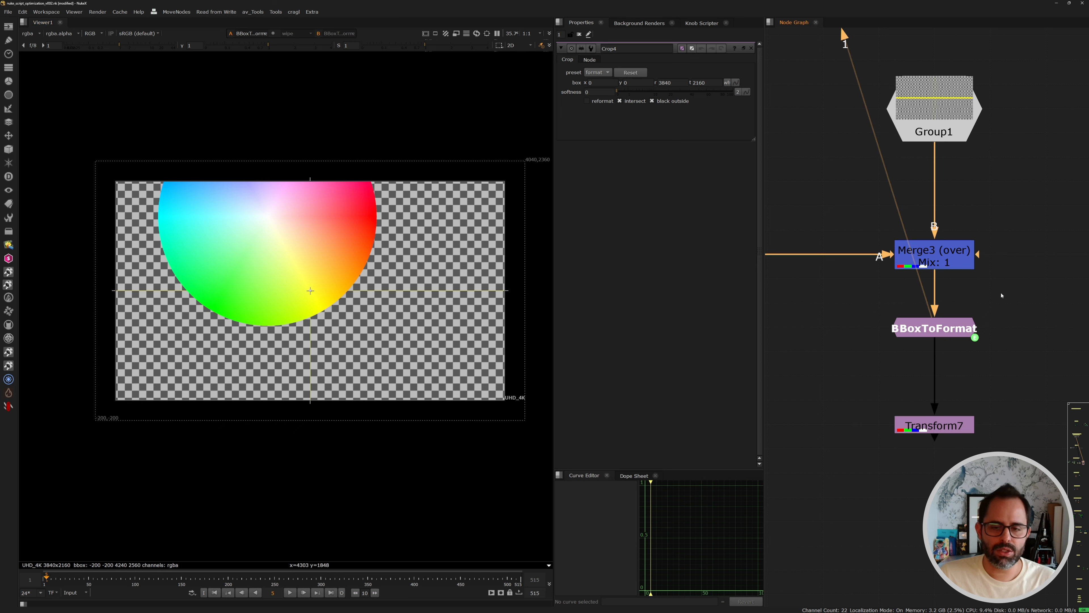
- Open the BBoxToFormat node's properties to check its Overscan setting in pixels
{"action": "double_click", "coordinate": [934, 328]}
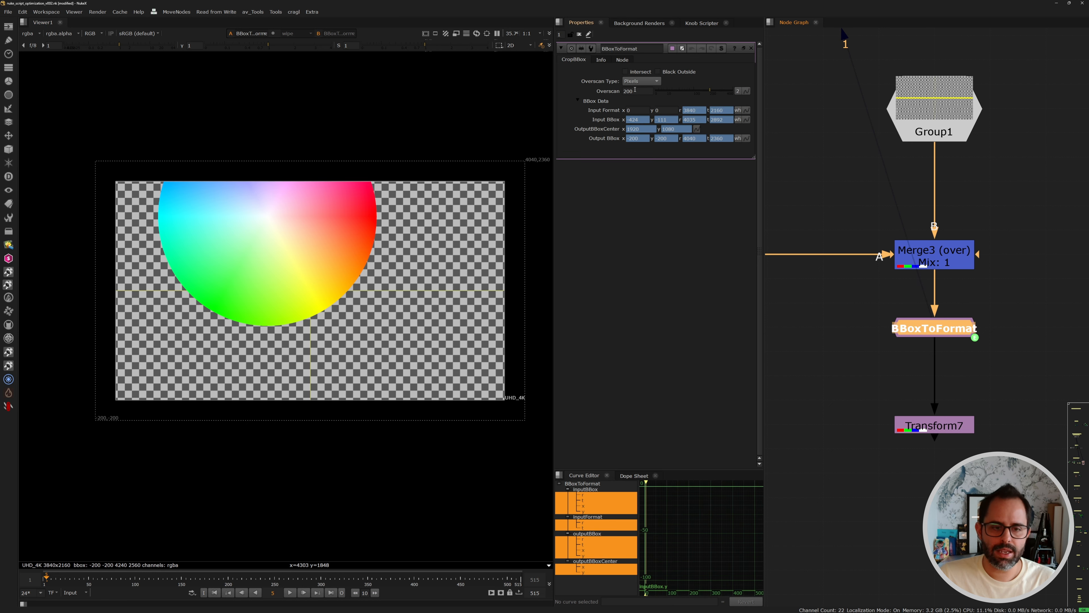
{"action": "left_click", "coordinate": [634, 90]}
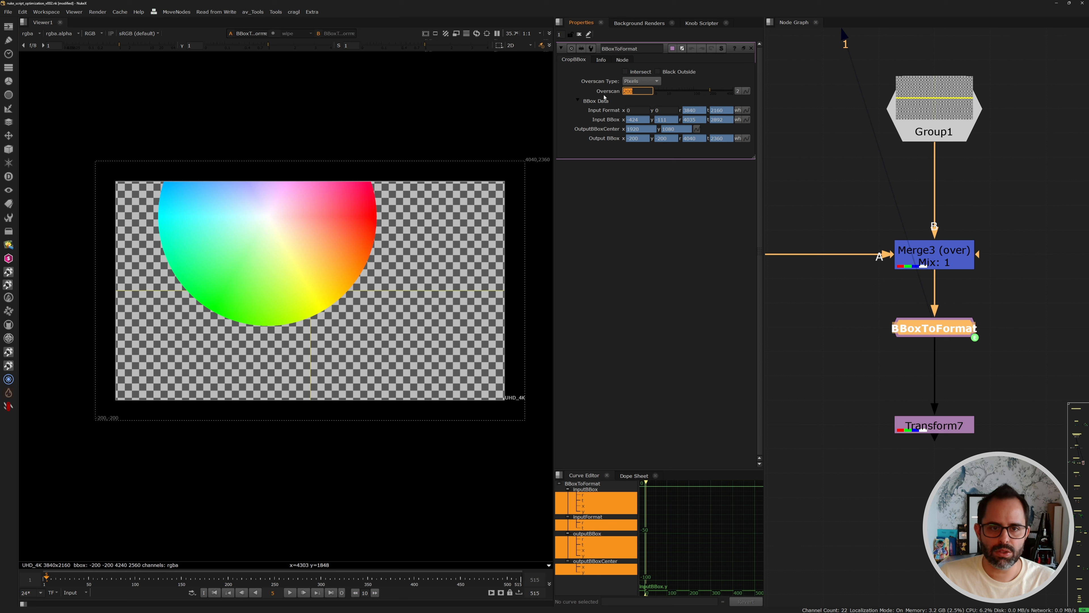
{"action": "left_click_drag", "start_coordinate": [836, 288], "coordinate": [1048, 386]}
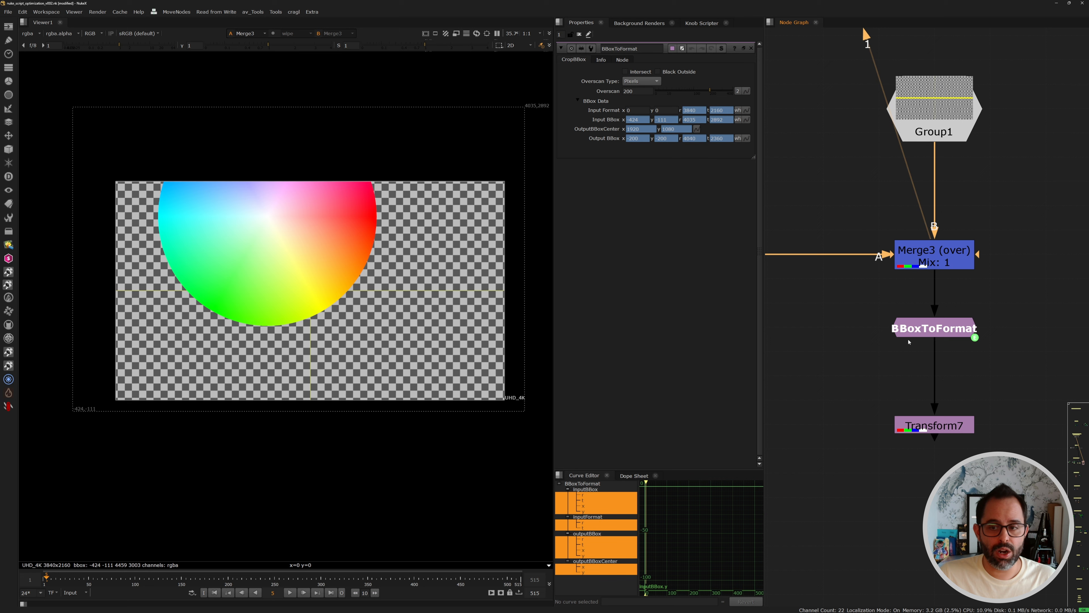
- Connect BBoxToFormat as the second viewer input and compare its bounding box with Merge3's
{"action": "left_click", "coordinate": [916, 330]}
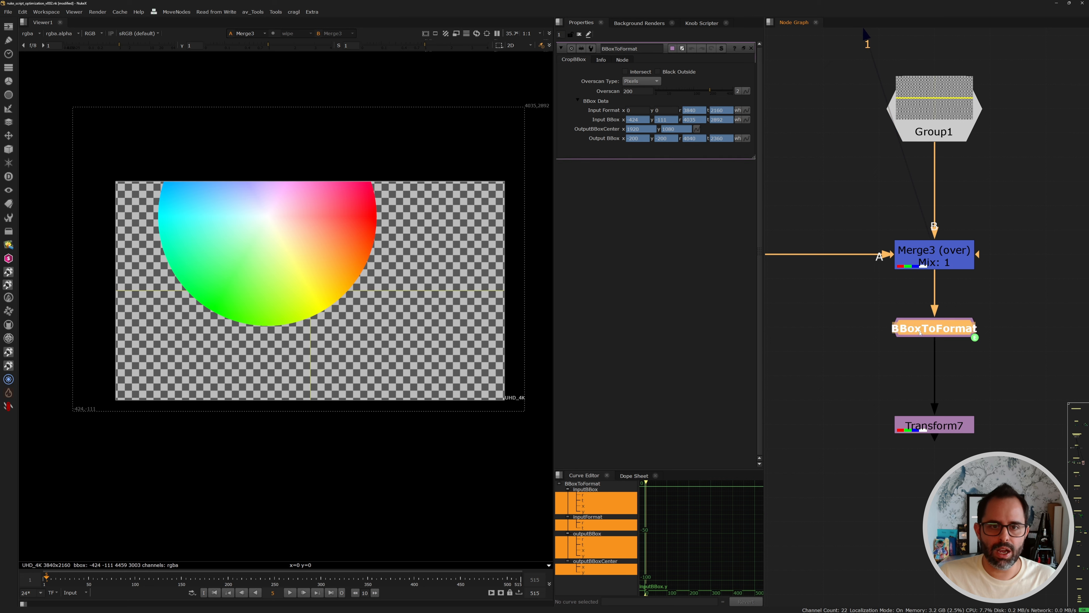
{"action": "key", "text": "2"}
{"action": "key", "text": "1"}
{"action": "key", "text": "2"}
{"action": "key", "text": "1"}
{"action": "key", "text": "2"}
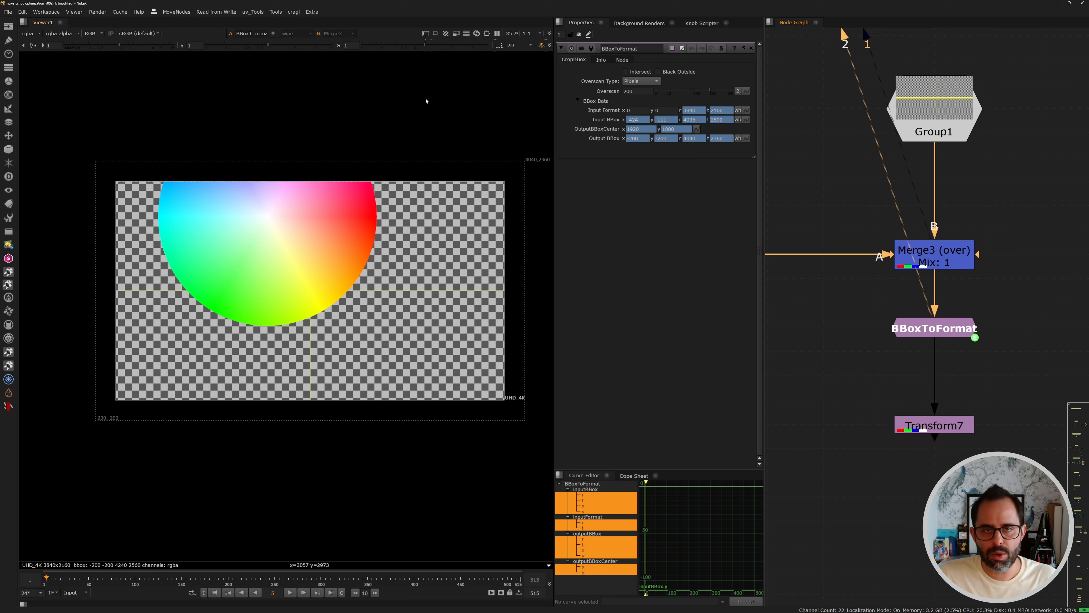
- Connect Transform7 as the second viewer input and compare its bounding box with Merge3's
{"action": "left_click_drag", "start_coordinate": [859, 297], "coordinate": [1029, 366]}
{"action": "left_click_drag", "start_coordinate": [854, 380], "coordinate": [1043, 484]}
{"action": "key", "text": "2"}
{"action": "left_click", "coordinate": [829, 381]}
{"action": "key", "text": "1"}
{"action": "key", "text": "2"}
{"action": "key", "text": "1"}
{"action": "key", "text": "2"}
{"action": "key", "text": "1"}
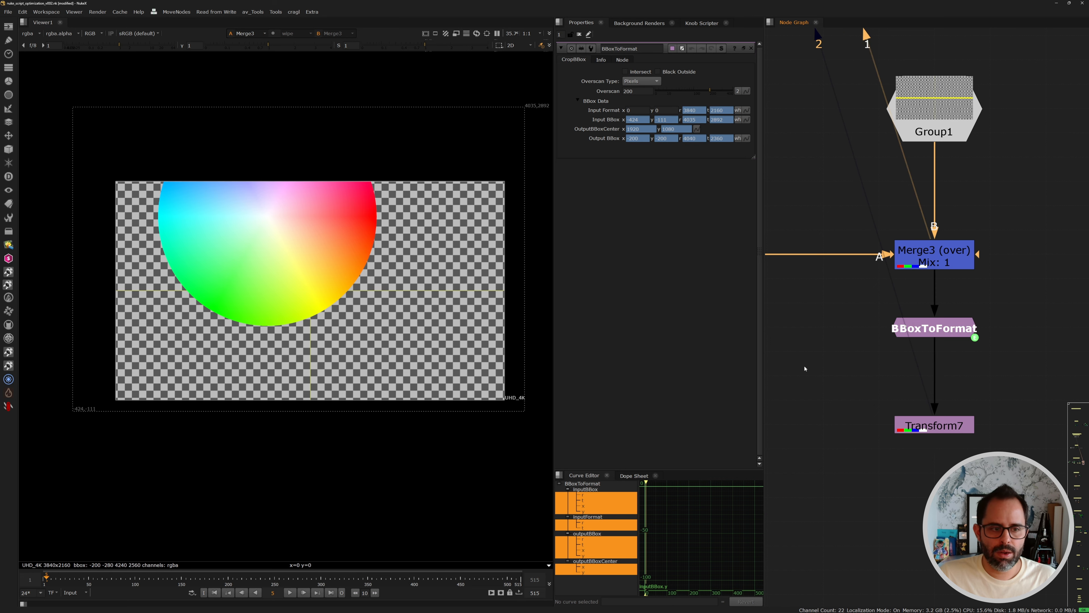
- Compare the viewer output of BBoxToFormat with that of Transform7 by alternating between them
{"action": "key", "text": "2"}
{"action": "key", "text": "1"}
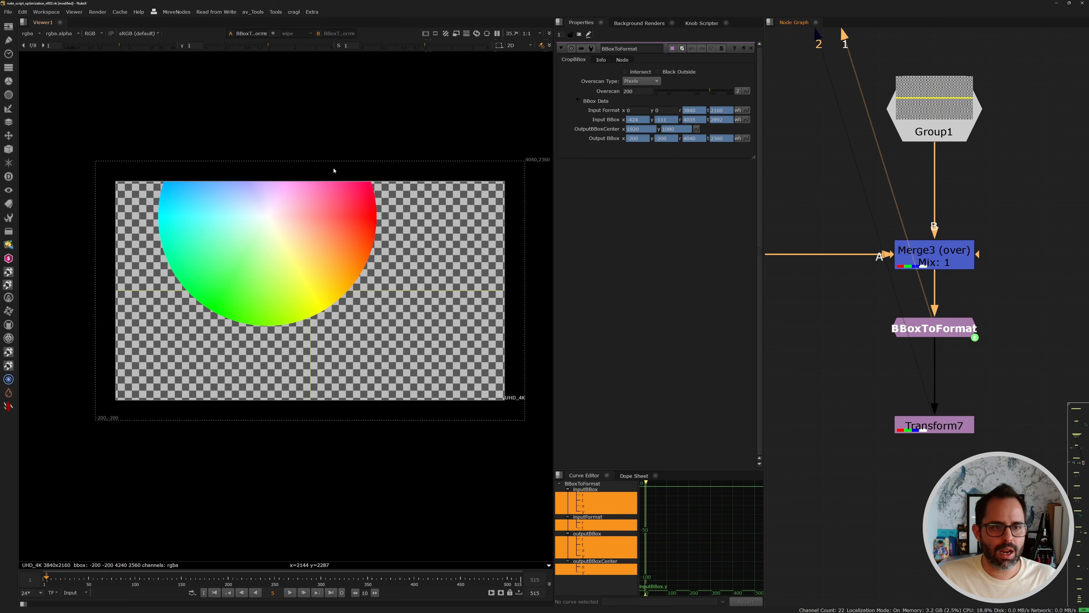
{"action": "key", "text": "2"}
{"action": "key", "text": "1"}
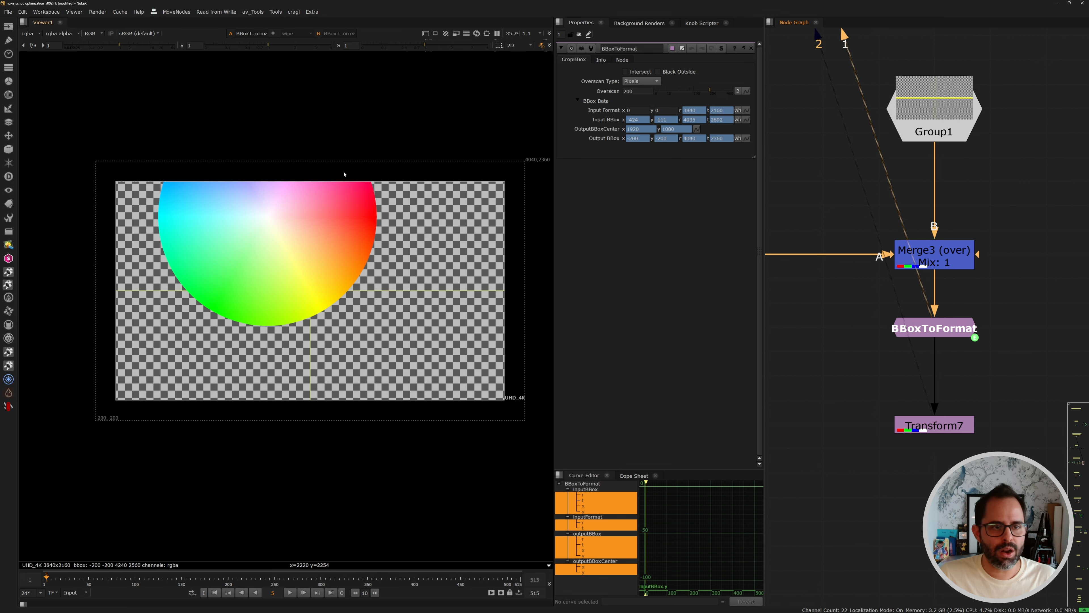
{"action": "key", "text": "2"}
{"action": "key", "text": "1"}
{"action": "key", "text": "2"}
{"action": "key", "text": "1"}
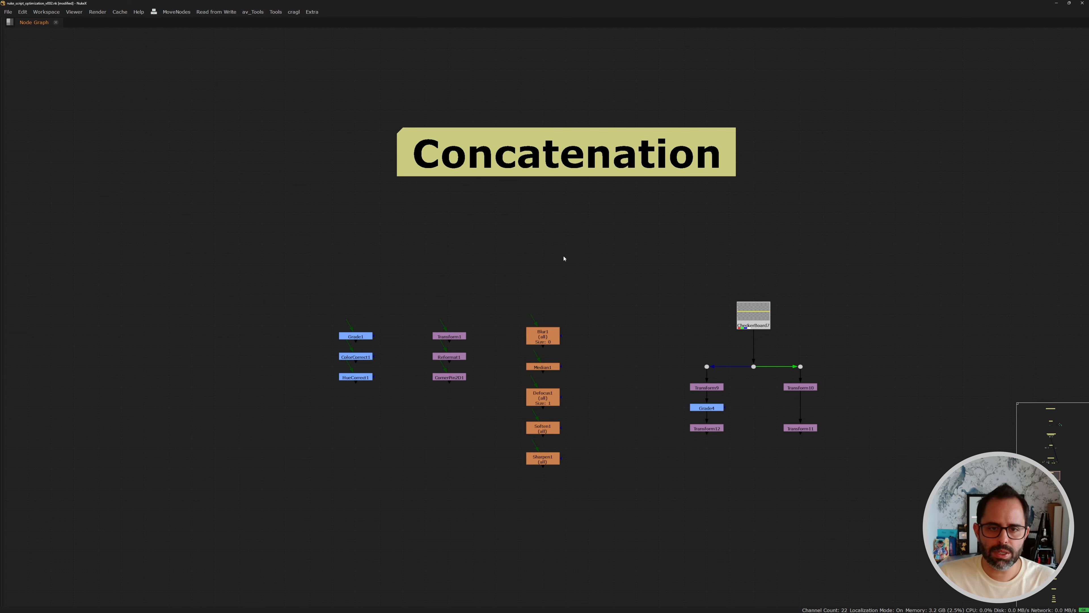
- Examine the color, transform and filter node groups below the Concatenation note by highlighting each in turn
{"action": "left_click_drag", "start_coordinate": [307, 68], "coordinate": [492, 157]}
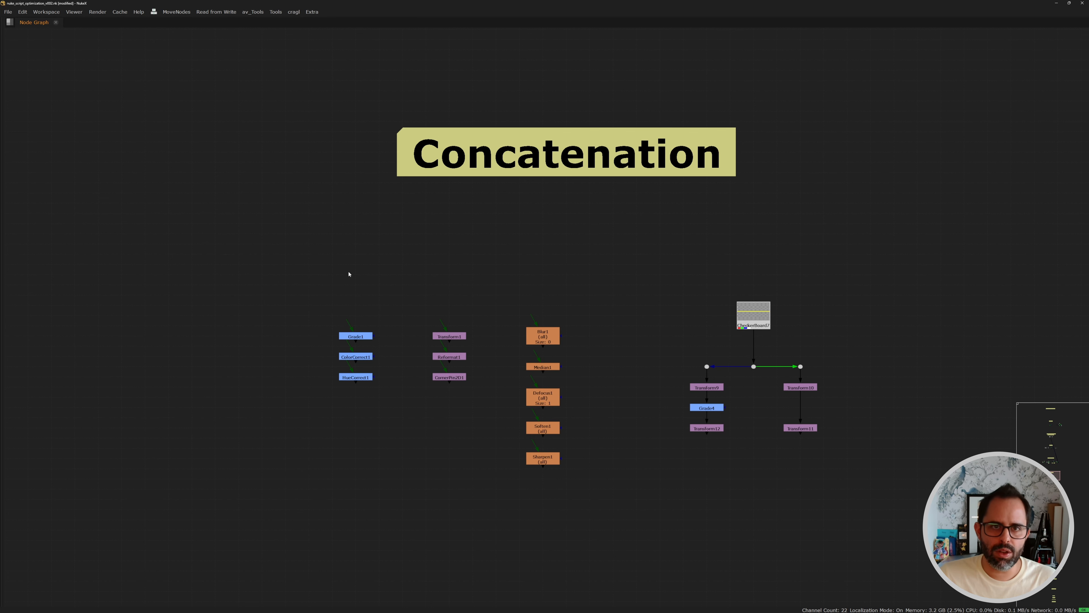
{"action": "scroll", "coordinate": [400, 392], "scroll_direction": "up", "scroll_amount": 1}
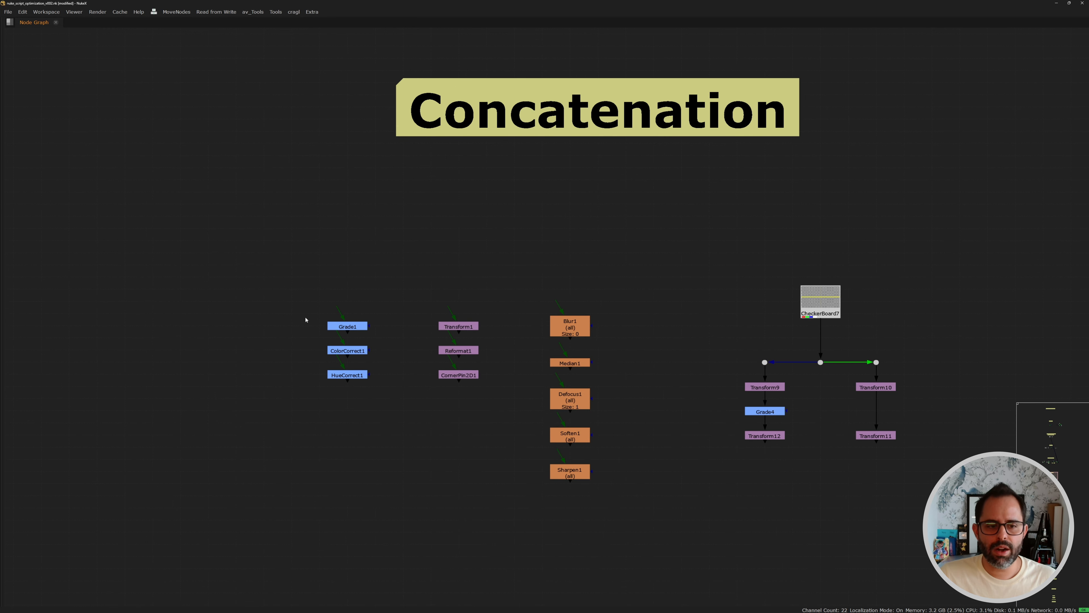
{"action": "left_click_drag", "start_coordinate": [275, 261], "coordinate": [441, 473]}
{"action": "left_click_drag", "start_coordinate": [422, 286], "coordinate": [521, 478]}
{"action": "left_click_drag", "start_coordinate": [542, 257], "coordinate": [601, 499]}
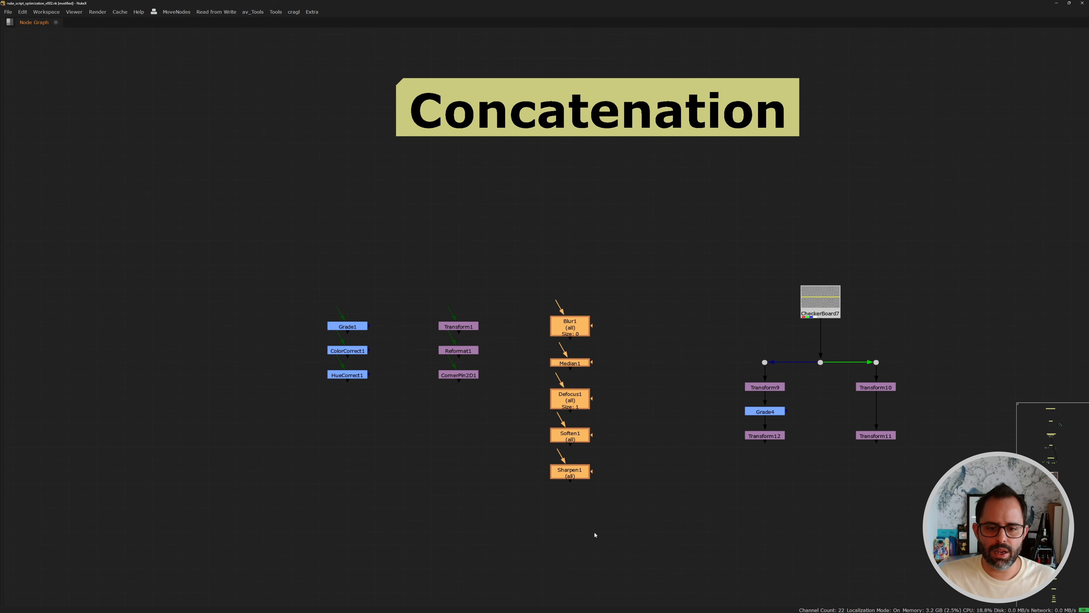
- Highlight the Grade1 color group and the Transform1 group again, and clear the selection
{"action": "left_click", "coordinate": [474, 433]}
{"action": "left_click_drag", "start_coordinate": [294, 284], "coordinate": [388, 434]}
{"action": "left_click", "coordinate": [414, 303]}
{"action": "left_click_drag", "start_coordinate": [408, 297], "coordinate": [521, 449]}
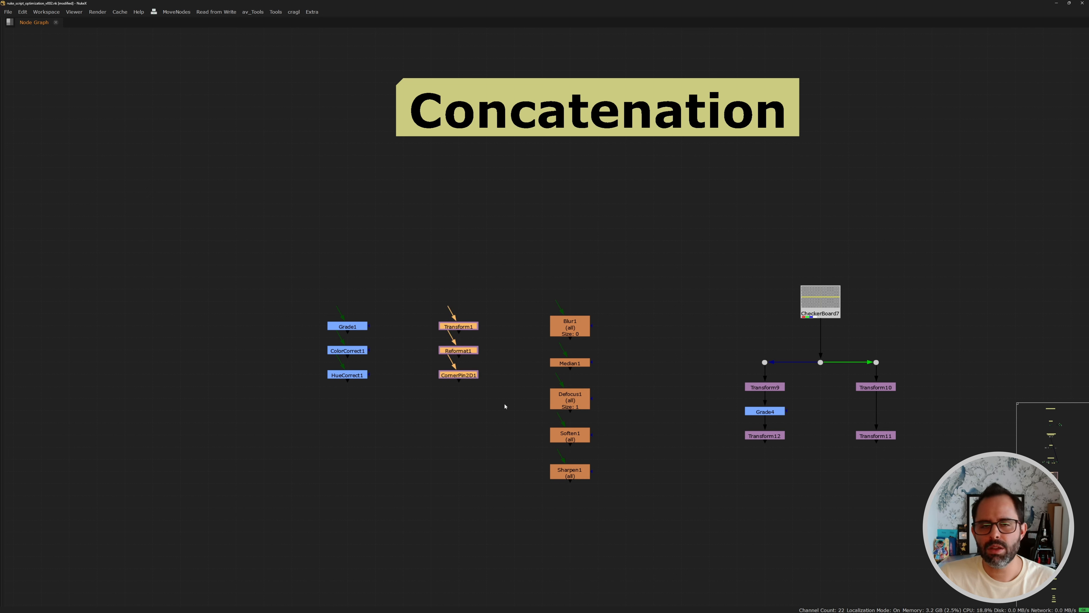
{"action": "left_click", "coordinate": [515, 409]}
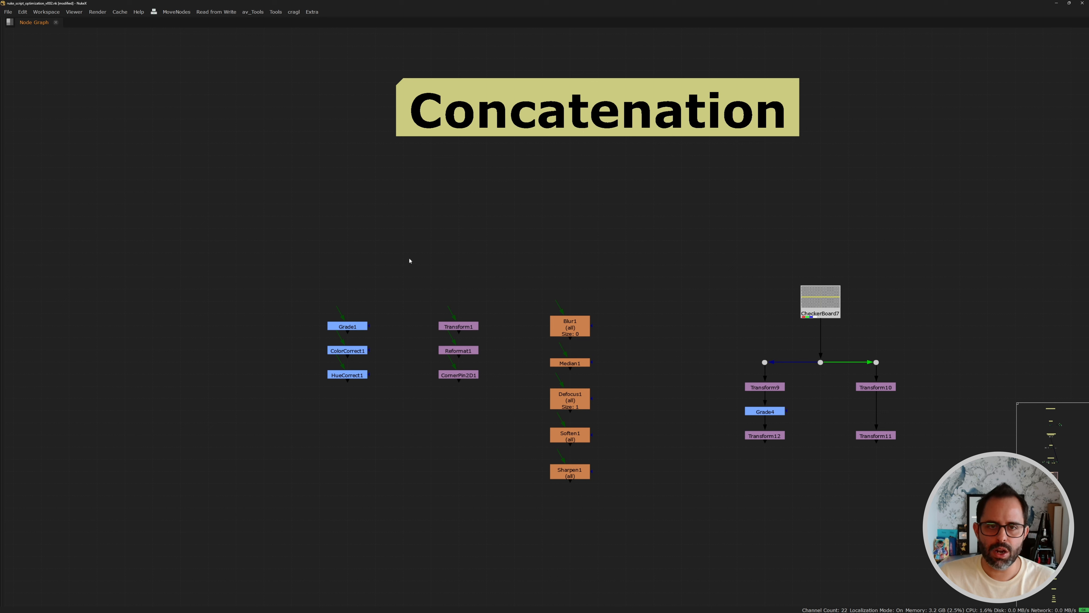
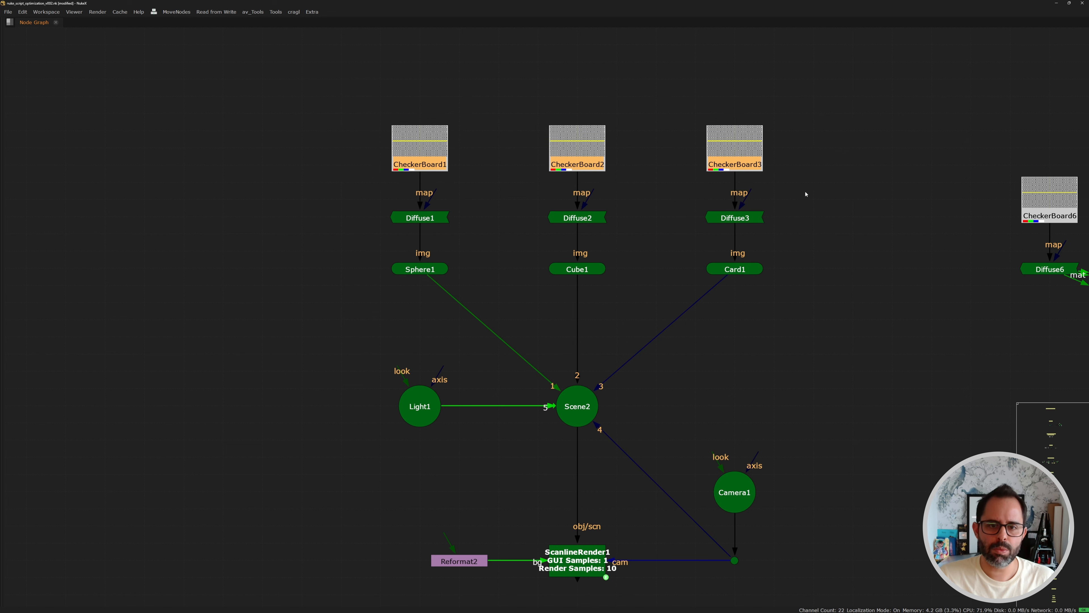
- Compare the separate CheckerBoard1, Diffuse1 and Sphere1 branch with the shared CheckerBoard6 and Diffuse6 material by highlighting their nodes
{"action": "left_click_drag", "start_coordinate": [349, 81], "coordinate": [455, 324]}
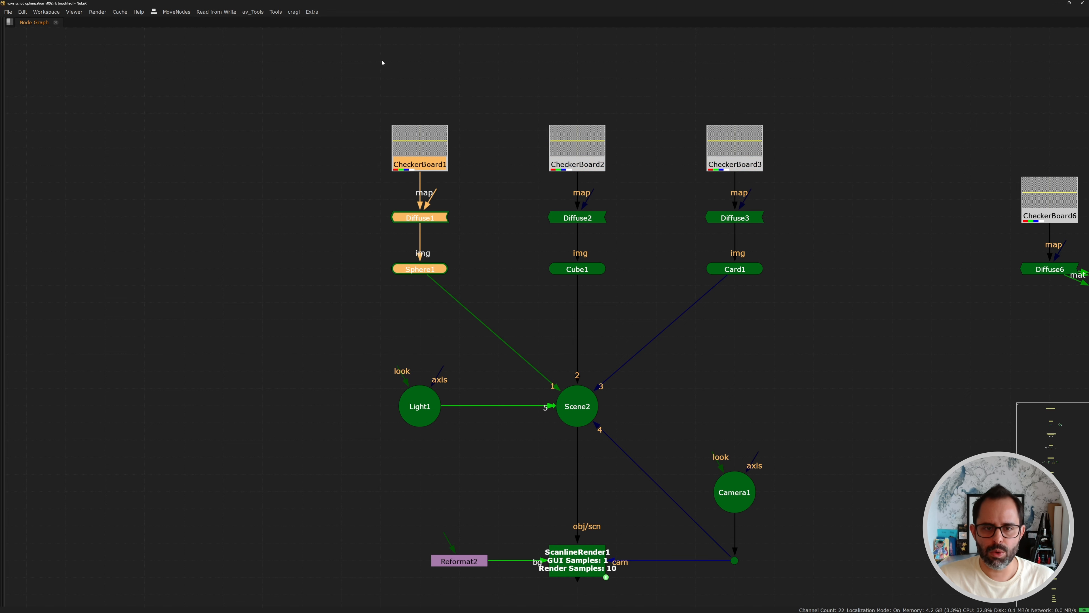
{"action": "key", "text": "f"}
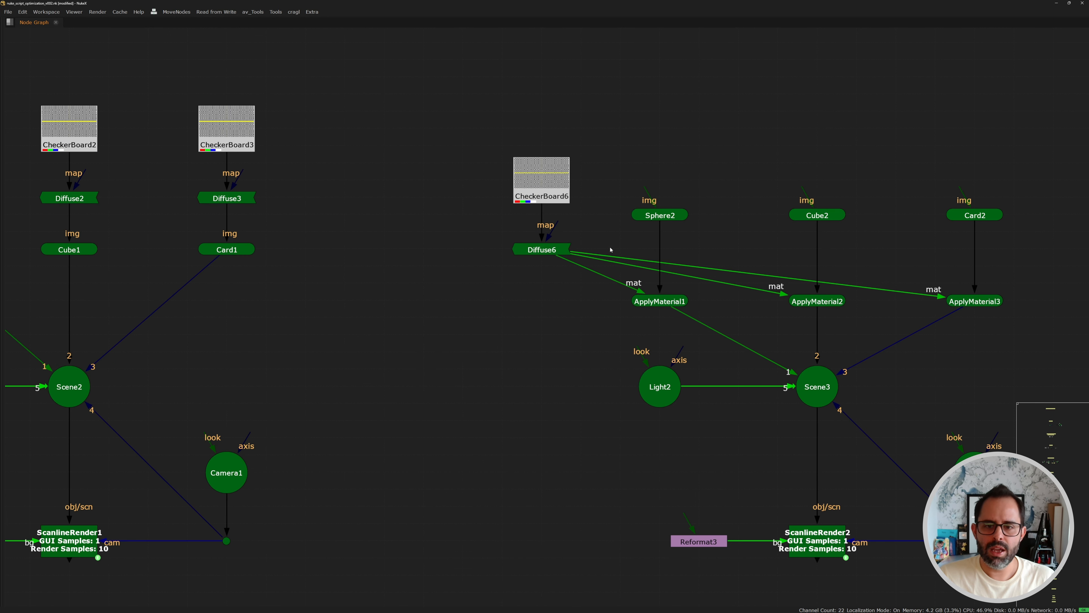
{"action": "left_click_drag", "start_coordinate": [533, 133], "coordinate": [669, 242]}
{"action": "left_click_drag", "start_coordinate": [526, 247], "coordinate": [668, 311]}
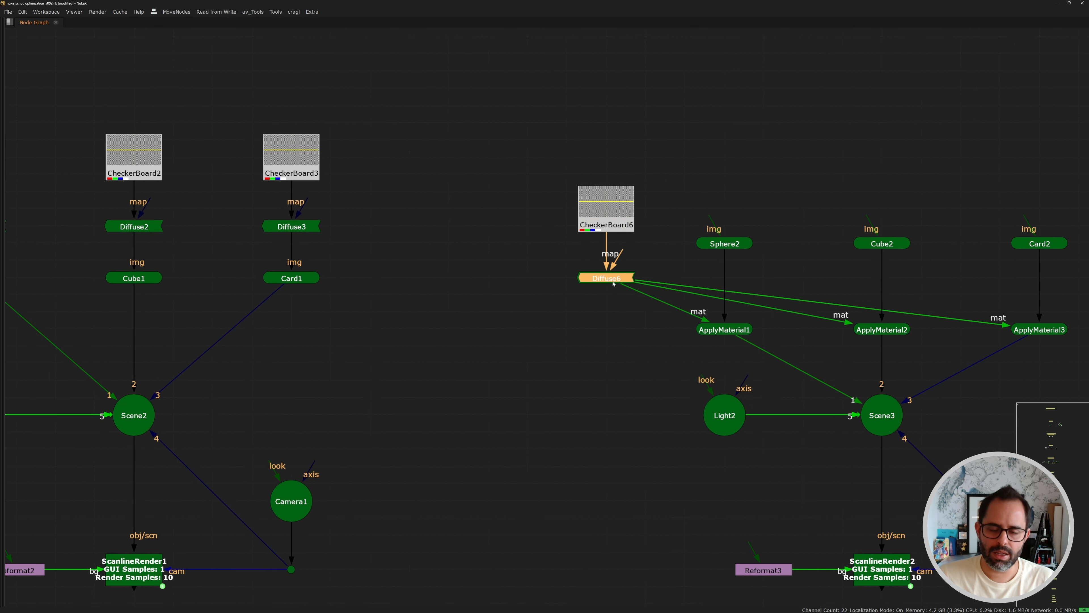
{"action": "scroll", "coordinate": [597, 291], "scroll_direction": "up", "scroll_amount": 3}
{"action": "left_click", "coordinate": [600, 291]}
{"action": "scroll", "coordinate": [603, 293], "scroll_direction": "down", "scroll_amount": 4}
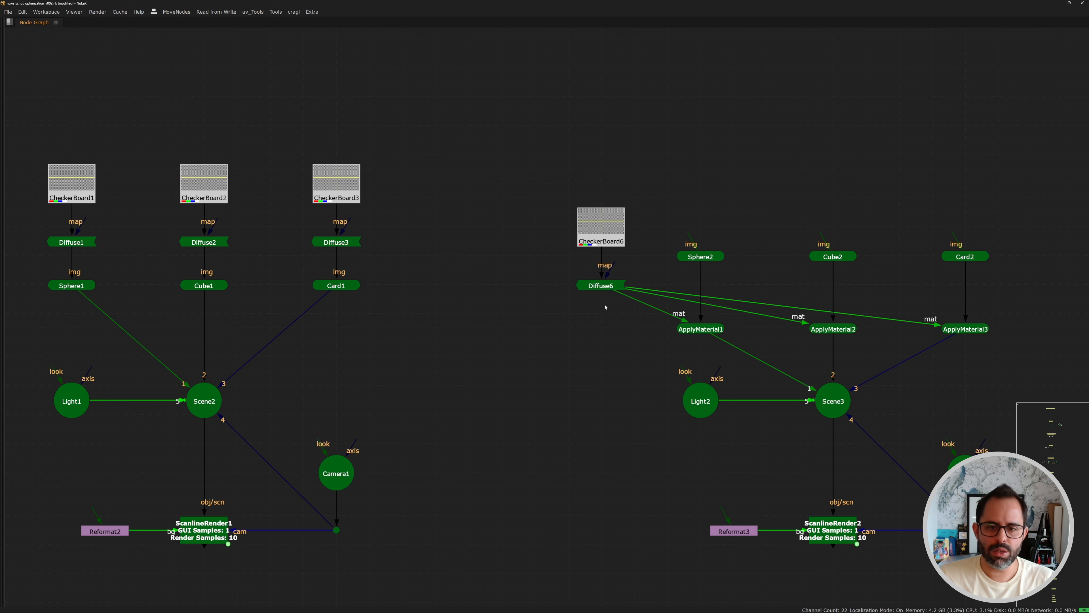
- Examine the ApplyMaterial setup, highlighting the Sphere2, Cube2 and Card2 geometry and the single CheckerBoard6 texture
{"action": "scroll", "coordinate": [484, 274], "scroll_direction": "up", "scroll_amount": 1}
{"action": "middle_click_drag", "start_coordinate": [485, 274], "coordinate": [323, 201]}
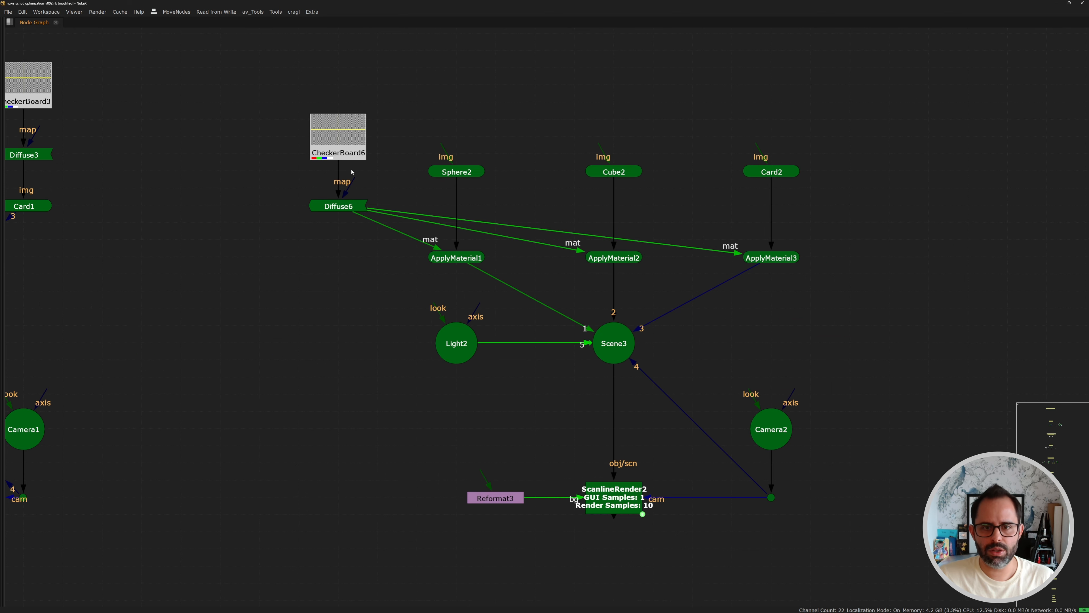
{"action": "middle_click_drag", "start_coordinate": [362, 151], "coordinate": [368, 197]}
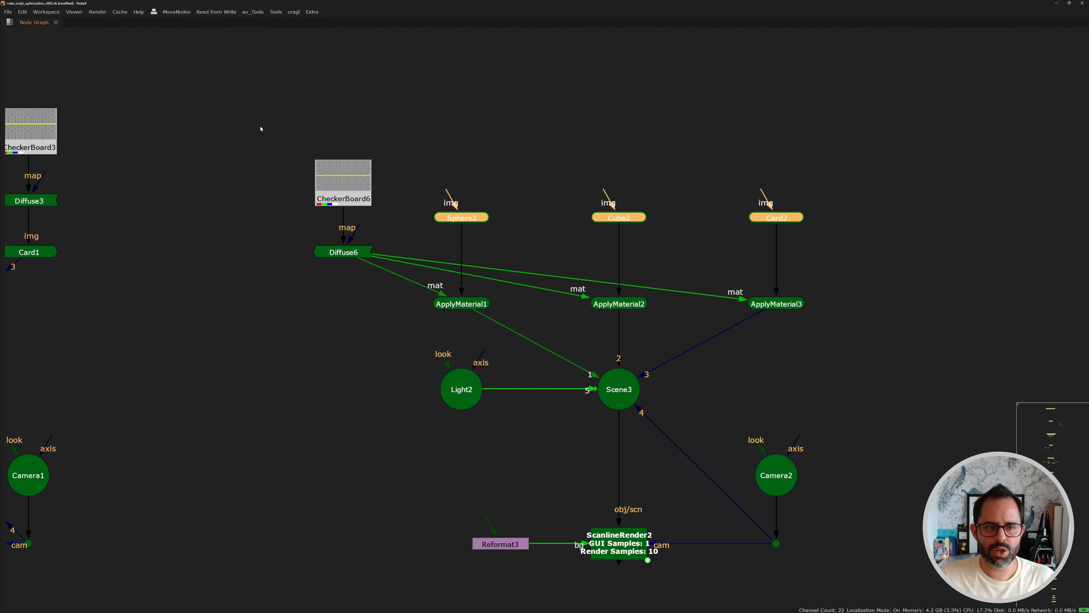
{"action": "left_click_drag", "start_coordinate": [284, 111], "coordinate": [395, 224]}
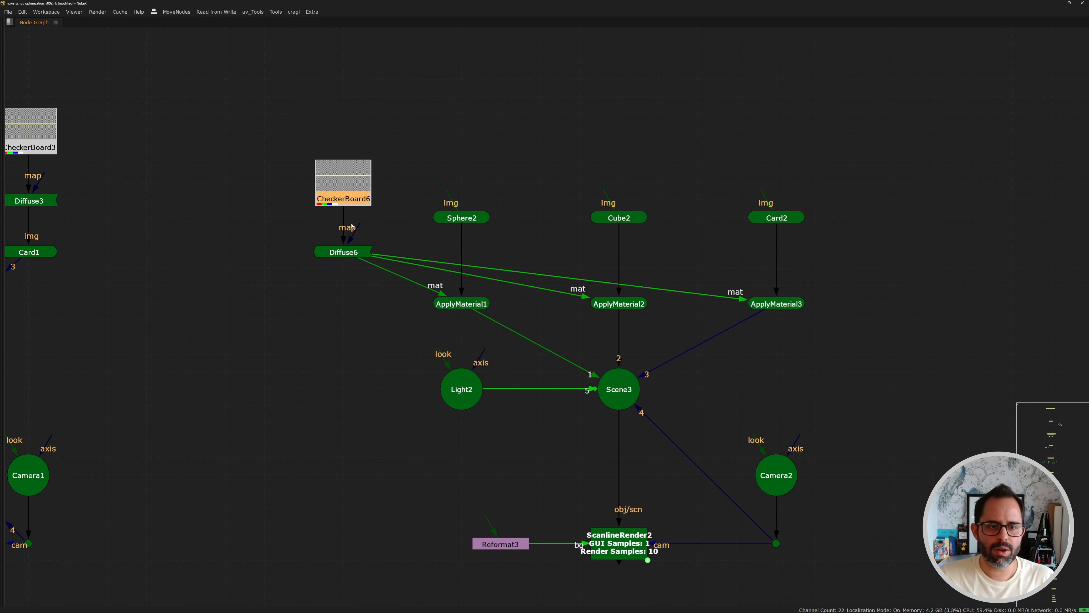
{"action": "left_click", "coordinate": [282, 210]}
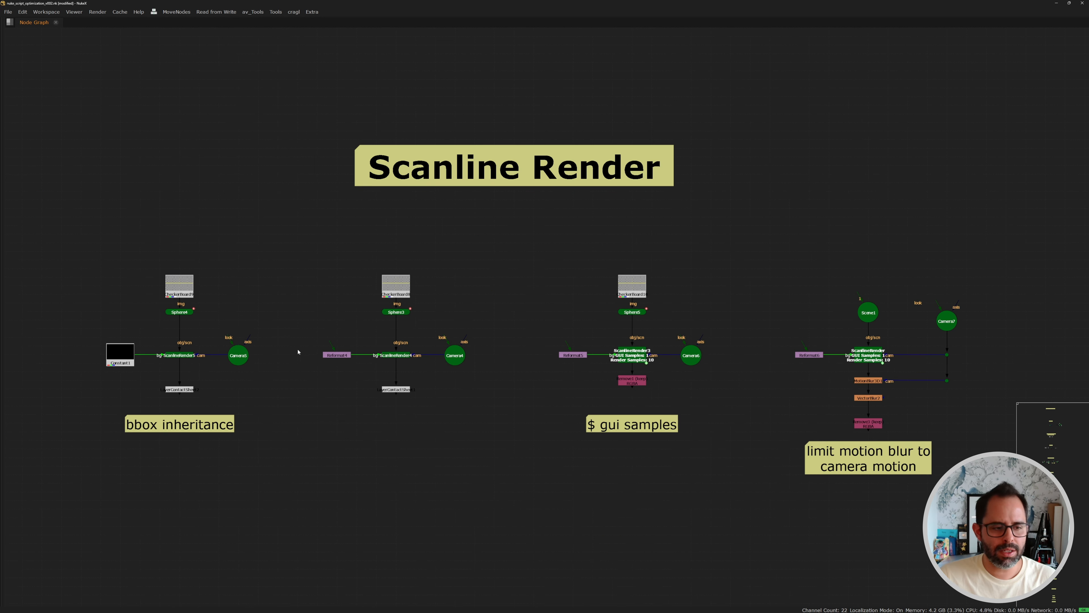
- Examine the bbox inheritance example around ScanlineRender5 under the Scanline Render note
{"action": "middle_click_drag", "start_coordinate": [312, 344], "coordinate": [565, 273]}
{"action": "scroll", "coordinate": [406, 261], "scroll_direction": "up", "scroll_amount": 7}
{"action": "scroll", "coordinate": [413, 270], "scroll_direction": "down", "scroll_amount": 2}
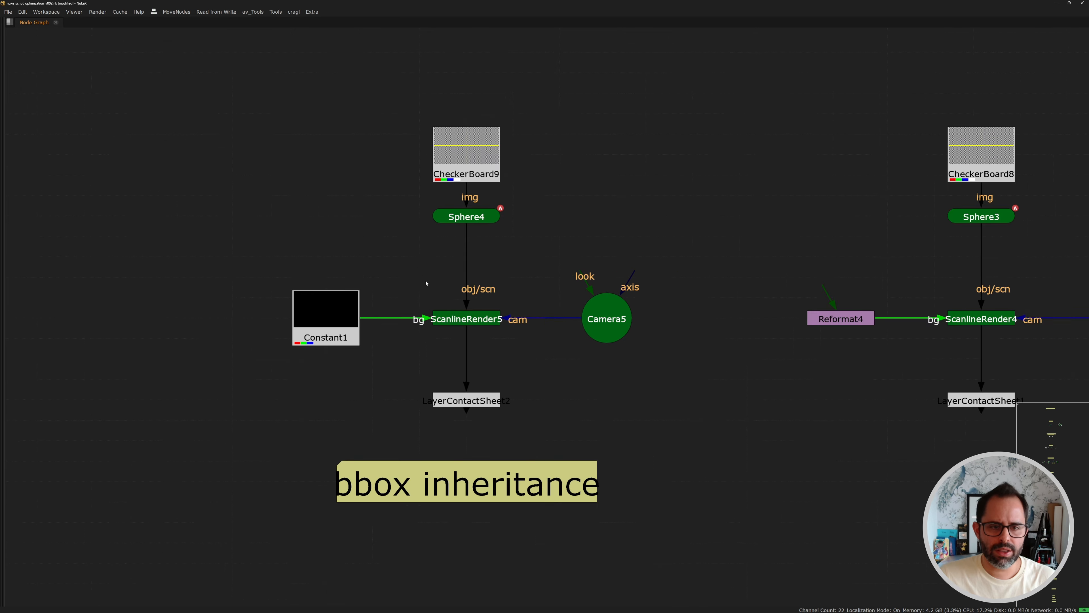
{"action": "middle_click_drag", "start_coordinate": [426, 282], "coordinate": [464, 327]}
{"action": "left_click_drag", "start_coordinate": [288, 101], "coordinate": [753, 422]}
- Bring back the layout with the viewer and properties, and widen the Node Graph pane
{"action": "key", "text": "space"}
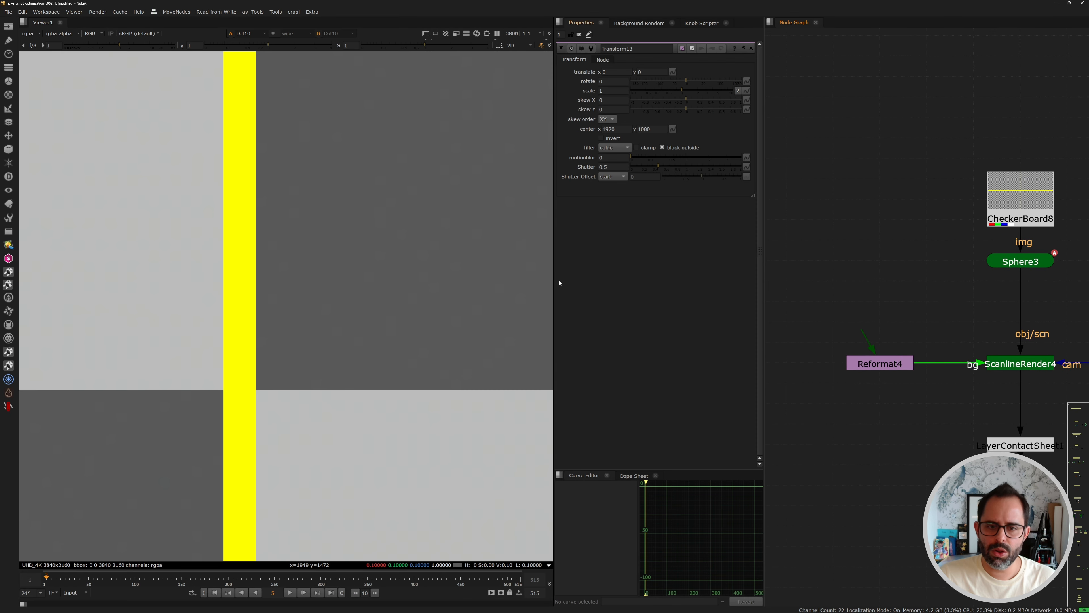
{"action": "left_click_drag", "start_coordinate": [554, 283], "coordinate": [534, 282]}
{"action": "left_click_drag", "start_coordinate": [765, 282], "coordinate": [732, 281]}
- Examine how Constant1 feeds the bg input of ScanlineRender5 in the bbox inheritance setup
{"action": "middle_click_drag", "start_coordinate": [1013, 320], "coordinate": [892, 281]}
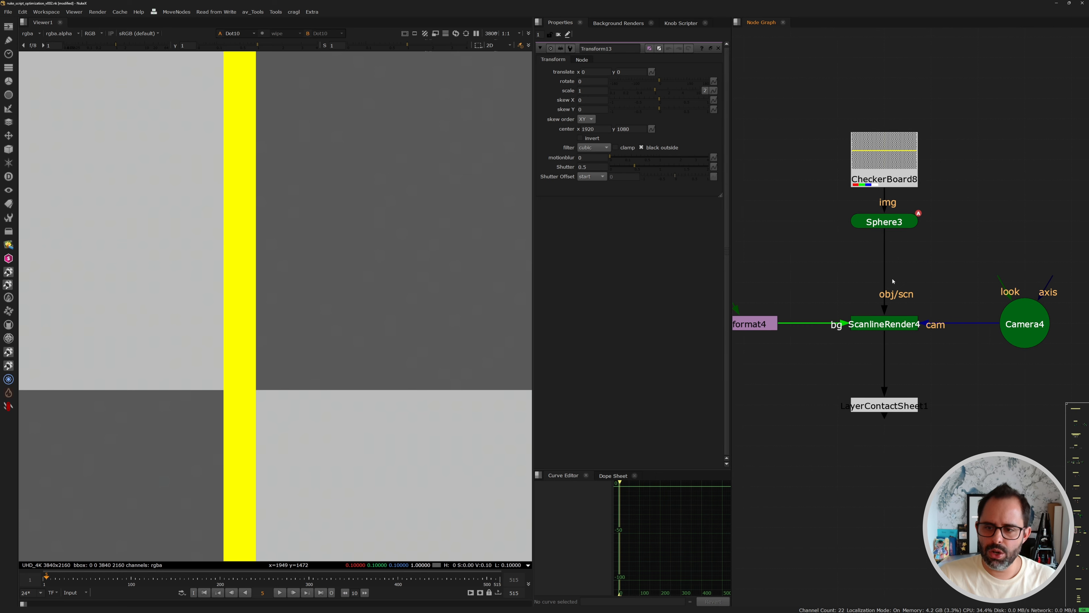
{"action": "scroll", "coordinate": [893, 281], "scroll_direction": "down", "scroll_amount": 1}
{"action": "middle_click_drag", "start_coordinate": [841, 311], "coordinate": [887, 299]}
{"action": "scroll", "coordinate": [888, 300], "scroll_direction": "down", "scroll_amount": 1}
{"action": "middle_click_drag", "start_coordinate": [755, 315], "coordinate": [1072, 315]}
{"action": "middle_click_drag", "start_coordinate": [891, 321], "coordinate": [817, 324]}
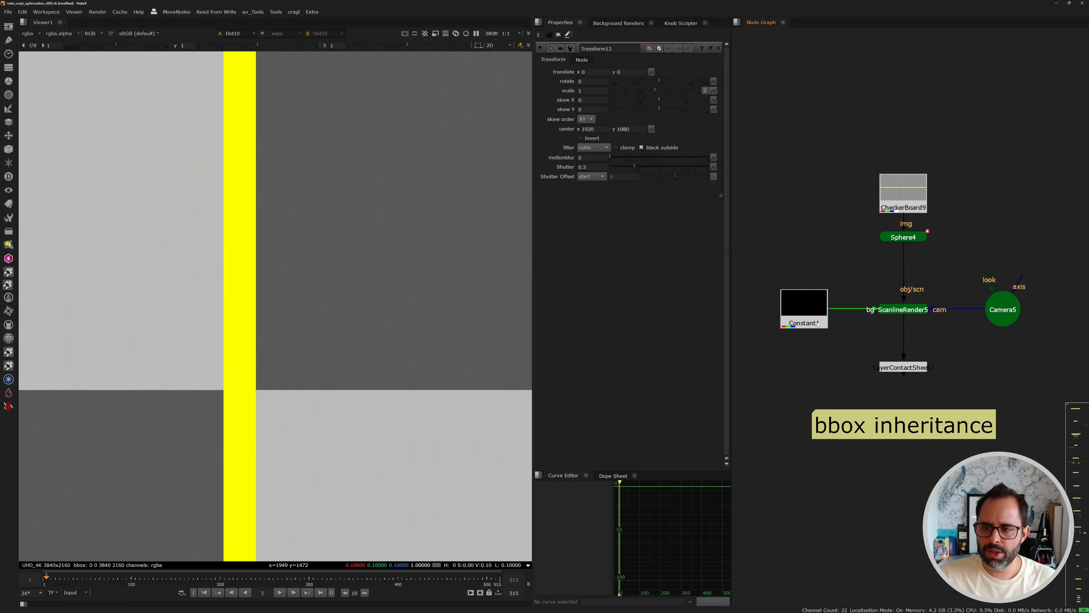
{"action": "scroll", "coordinate": [817, 324], "scroll_direction": "up", "scroll_amount": 1}
{"action": "left_click", "coordinate": [771, 320]}
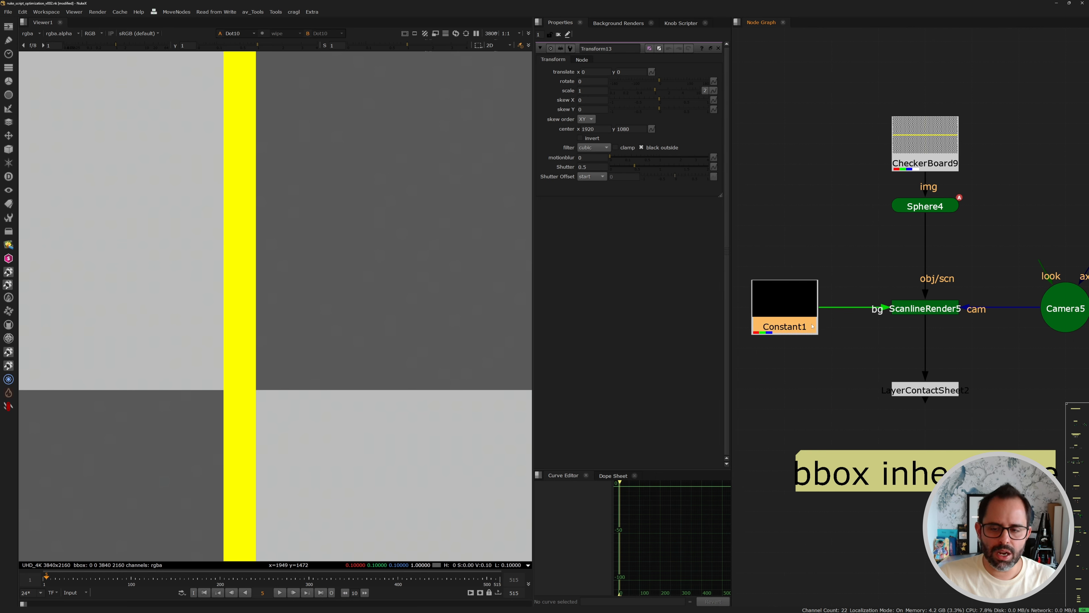
{"action": "left_click", "coordinate": [906, 306]}
{"action": "scroll", "coordinate": [907, 298], "scroll_direction": "down", "scroll_amount": 1}
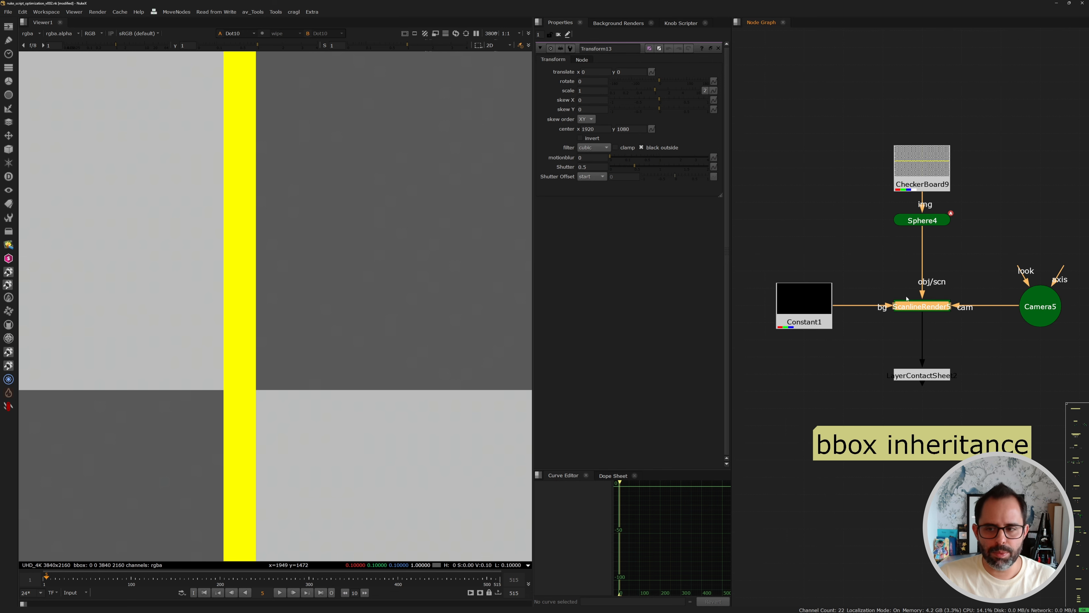
{"action": "middle_click_drag", "start_coordinate": [907, 298], "coordinate": [869, 300]}
{"action": "left_click", "coordinate": [763, 304]}
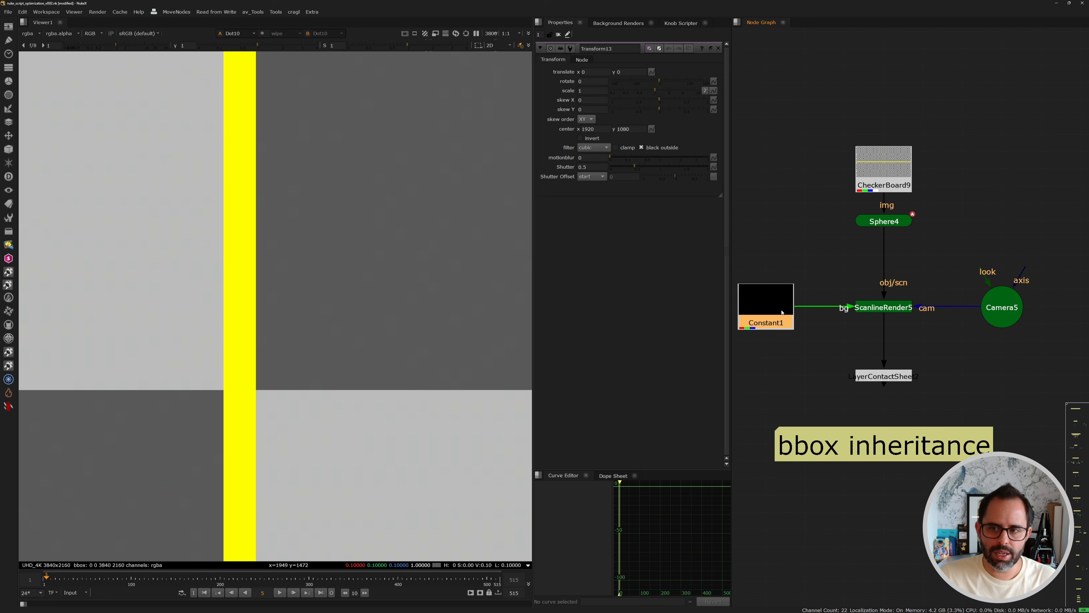
- Connect ScanlineRender5 to the viewer to check its bounding box, and highlight its Constant1 background input
{"action": "left_click", "coordinate": [883, 307]}
{"action": "key", "text": "1"}
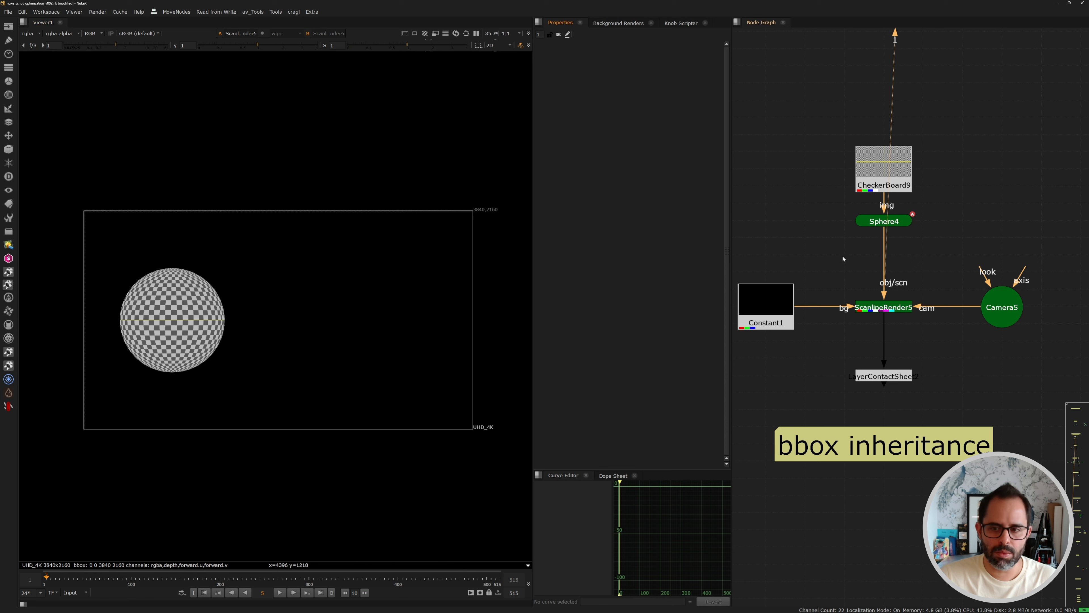
{"action": "left_click", "coordinate": [761, 306]}
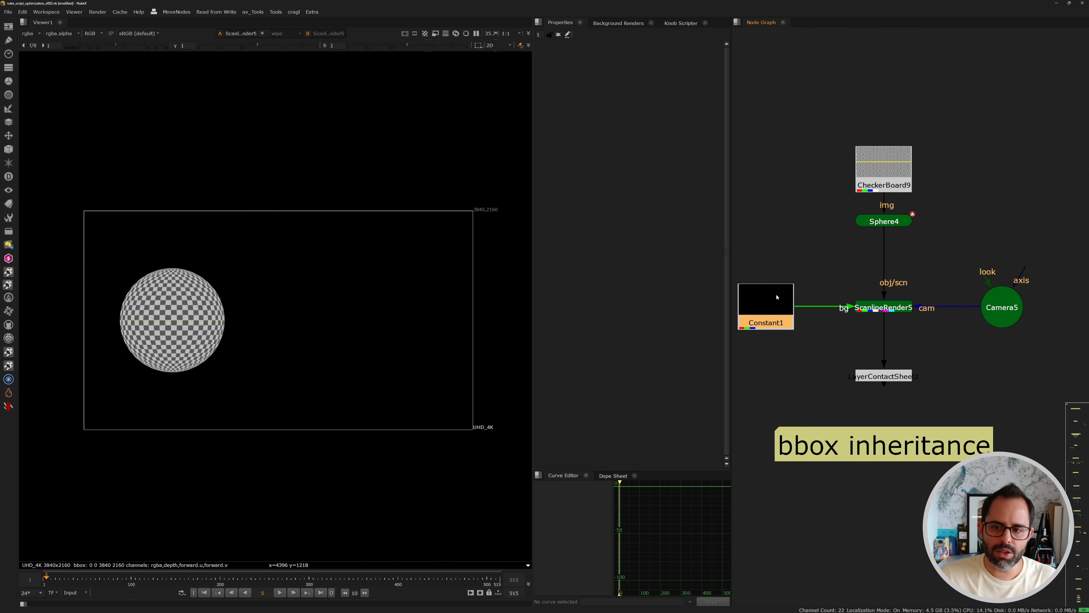
{"action": "scroll", "coordinate": [776, 301], "scroll_direction": "up", "scroll_amount": 3}
{"action": "scroll", "coordinate": [882, 313], "scroll_direction": "down", "scroll_amount": 4}
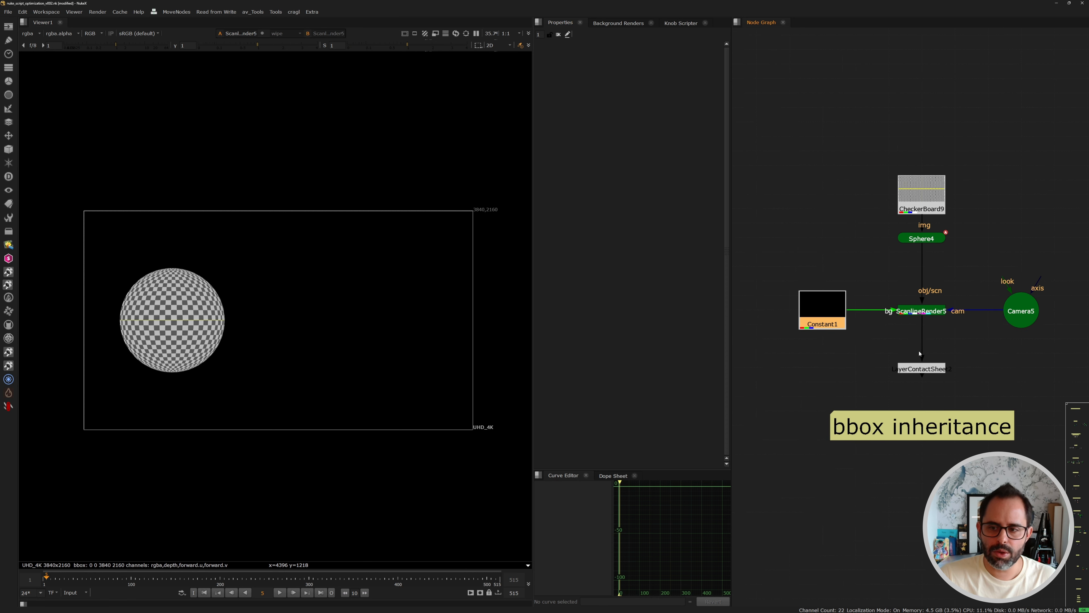
- Connect ScanlineRender4, with Reformat4 as its background, to the viewer and examine its bounding box around the sphere
{"action": "middle_click_drag", "start_coordinate": [1076, 336], "coordinate": [876, 330]}
{"action": "middle_click_drag", "start_coordinate": [1070, 318], "coordinate": [852, 331]}
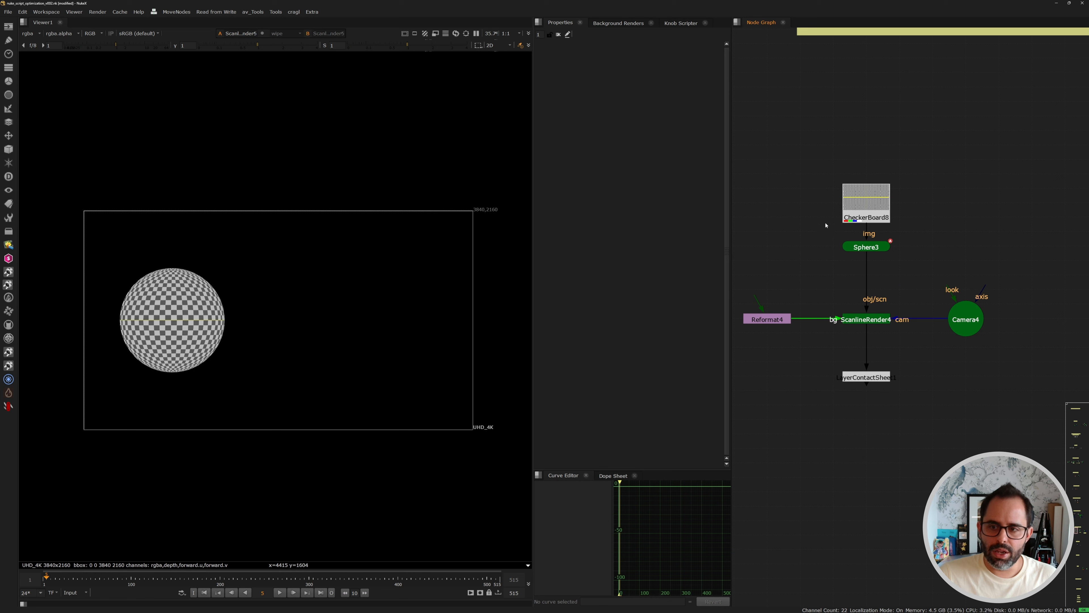
{"action": "left_click", "coordinate": [757, 320]}
{"action": "middle_click_drag", "start_coordinate": [759, 323], "coordinate": [779, 317]}
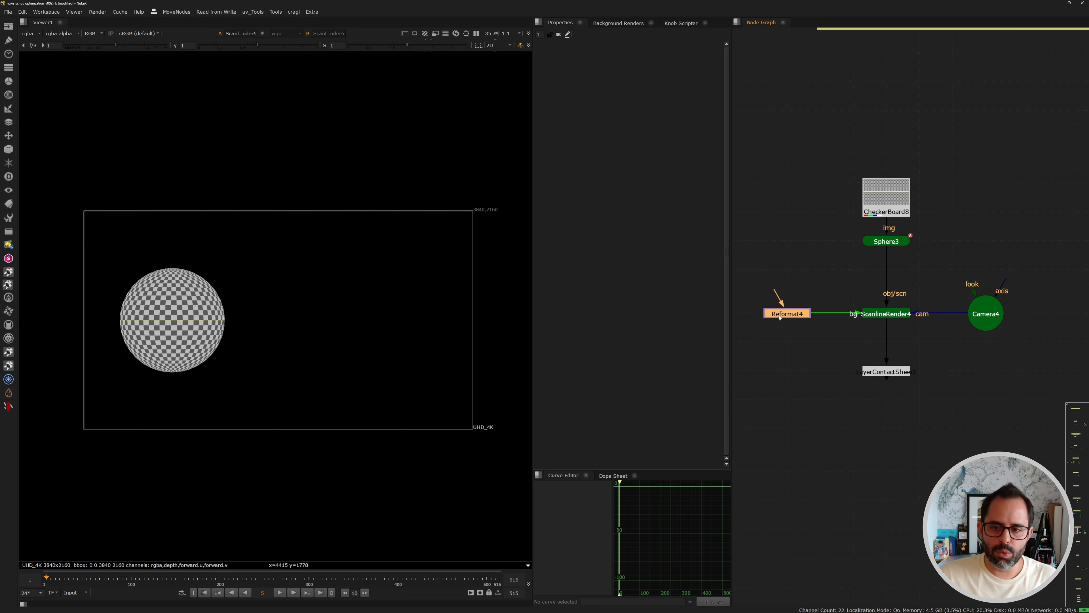
{"action": "left_click", "coordinate": [822, 280]}
{"action": "left_click", "coordinate": [867, 316], "text": "ctrl+shift"}
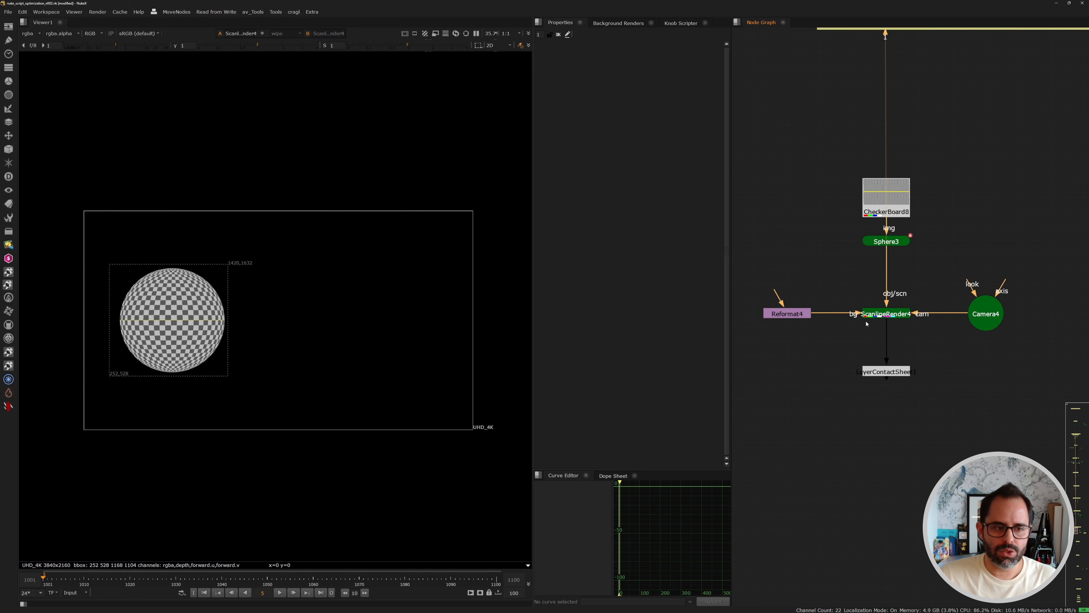
{"action": "left_click_drag", "start_coordinate": [100, 255], "coordinate": [236, 382]}
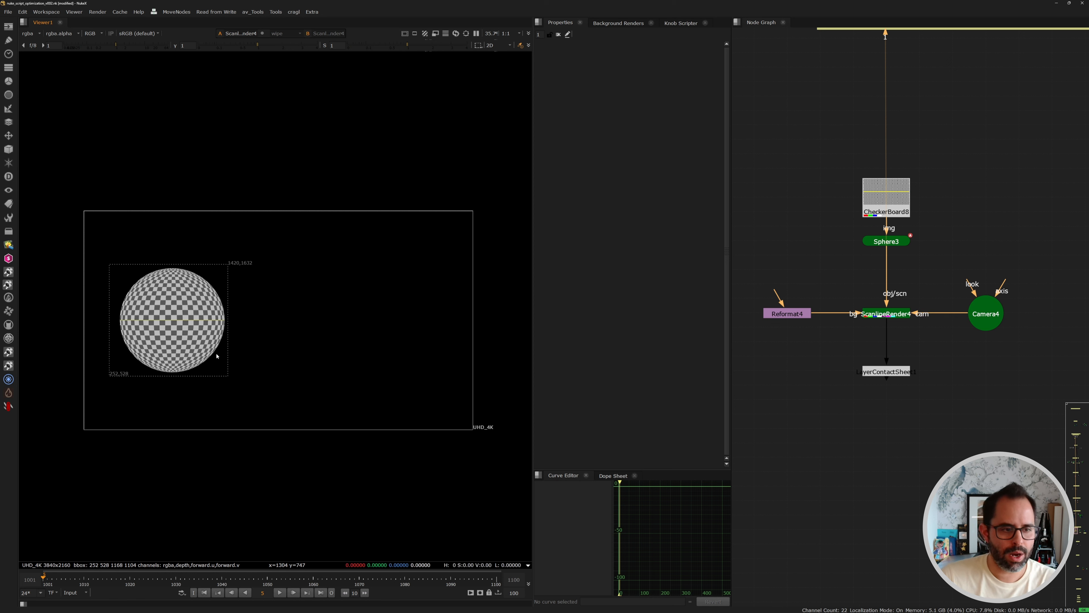
- Compare the bounding boxes of Constant1, Reformat4 and ScanlineRender4 in the viewer
{"action": "middle_click_drag", "start_coordinate": [793, 293], "coordinate": [794, 294]}
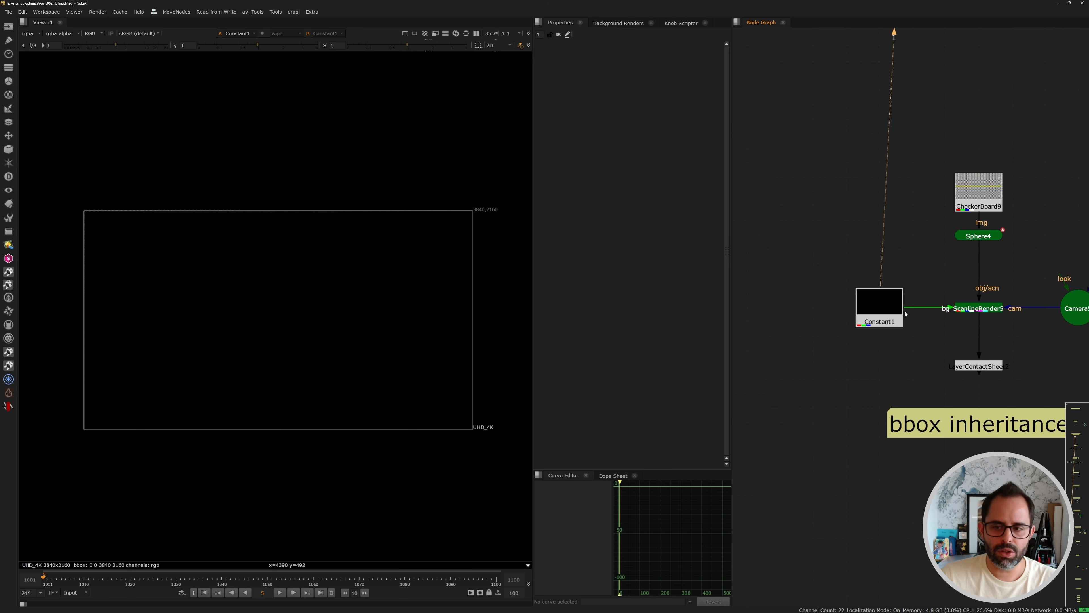
{"action": "middle_click_drag", "start_coordinate": [905, 313], "coordinate": [773, 293]}
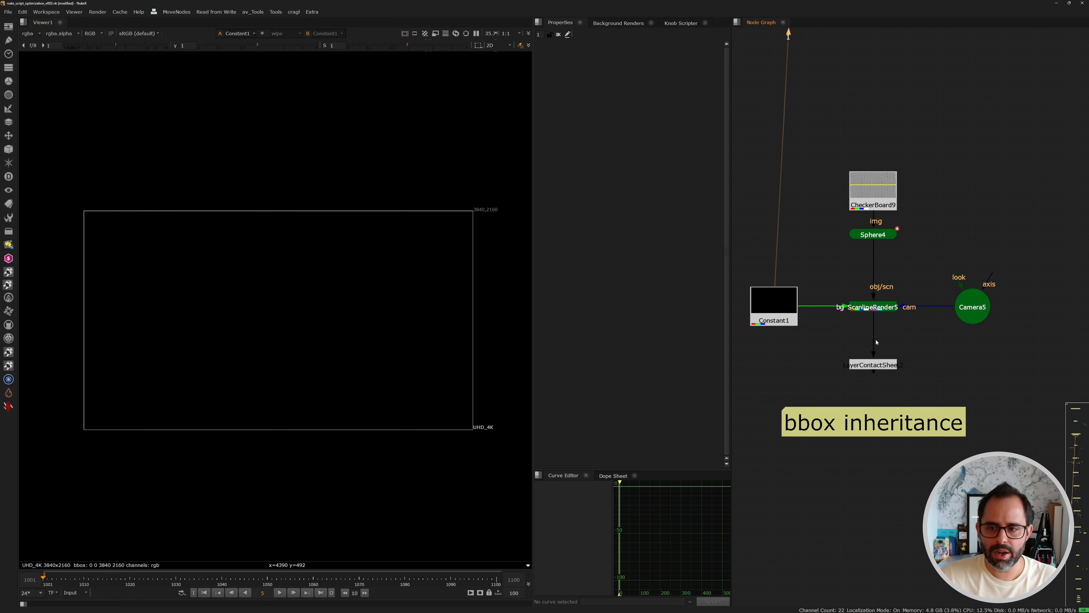
{"action": "middle_click_drag", "start_coordinate": [943, 306], "coordinate": [760, 289]}
{"action": "middle_click_drag", "start_coordinate": [902, 260], "coordinate": [800, 269]}
{"action": "left_click_drag", "start_coordinate": [799, 269], "coordinate": [891, 328]}
{"action": "key", "text": "1"}
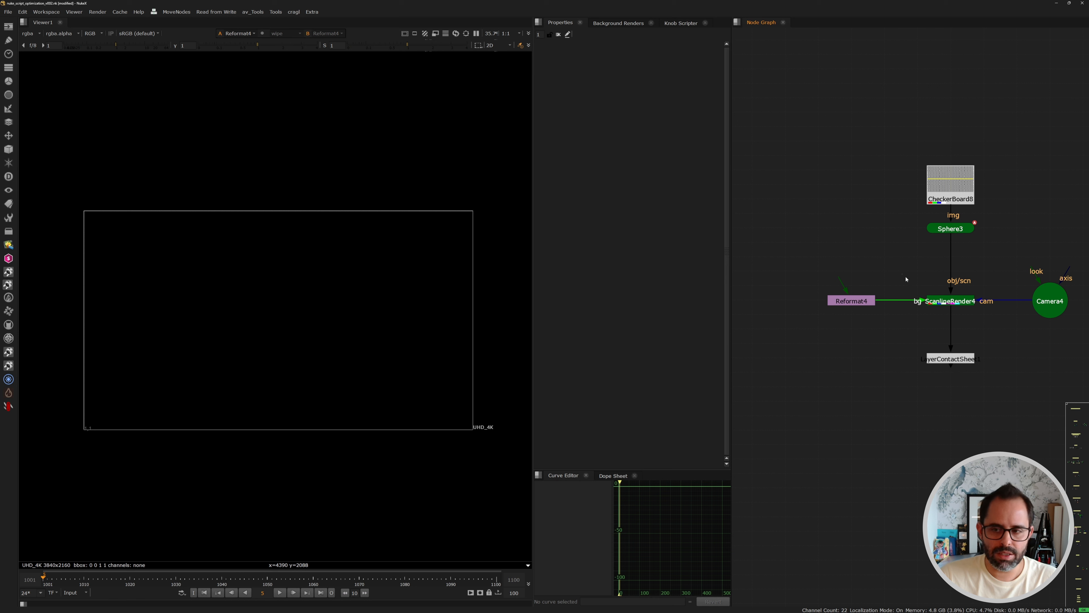
{"action": "left_click", "coordinate": [934, 301]}
{"action": "key", "text": "1"}
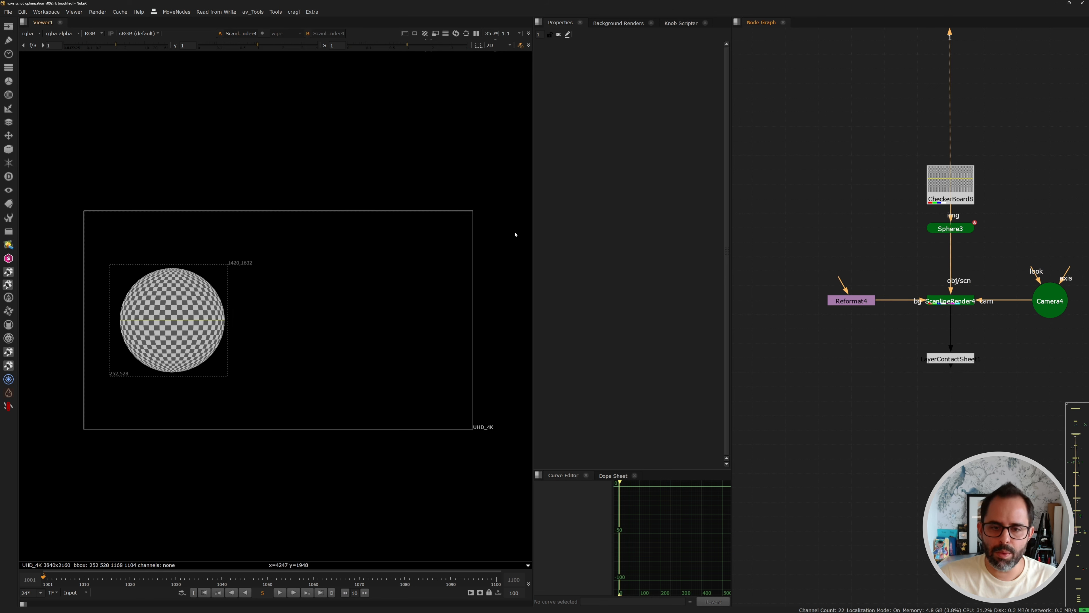
{"action": "left_click_drag", "start_coordinate": [110, 265], "coordinate": [227, 375]}
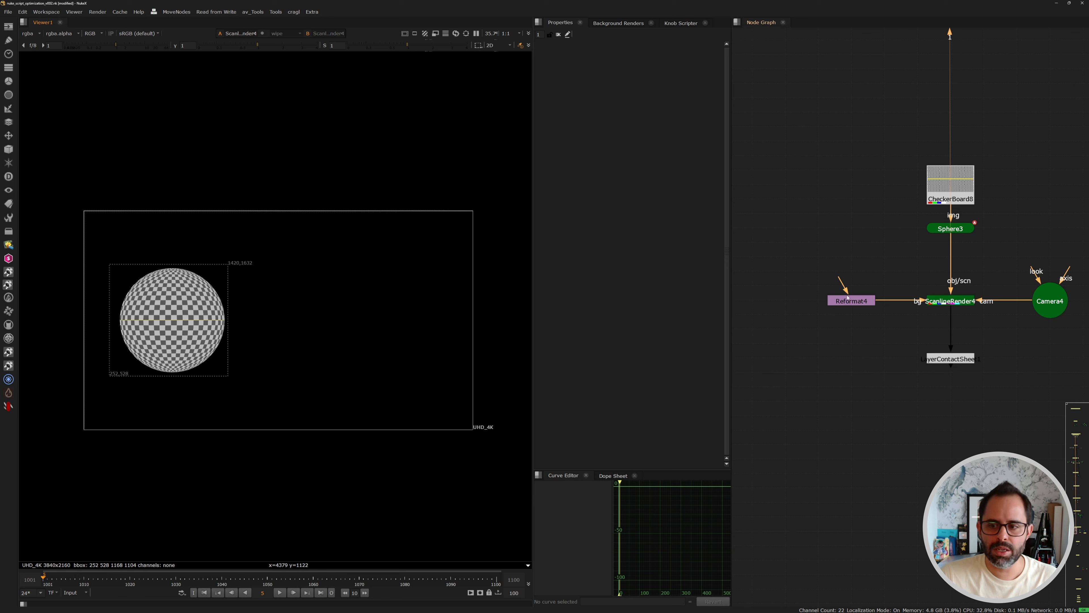
- Examine the ScanlineRender4 node up close in the Node Graph to check which channels it carries
{"action": "scroll", "coordinate": [892, 294], "scroll_direction": "down", "scroll_amount": 3}
{"action": "middle_click_drag", "start_coordinate": [924, 235], "coordinate": [879, 244]}
{"action": "scroll", "coordinate": [879, 244], "scroll_direction": "up", "scroll_amount": 3}
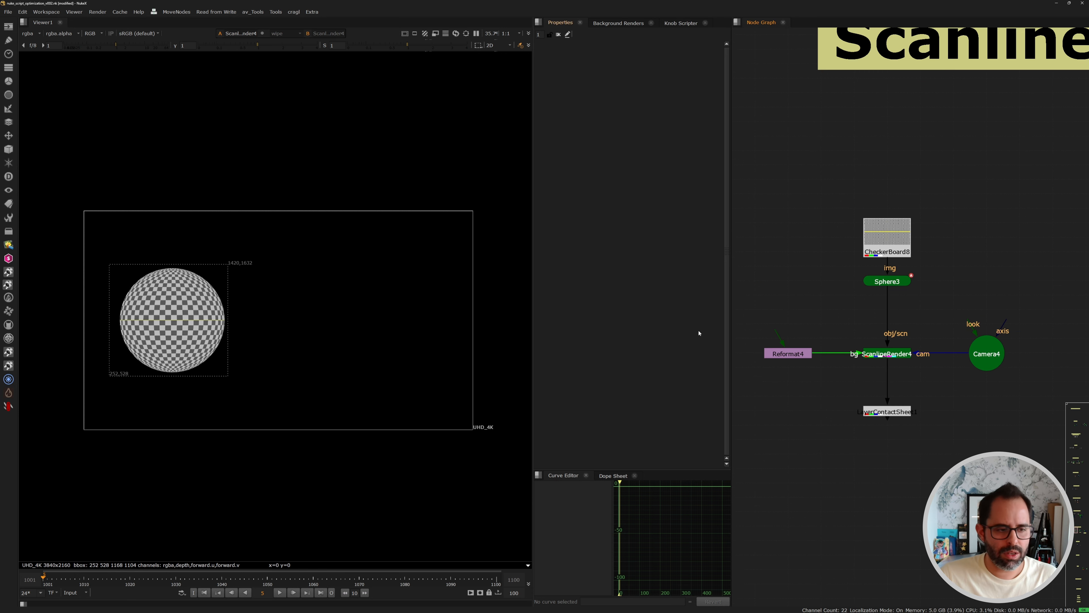
{"action": "left_click_drag", "start_coordinate": [820, 324], "coordinate": [913, 363]}
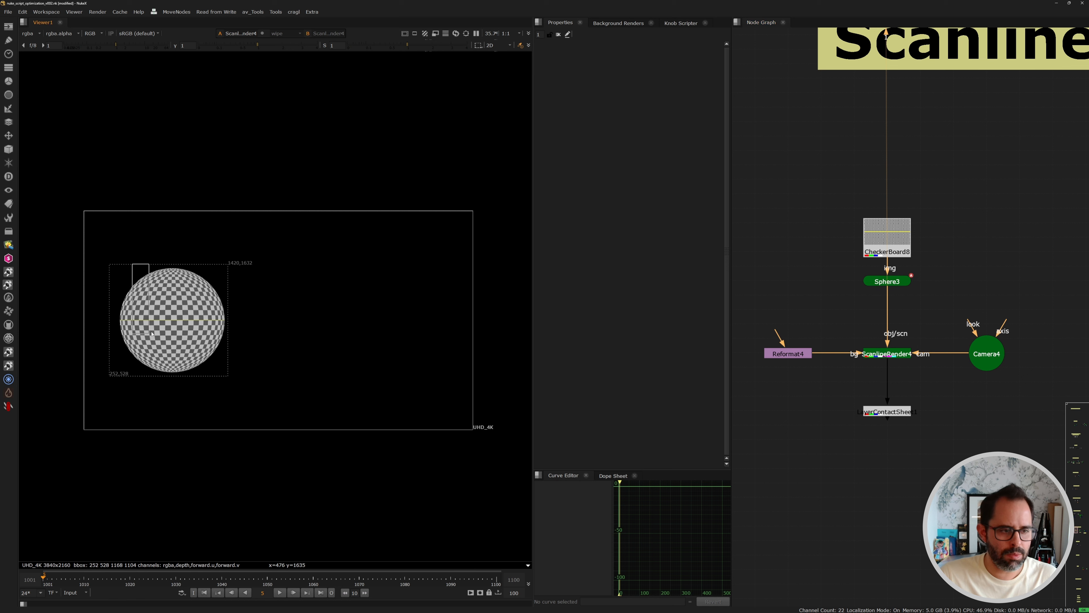
{"action": "key", "text": "f"}
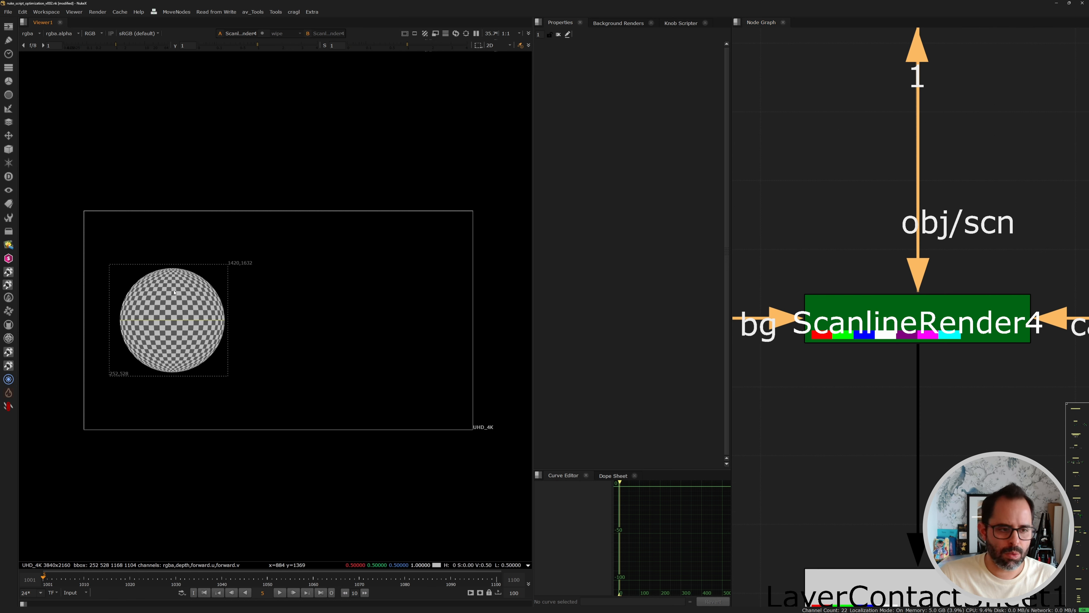
- View LayerContactSheet1 and examine the rgba, depth and forward layers coming out of ScanlineRender4
{"action": "scroll", "coordinate": [937, 424], "scroll_direction": "down", "scroll_amount": 2}
{"action": "middle_click_drag", "start_coordinate": [937, 424], "coordinate": [884, 352]}
{"action": "left_click_drag", "start_coordinate": [782, 387], "coordinate": [1003, 504]}
{"action": "key", "text": "1"}
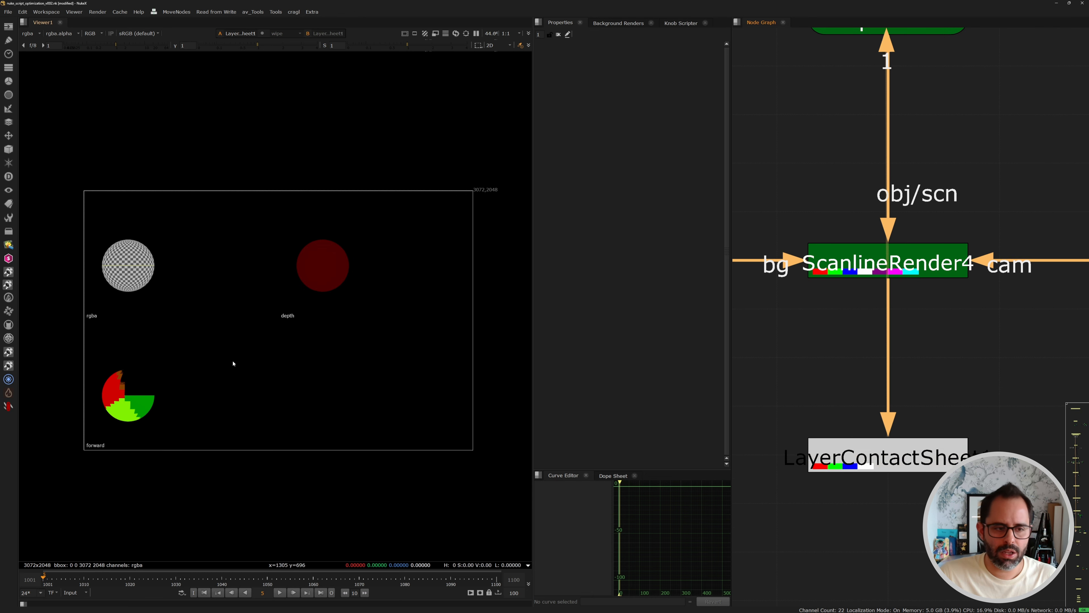
{"action": "mouse_move", "coordinate": [110, 235]}
{"action": "left_mouse_down"}
{"action": "mouse_move", "coordinate": [208, 330]}
{"action": "mouse_move", "coordinate": [183, 315]}
{"action": "left_mouse_up"}
{"action": "mouse_move", "coordinate": [107, 356]}
{"action": "left_mouse_down"}
{"action": "mouse_move", "coordinate": [180, 436]}
{"action": "mouse_move", "coordinate": [154, 432]}
{"action": "left_mouse_up"}
{"action": "left_click", "coordinate": [806, 306]}
{"action": "middle_click_drag", "start_coordinate": [805, 306], "coordinate": [875, 294]}
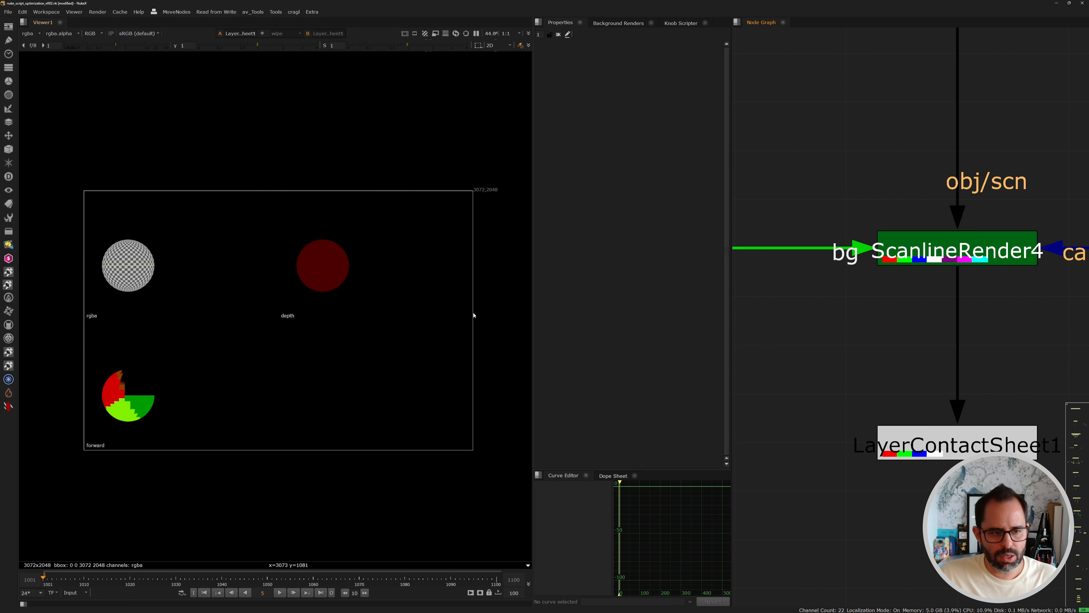
- Make room above LayerContactSheet1 and insert a Remove node between it and ScanlineRender4
{"action": "left_click_drag", "start_coordinate": [906, 436], "coordinate": [907, 465]}
{"action": "left_click", "coordinate": [875, 397]}
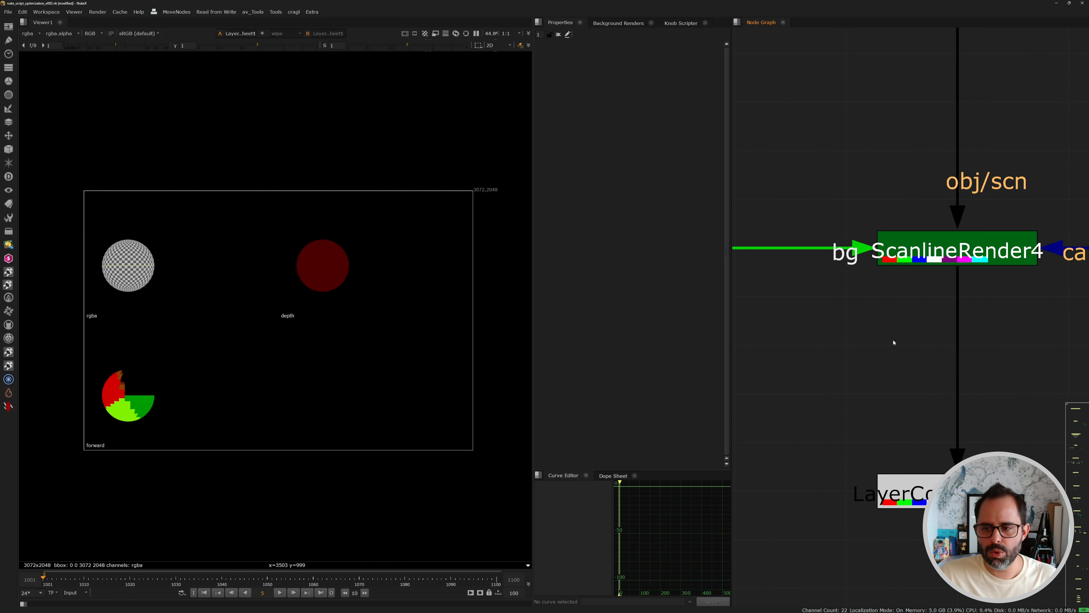
{"action": "key", "text": "Tab"}
{"action": "type", "text": "remove"}
{"action": "key", "text": "Return"}
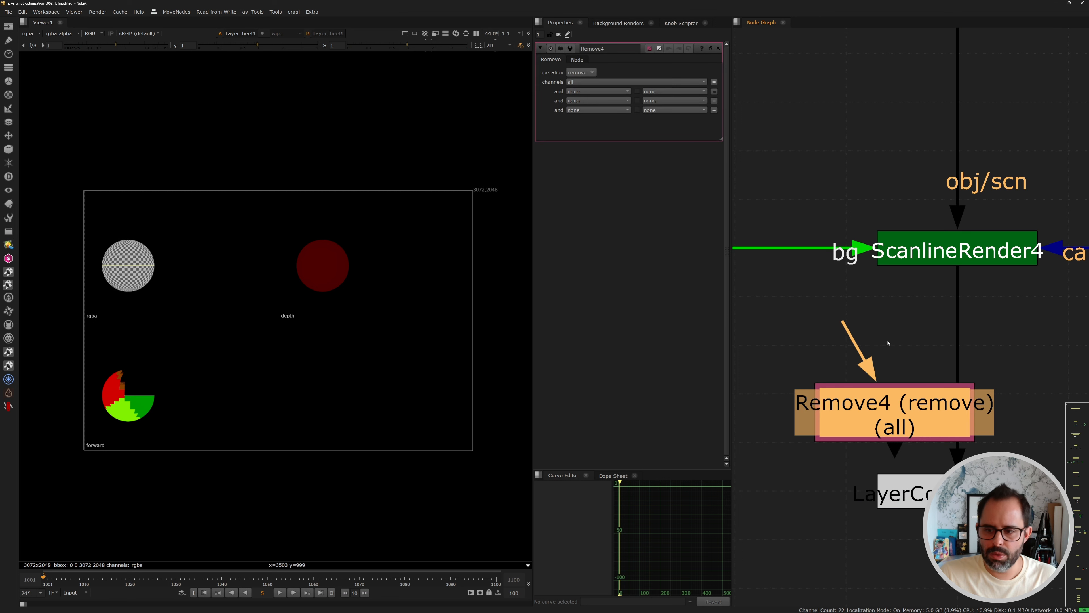
{"action": "left_click_drag", "start_coordinate": [919, 406], "coordinate": [982, 339]}
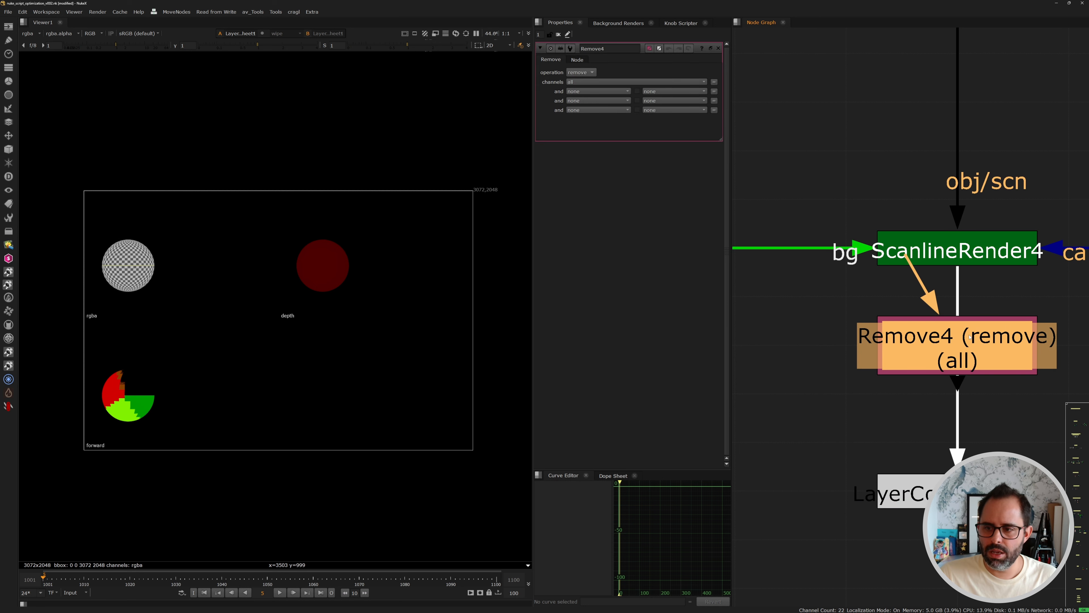
- Set the Remove node below ScanlineRender4 to keep only the rgba channels, and compare the channels on both nodes
{"action": "left_click", "coordinate": [575, 74]}
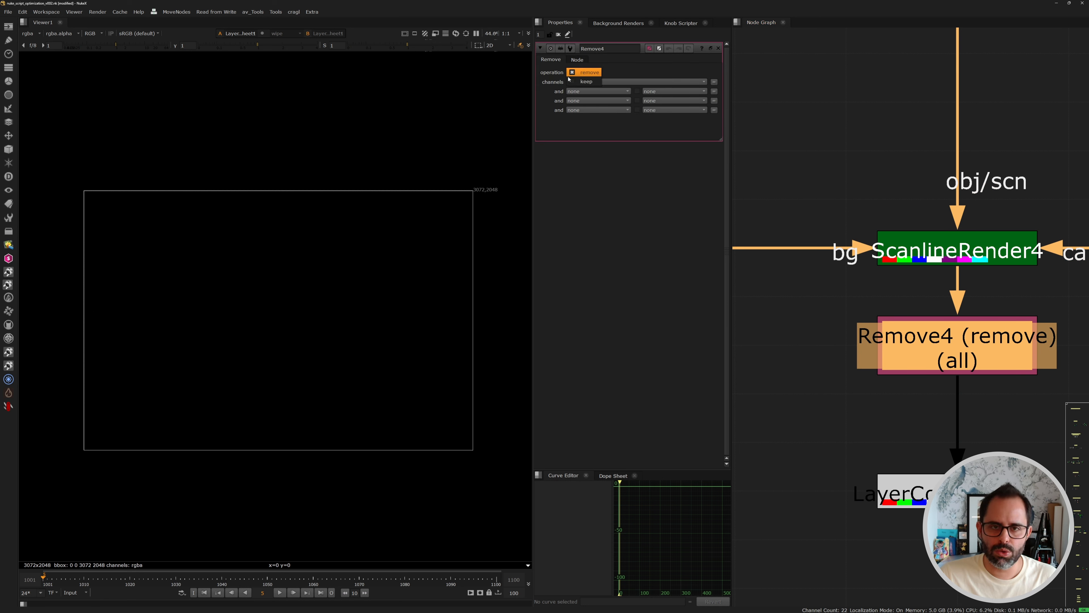
{"action": "left_click", "coordinate": [583, 82]}
{"action": "left_click", "coordinate": [574, 82]}
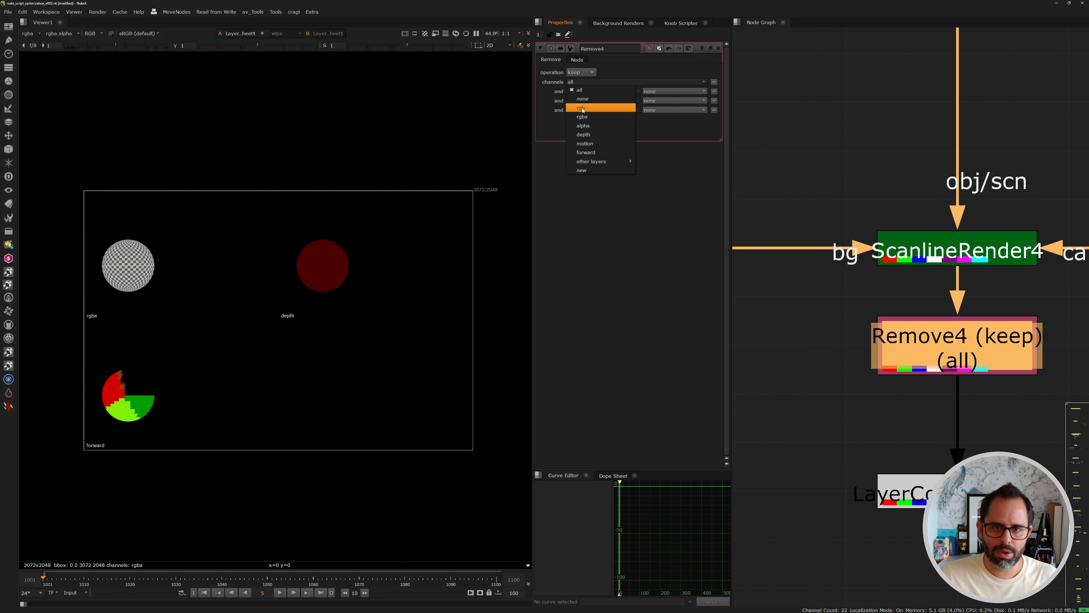
{"action": "left_click", "coordinate": [582, 116]}
{"action": "left_click_drag", "start_coordinate": [910, 329], "coordinate": [910, 341]}
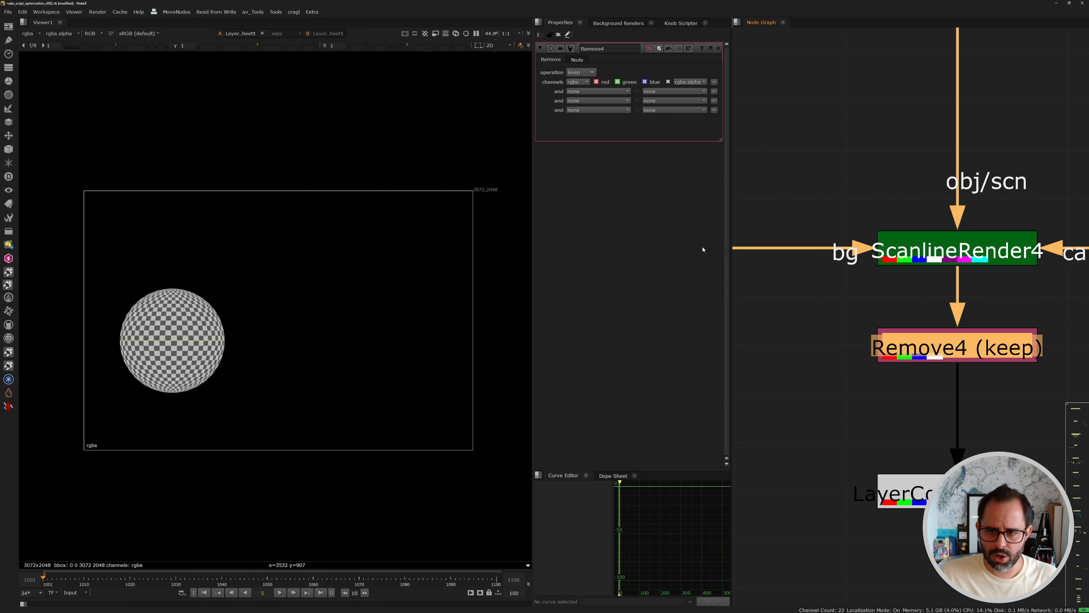
{"action": "scroll", "coordinate": [879, 221], "scroll_direction": "down", "scroll_amount": 3}
{"action": "scroll", "coordinate": [914, 183], "scroll_direction": "up", "scroll_amount": 5}
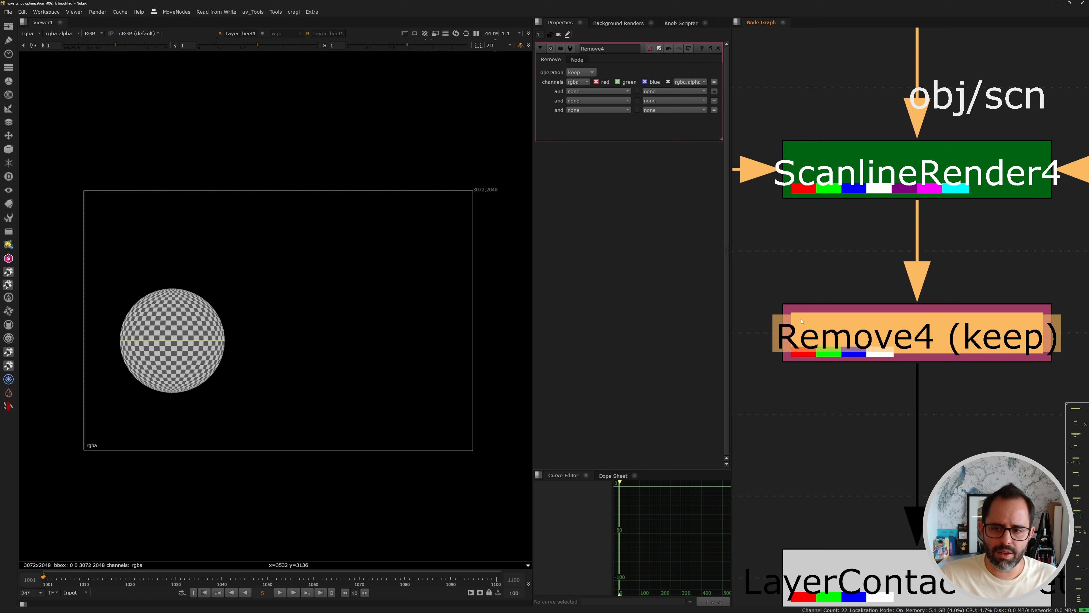
{"action": "left_click", "coordinate": [785, 385]}
{"action": "scroll", "coordinate": [801, 395], "scroll_direction": "down", "scroll_amount": 3}
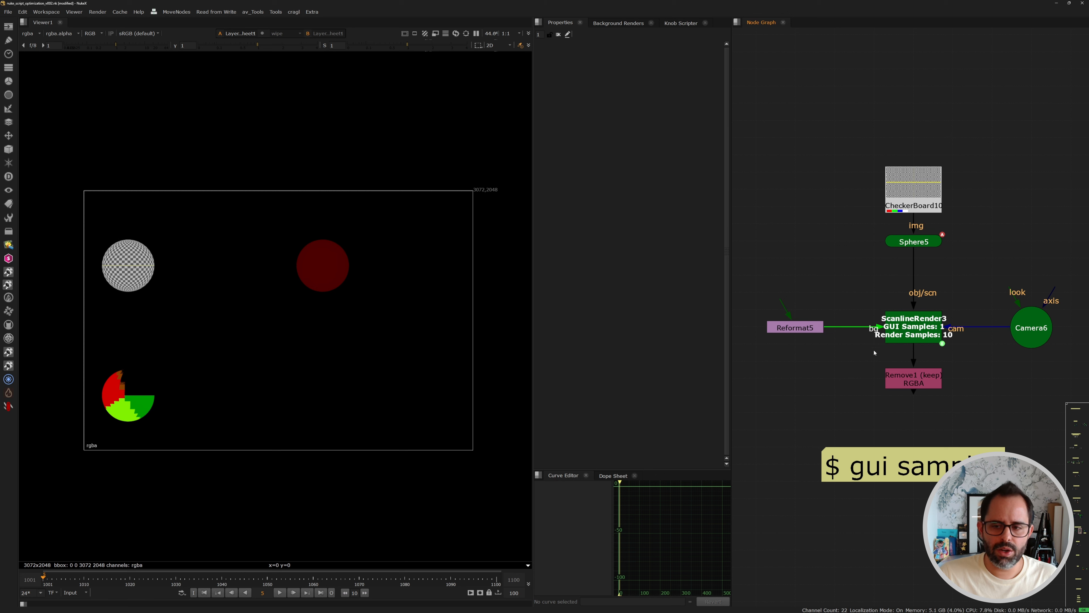
- View ScanlineRender3 of the gui samples example and open its custom GUI Samples and Render Samples properties
{"action": "left_click", "coordinate": [893, 337]}
{"action": "key", "text": "1"}
{"action": "left_click", "coordinate": [839, 316]}
{"action": "scroll", "coordinate": [893, 332], "scroll_direction": "up", "scroll_amount": 3}
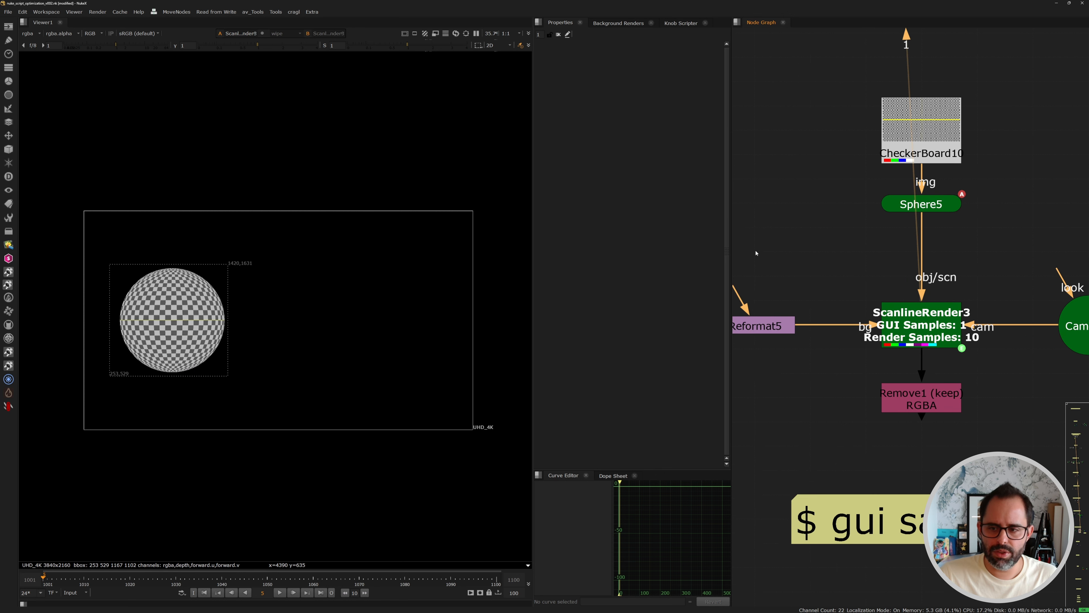
{"action": "scroll", "coordinate": [941, 327], "scroll_direction": "down", "scroll_amount": 2}
{"action": "double_click", "coordinate": [922, 329]}
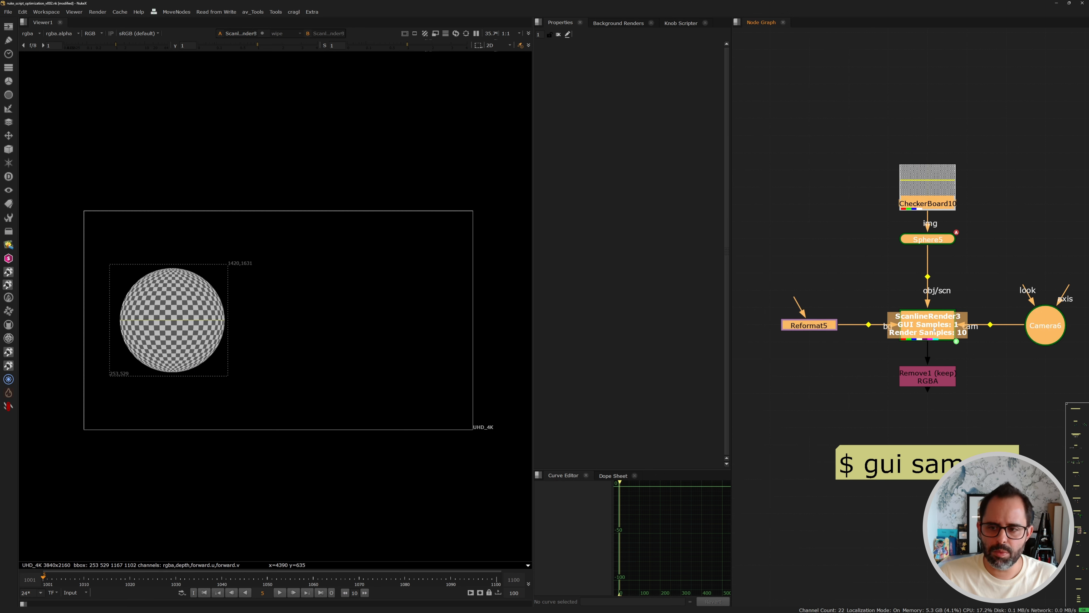
{"action": "left_click_drag", "start_coordinate": [757, 273], "coordinate": [601, 213]}
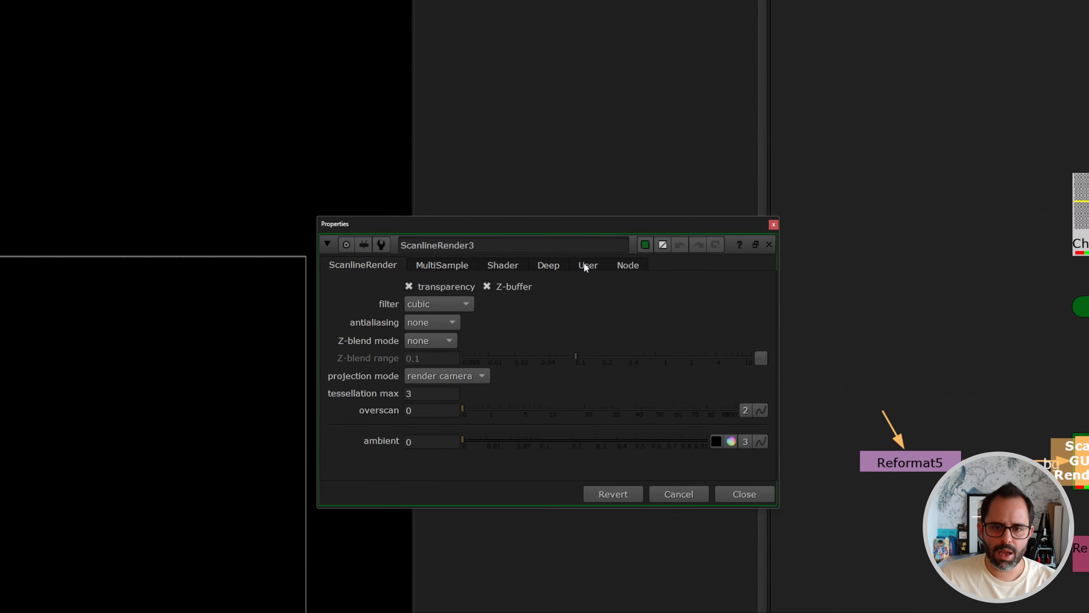
{"action": "left_click", "coordinate": [628, 215]}
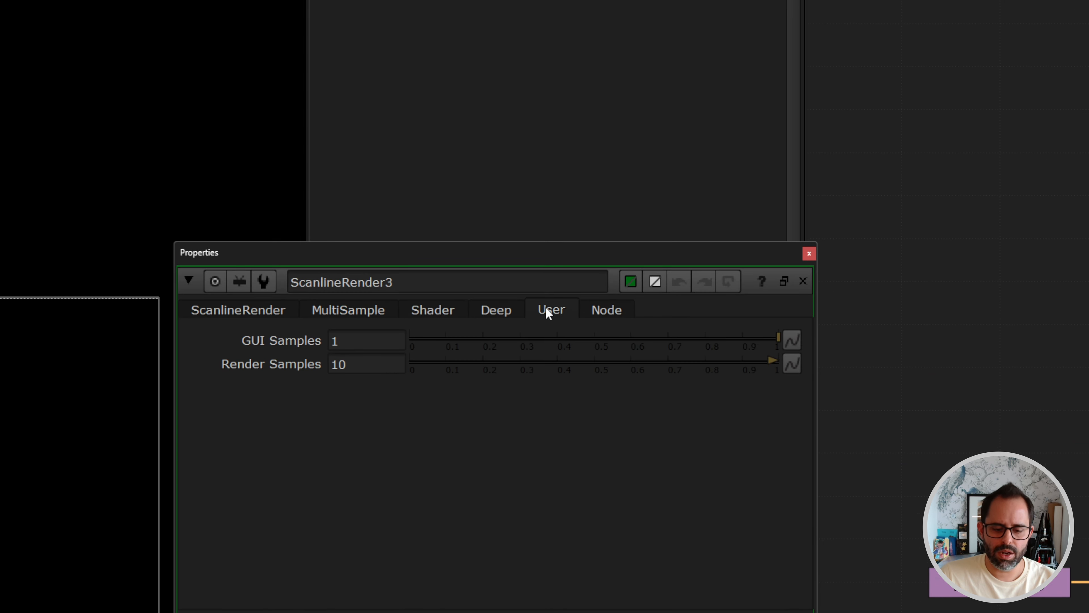
- Check the GUI Samples value on ScanlineRender3 and set its Render Samples to 8
{"action": "left_click_drag", "start_coordinate": [365, 340], "coordinate": [303, 339]}
{"action": "left_click_drag", "start_coordinate": [385, 363], "coordinate": [286, 359]}
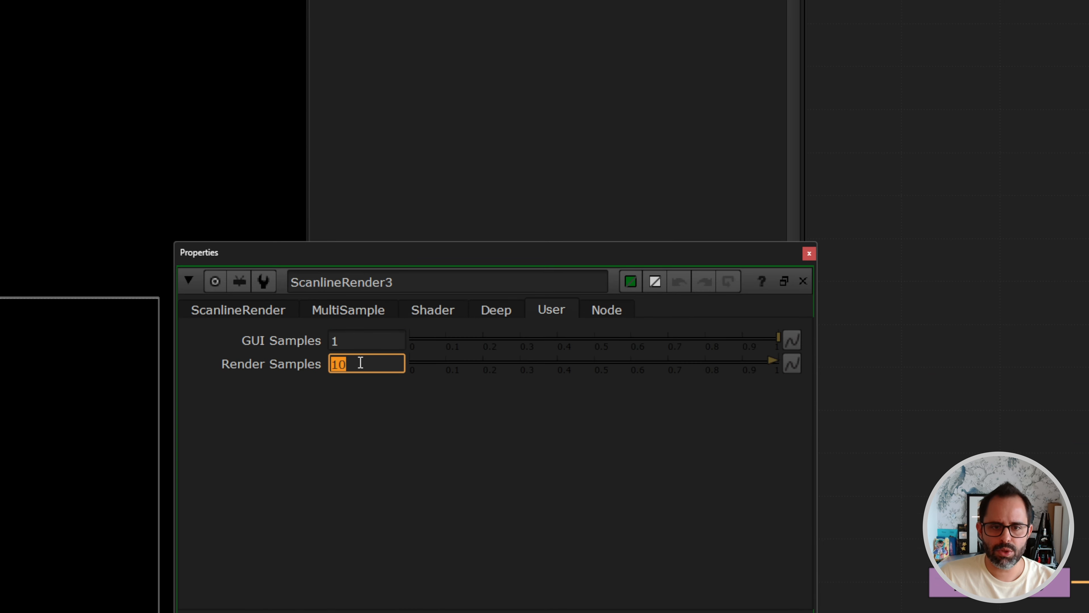
{"action": "left_click", "coordinate": [359, 340]}
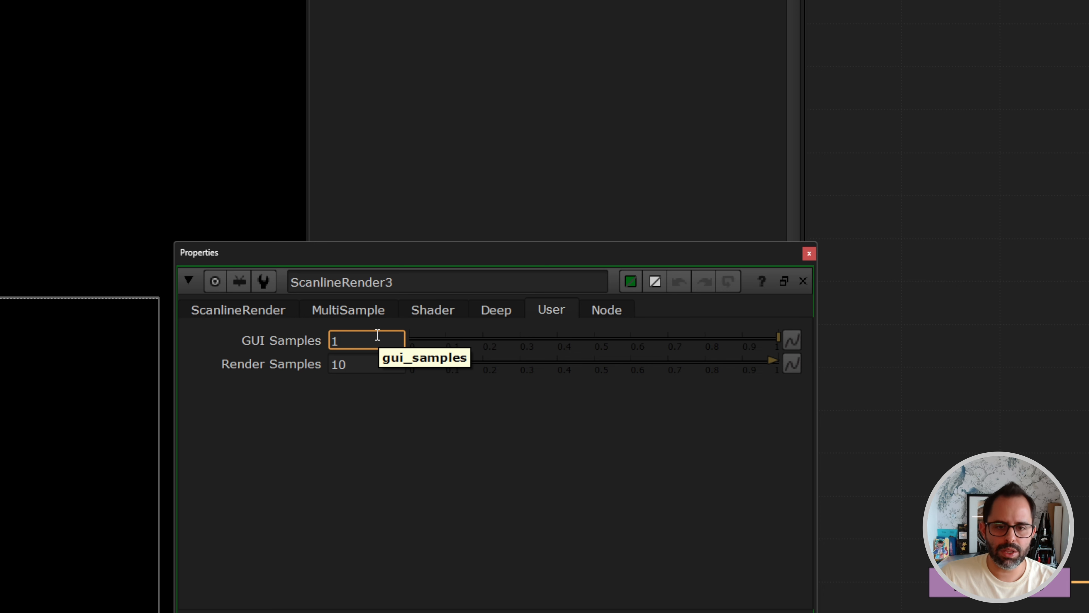
{"action": "left_click_drag", "start_coordinate": [355, 341], "coordinate": [243, 331]}
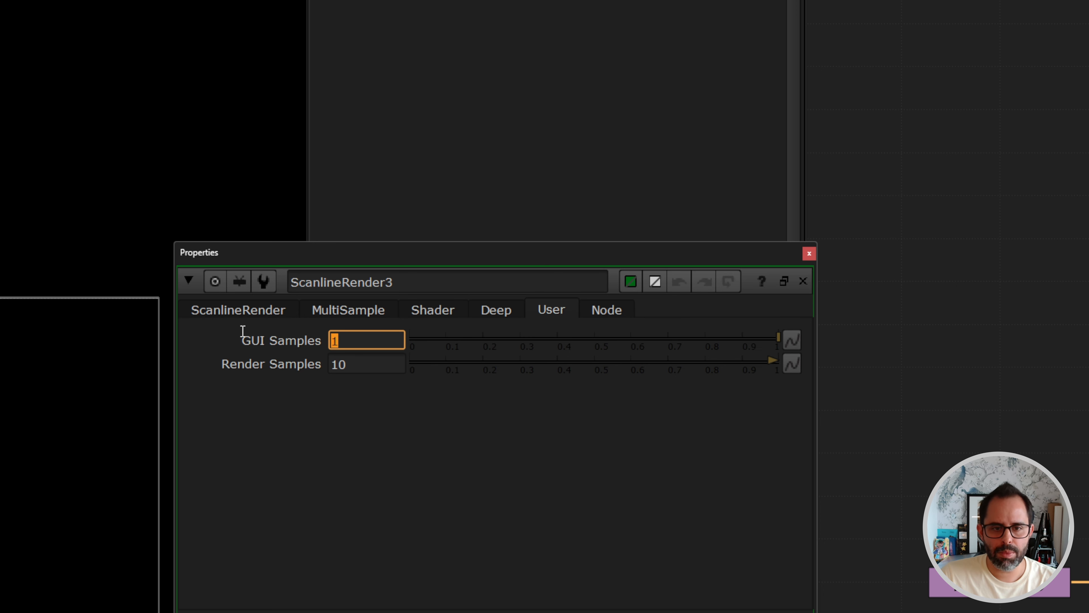
{"action": "left_click", "coordinate": [365, 364]}
{"action": "left_click_drag", "start_coordinate": [365, 364], "coordinate": [203, 360]}
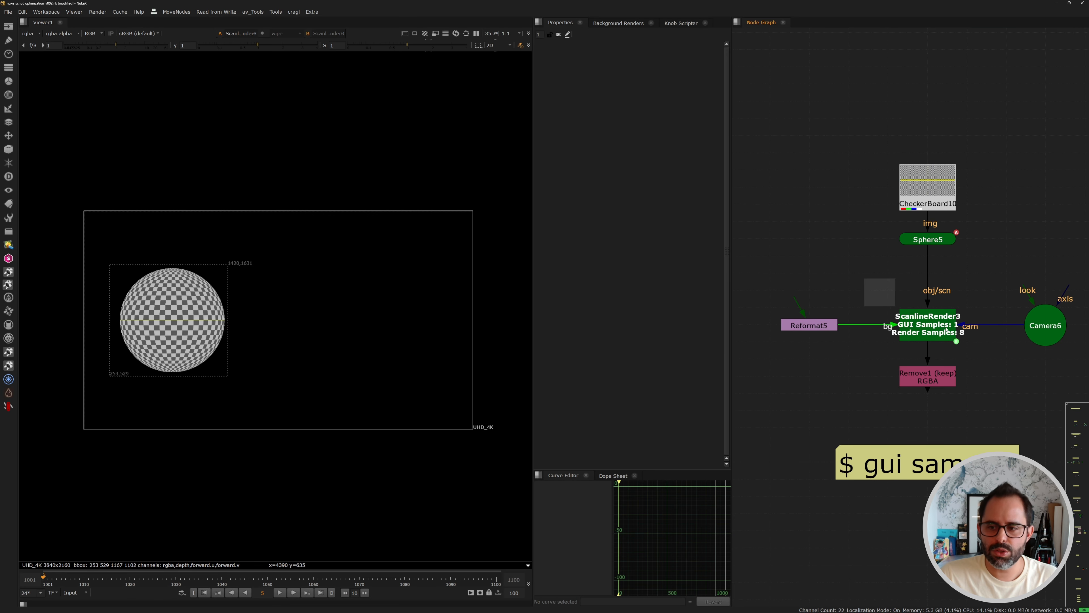
- Maximize the Node Graph and frame the "limit motion blur to camera motion" example
{"action": "left_click_drag", "start_coordinate": [947, 329], "coordinate": [986, 356]}
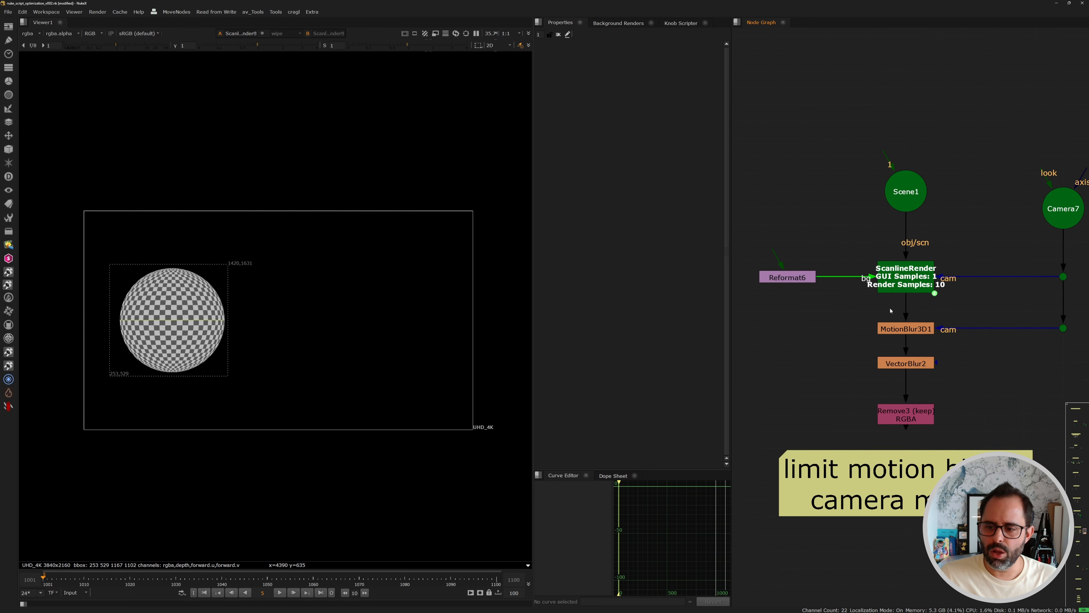
{"action": "key", "text": "space"}
{"action": "scroll", "coordinate": [647, 302], "scroll_direction": "down", "scroll_amount": 2}
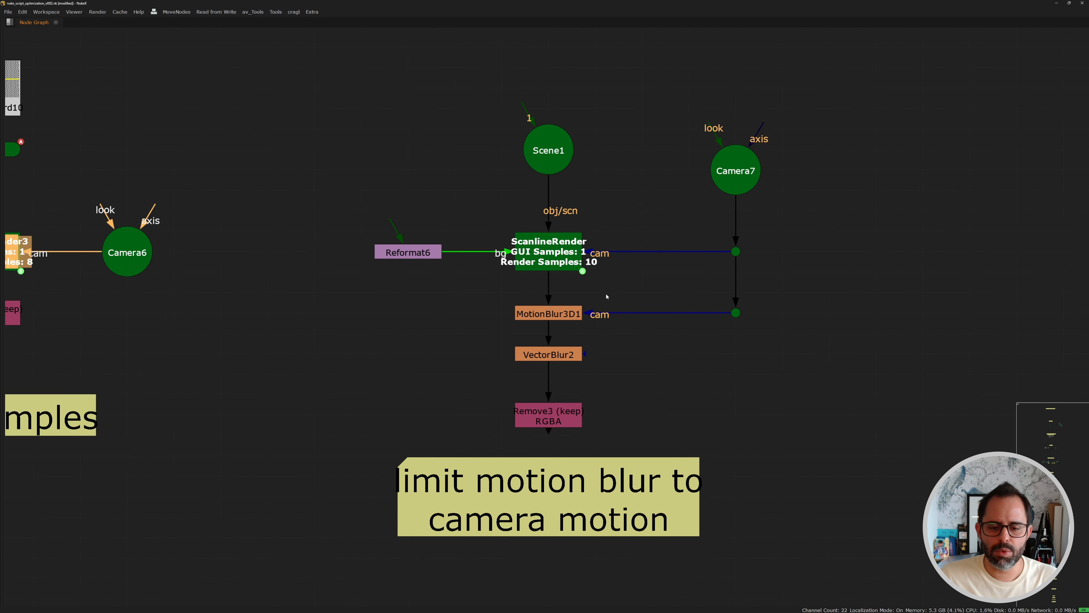
{"action": "scroll", "coordinate": [539, 252], "scroll_direction": "up", "scroll_amount": 1}
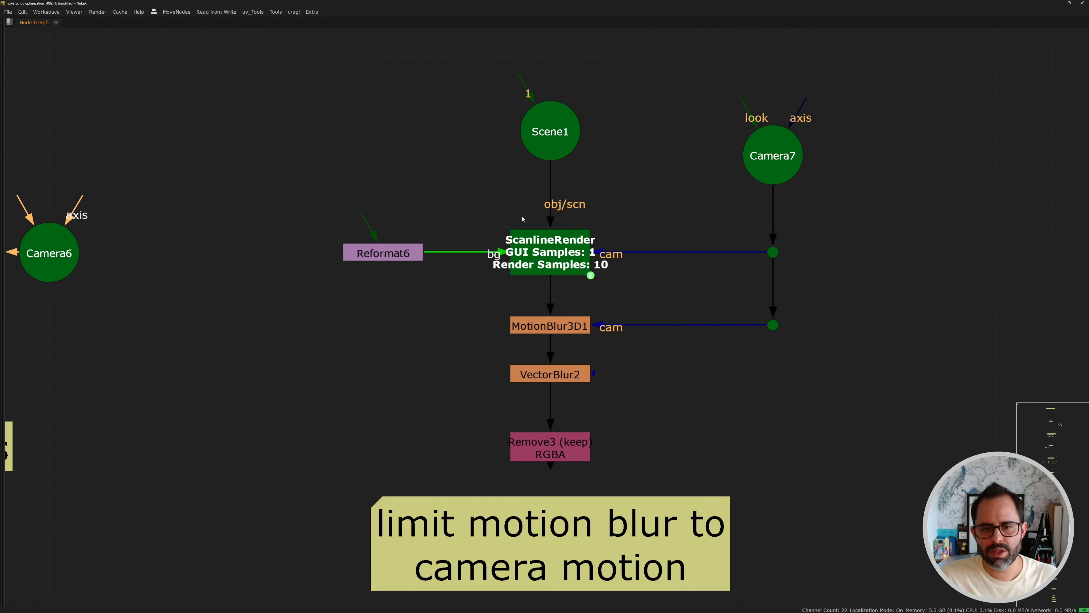
{"action": "middle_click_drag", "start_coordinate": [536, 228], "coordinate": [530, 218]}
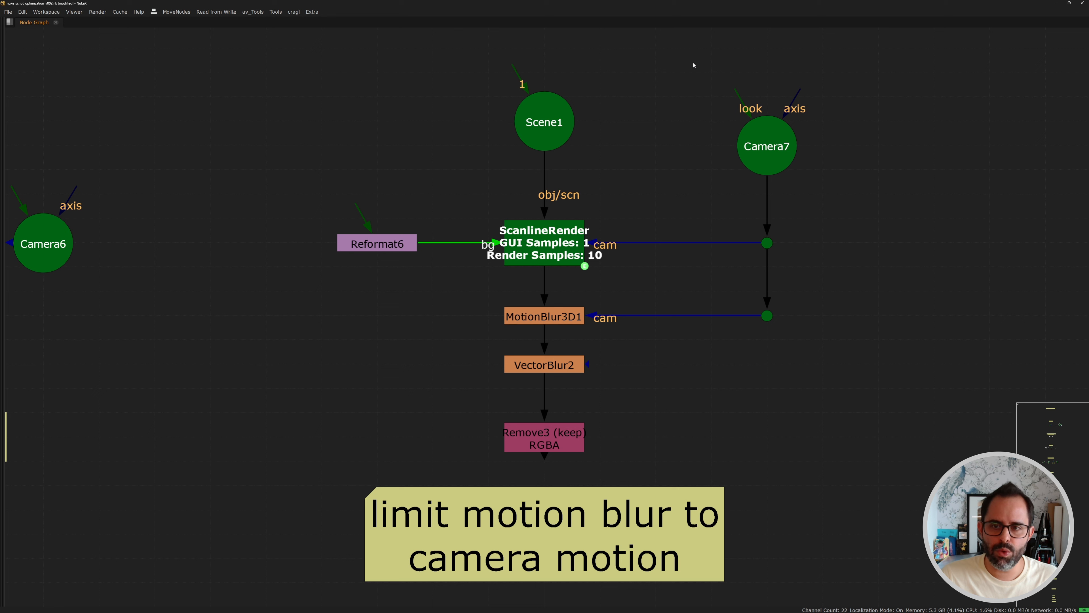
- Highlight the MotionBlur3D1 and VectorBlur2 nodes and the Camera7 branch feeding them in the motion blur example
{"action": "left_click_drag", "start_coordinate": [470, 284], "coordinate": [632, 338]}
{"action": "left_click_drag", "start_coordinate": [456, 323], "coordinate": [631, 381]}
{"action": "left_click_drag", "start_coordinate": [688, 59], "coordinate": [877, 380]}
{"action": "left_click_drag", "start_coordinate": [466, 283], "coordinate": [642, 396]}
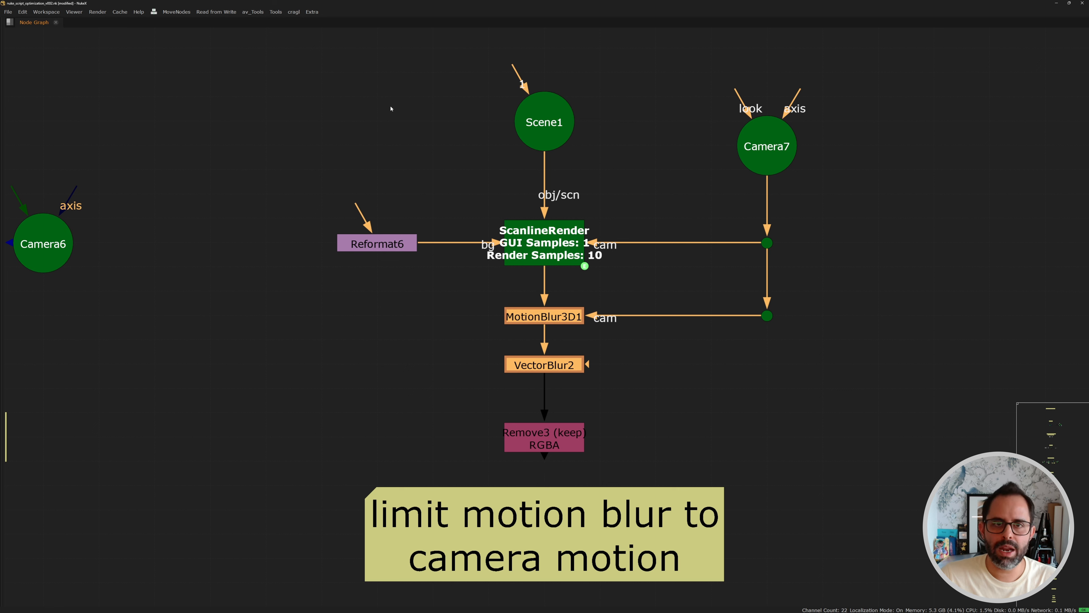
- Select the Camera7 node with its two connecting dots, and the MotionBlur3D1 and VectorBlur2 nodes below the ScanlineRender
{"action": "left_click_drag", "start_coordinate": [485, 267], "coordinate": [625, 385]}
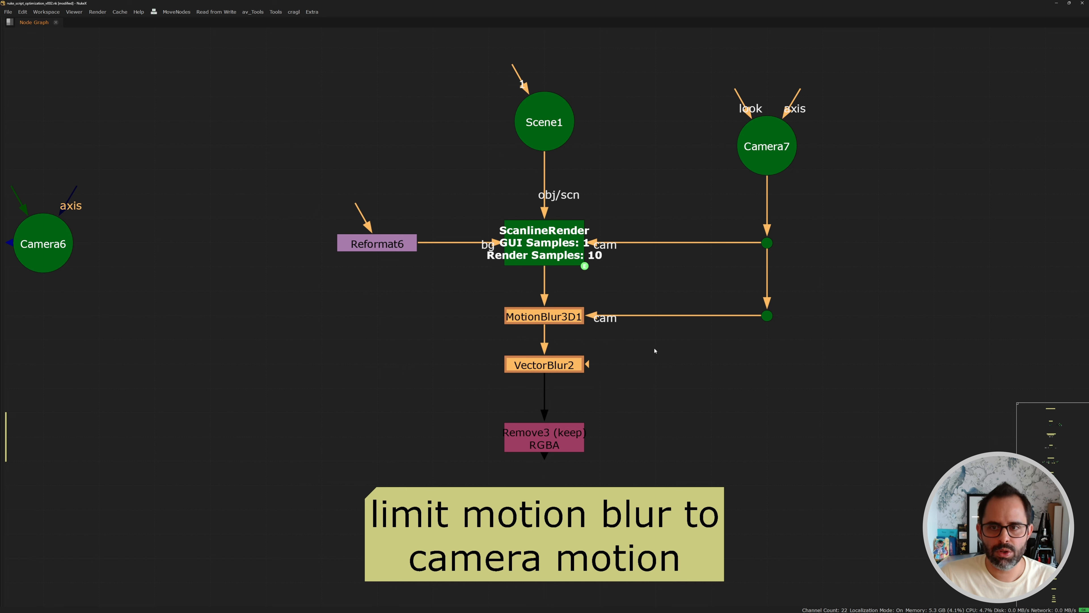
{"action": "left_click_drag", "start_coordinate": [699, 64], "coordinate": [815, 378]}
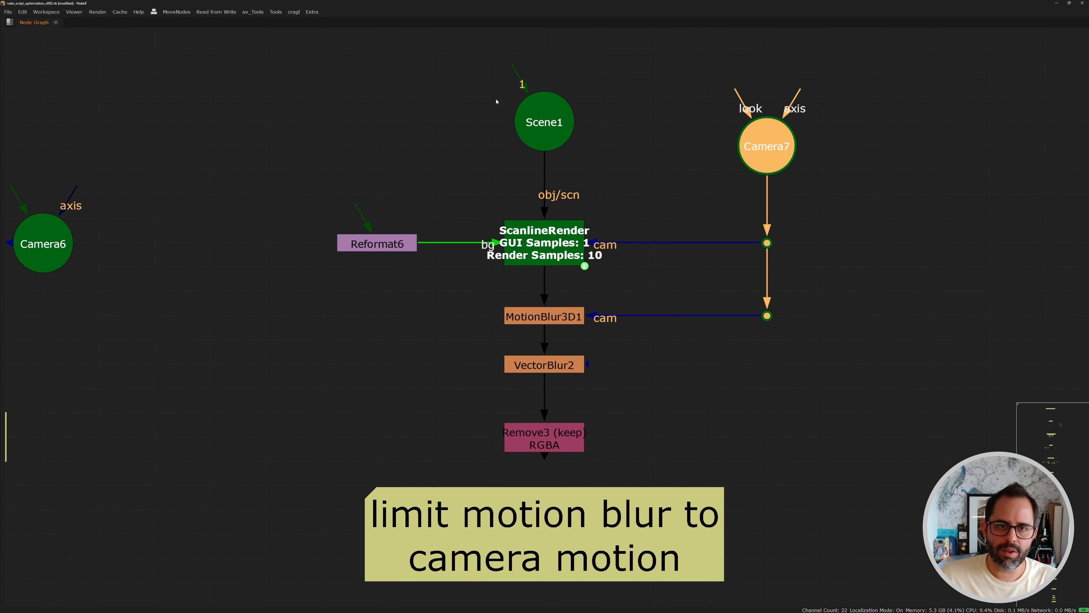
{"action": "left_click_drag", "start_coordinate": [477, 292], "coordinate": [626, 398]}
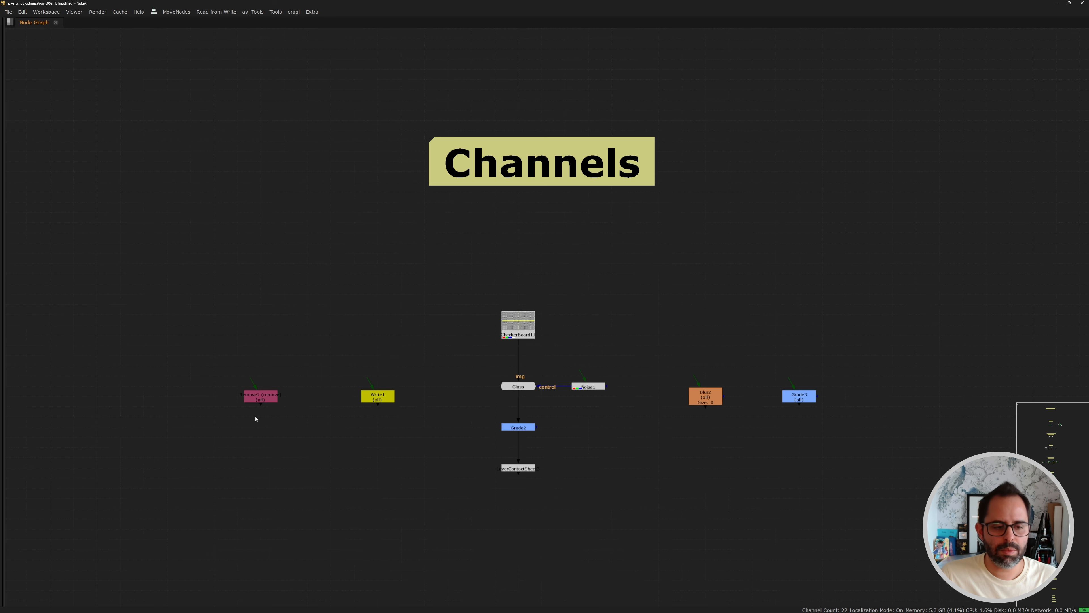
- In the Channels section, set the Remove2 node's operation to keep and its channels to rgba, and close its properties
{"action": "scroll", "coordinate": [261, 413], "scroll_direction": "up", "scroll_amount": 5}
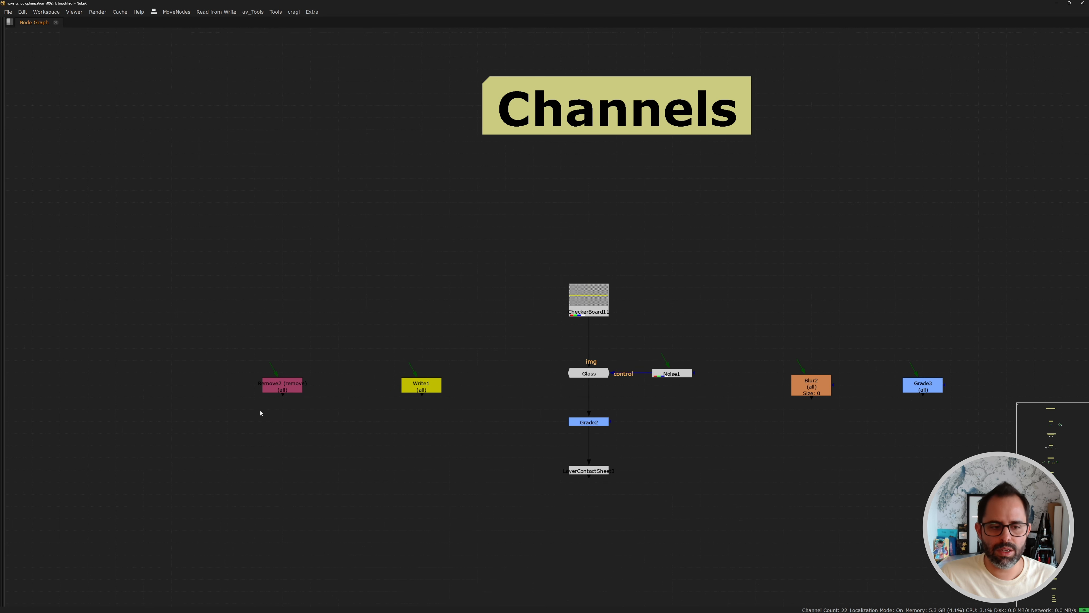
{"action": "middle_click_drag", "start_coordinate": [260, 409], "coordinate": [319, 423]}
{"action": "scroll", "coordinate": [343, 386], "scroll_direction": "up", "scroll_amount": 3}
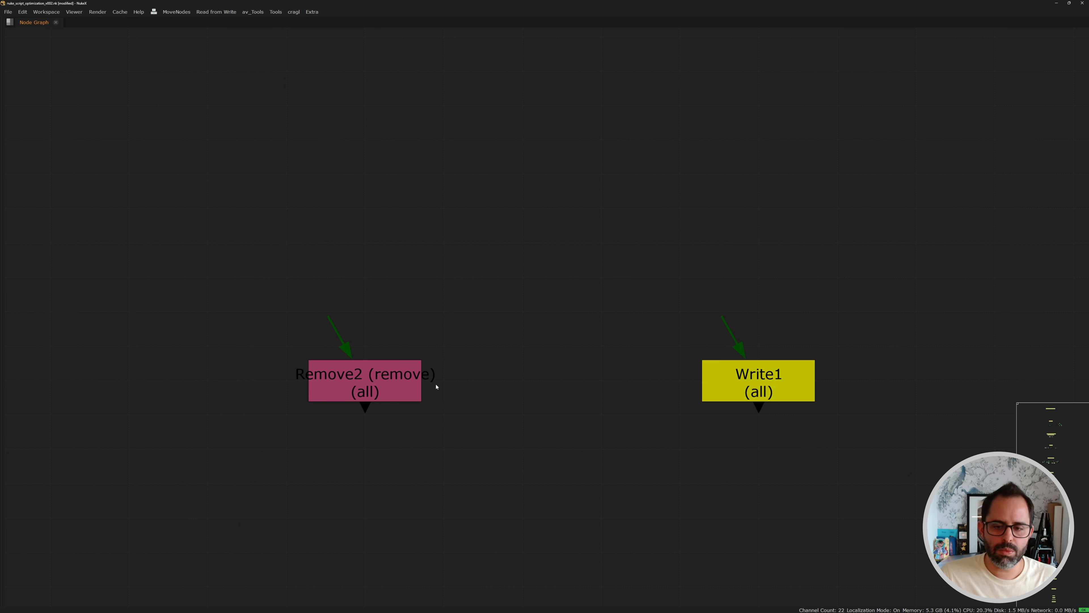
{"action": "left_click", "coordinate": [380, 376]}
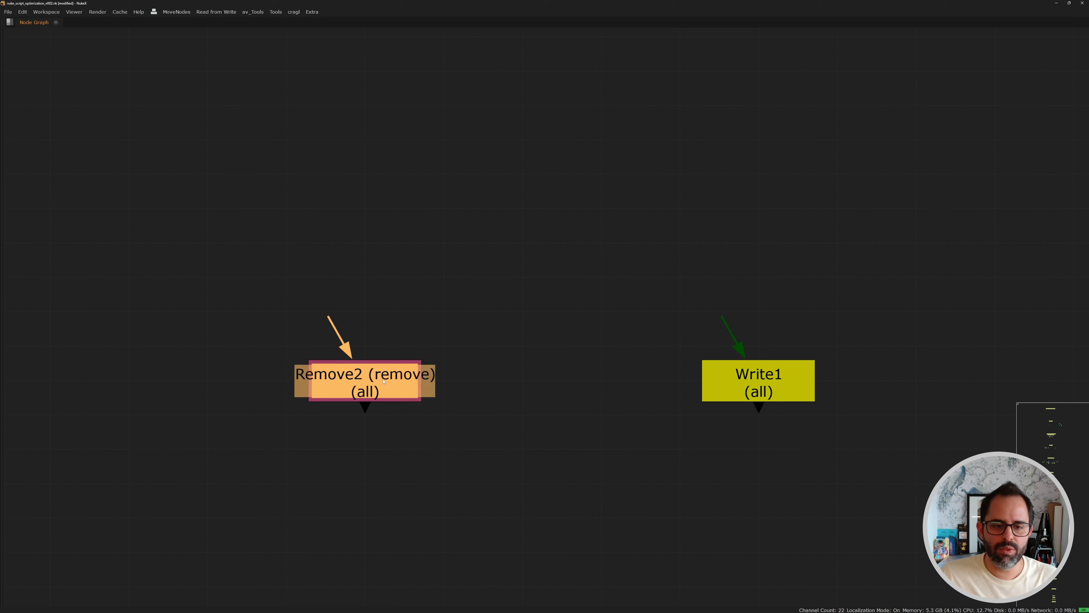
{"action": "key", "text": "Return"}
{"action": "left_click_drag", "start_coordinate": [265, 317], "coordinate": [625, 132]}
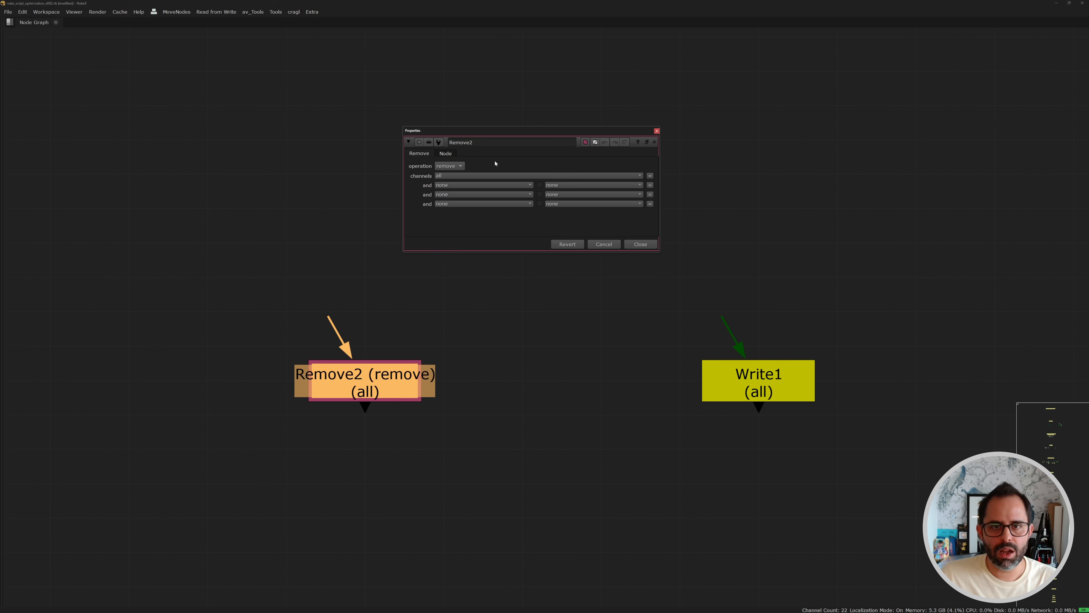
{"action": "left_click", "coordinate": [457, 167]}
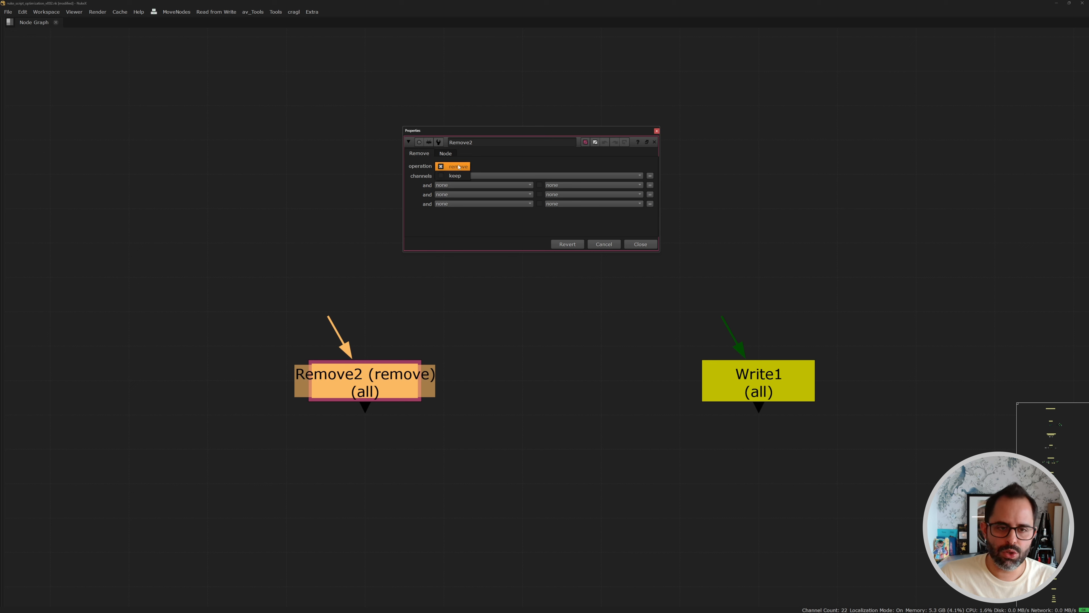
{"action": "left_click", "coordinate": [444, 176]}
{"action": "left_click", "coordinate": [445, 175]}
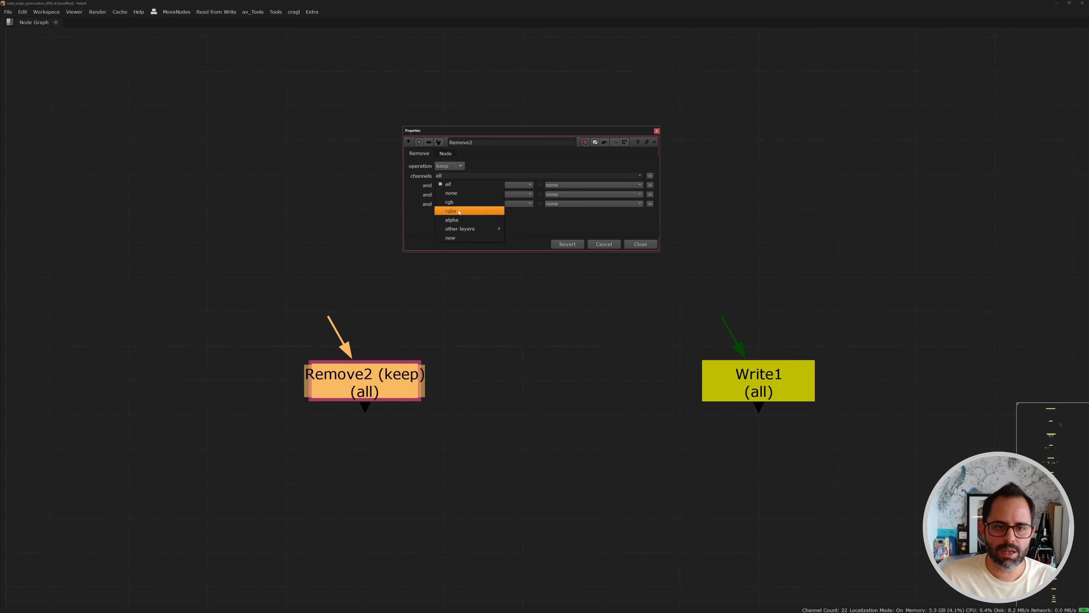
{"action": "left_click", "coordinate": [450, 212]}
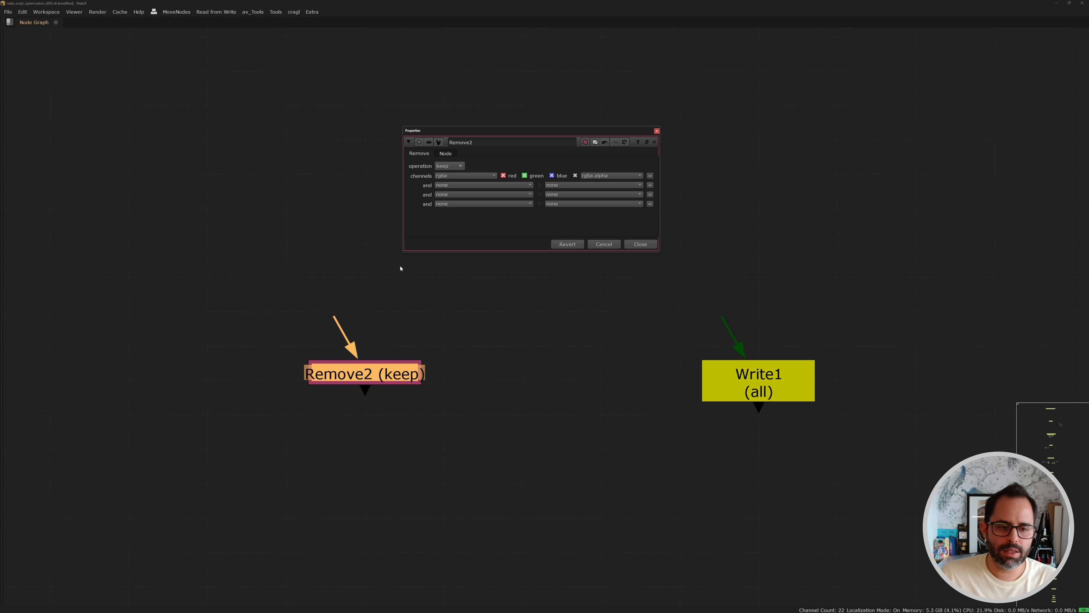
{"action": "left_click", "coordinate": [646, 244]}
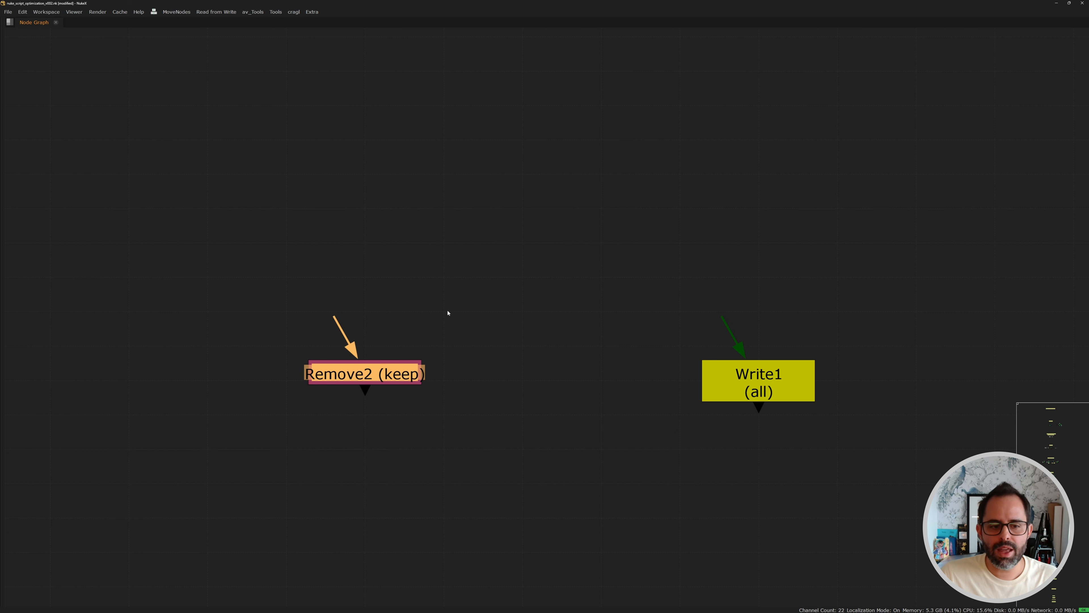
{"action": "left_click_drag", "start_coordinate": [224, 316], "coordinate": [509, 466]}
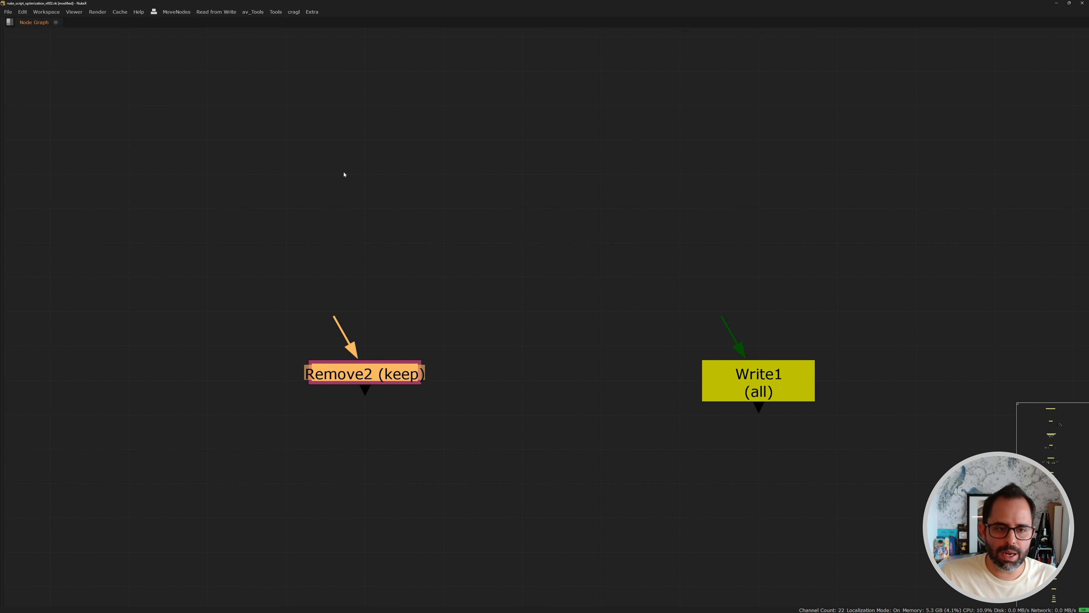
- Highlight the Blur2 and Grade3 nodes in the Channels section and compare their channel labels
{"action": "scroll", "coordinate": [429, 214], "scroll_direction": "down", "scroll_amount": 5}
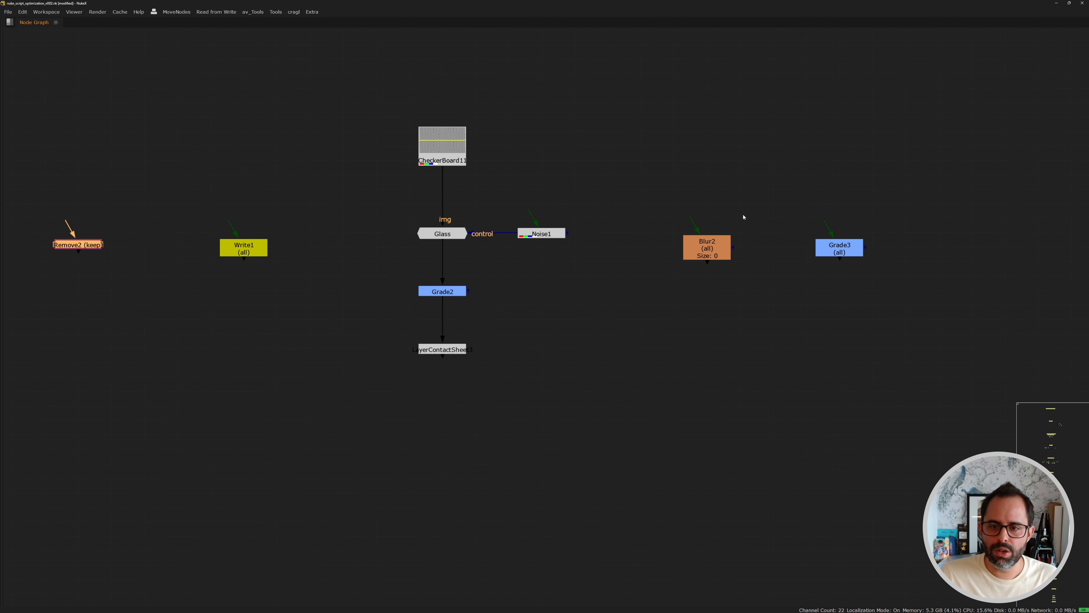
{"action": "scroll", "coordinate": [743, 217], "scroll_direction": "up", "scroll_amount": 4}
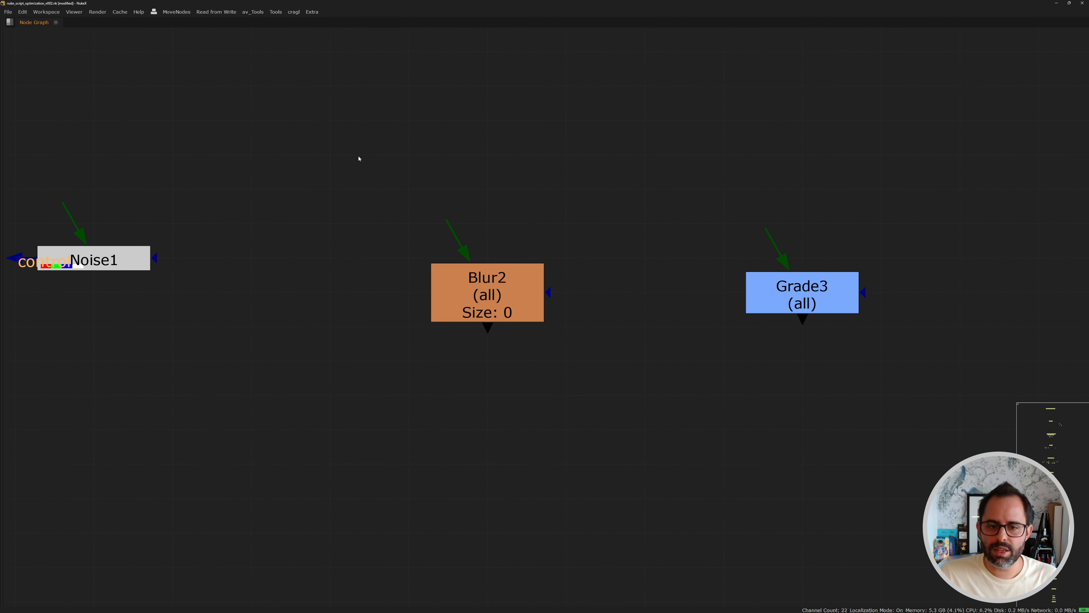
{"action": "left_click_drag", "start_coordinate": [358, 158], "coordinate": [942, 408]}
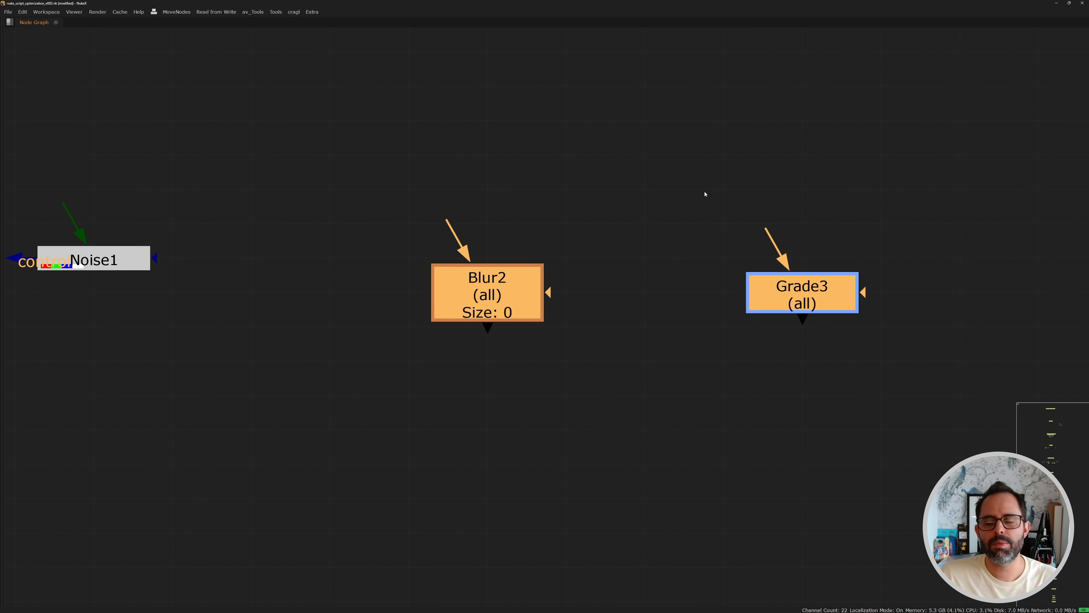
{"action": "left_click", "coordinate": [813, 295]}
{"action": "left_click", "coordinate": [508, 282]}
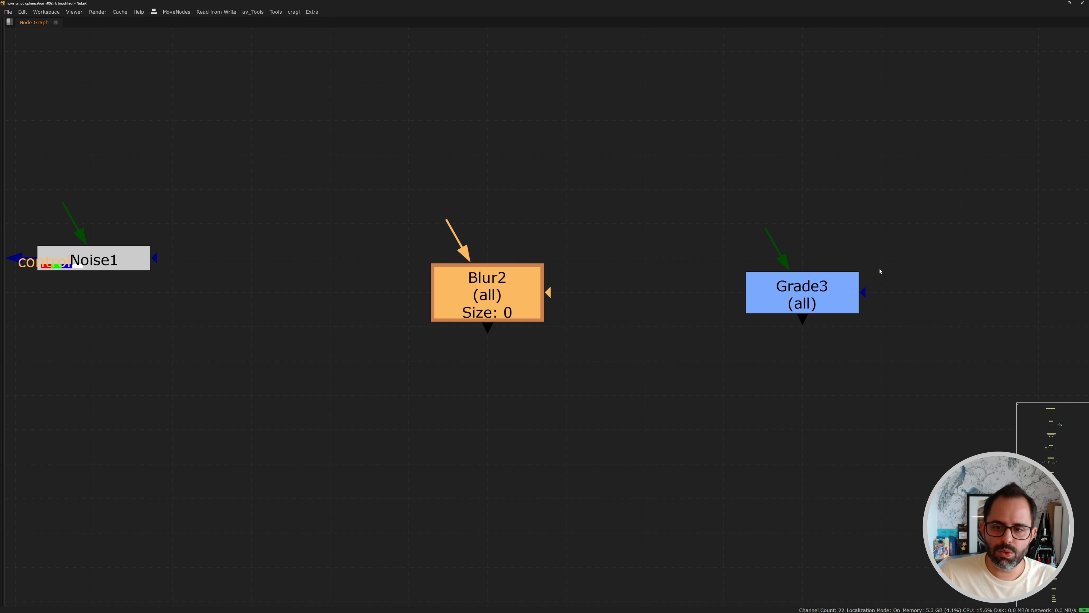
{"action": "left_click", "coordinate": [802, 294]}
{"action": "left_click", "coordinate": [501, 297]}
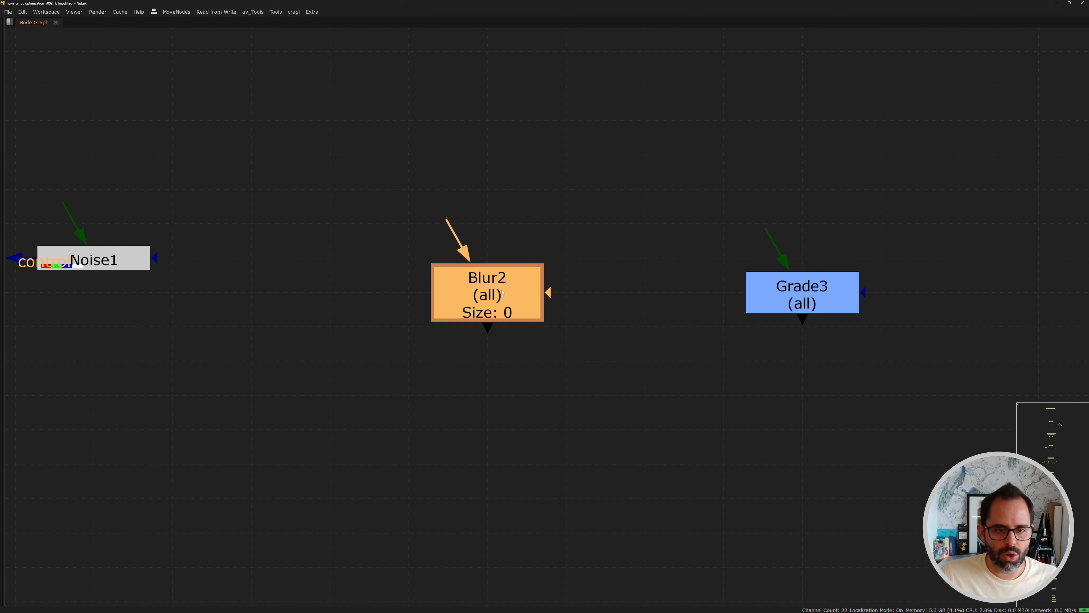
- Inspect the channel options in the Blur2 node's properties and close them without choosing one
{"action": "double_click", "coordinate": [502, 292]}
{"action": "left_click", "coordinate": [425, 193]}
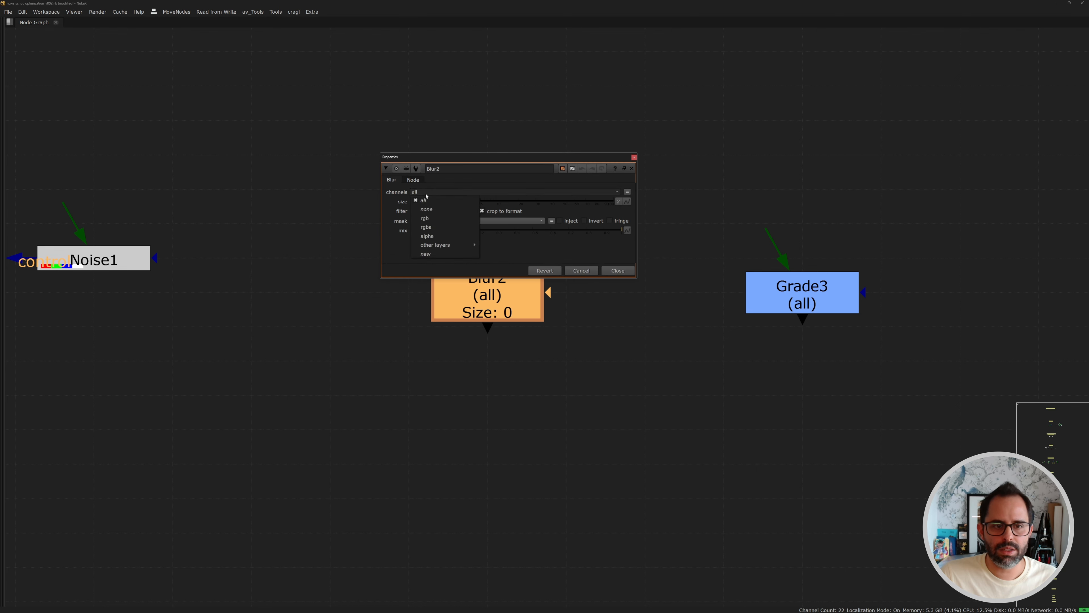
{"action": "left_click", "coordinate": [634, 158]}
{"action": "left_click", "coordinate": [634, 157]}
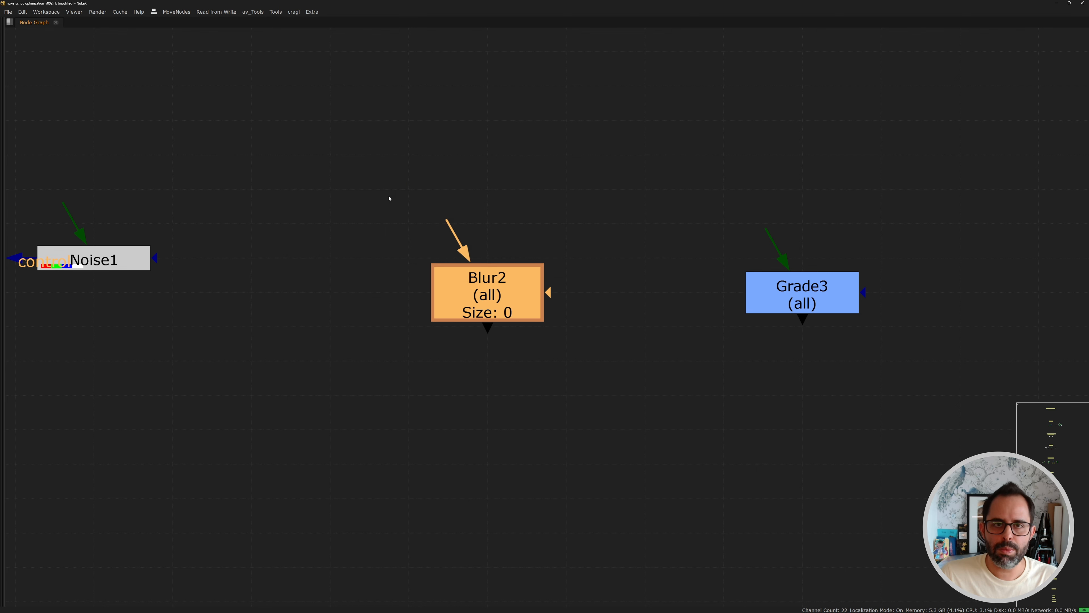
- Set the Grade3 node's channels to rgb and close its properties
{"action": "scroll", "coordinate": [669, 247], "scroll_direction": "down", "scroll_amount": 2}
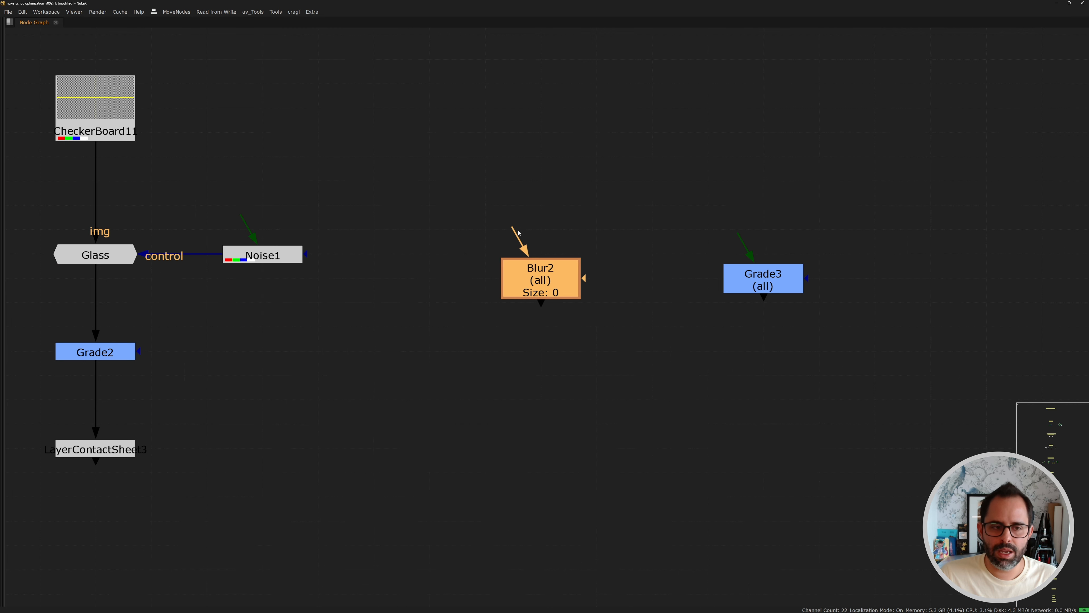
{"action": "scroll", "coordinate": [606, 275], "scroll_direction": "up", "scroll_amount": 2}
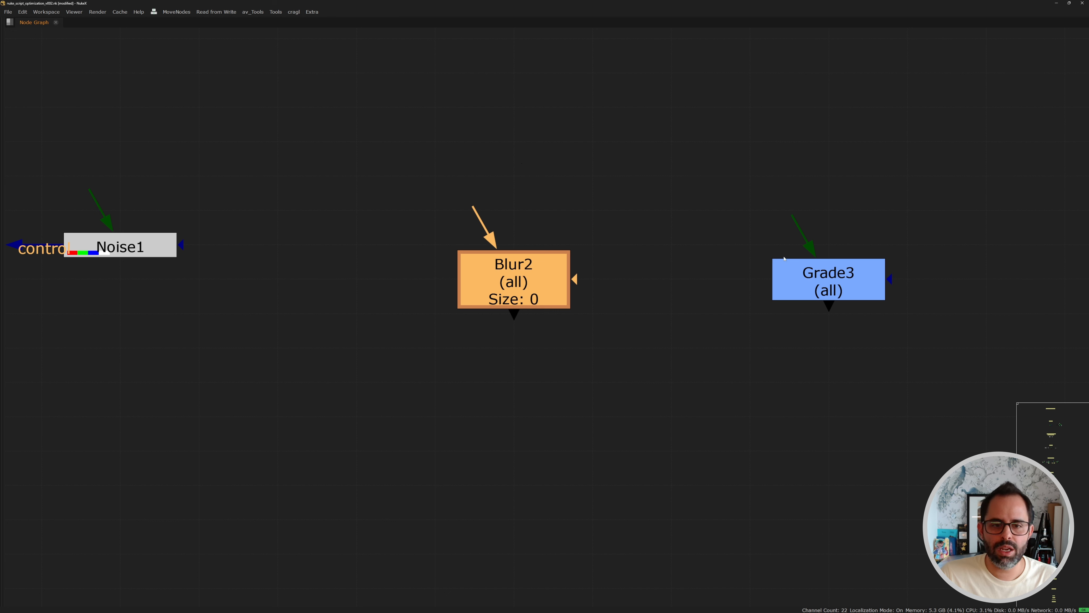
{"action": "left_click", "coordinate": [826, 283]}
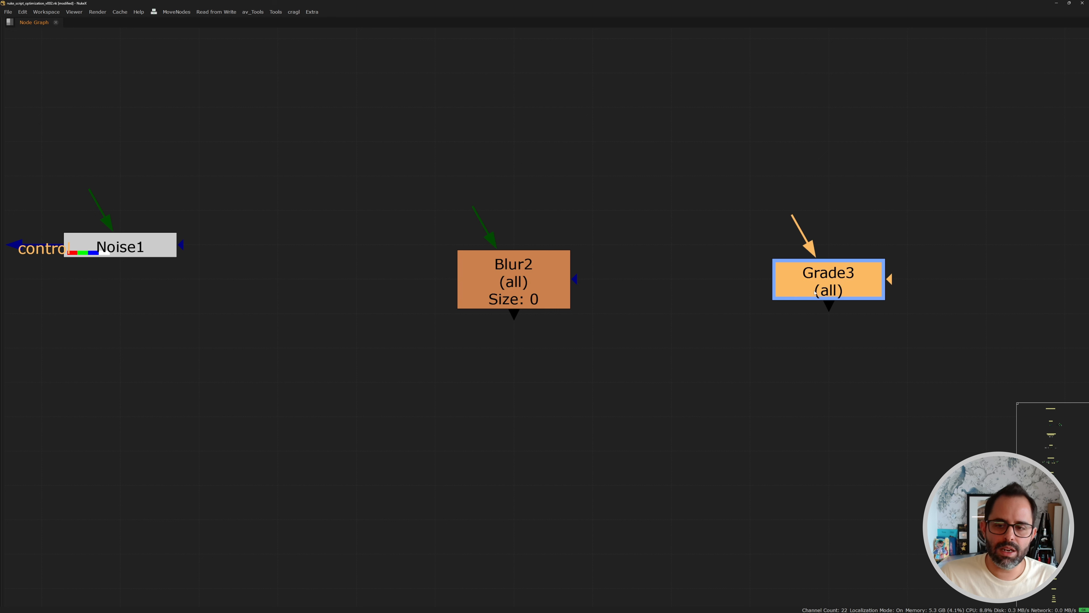
{"action": "double_click", "coordinate": [854, 294]}
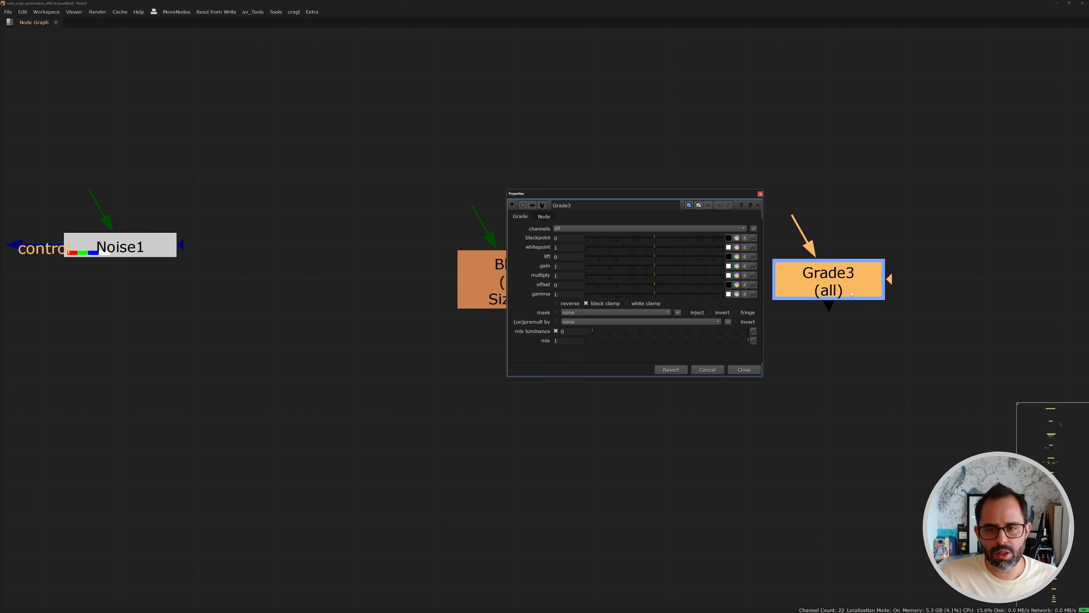
{"action": "left_click", "coordinate": [571, 231]}
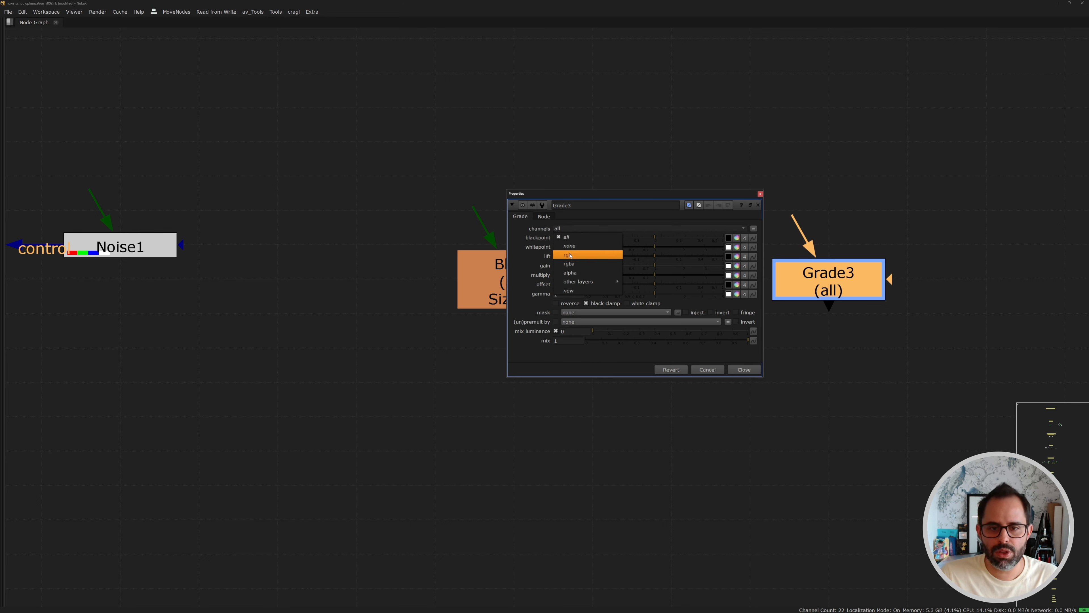
{"action": "left_click", "coordinate": [575, 254]}
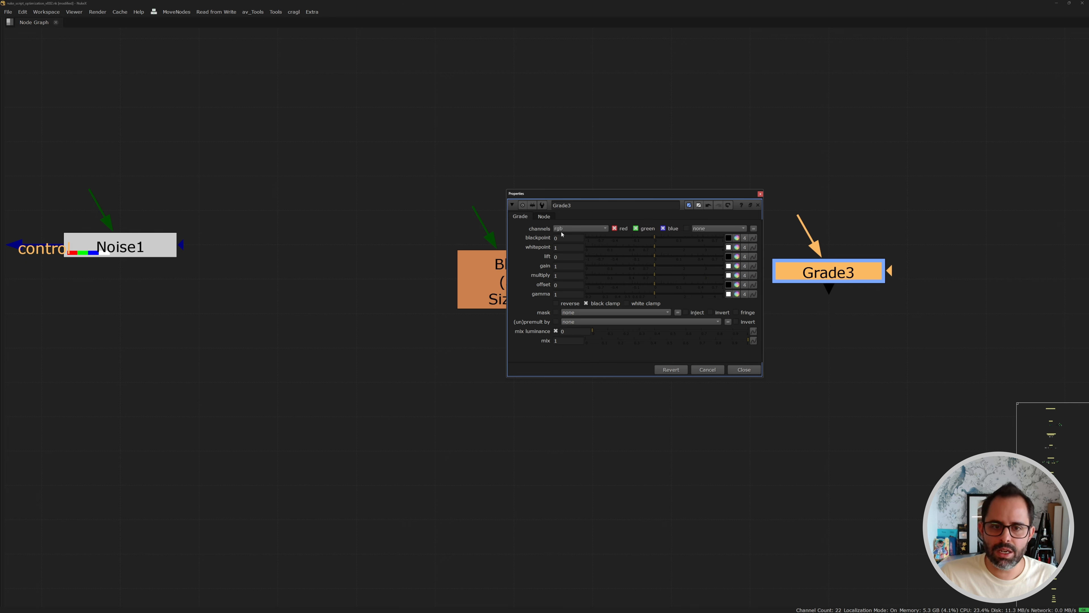
{"action": "left_click", "coordinate": [760, 194]}
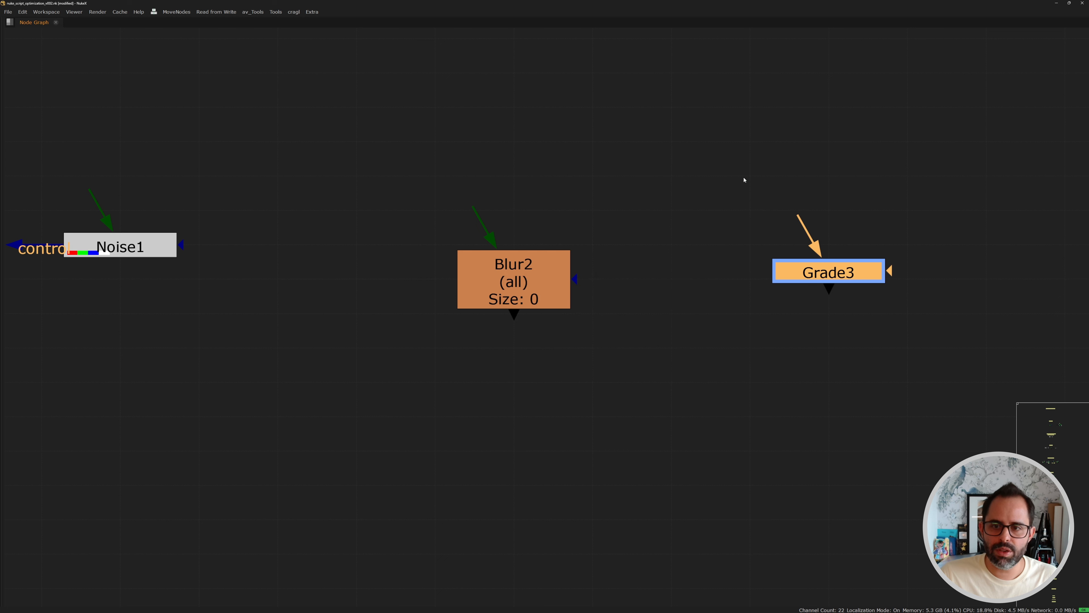
- Set the Blur2 node's channels to rgb and close its properties
{"action": "double_click", "coordinate": [502, 287]}
{"action": "left_click", "coordinate": [431, 192]}
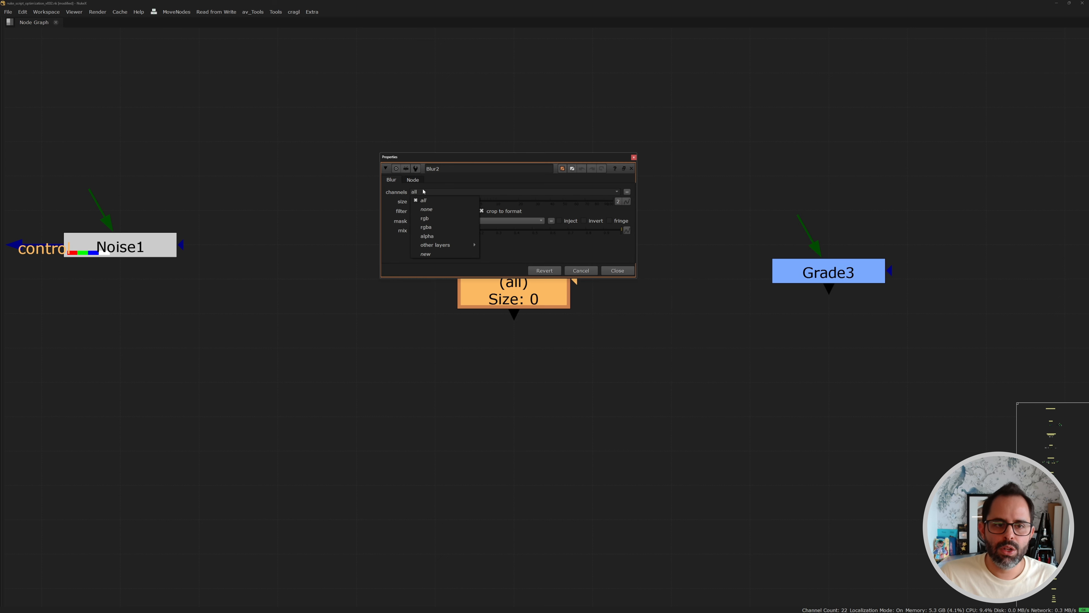
{"action": "left_click", "coordinate": [430, 218]}
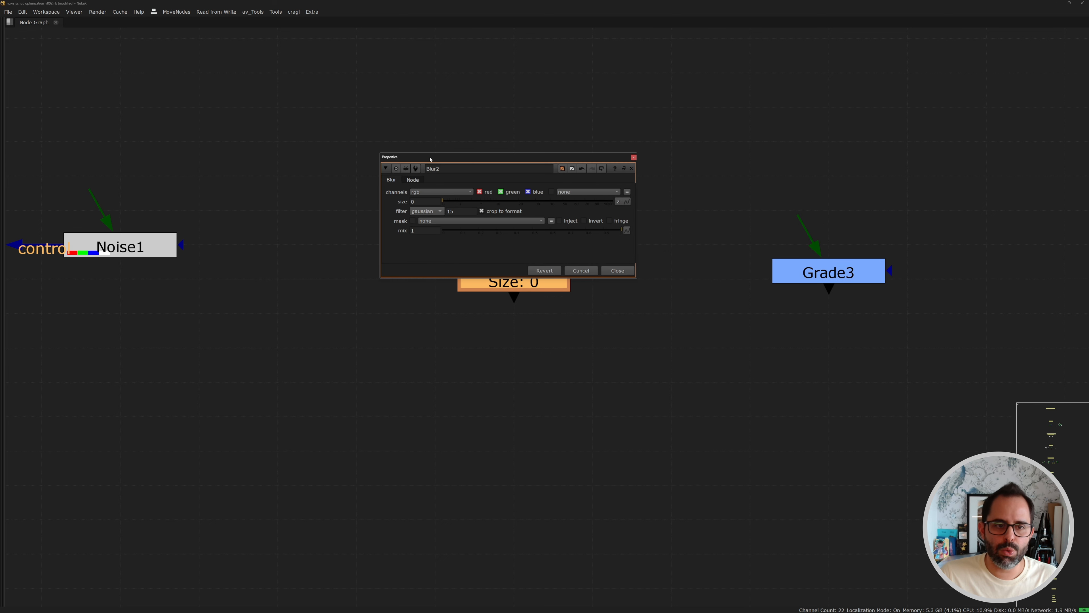
{"action": "left_click", "coordinate": [634, 158]}
- Set the Write1 node's channels to rgba and close its properties
{"action": "scroll", "coordinate": [636, 159], "scroll_direction": "down", "scroll_amount": 5}
{"action": "middle_click_drag", "start_coordinate": [288, 170], "coordinate": [630, 221]}
{"action": "scroll", "coordinate": [468, 240], "scroll_direction": "up", "scroll_amount": 2}
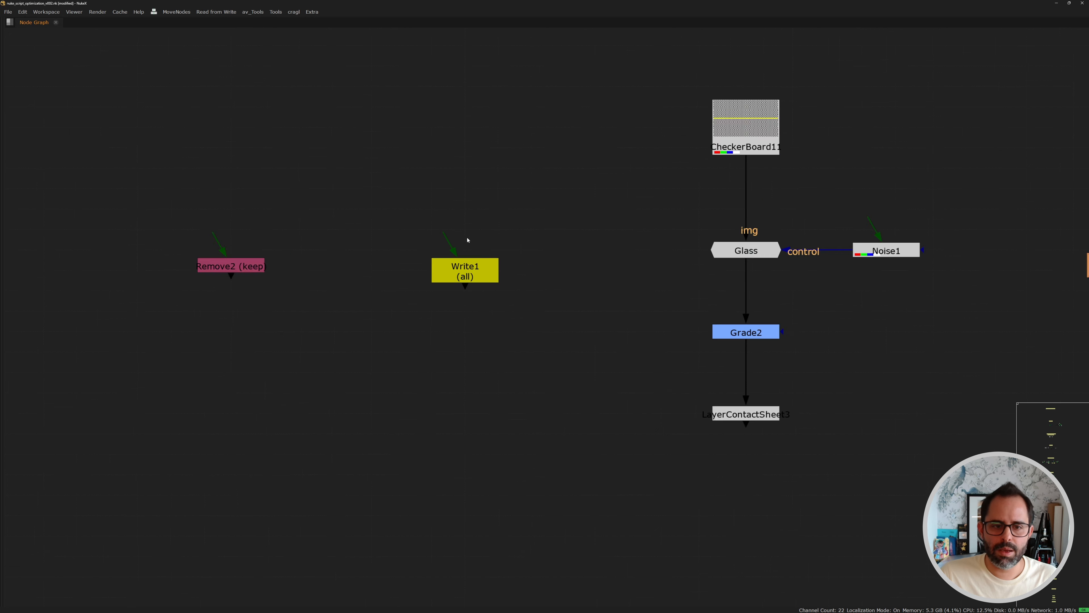
{"action": "scroll", "coordinate": [468, 240], "scroll_direction": "up", "scroll_amount": 3}
{"action": "middle_click_drag", "start_coordinate": [456, 308], "coordinate": [543, 308]}
{"action": "left_click", "coordinate": [544, 309]}
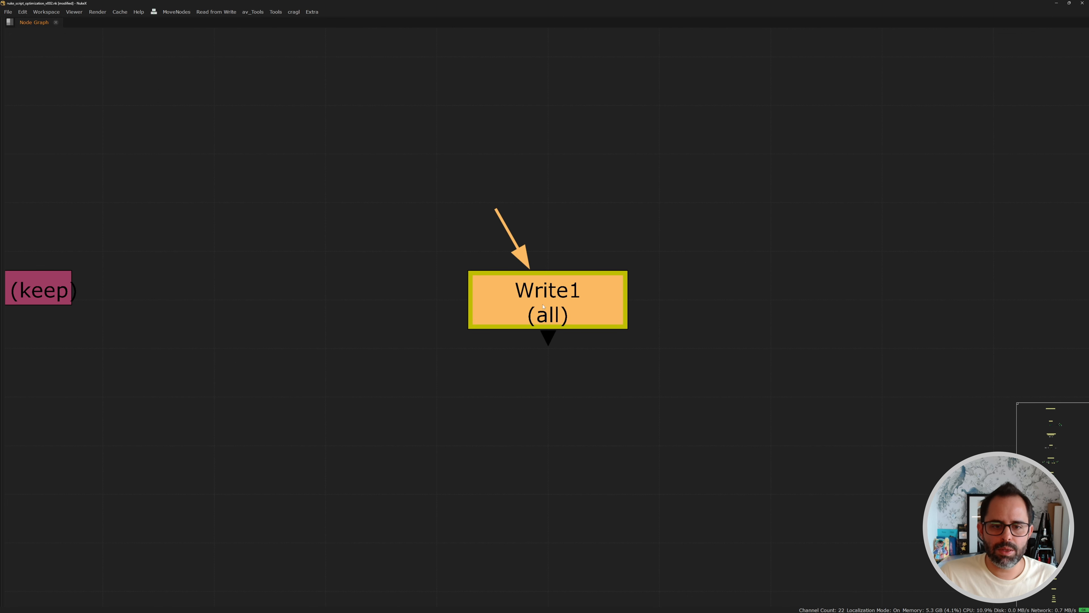
{"action": "double_click", "coordinate": [543, 306]}
{"action": "left_click_drag", "start_coordinate": [379, 152], "coordinate": [397, 103]}
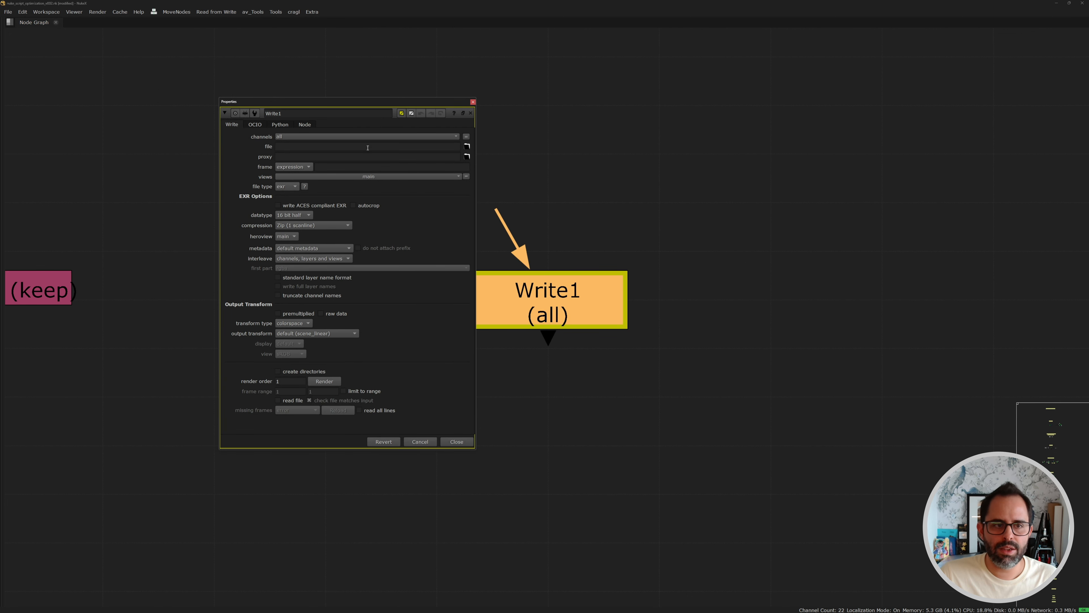
{"action": "left_click", "coordinate": [287, 137]}
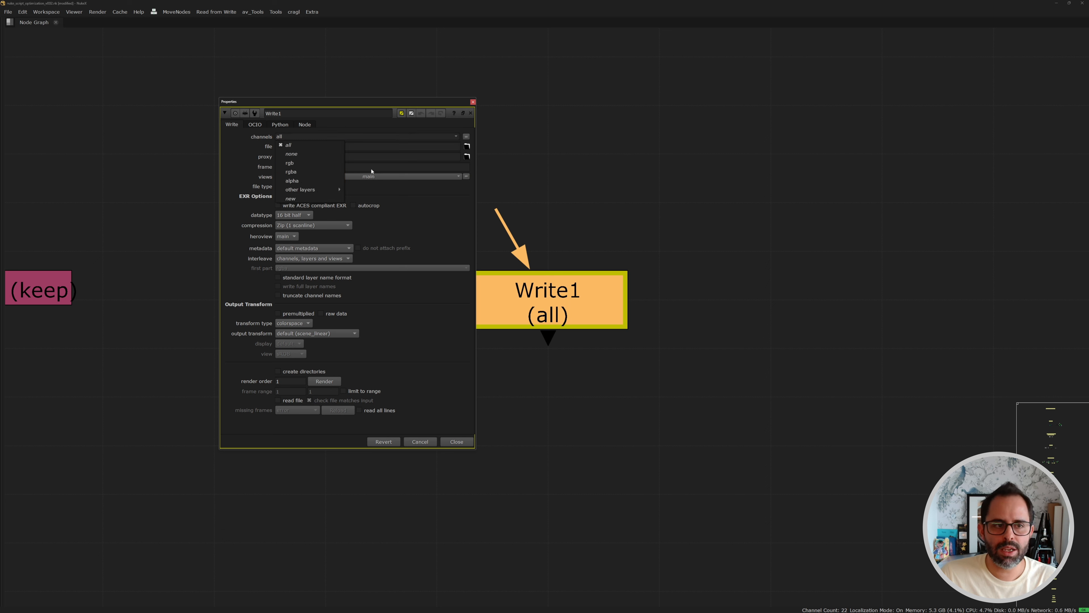
{"action": "left_click", "coordinate": [291, 172]}
{"action": "left_click", "coordinate": [473, 102]}
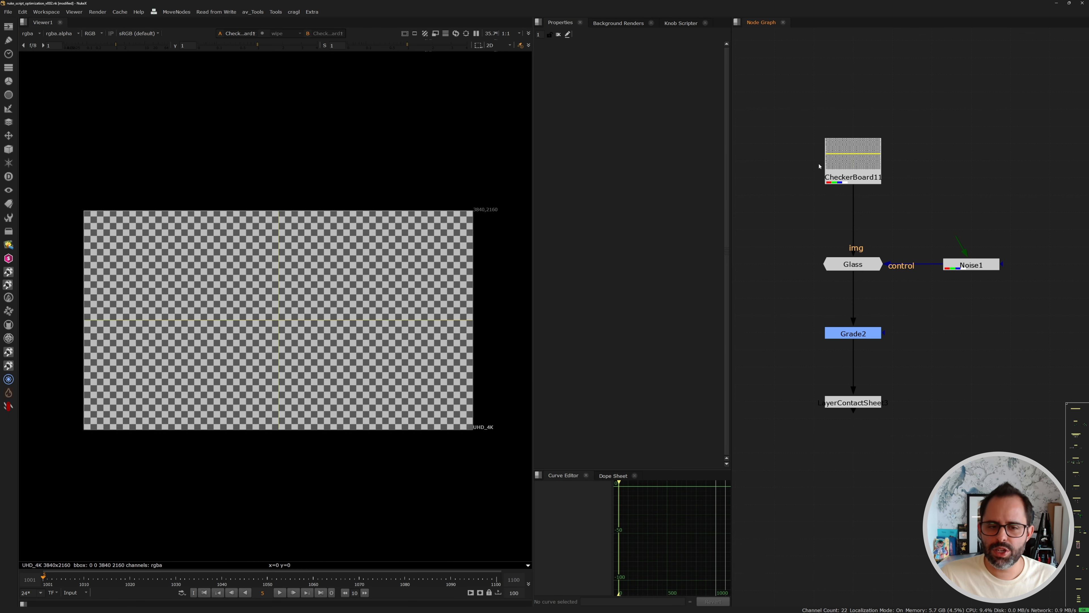
- View the CheckerBoard11 node in the viewer and frame the Glass branch below it
{"action": "left_click", "coordinate": [832, 172]}
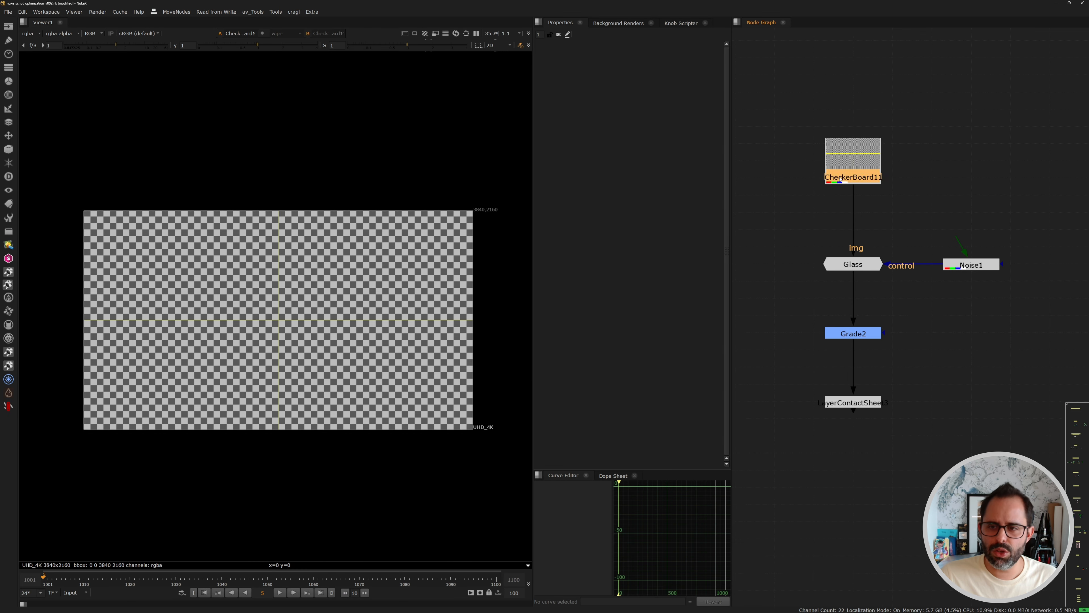
{"action": "key", "text": "1"}
{"action": "left_click", "coordinate": [815, 206]}
{"action": "scroll", "coordinate": [821, 252], "scroll_direction": "up", "scroll_amount": 2}
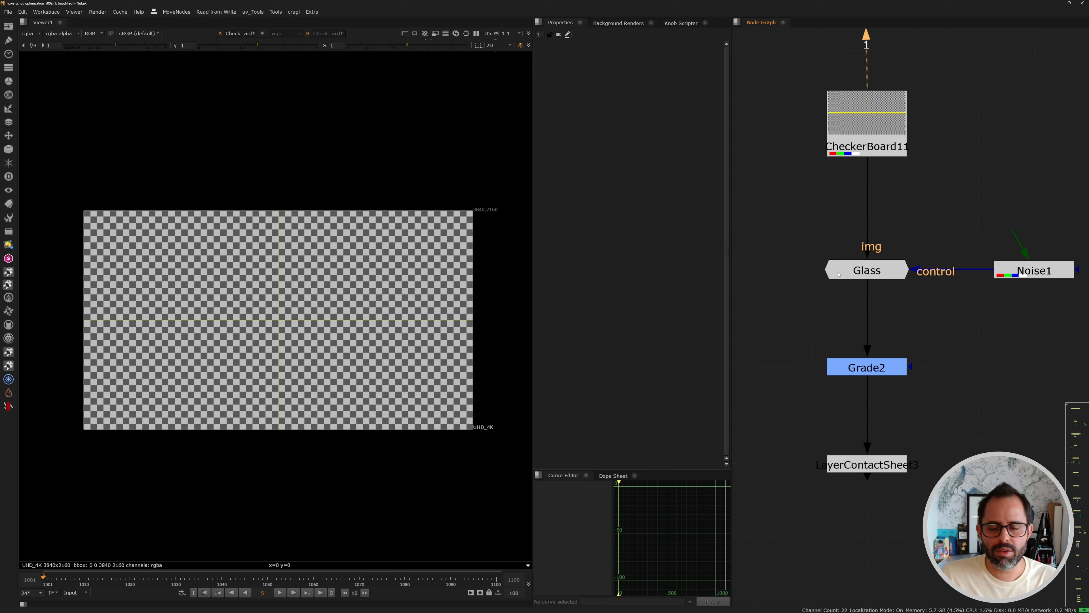
- View the Glass node and the Grade2 node below it in turn to compare their channels
{"action": "left_click_drag", "start_coordinate": [790, 226], "coordinate": [952, 311]}
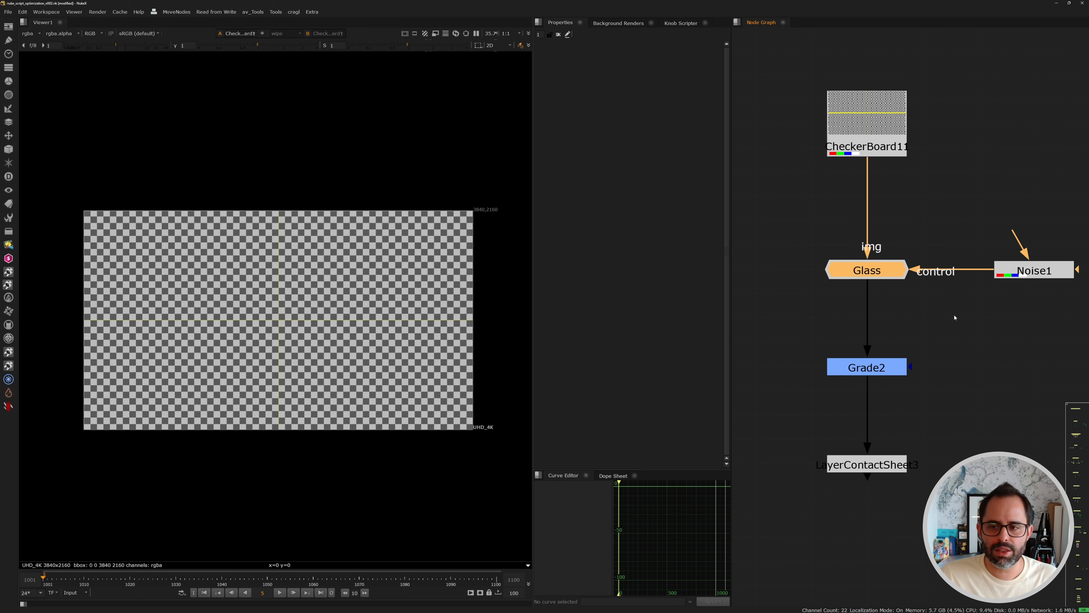
{"action": "key", "text": "1"}
{"action": "scroll", "coordinate": [820, 328], "scroll_direction": "up", "scroll_amount": 3}
{"action": "middle_click_drag", "start_coordinate": [865, 119], "coordinate": [817, 204]}
{"action": "scroll", "coordinate": [790, 232], "scroll_direction": "up", "scroll_amount": 2}
{"action": "left_click", "coordinate": [789, 229]}
{"action": "middle_click_drag", "start_coordinate": [808, 446], "coordinate": [821, 162]}
{"action": "left_click_drag", "start_coordinate": [741, 282], "coordinate": [1031, 402]}
{"action": "key", "text": "1"}
{"action": "scroll", "coordinate": [820, 348], "scroll_direction": "up", "scroll_amount": 2}
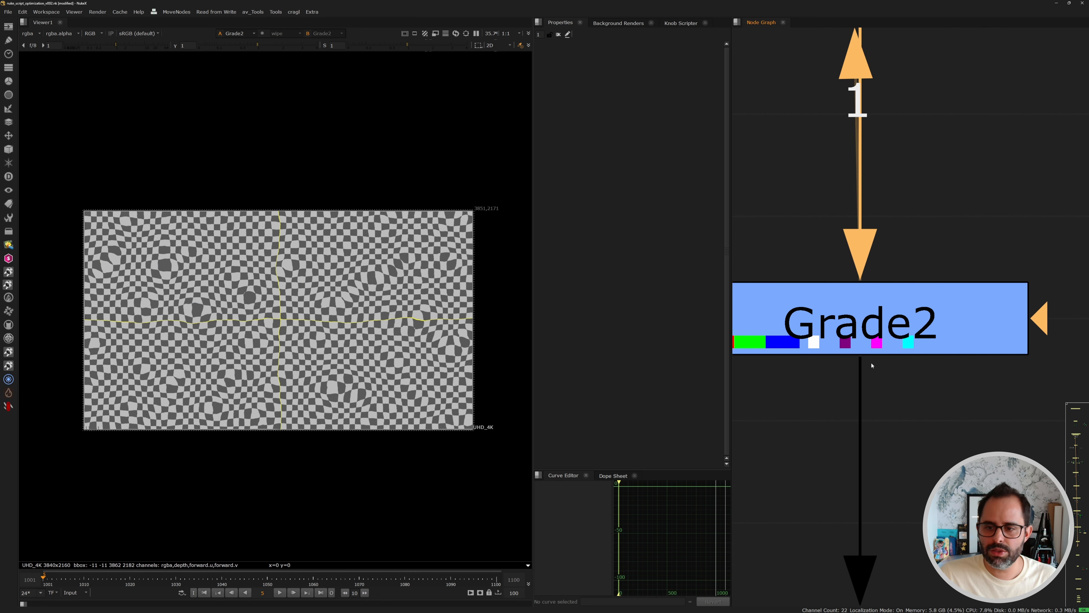
- View the LayerContactSheet3 node below Grade2 to inspect all layers passing through the Glass branch
{"action": "scroll", "coordinate": [872, 365], "scroll_direction": "down", "scroll_amount": 3}
{"action": "middle_click_drag", "start_coordinate": [820, 277], "coordinate": [827, 479]}
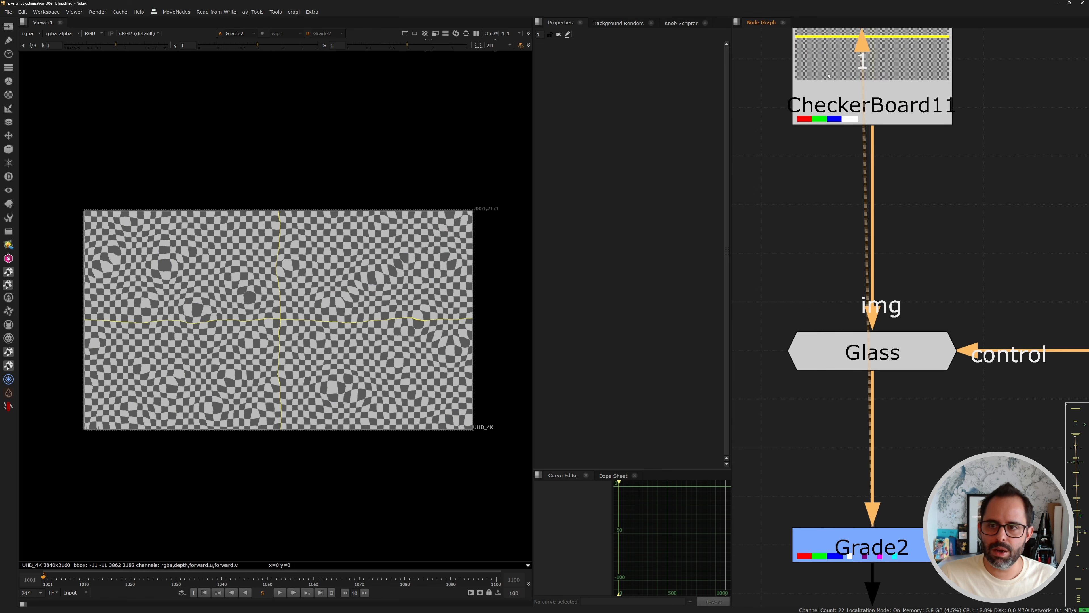
{"action": "middle_click_drag", "start_coordinate": [885, 577], "coordinate": [854, 293]}
{"action": "scroll", "coordinate": [853, 294], "scroll_direction": "down", "scroll_amount": 2}
{"action": "left_click", "coordinate": [840, 408]}
{"action": "key", "text": "1"}
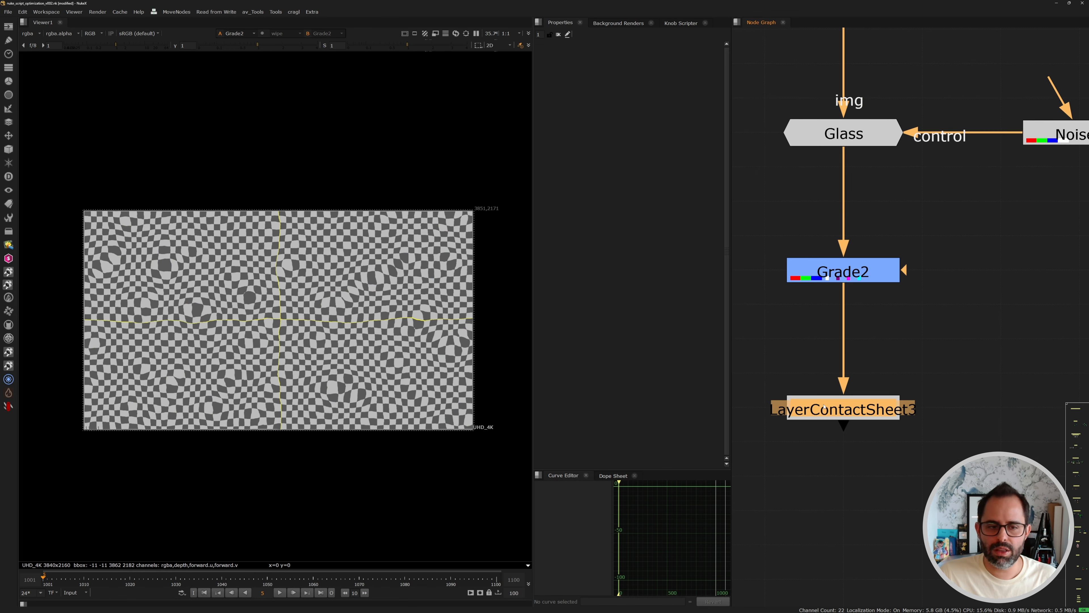
{"action": "left_click", "coordinate": [784, 378]}
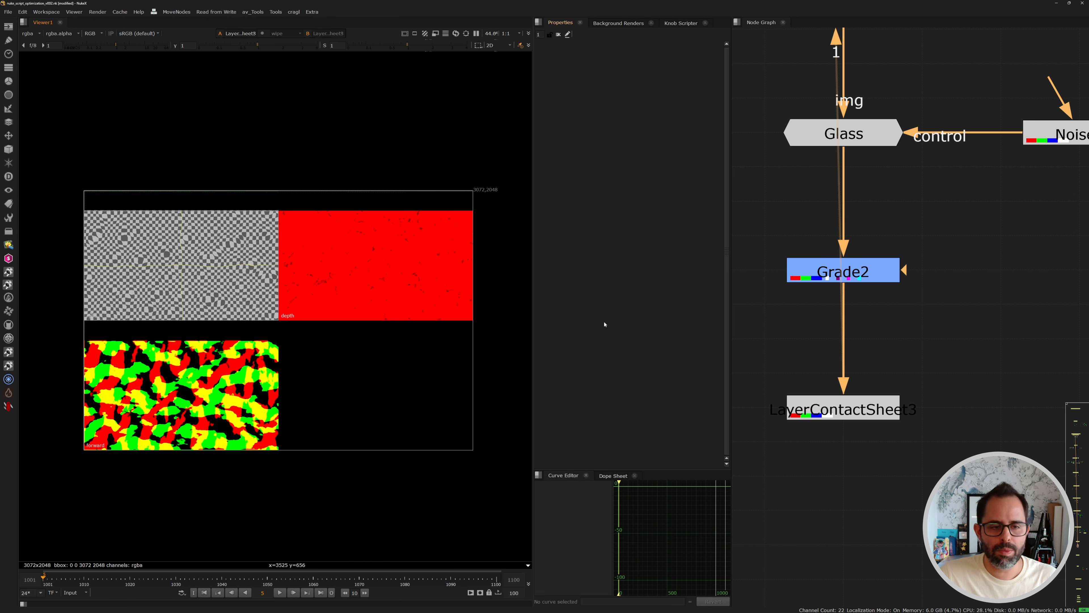
- Insert a Remove node between Grade2 and LayerContactSheet3, set to keep only RGBA, and view it
{"action": "middle_click_drag", "start_coordinate": [836, 186], "coordinate": [837, 252]}
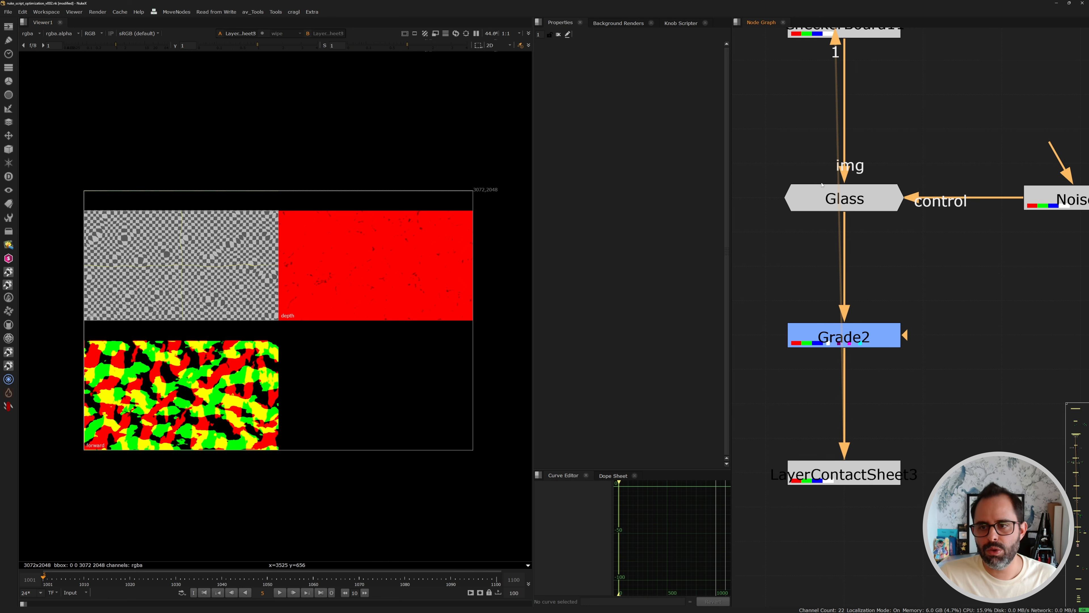
{"action": "left_click", "coordinate": [843, 200]}
{"action": "left_click_drag", "start_coordinate": [768, 157], "coordinate": [955, 244]}
{"action": "middle_click_drag", "start_coordinate": [827, 339], "coordinate": [841, 295]}
{"action": "left_click", "coordinate": [830, 297]}
{"action": "key", "text": "grave"}
{"action": "left_click", "coordinate": [805, 378]}
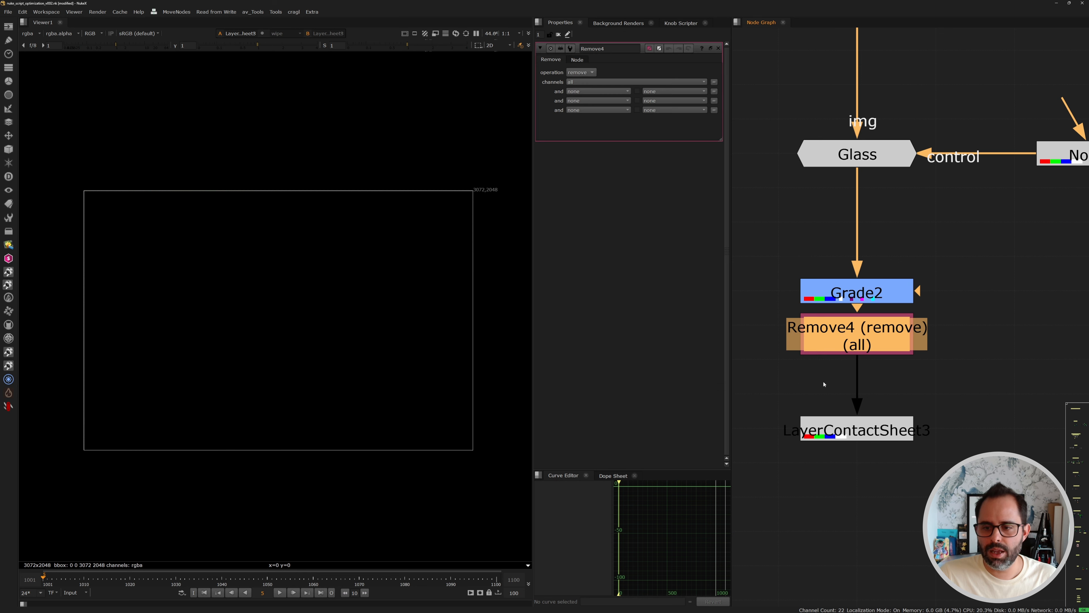
{"action": "key", "text": "grave"}
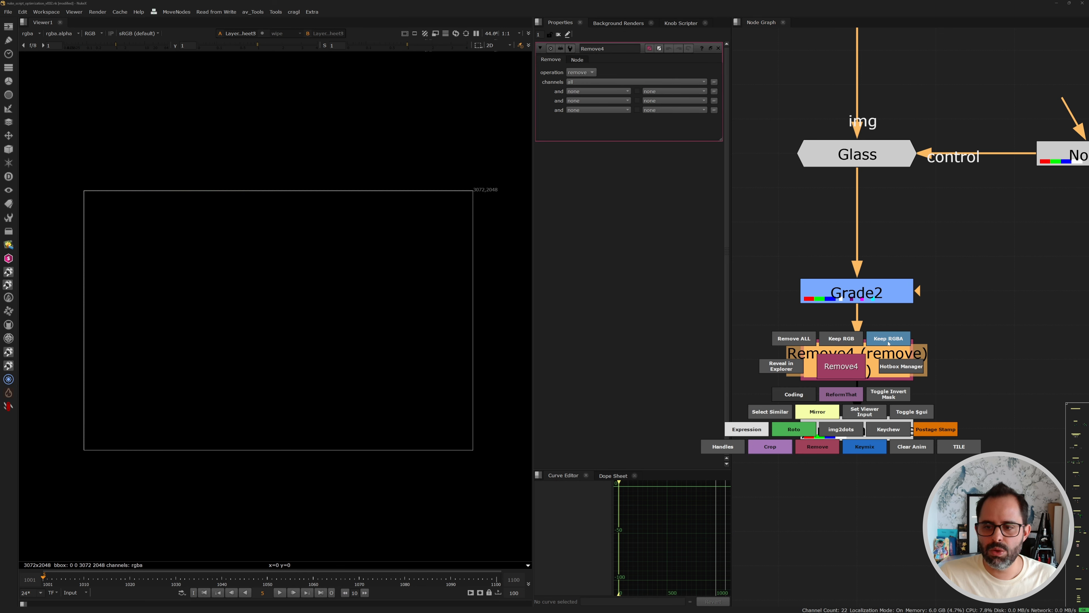
{"action": "key", "text": "grave"}
{"action": "left_click", "coordinate": [947, 319]}
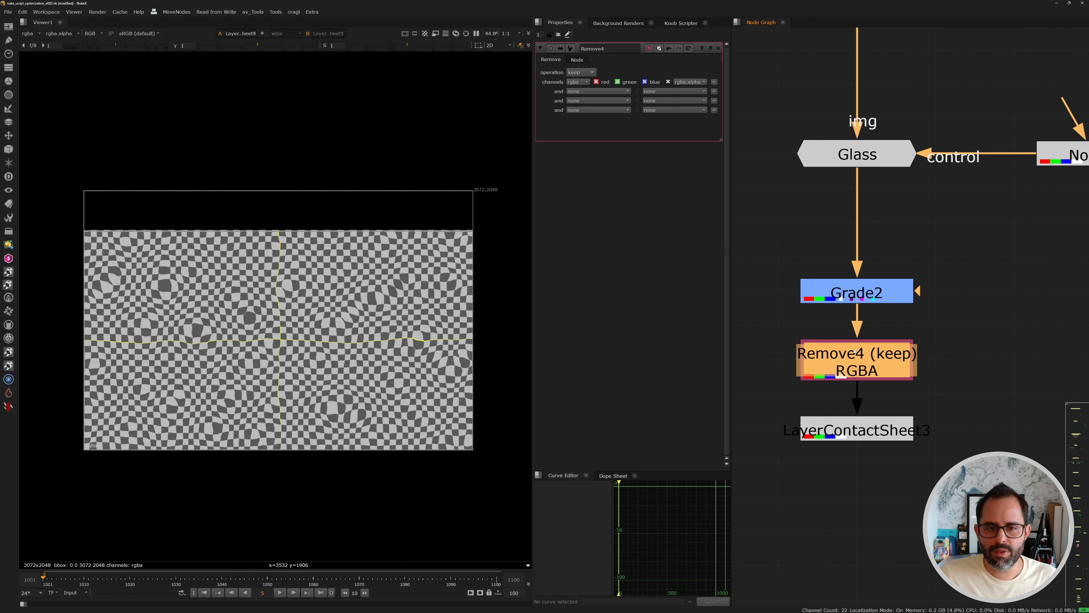
{"action": "key", "text": "1"}
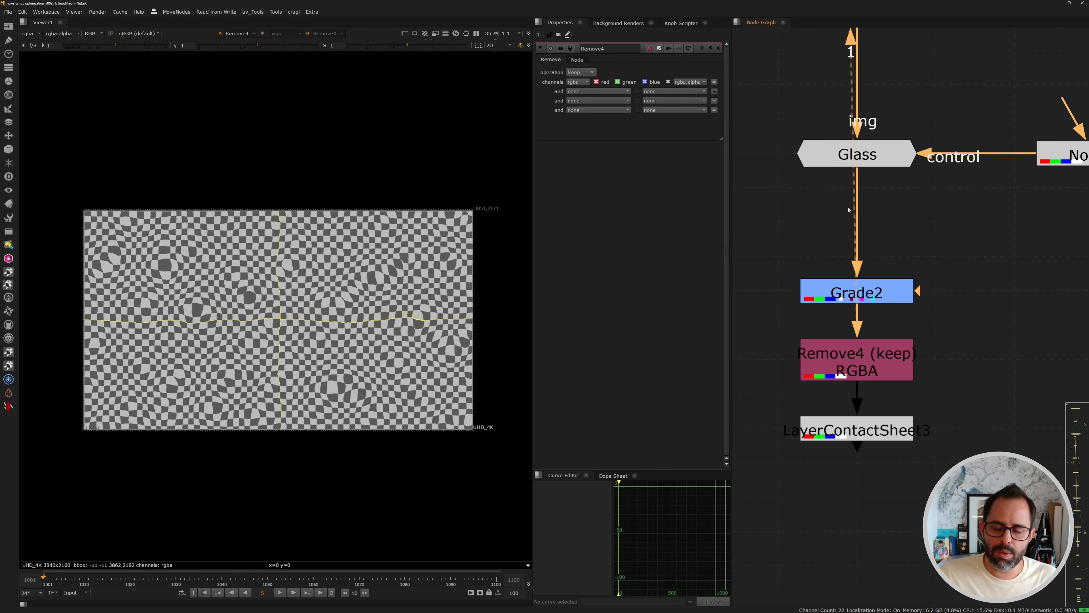
{"action": "left_click", "coordinate": [862, 373]}
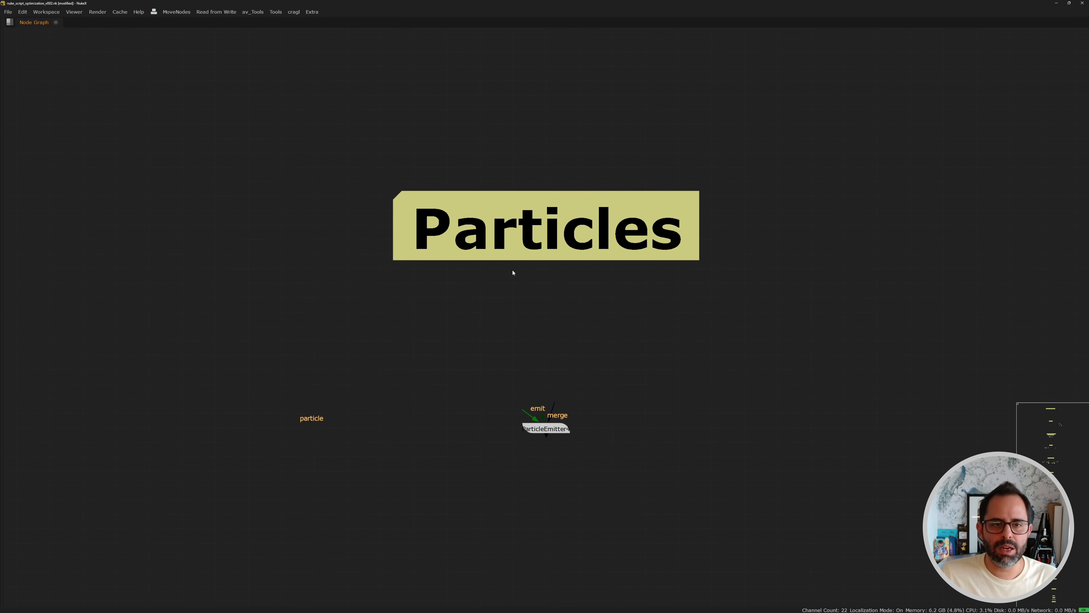
- Disable the ParticleEmitter node below the Particles heading
{"action": "left_click_drag", "start_coordinate": [469, 326], "coordinate": [596, 460]}
{"action": "key", "text": "d"}
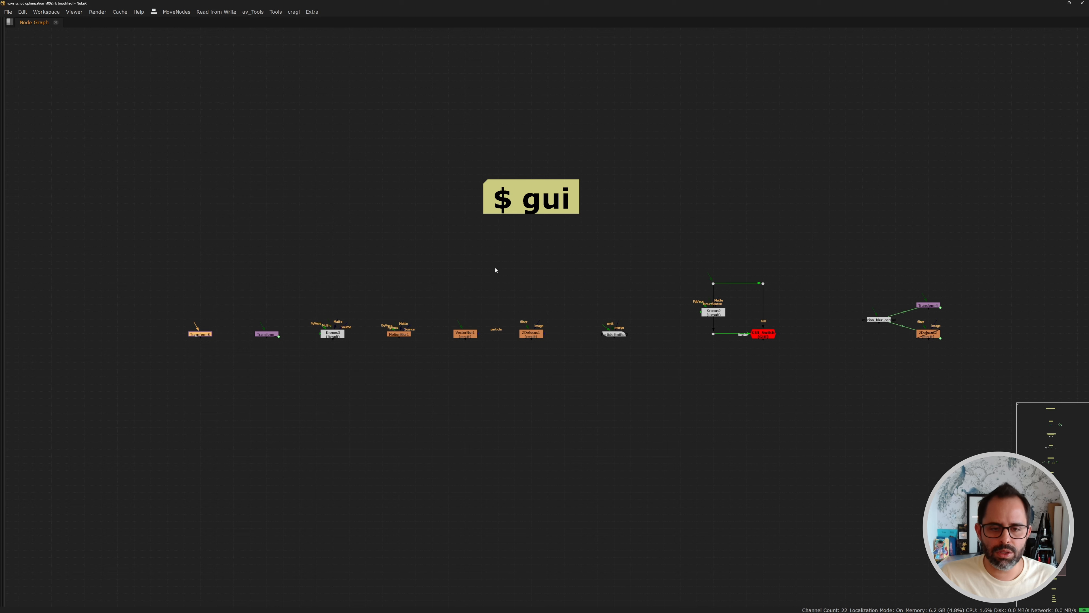
- Add the expression $gui to the Disable setting of the VectorBlur1 node in the $ gui section
{"action": "scroll", "coordinate": [464, 339], "scroll_direction": "up", "scroll_amount": 5}
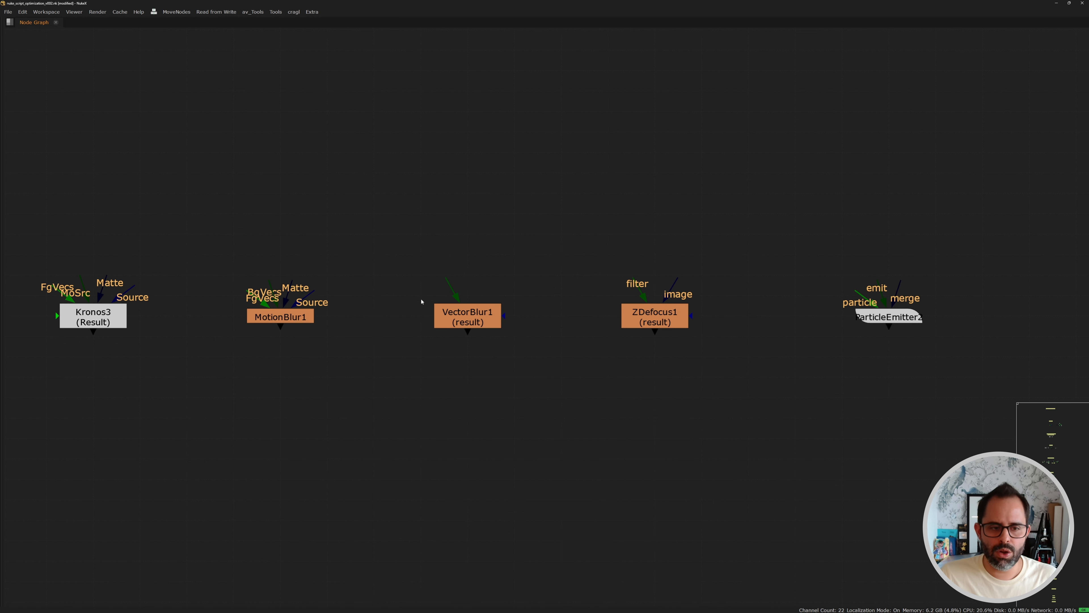
{"action": "double_click", "coordinate": [471, 320]}
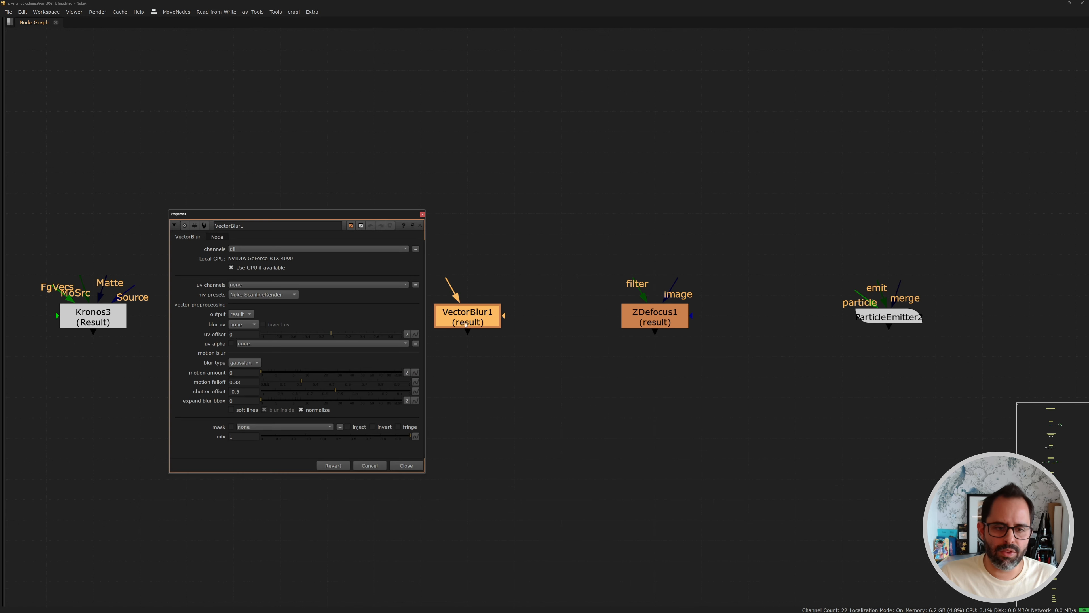
{"action": "left_click_drag", "start_coordinate": [388, 209], "coordinate": [456, 76]}
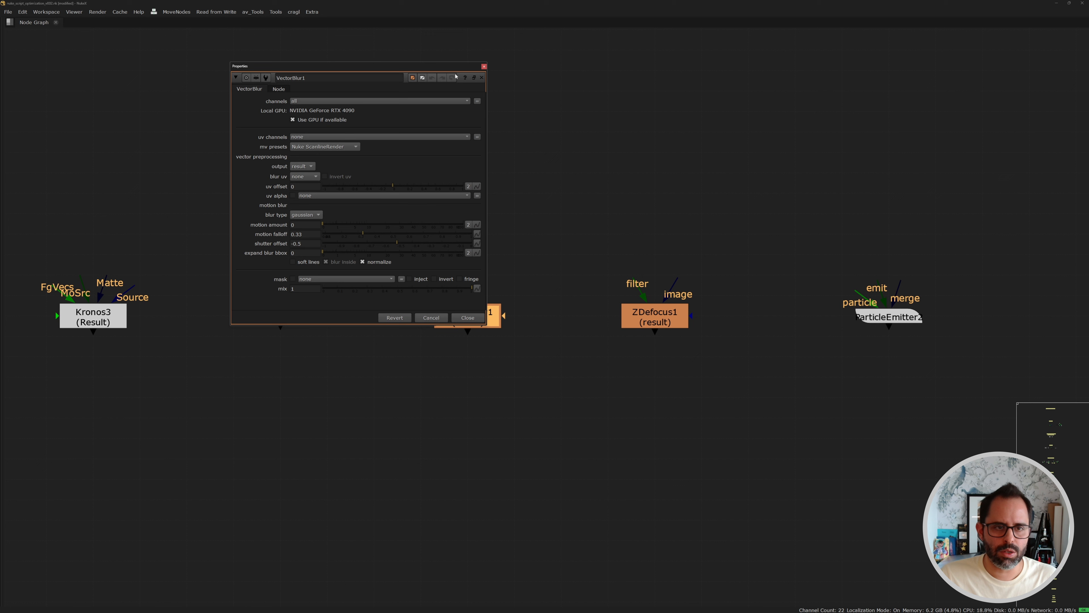
{"action": "left_click", "coordinate": [279, 89]}
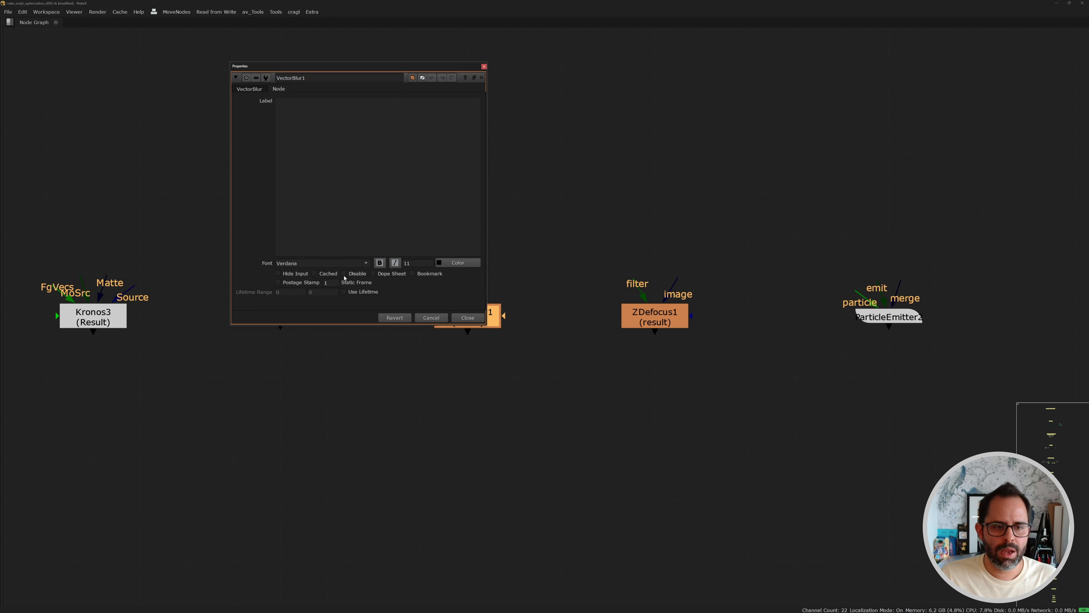
{"action": "right_click", "coordinate": [353, 276]}
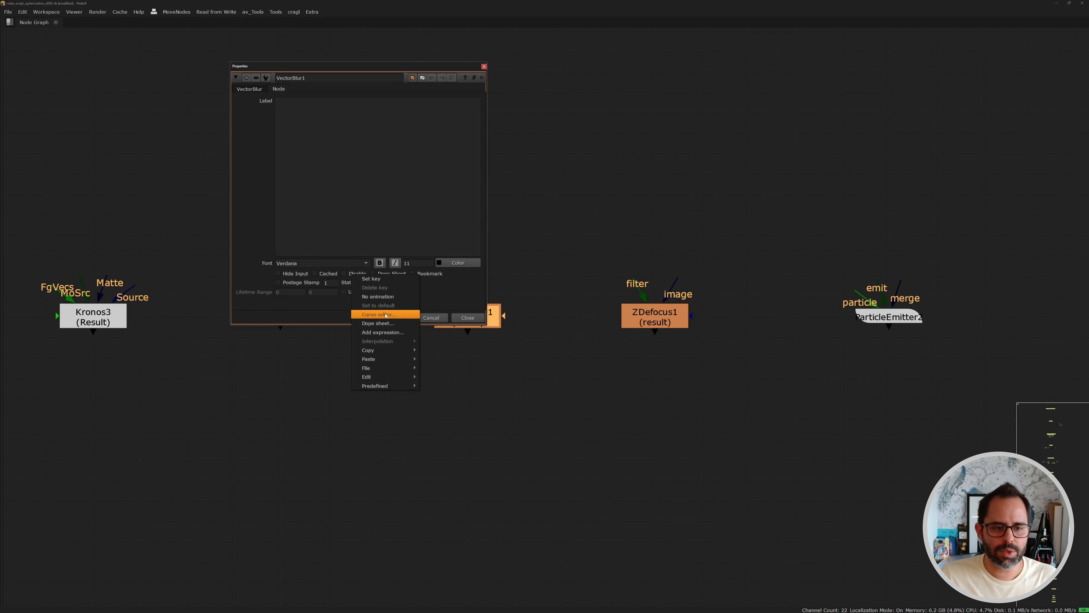
{"action": "left_click", "coordinate": [377, 332]}
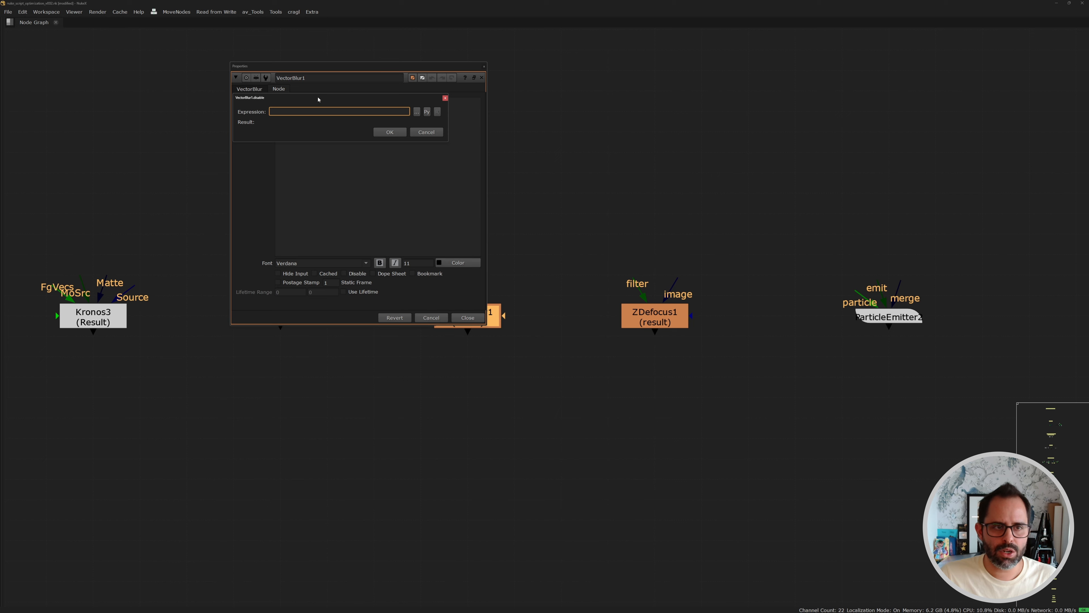
{"action": "left_click_drag", "start_coordinate": [319, 99], "coordinate": [453, 168]}
{"action": "type", "text": "8"}
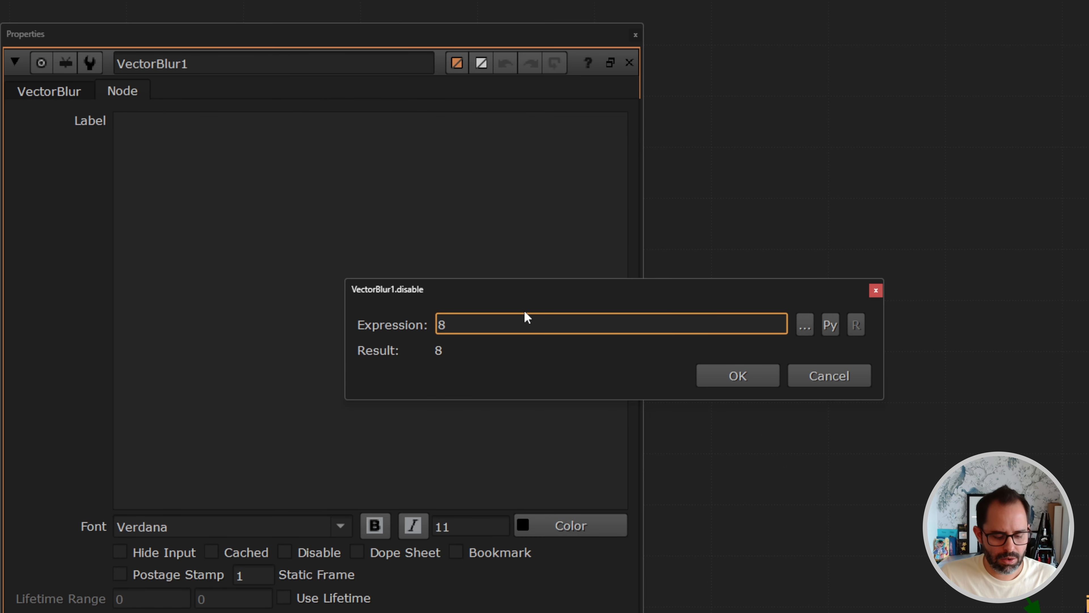
{"action": "key", "text": "BackSpace"}
{"action": "type", "text": "$gui"}
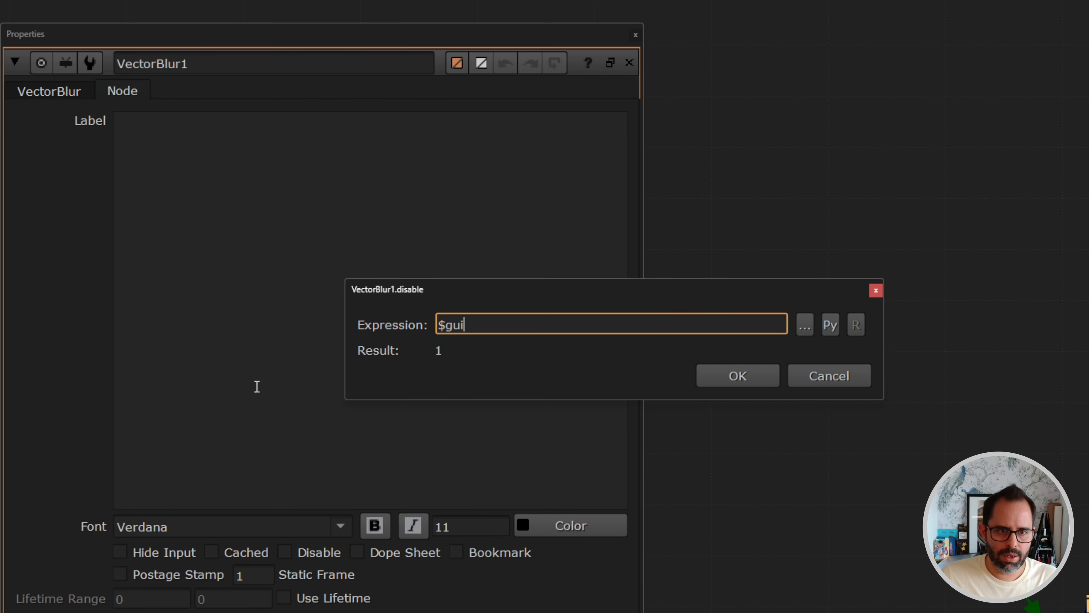
- Invert VectorBlur1's Disable expression to !$gui and apply it
{"action": "key", "text": "Home"}
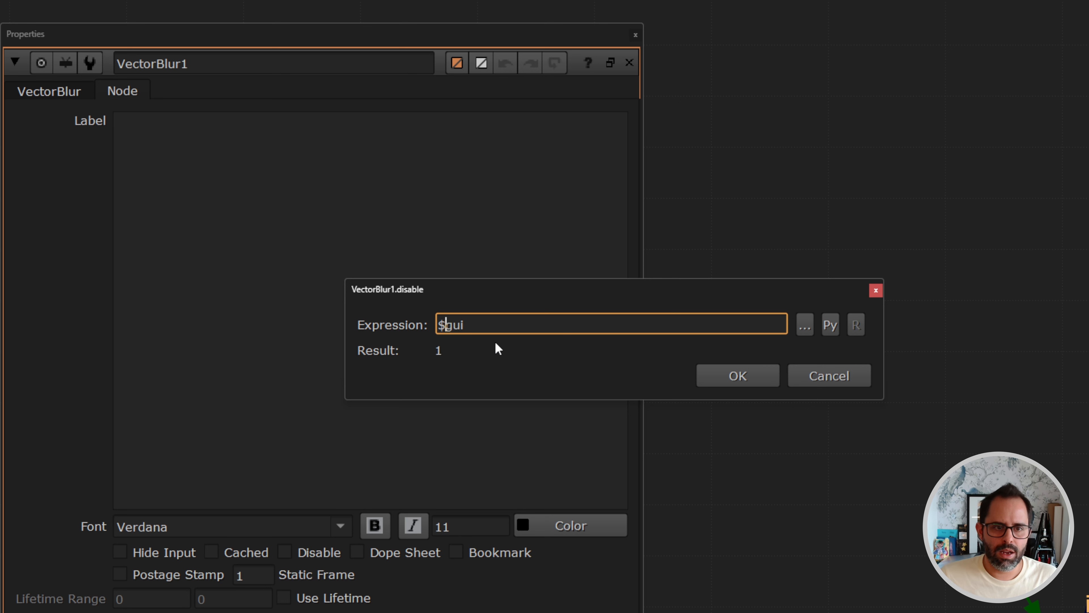
{"action": "type", "text": "!"}
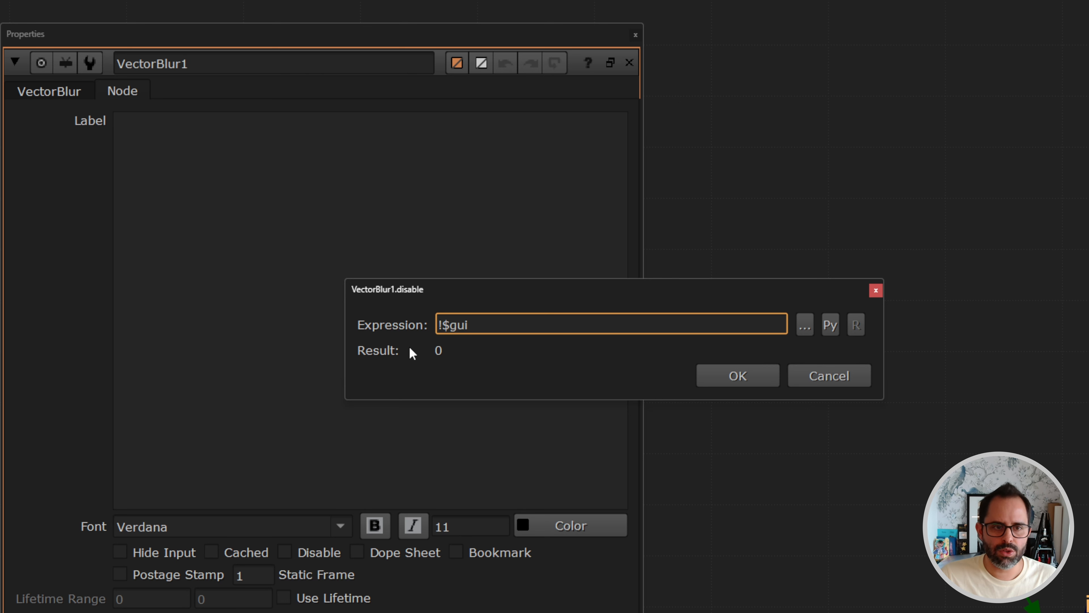
{"action": "left_click", "coordinate": [752, 377]}
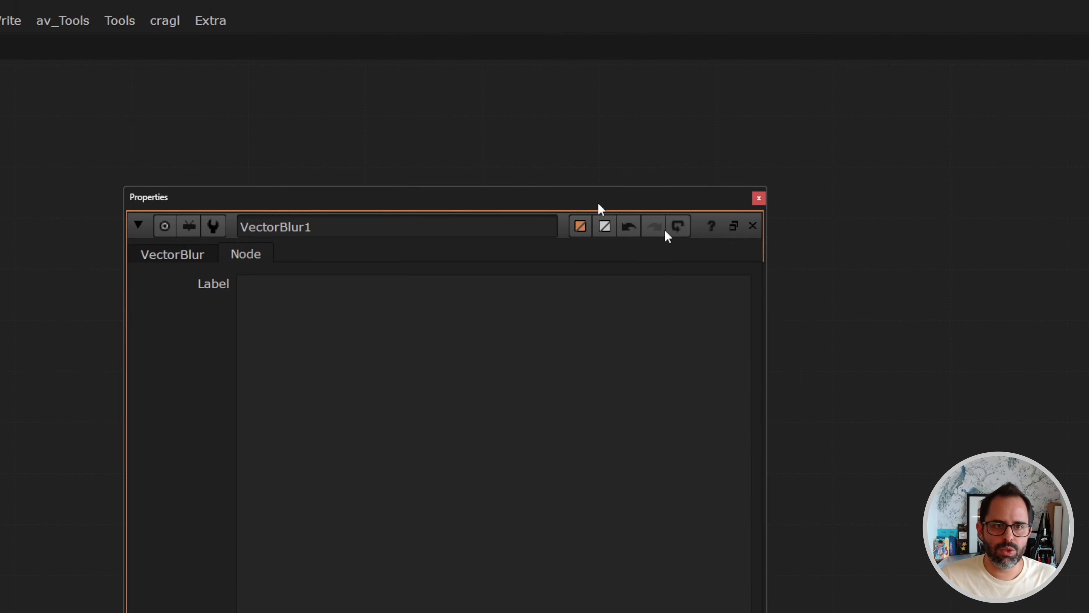
- Set VectorBlur1's Disable expression to $gui and close the node's properties
{"action": "right_click", "coordinate": [308, 554]}
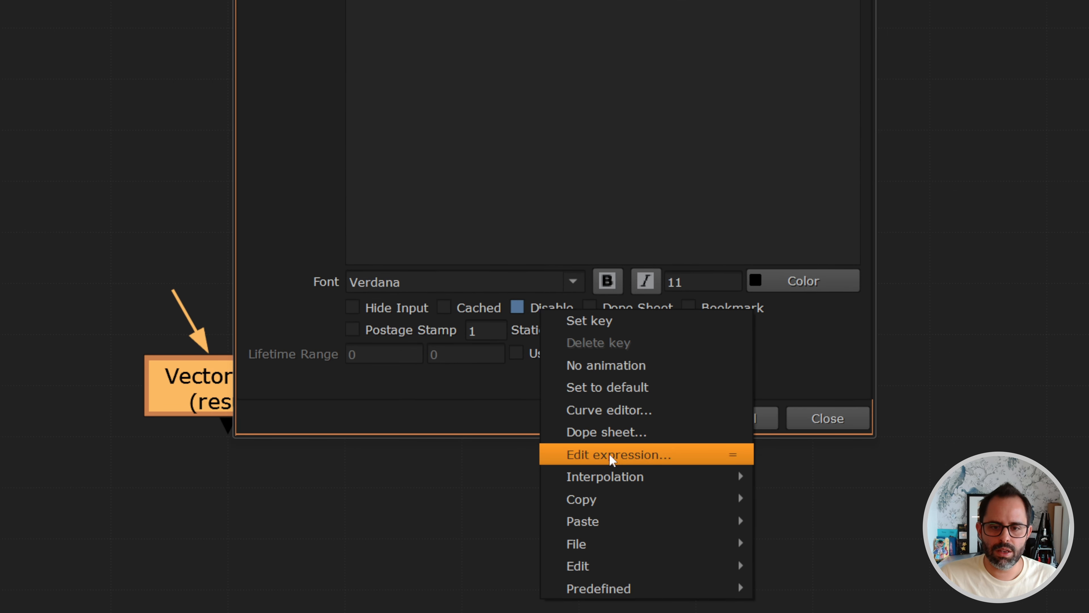
{"action": "left_click", "coordinate": [618, 454]}
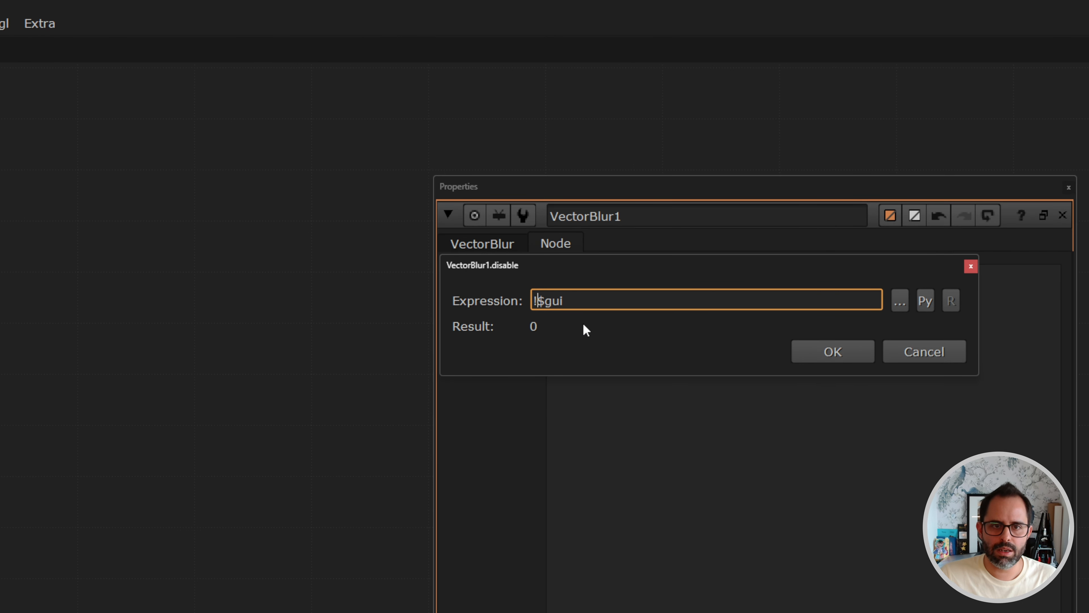
{"action": "key", "text": "BackSpace"}
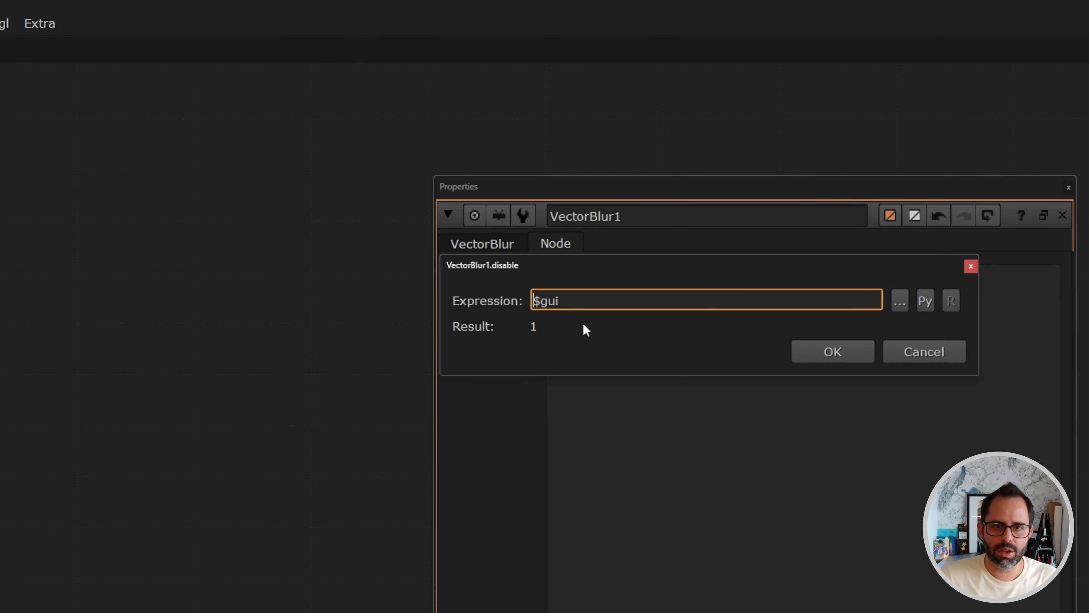
{"action": "left_click", "coordinate": [797, 353]}
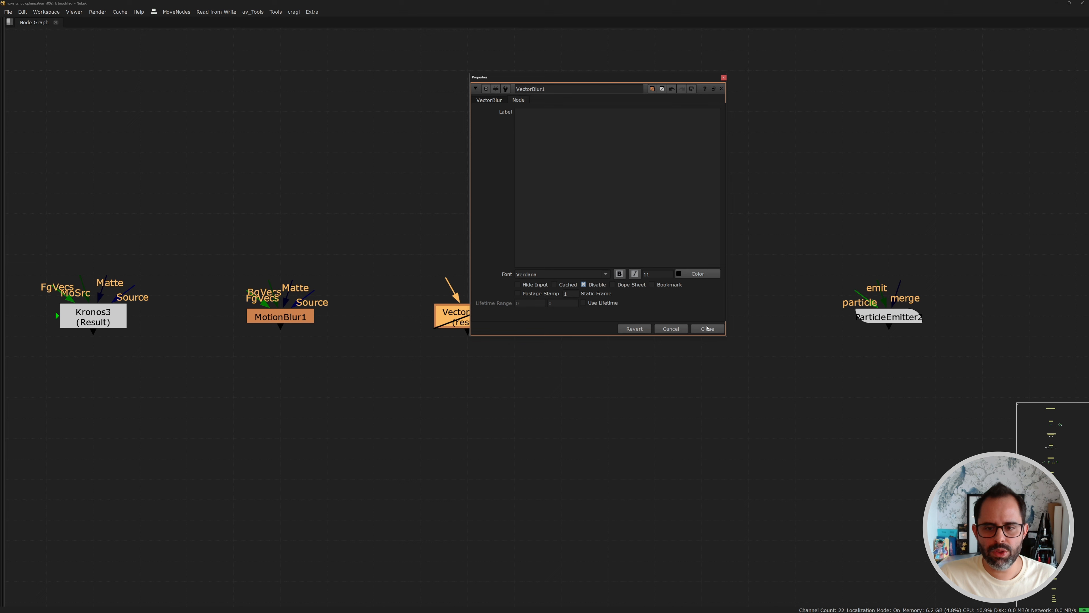
{"action": "left_click", "coordinate": [707, 328]}
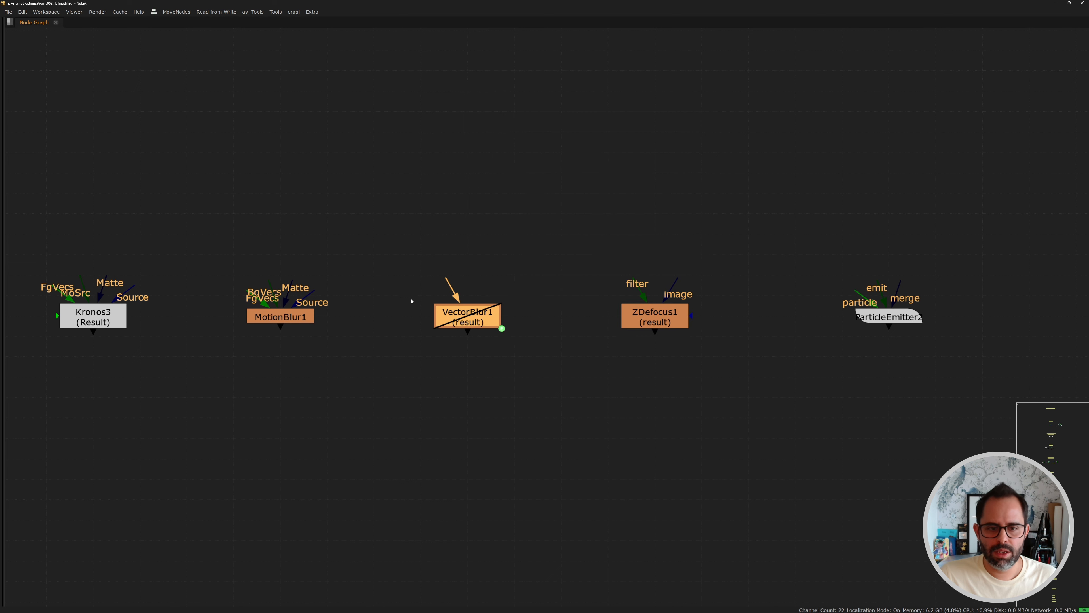
{"action": "left_click_drag", "start_coordinate": [399, 271], "coordinate": [528, 355]}
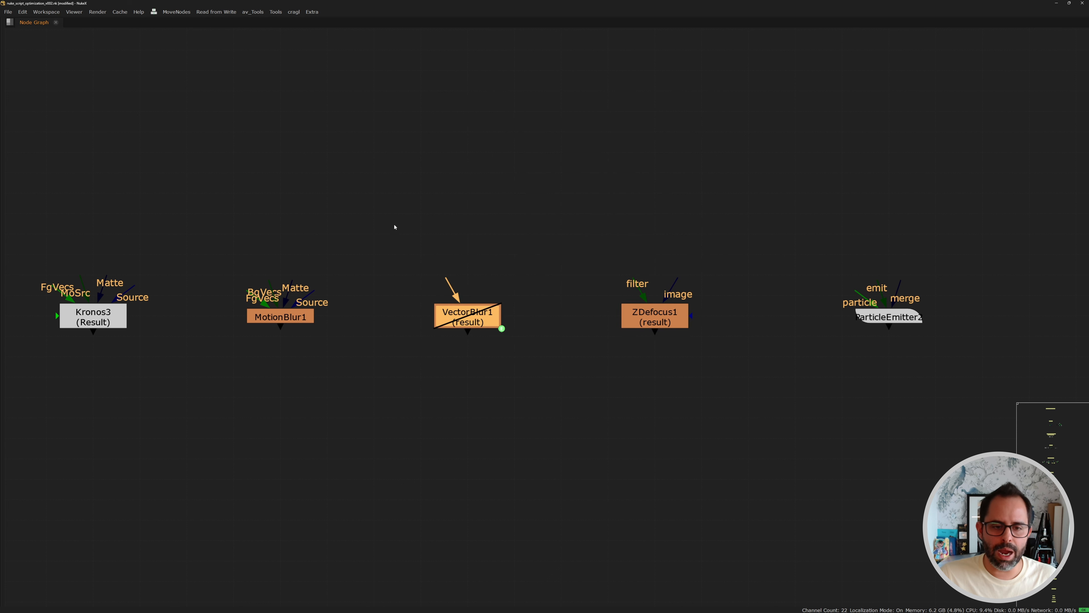
{"action": "left_click_drag", "start_coordinate": [395, 225], "coordinate": [535, 357]}
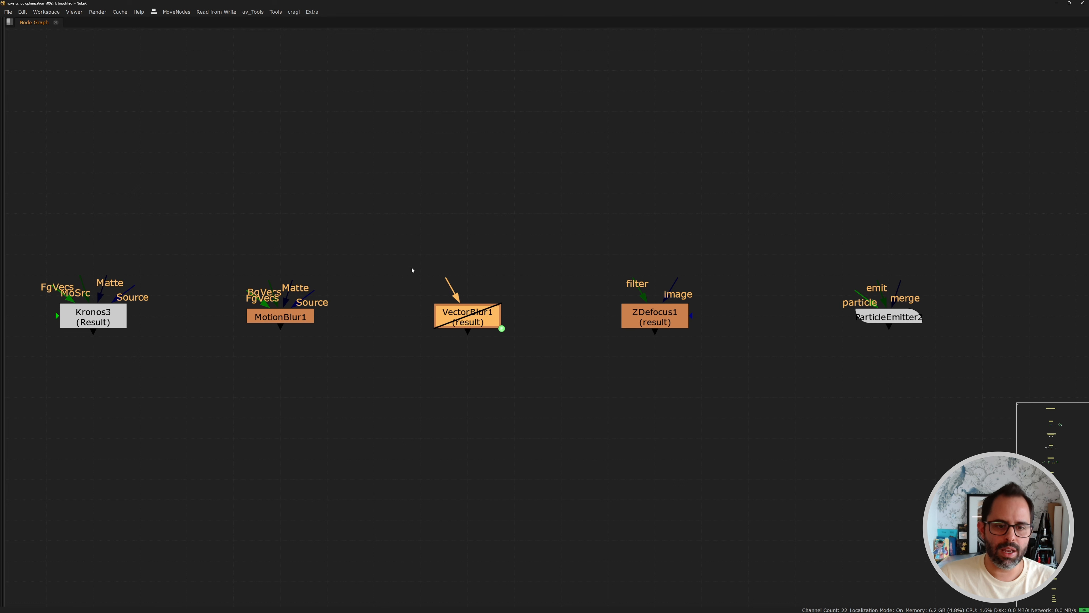
{"action": "left_click_drag", "start_coordinate": [413, 257], "coordinate": [558, 380]}
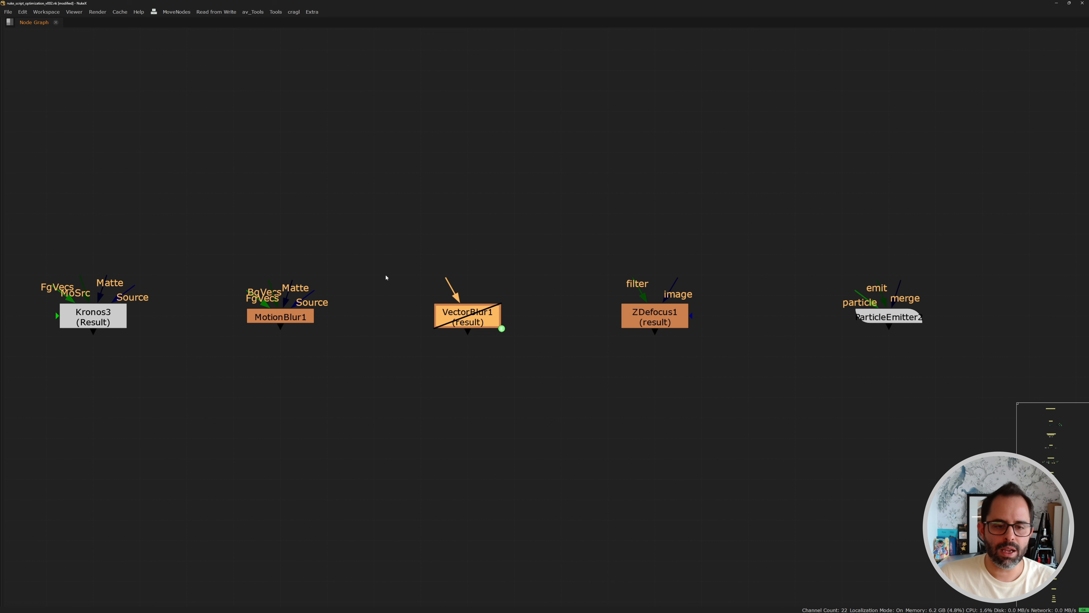
{"action": "key", "text": "alt+b"}
{"action": "left_click_drag", "start_coordinate": [598, 406], "coordinate": [538, 386]}
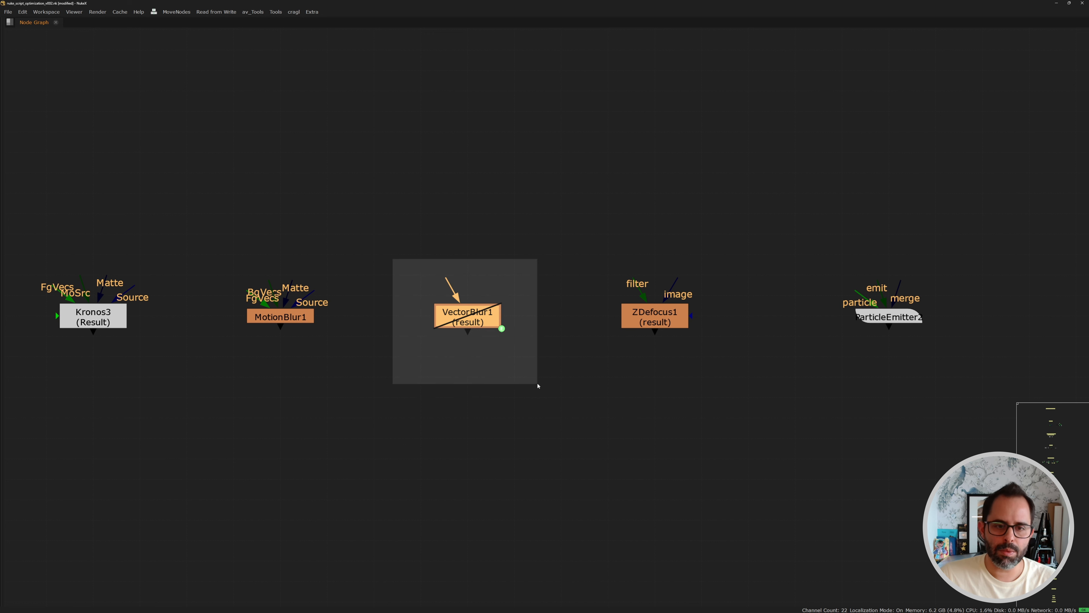
{"action": "key", "text": "Delete"}
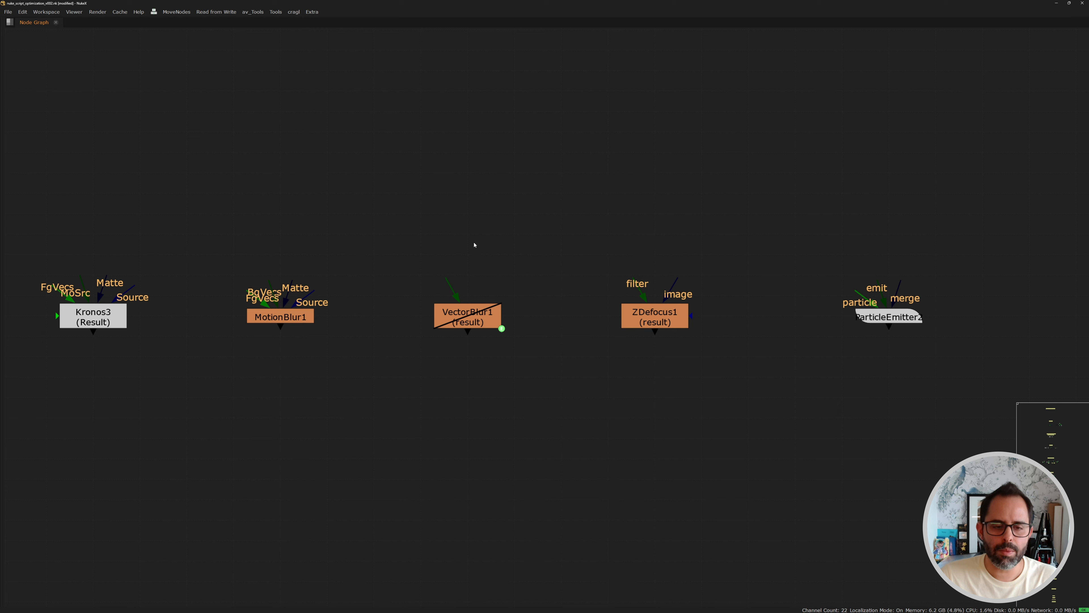
- Reopen VectorBlur1's properties and remove the expression from its Disable setting
{"action": "double_click", "coordinate": [472, 317]}
{"action": "right_click", "coordinate": [583, 288]}
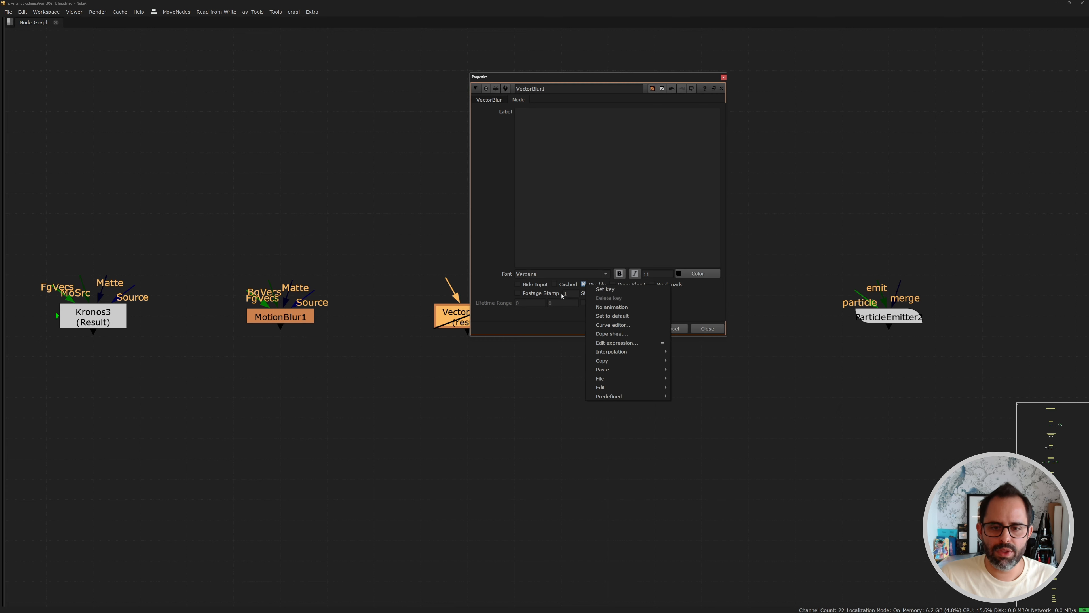
{"action": "left_click", "coordinate": [598, 308]}
{"action": "left_click", "coordinate": [560, 317]}
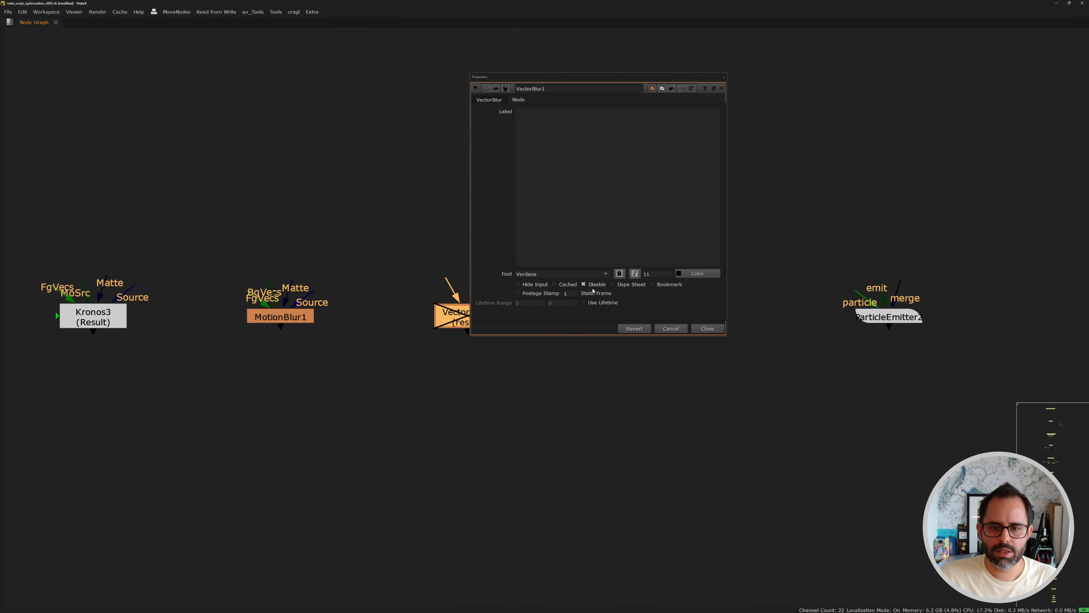
- Close VectorBlur1's properties and open the properties of Transform8 and Transform_ side by side
{"action": "key", "text": "Escape"}
{"action": "scroll", "coordinate": [416, 275], "scroll_direction": "down", "scroll_amount": 3}
{"action": "middle_click_drag", "start_coordinate": [130, 304], "coordinate": [375, 333]}
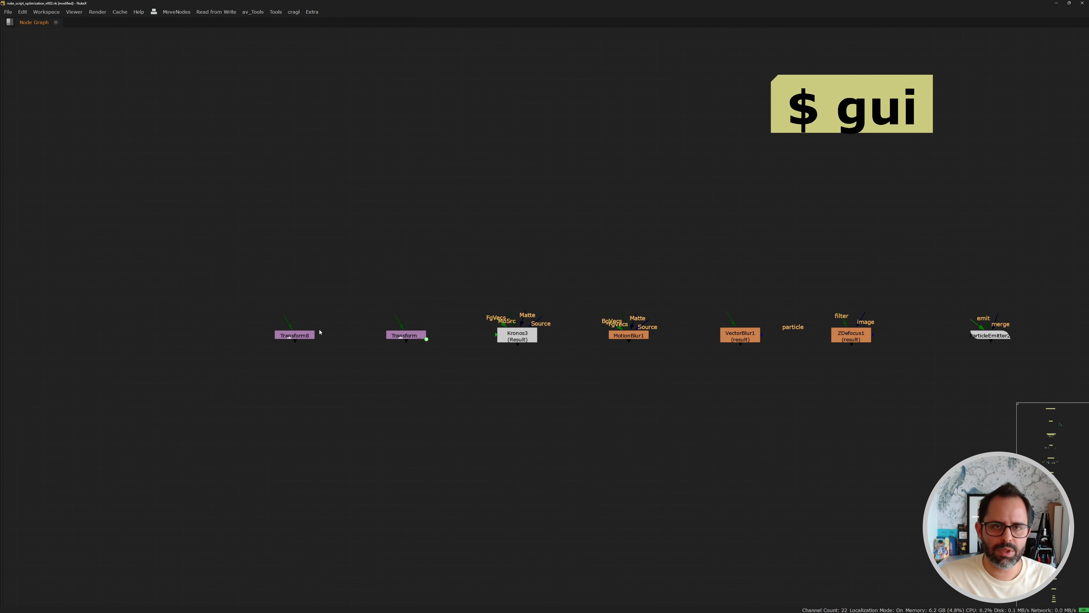
{"action": "scroll", "coordinate": [319, 332], "scroll_direction": "up", "scroll_amount": 5}
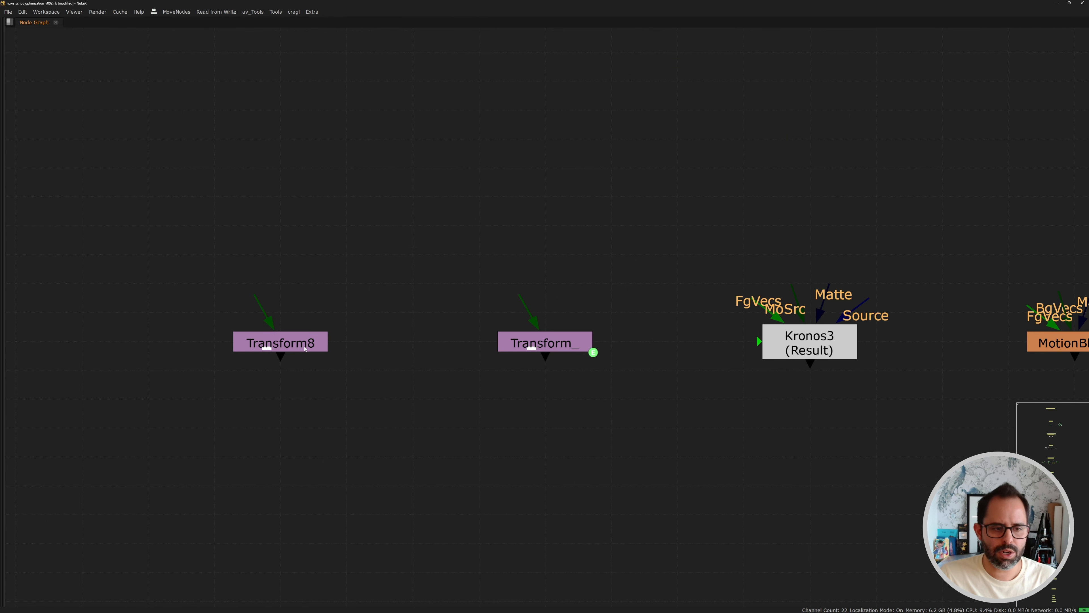
{"action": "double_click", "coordinate": [288, 342]}
{"action": "left_click_drag", "start_coordinate": [543, 103], "coordinate": [296, 78]}
{"action": "left_click", "coordinate": [452, 340]}
{"action": "double_click", "coordinate": [506, 333]}
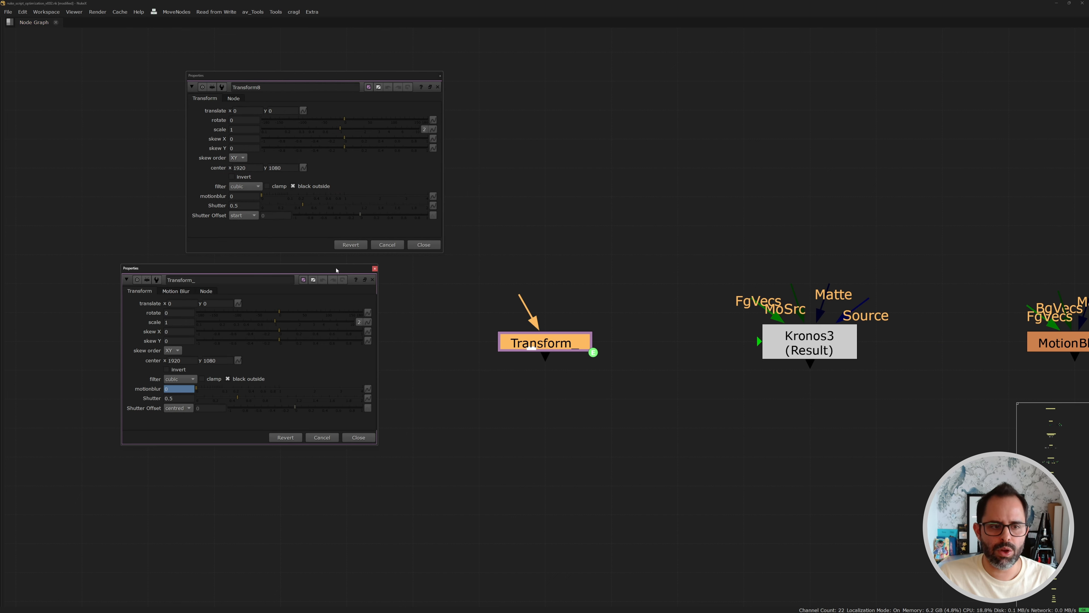
{"action": "left_click_drag", "start_coordinate": [337, 269], "coordinate": [673, 78]}
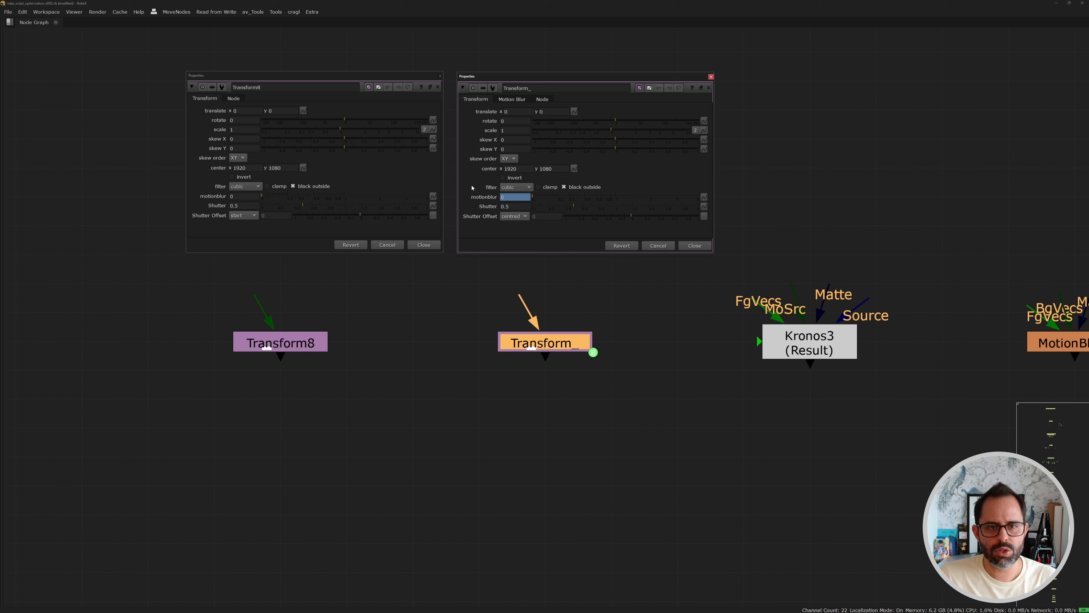
- Set the motion blur Render samples of the Transform_ node to 3
{"action": "left_click", "coordinate": [510, 100]}
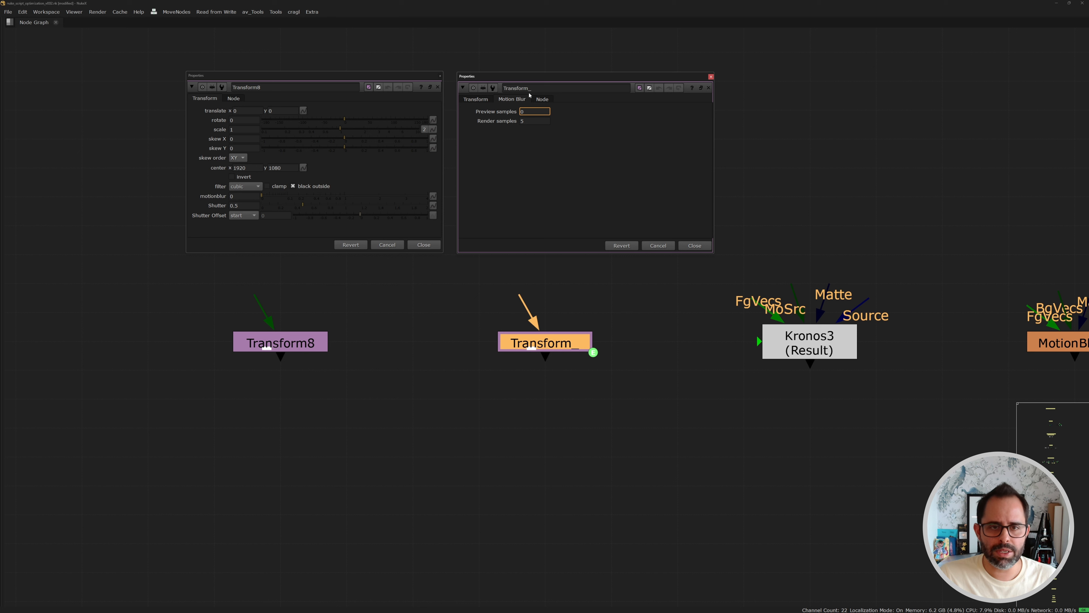
{"action": "left_click", "coordinate": [532, 120]}
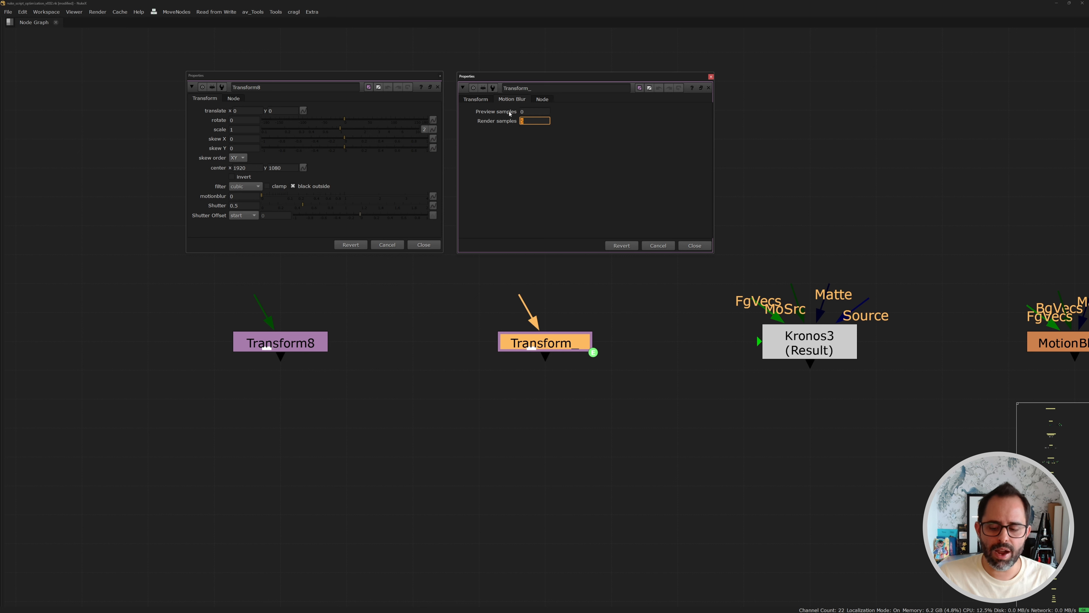
{"action": "key", "text": "Return"}
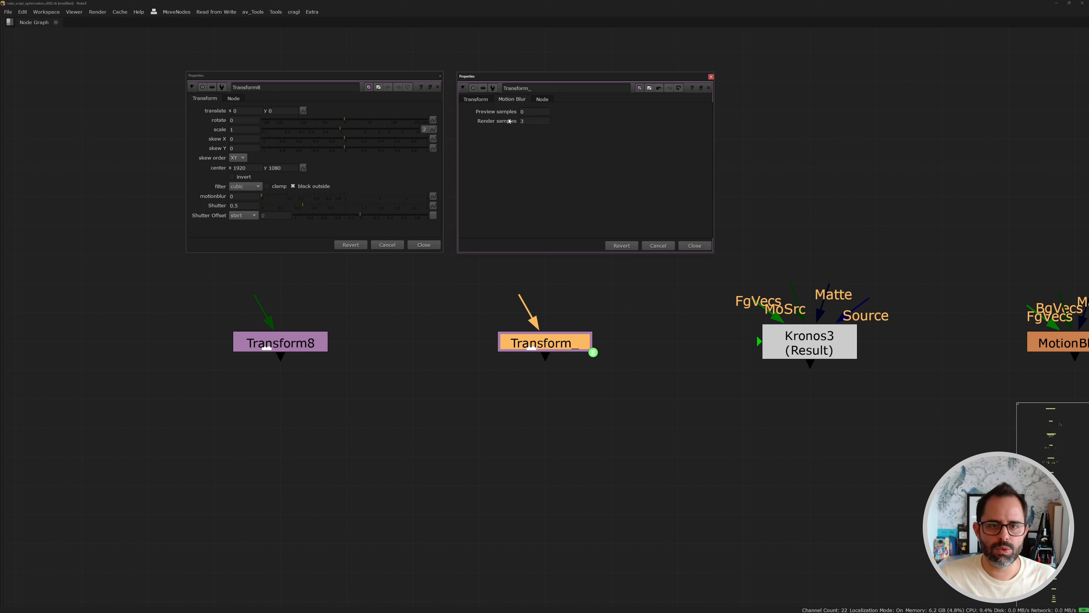
- Examine how the $gui expression on Transform_'s motionblur chooses between guiSamples and renderSamples, and leave the expression editor without saving
{"action": "left_click", "coordinate": [476, 99]}
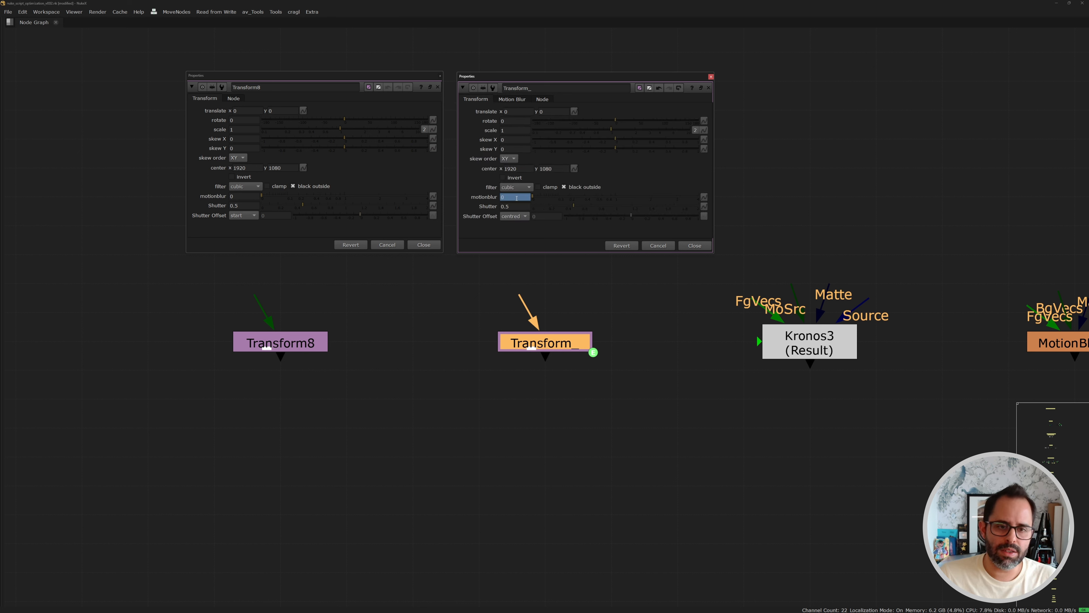
{"action": "left_click", "coordinate": [508, 200]}
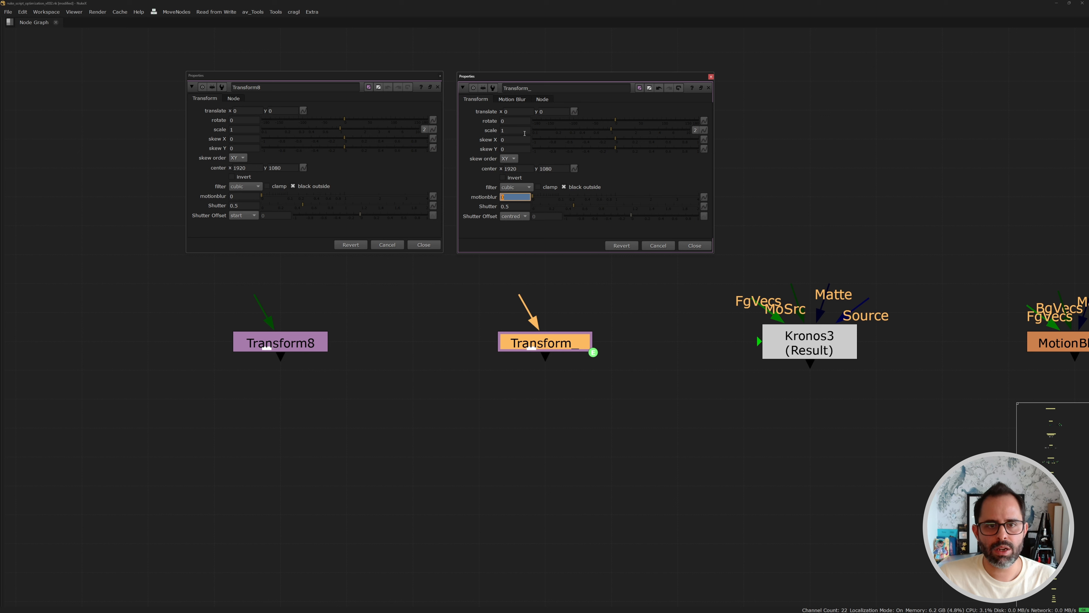
{"action": "left_click", "coordinate": [511, 99]}
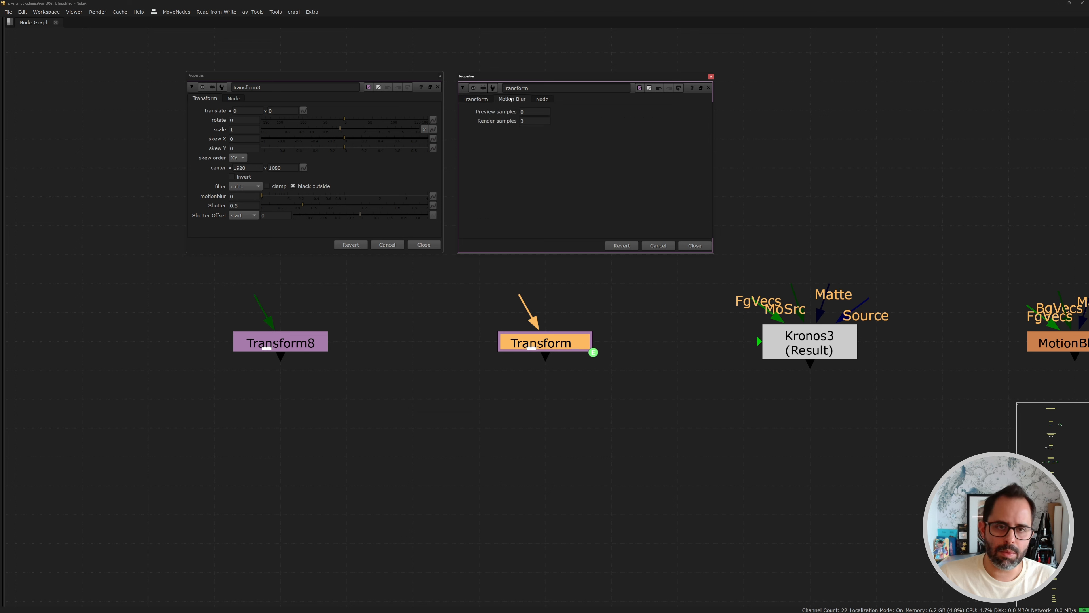
{"action": "left_click", "coordinate": [471, 100]}
{"action": "right_click", "coordinate": [512, 195]}
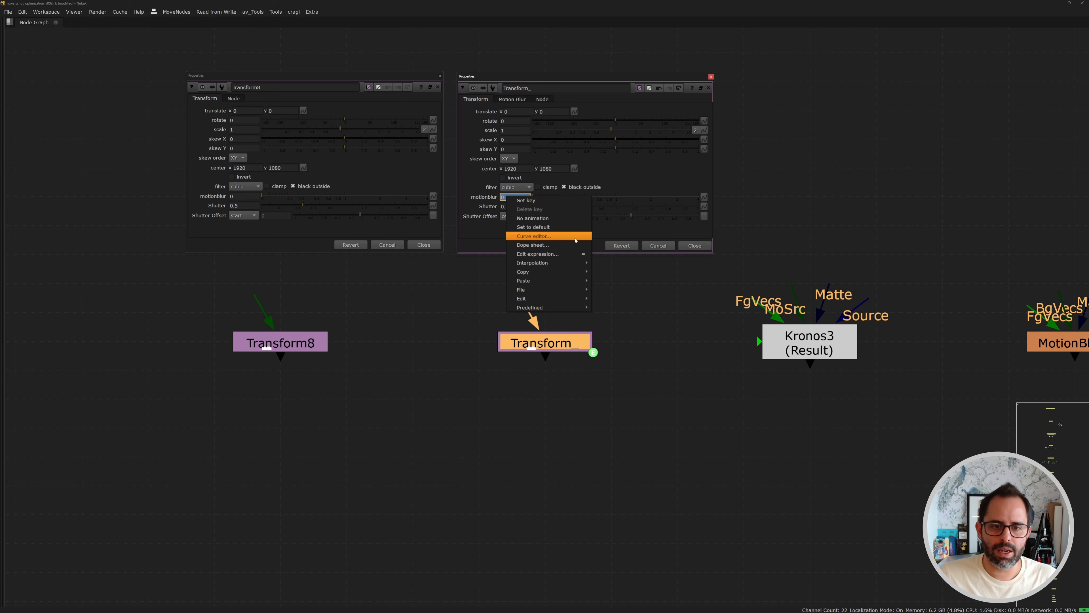
{"action": "left_click", "coordinate": [532, 254]}
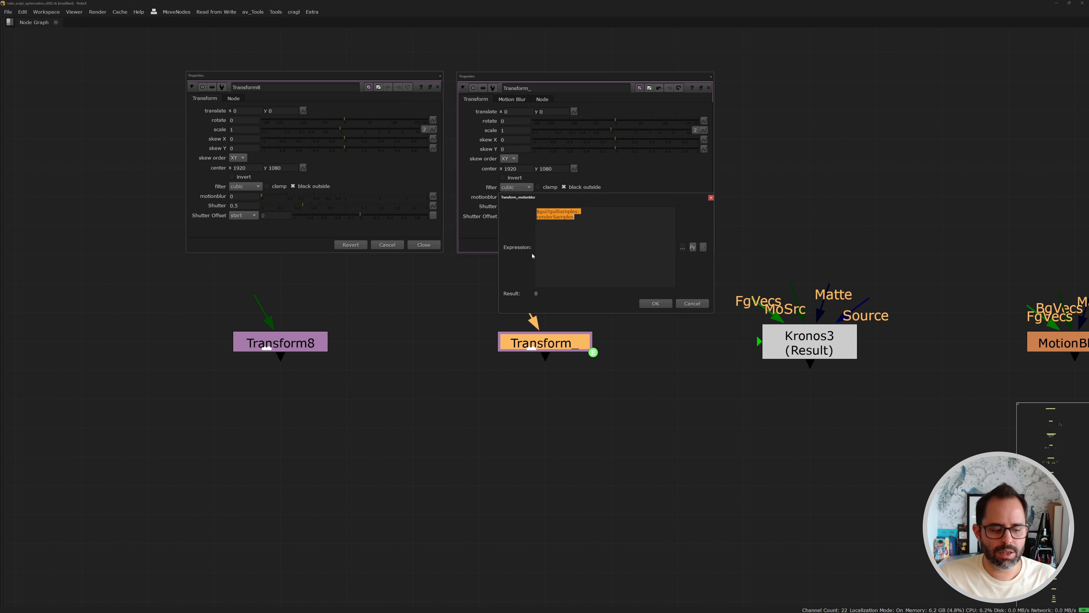
{"action": "left_click", "coordinate": [567, 224]}
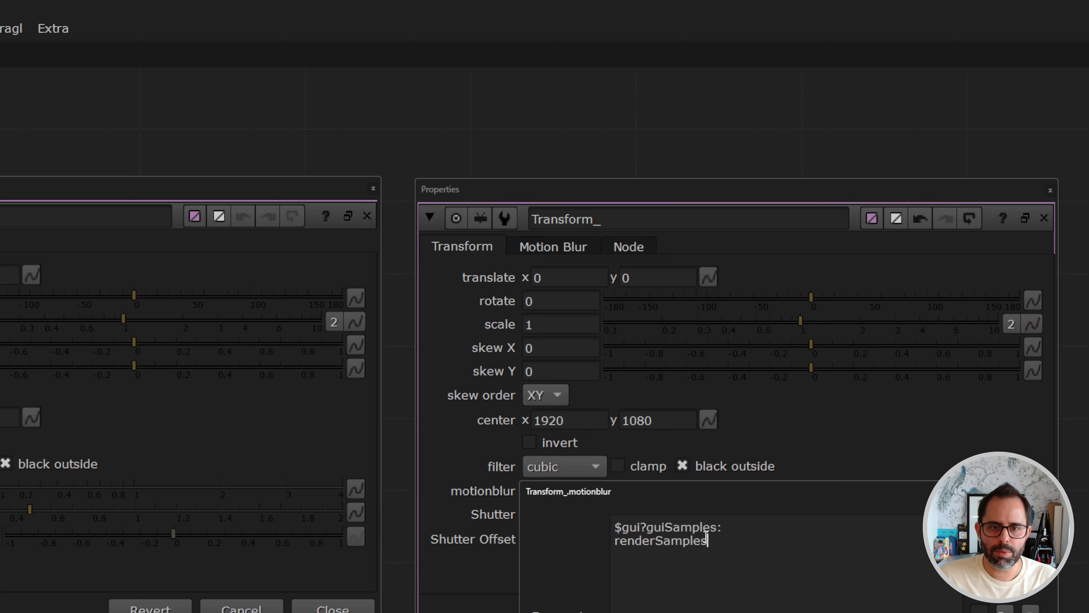
{"action": "left_click_drag", "start_coordinate": [618, 527], "coordinate": [642, 527]}
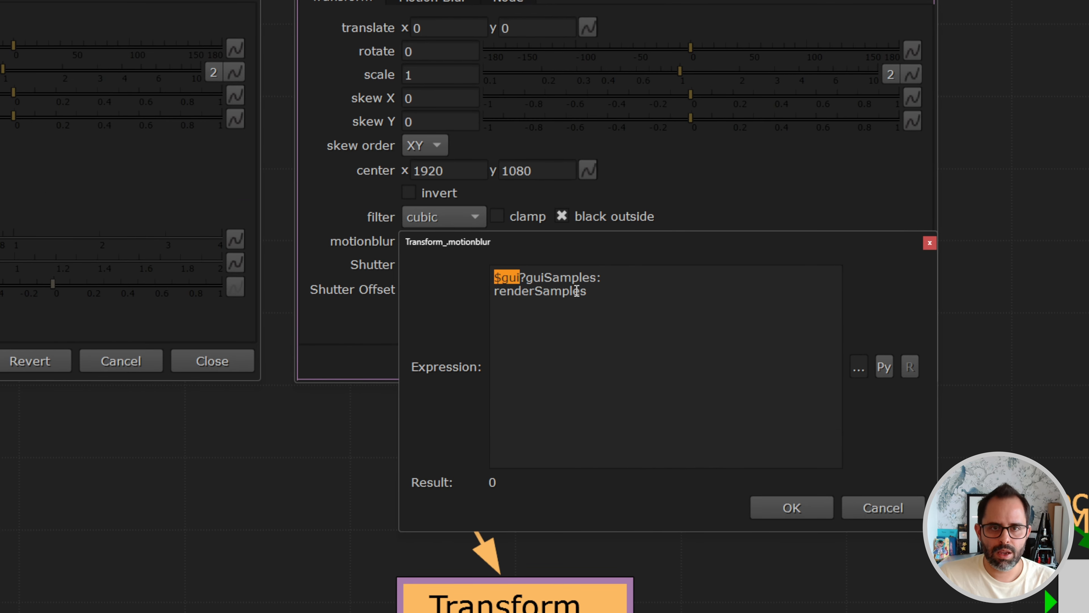
{"action": "type", "text": "1"}
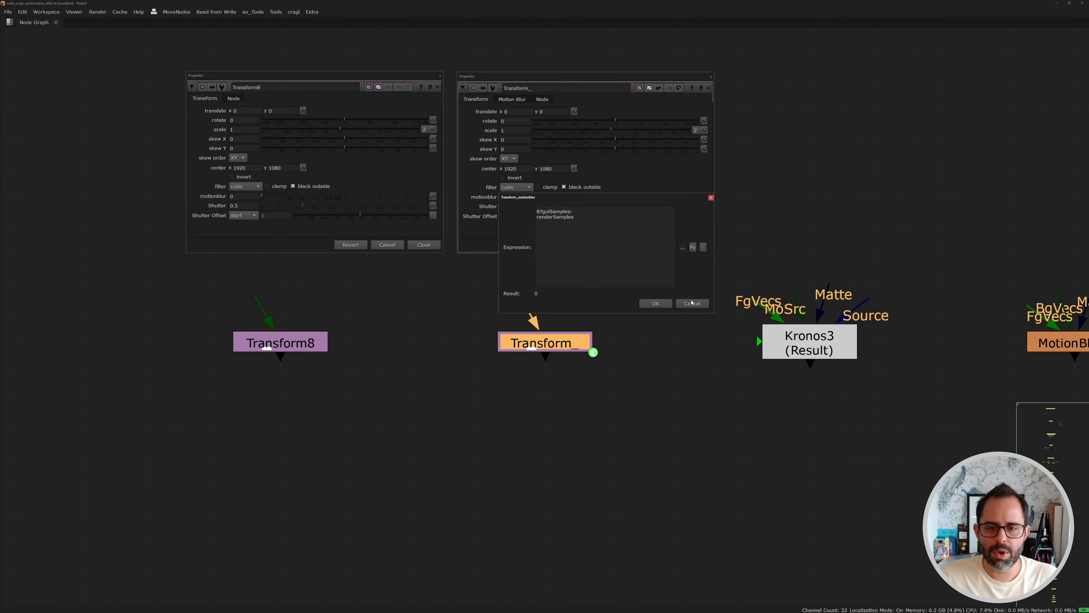
{"action": "left_click", "coordinate": [883, 507]}
- Close the properties of both Transform_ and Transform8
{"action": "left_click", "coordinate": [711, 77]}
{"action": "scroll", "coordinate": [635, 163], "scroll_direction": "down", "scroll_amount": 3}
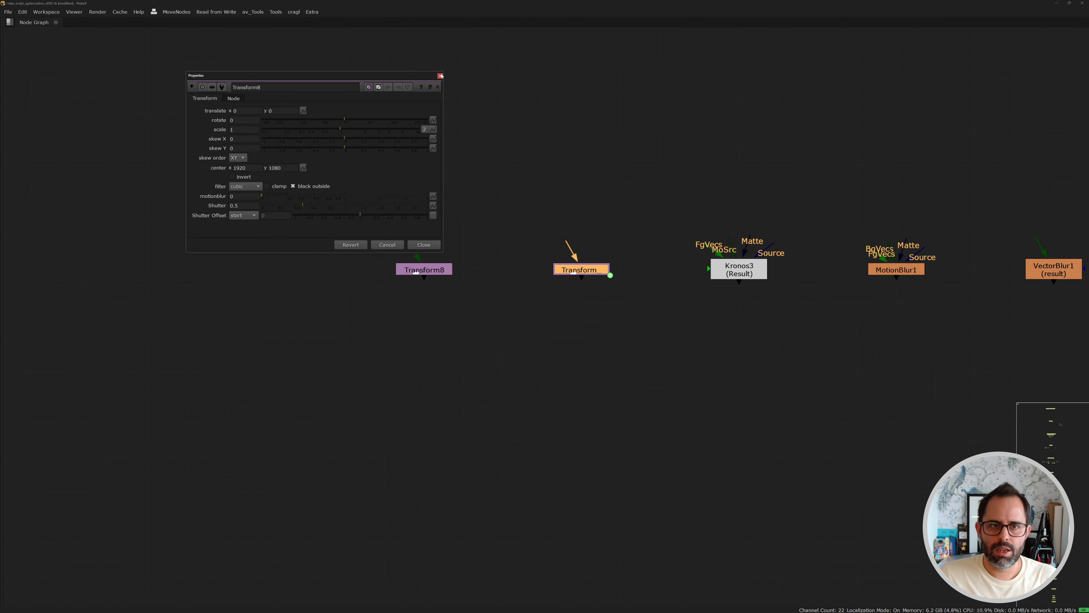
{"action": "left_click", "coordinate": [440, 76]}
- Highlight the heavy nodes Kronos3, MotionBlur1, VectorBlur1 and ZDefocus1 together, and clear the selection
{"action": "left_click_drag", "start_coordinate": [346, 218], "coordinate": [893, 400]}
{"action": "middle_click_drag", "start_coordinate": [889, 380], "coordinate": [646, 406]}
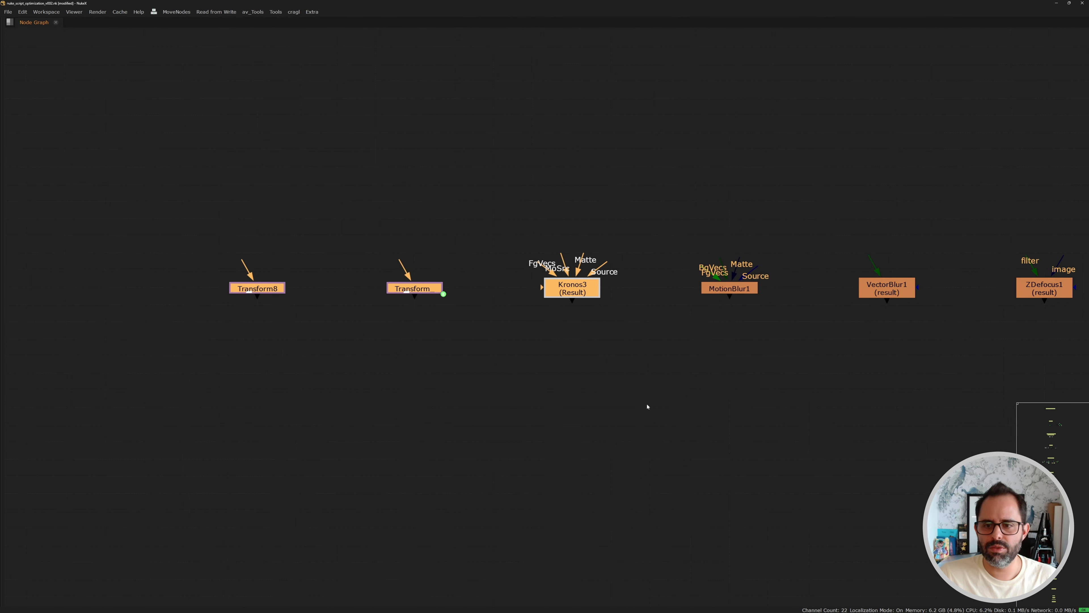
{"action": "left_click_drag", "start_coordinate": [429, 211], "coordinate": [722, 384]}
{"action": "middle_click_drag", "start_coordinate": [642, 289], "coordinate": [507, 327]}
{"action": "left_click_drag", "start_coordinate": [312, 240], "coordinate": [889, 426]}
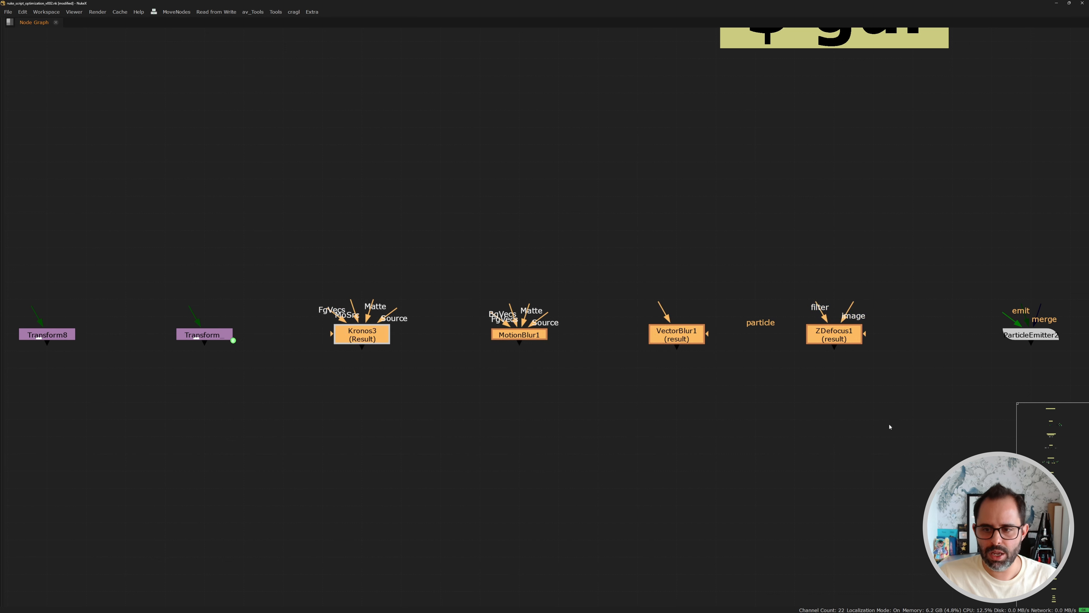
{"action": "left_click", "coordinate": [890, 425]}
- Select the ParticleEmitter2 node, disable it and enable it again
{"action": "middle_click_drag", "start_coordinate": [840, 304], "coordinate": [825, 309]}
{"action": "middle_click_drag", "start_coordinate": [1085, 313], "coordinate": [591, 322]}
{"action": "left_click_drag", "start_coordinate": [433, 287], "coordinate": [579, 386]}
{"action": "middle_click_drag", "start_coordinate": [520, 299], "coordinate": [469, 303]}
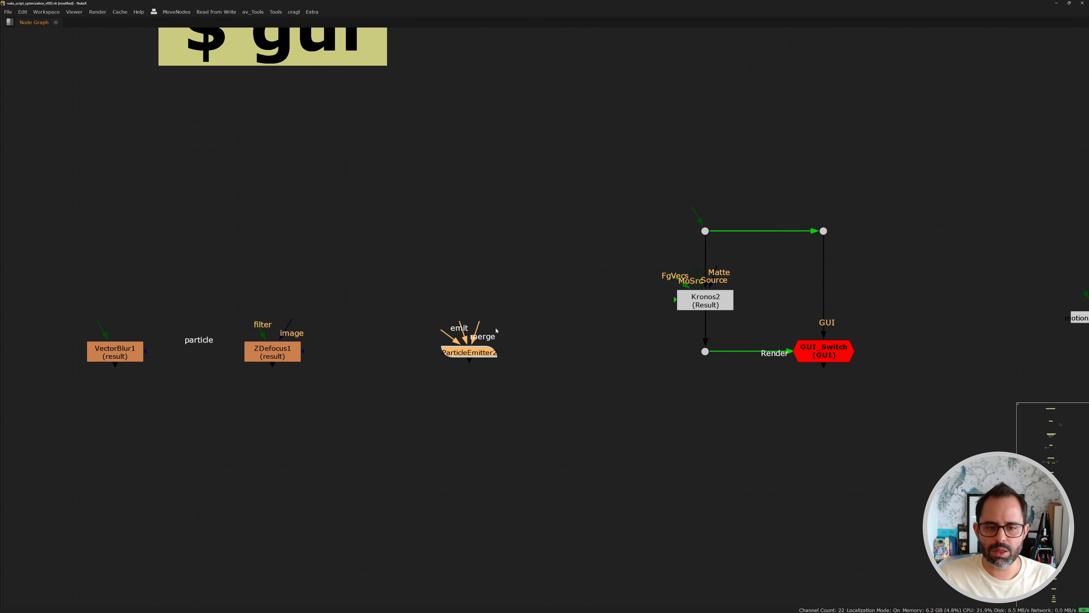
{"action": "key", "text": "d"}
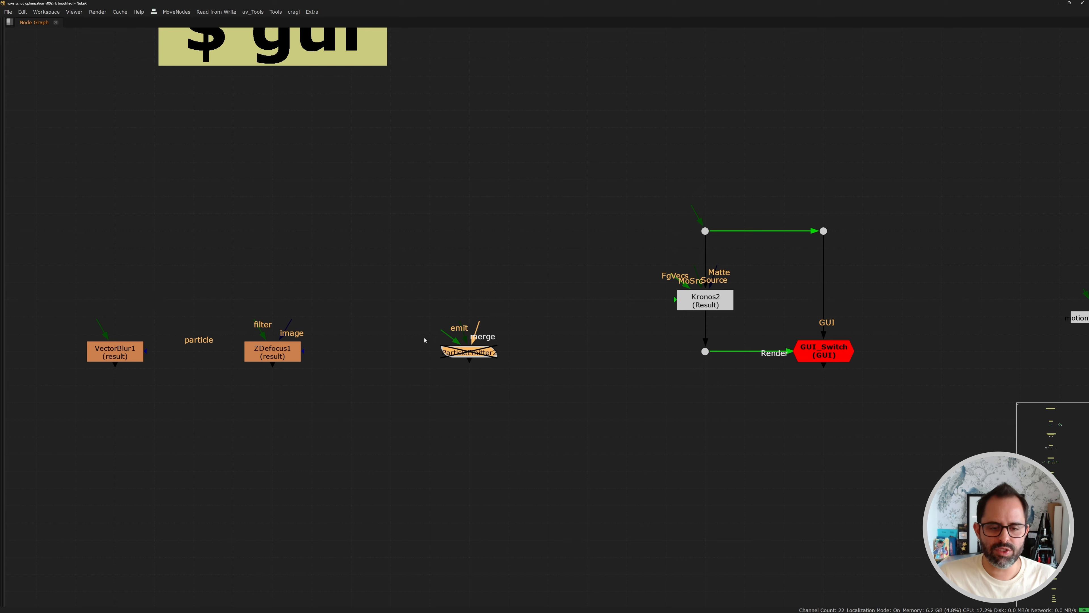
{"action": "key", "text": "d"}
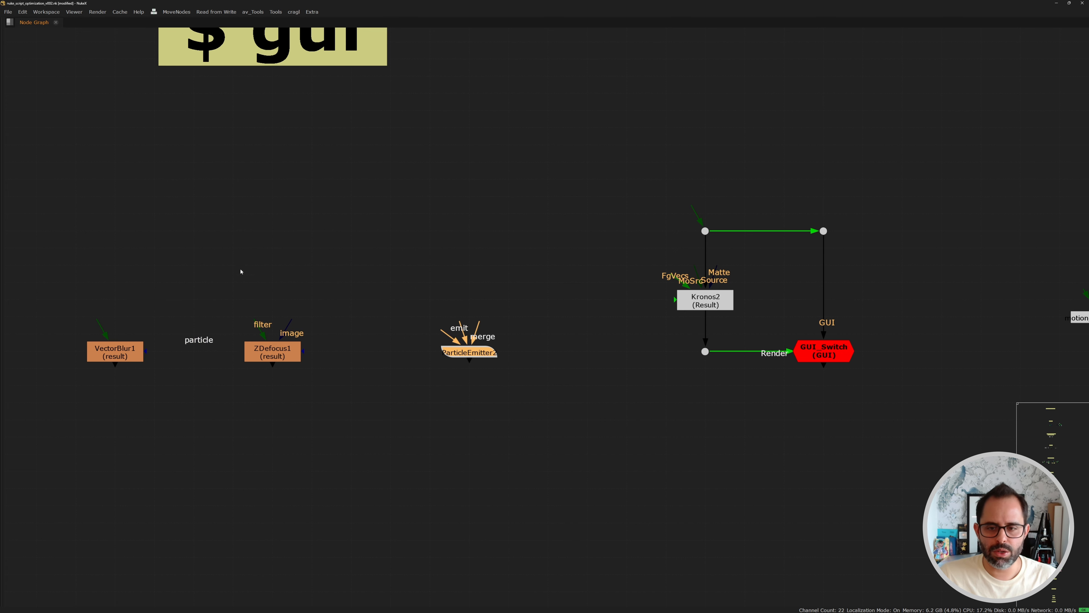
- Examine the GUI_Switch setup, comparing its Render input through Kronos2 with its GUI input that bypasses Kronos2
{"action": "middle_click_drag", "start_coordinate": [681, 266], "coordinate": [470, 312]}
{"action": "scroll", "coordinate": [470, 312], "scroll_direction": "up", "scroll_amount": 2}
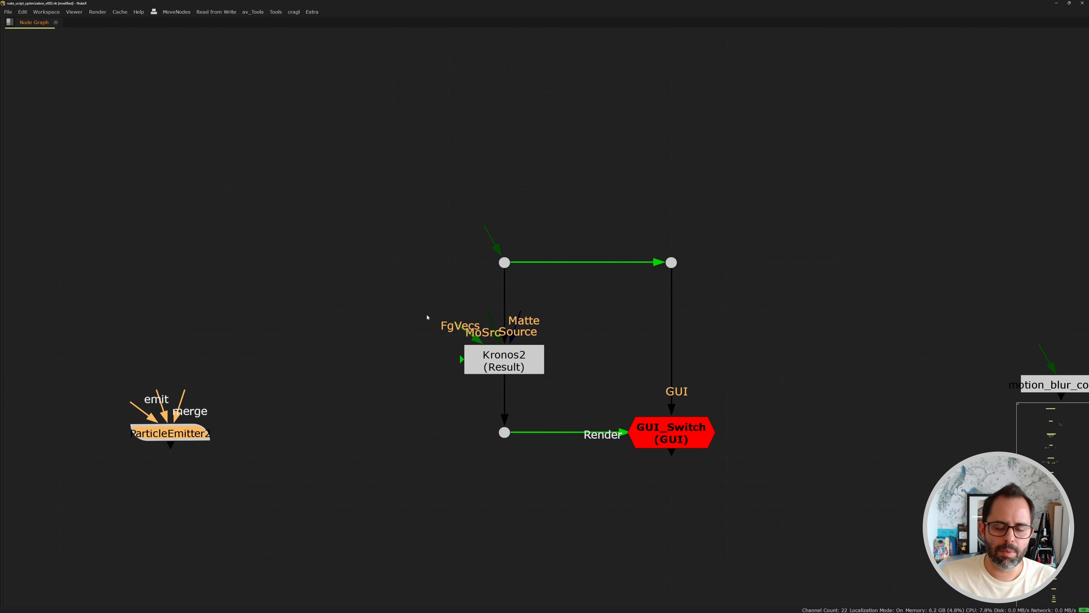
{"action": "left_click", "coordinate": [680, 423]}
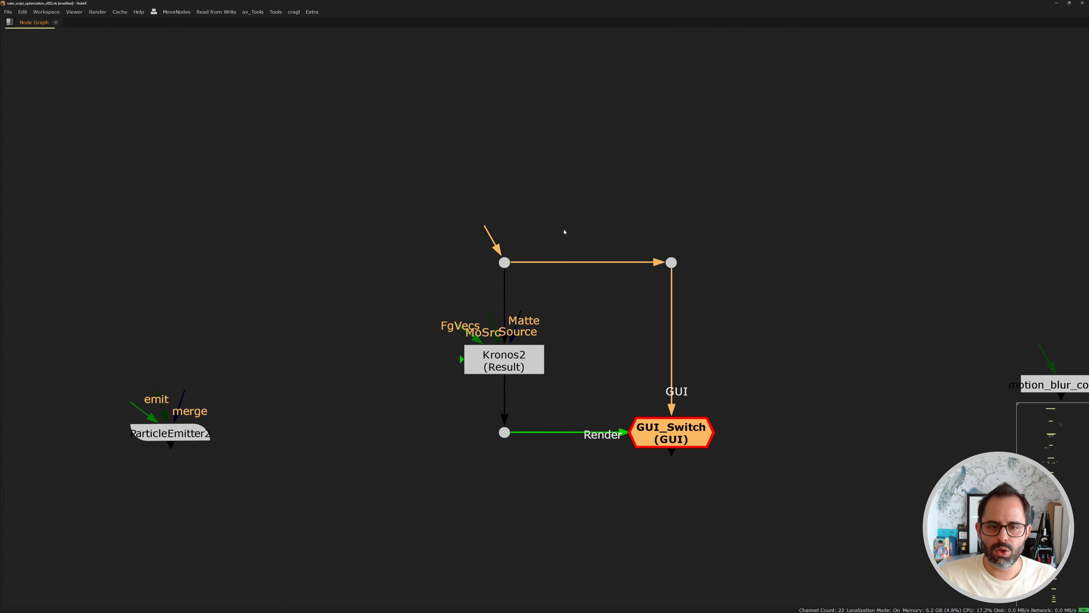
{"action": "middle_click_drag", "start_coordinate": [500, 138], "coordinate": [510, 190]}
{"action": "left_click", "coordinate": [510, 190]}
{"action": "left_click_drag", "start_coordinate": [500, 287], "coordinate": [506, 134]}
{"action": "left_click_drag", "start_coordinate": [423, 364], "coordinate": [628, 446]}
{"action": "left_click_drag", "start_coordinate": [538, 485], "coordinate": [514, 487]}
{"action": "left_click", "coordinate": [437, 358]}
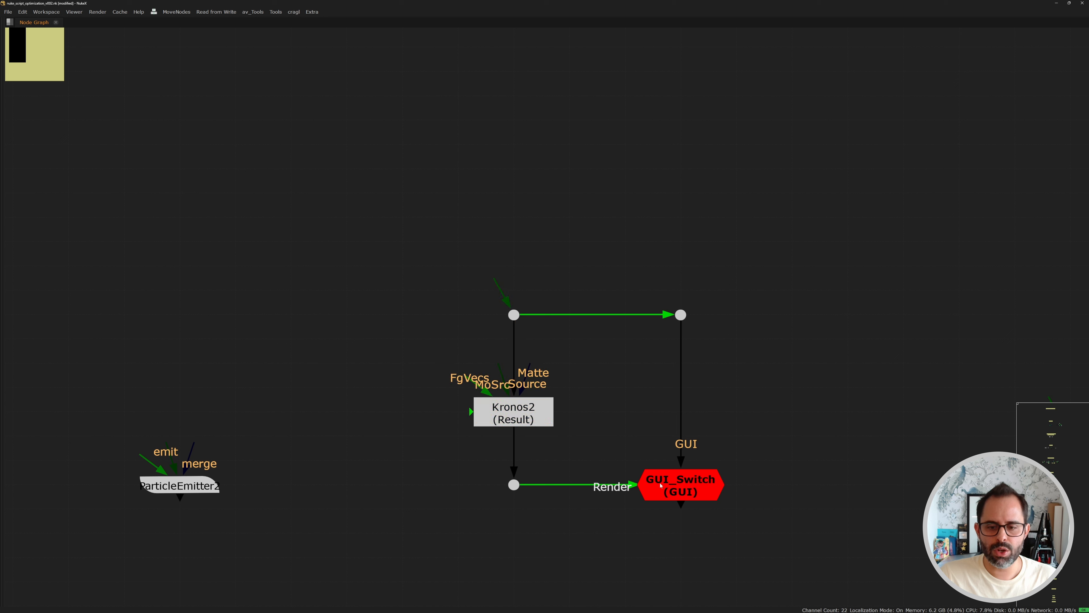
{"action": "left_click", "coordinate": [683, 488]}
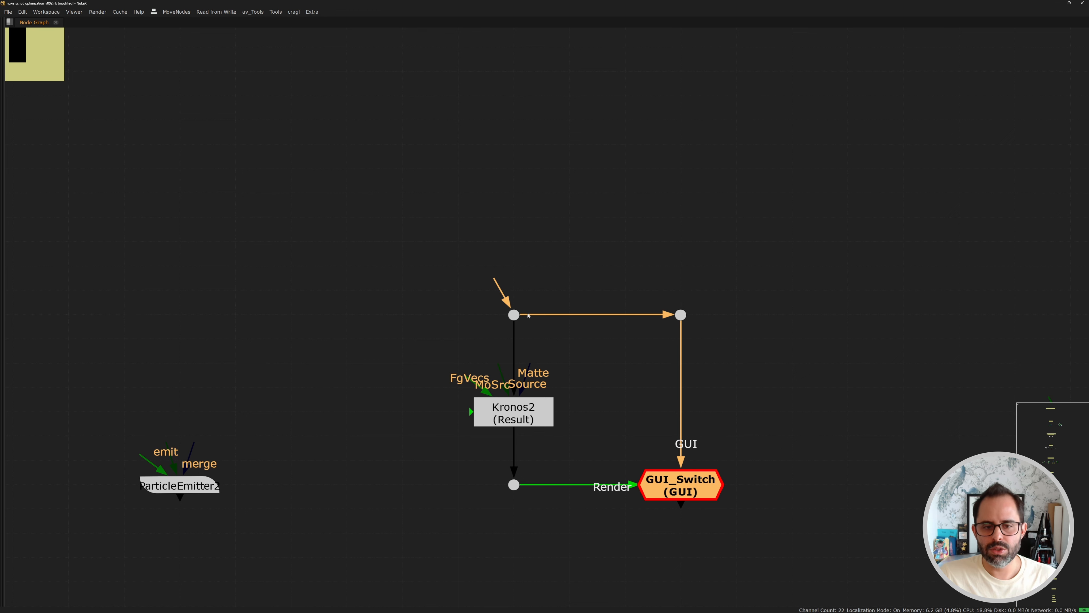
{"action": "left_click_drag", "start_coordinate": [408, 356], "coordinate": [730, 447]}
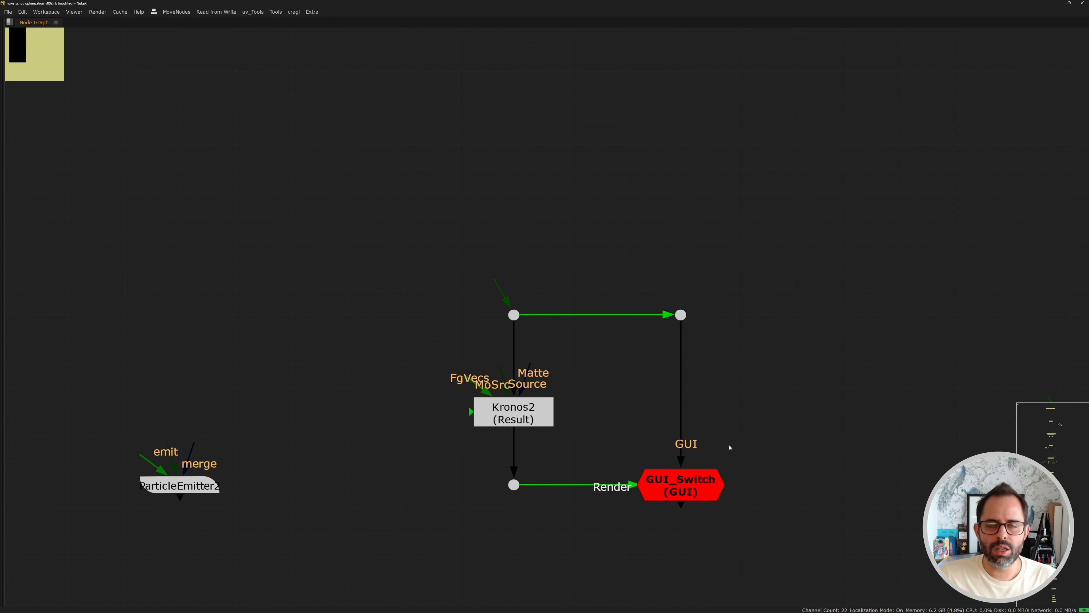
- Move the motion_blur_control node level with Transform4 and open its properties
{"action": "scroll", "coordinate": [730, 448], "scroll_direction": "down", "scroll_amount": 5}
{"action": "middle_click_drag", "start_coordinate": [920, 454], "coordinate": [675, 423]}
{"action": "scroll", "coordinate": [708, 410], "scroll_direction": "up", "scroll_amount": 5}
{"action": "scroll", "coordinate": [706, 384], "scroll_direction": "up", "scroll_amount": 3}
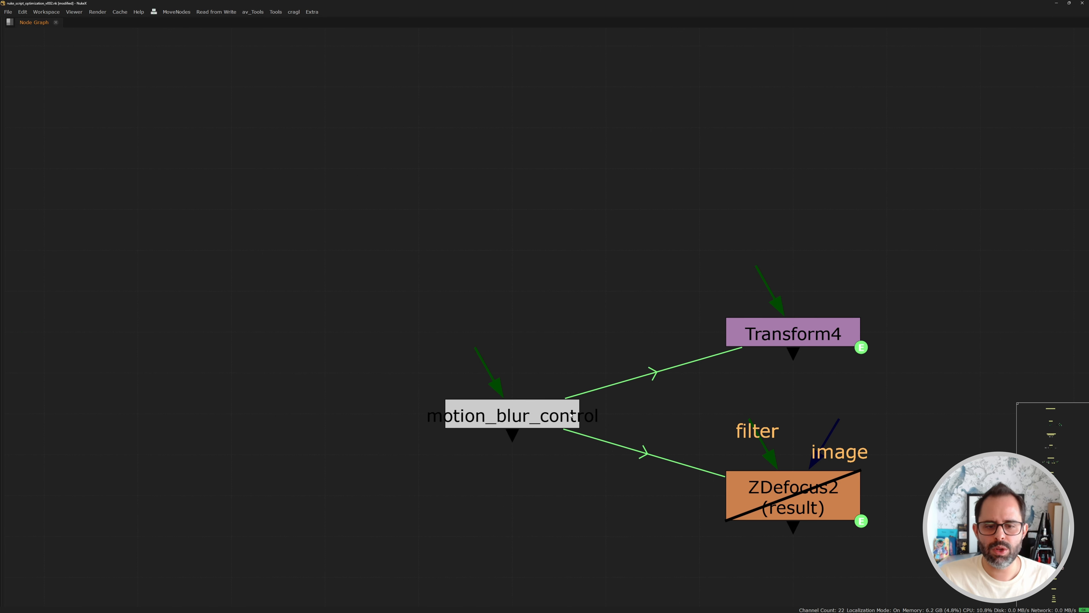
{"action": "left_click_drag", "start_coordinate": [572, 415], "coordinate": [572, 334]}
{"action": "double_click", "coordinate": [572, 334]}
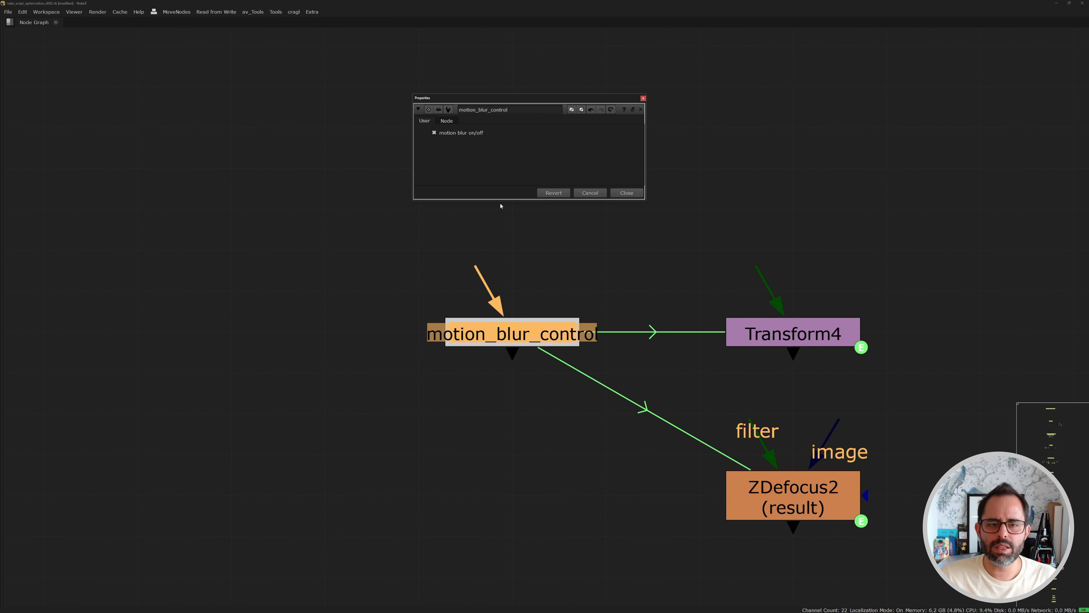
- Toggle the motion blur on/off option of motion_blur_control several times, ending with it off
{"action": "left_click", "coordinate": [434, 133]}
{"action": "left_click", "coordinate": [434, 133]}
{"action": "left_click", "coordinate": [434, 133]}
{"action": "left_click", "coordinate": [434, 132]}
{"action": "left_click", "coordinate": [434, 133]}
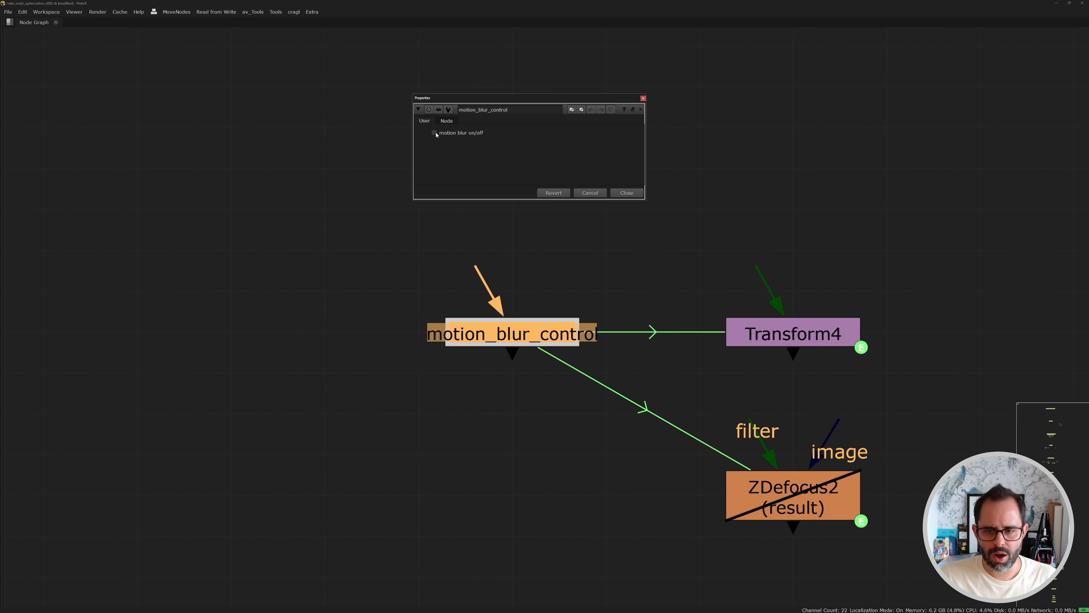
- Open the properties of Transform4 and ZDefocus2 beside the control's, showing ZDefocus2's node-level settings
{"action": "double_click", "coordinate": [773, 343]}
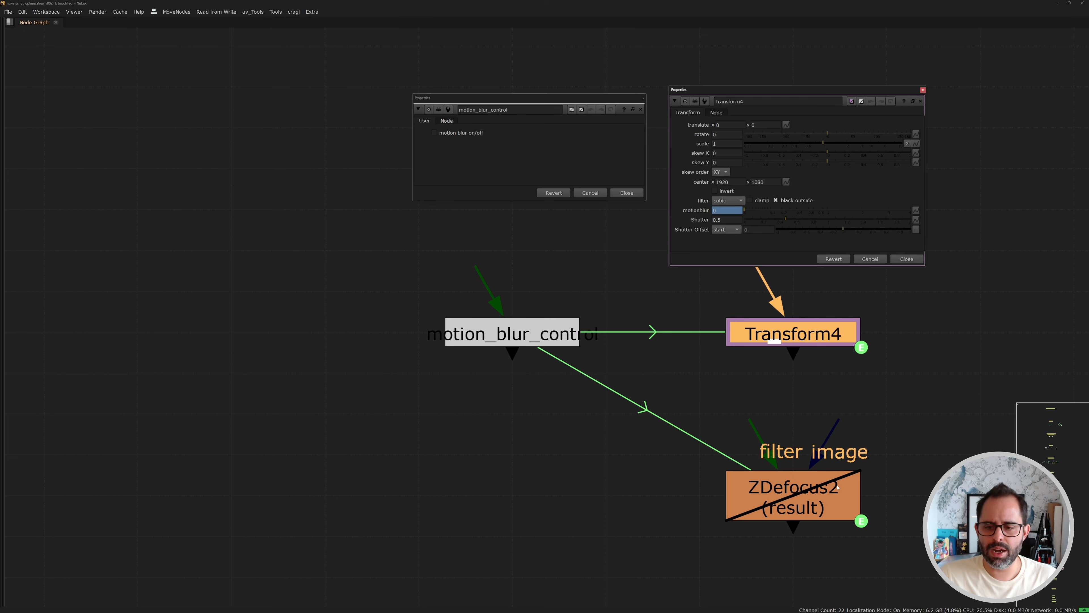
{"action": "double_click", "coordinate": [805, 499]}
{"action": "left_click_drag", "start_coordinate": [483, 292], "coordinate": [743, 278]}
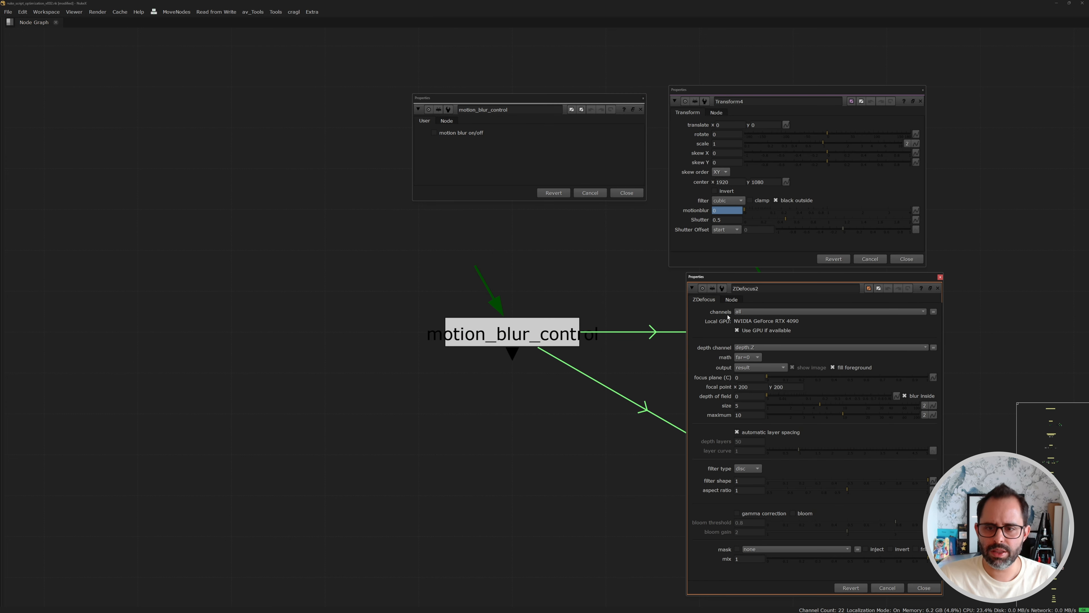
{"action": "left_click", "coordinate": [732, 299]}
{"action": "middle_click_drag", "start_coordinate": [562, 272], "coordinate": [393, 254]}
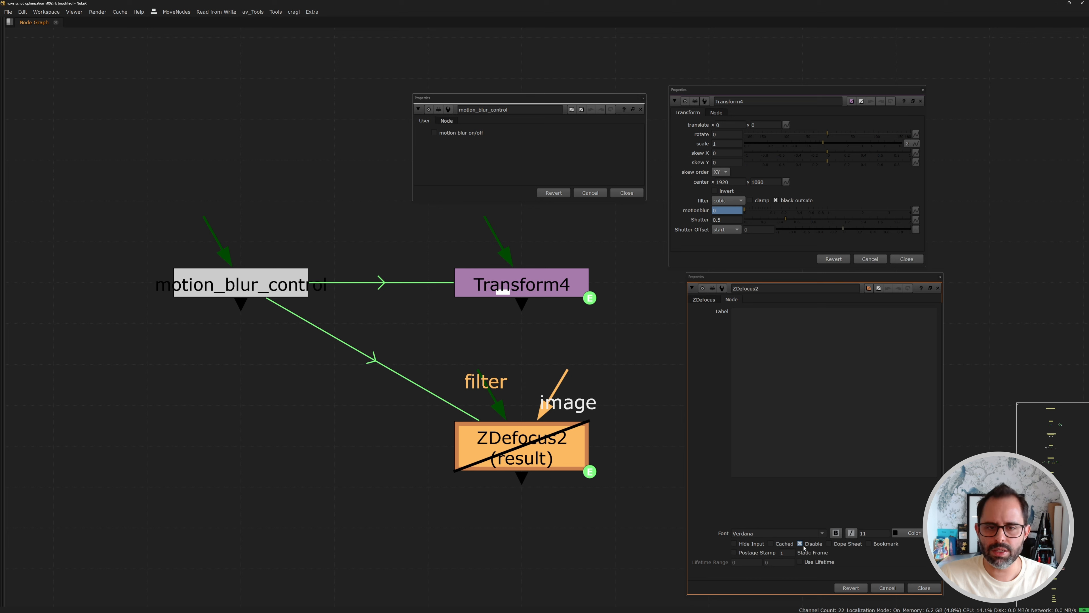
- Edit the expression on ZDefocus2's disable option to !parent.motion_blur_control.motionblur, inverting the link to the control node
{"action": "left_click", "coordinate": [435, 133]}
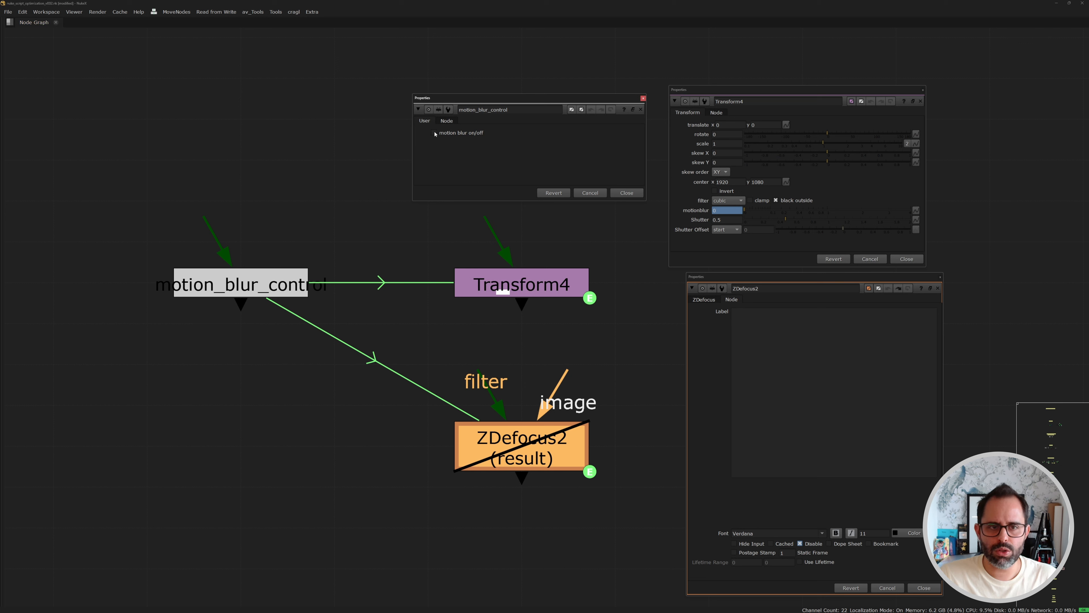
{"action": "left_click", "coordinate": [800, 543]}
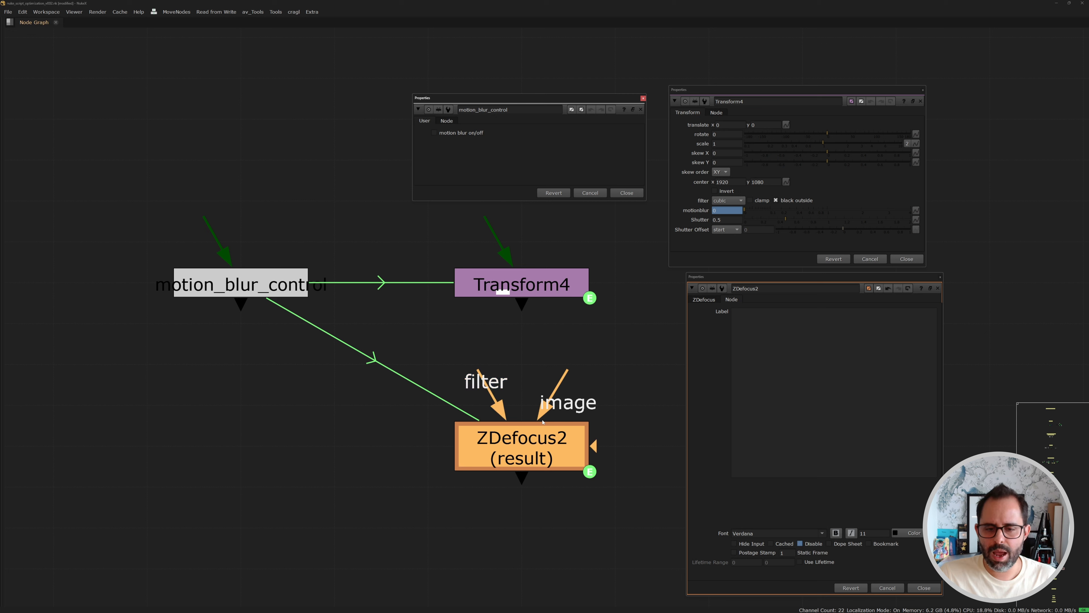
{"action": "right_click", "coordinate": [801, 544]}
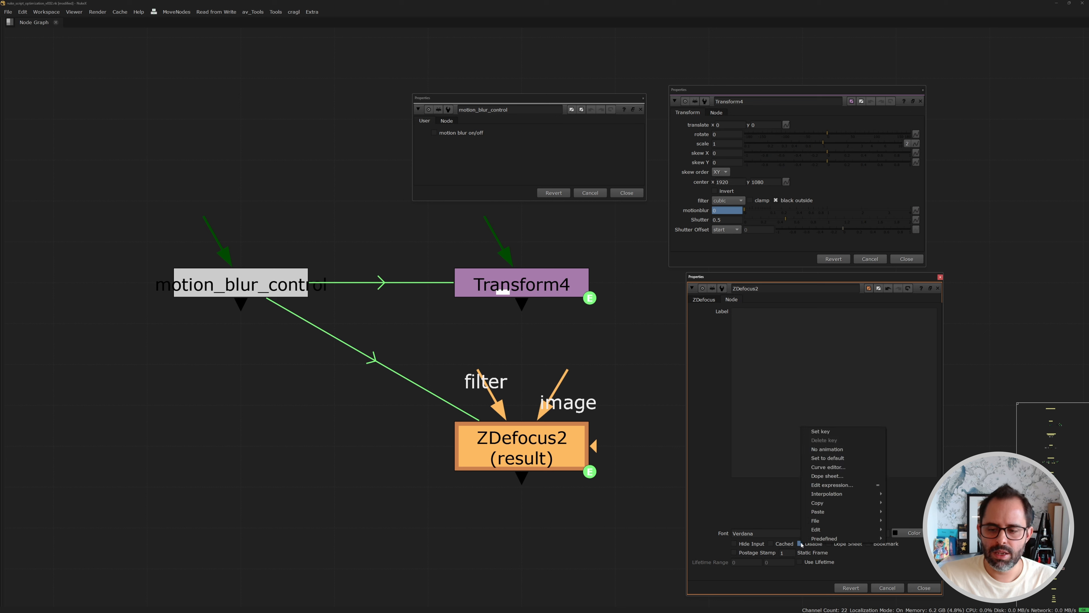
{"action": "left_click", "coordinate": [814, 484]}
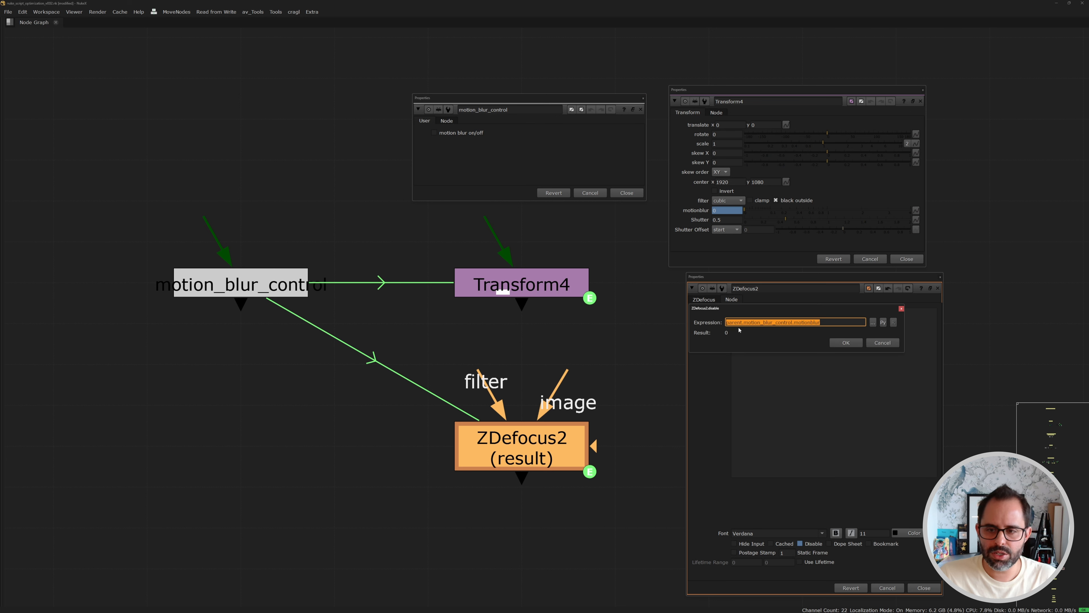
{"action": "key", "text": "Home"}
{"action": "type", "text": "!"}
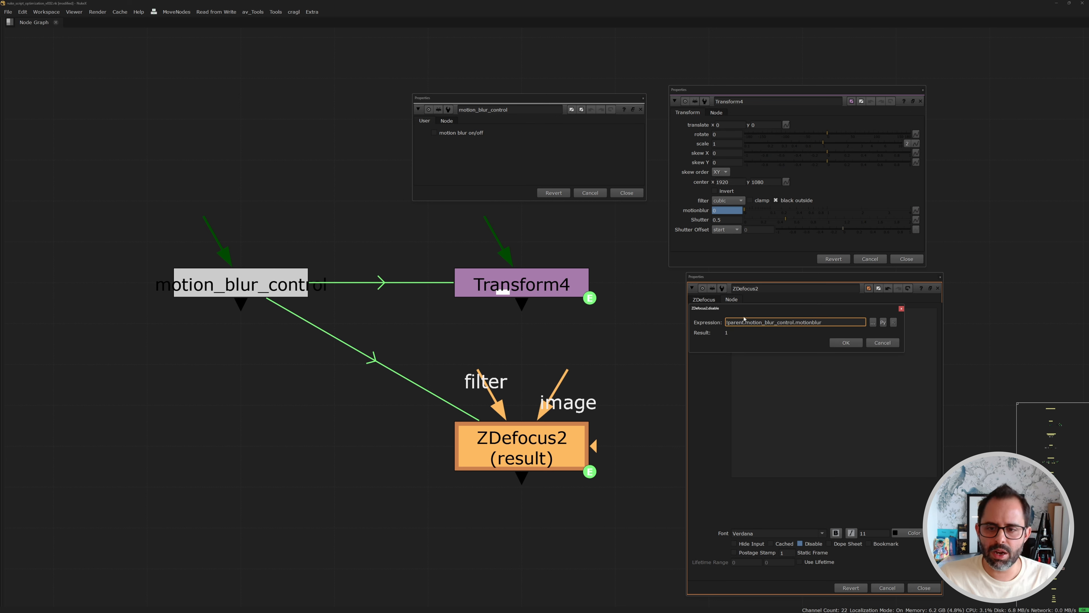
{"action": "left_click", "coordinate": [845, 342]}
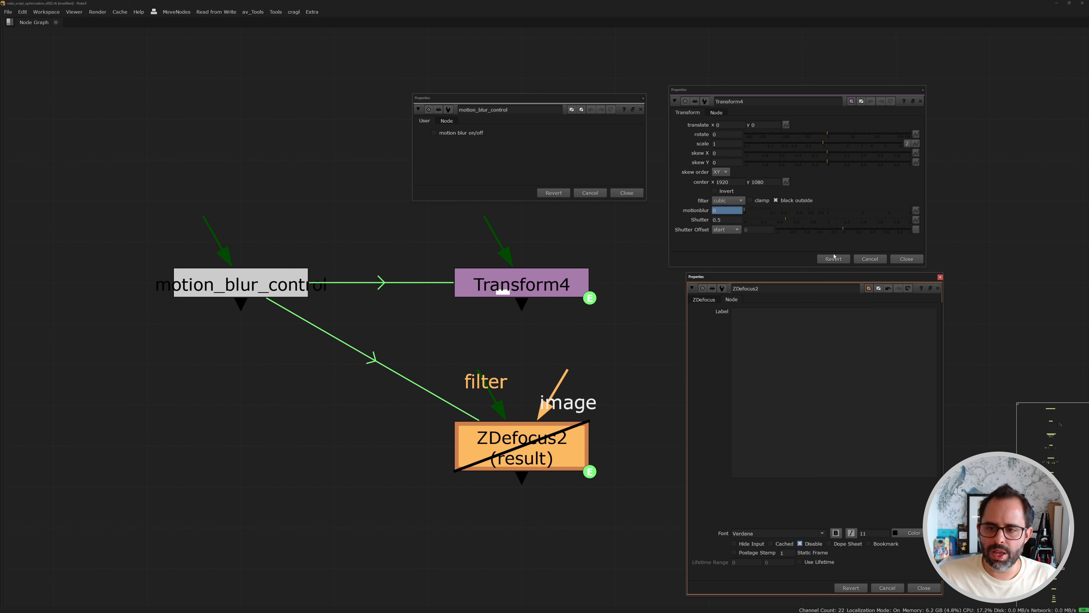
- Toggle the motion blur on/off option of motion_blur_control repeatedly, comparing its effect on Transform4's motionblur value and ZDefocus2's disabled state
{"action": "left_click", "coordinate": [733, 228]}
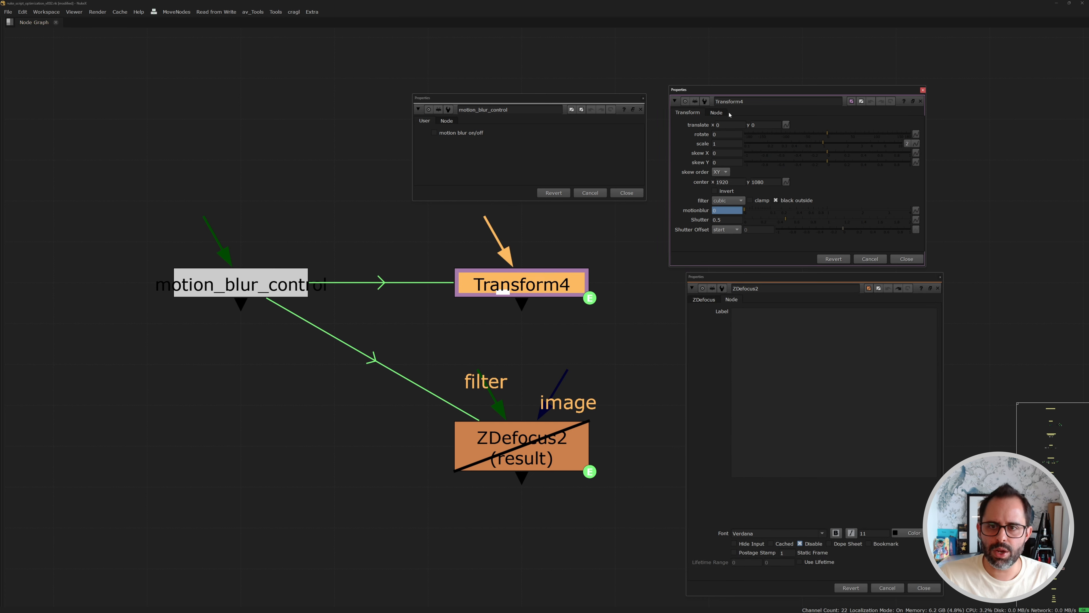
{"action": "left_click", "coordinate": [439, 137]}
{"action": "left_click", "coordinate": [435, 134]}
{"action": "left_click", "coordinate": [435, 133]}
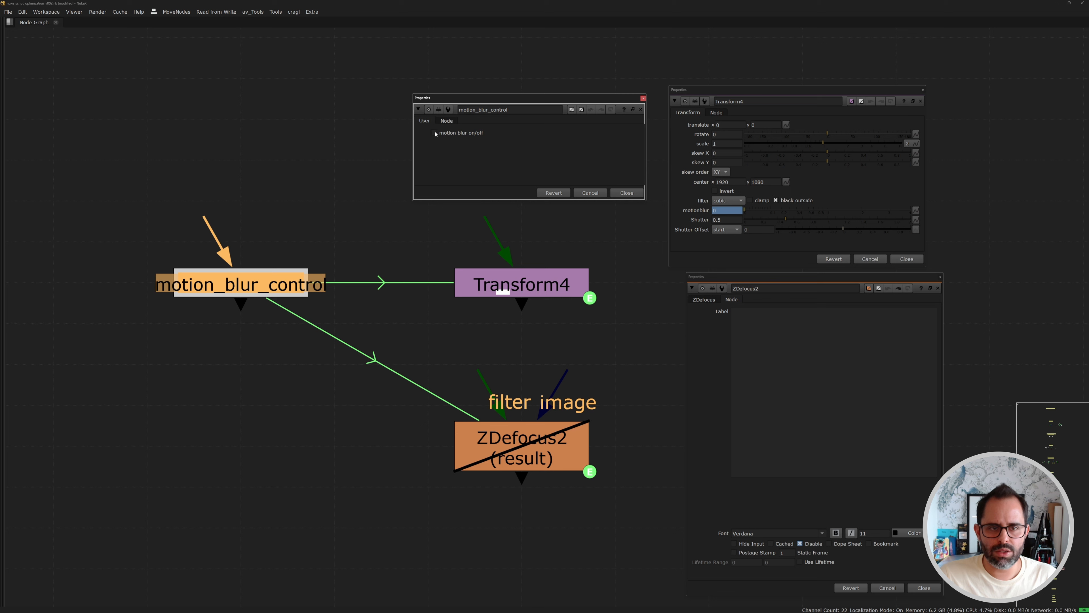
{"action": "left_click", "coordinate": [435, 133]}
{"action": "left_click", "coordinate": [435, 133]}
{"action": "left_click", "coordinate": [435, 133]}
{"action": "left_click", "coordinate": [435, 133]}
{"action": "left_click", "coordinate": [435, 133]}
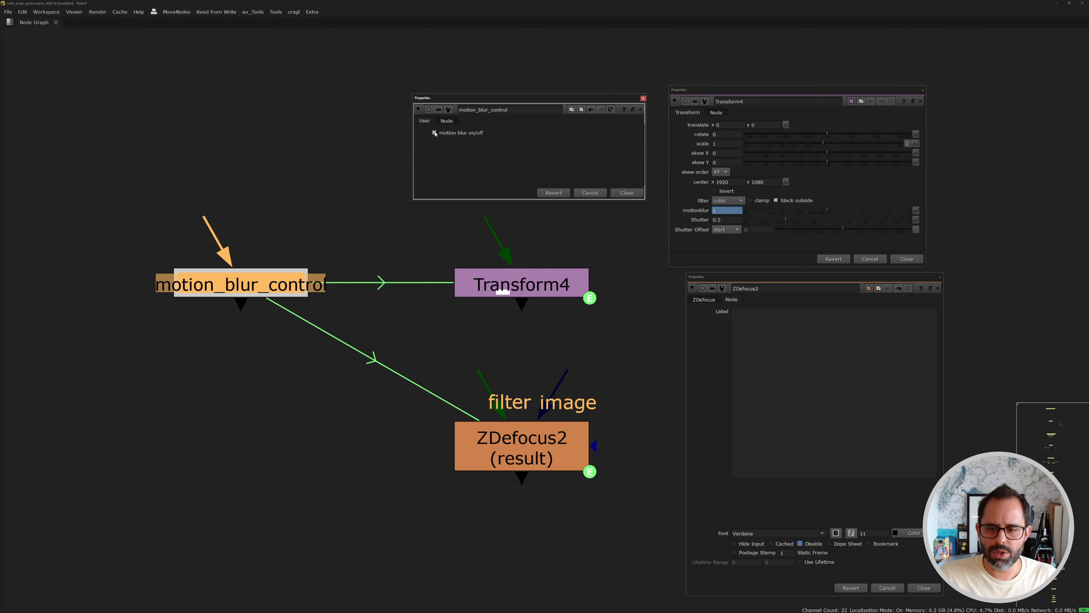
{"action": "left_click", "coordinate": [435, 133]}
{"action": "left_click", "coordinate": [435, 134]}
{"action": "left_click", "coordinate": [435, 133]}
{"action": "left_click", "coordinate": [435, 133]}
{"action": "left_click", "coordinate": [435, 133]}
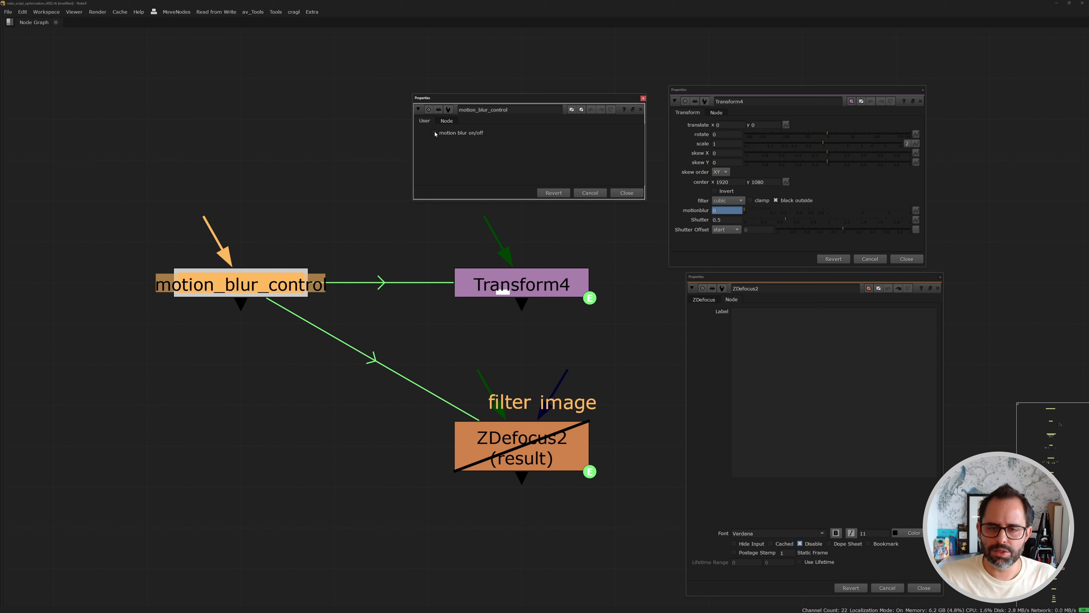
{"action": "left_click", "coordinate": [435, 133]}
{"action": "left_click", "coordinate": [435, 133]}
{"action": "left_click", "coordinate": [435, 133]}
{"action": "left_click", "coordinate": [435, 133]}
{"action": "left_click", "coordinate": [435, 133]}
{"action": "left_click_drag", "start_coordinate": [120, 177], "coordinate": [372, 370]}
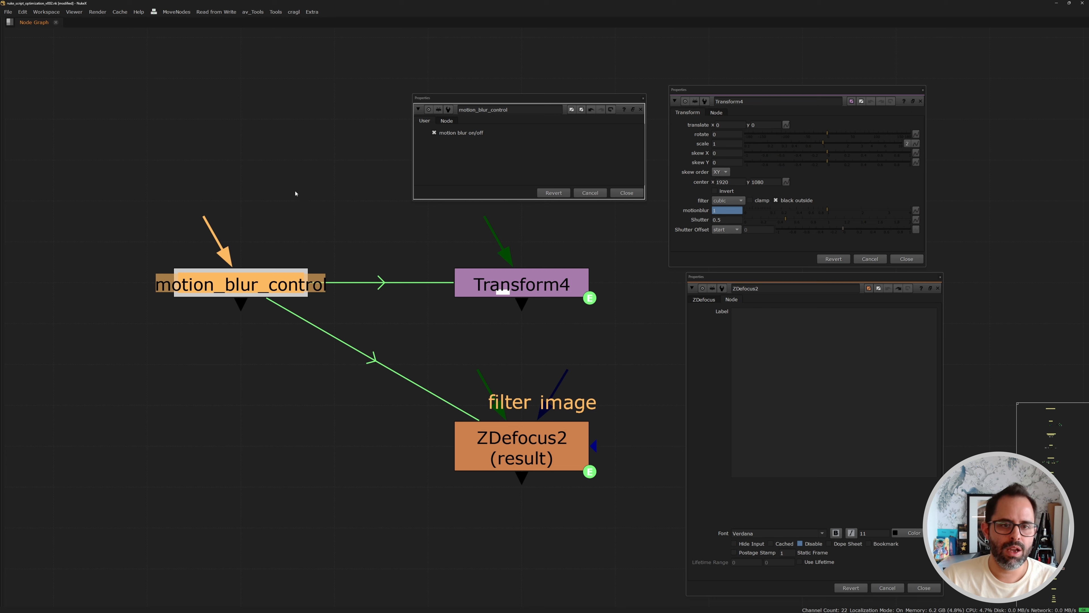
{"action": "left_click_drag", "start_coordinate": [126, 200], "coordinate": [355, 355]}
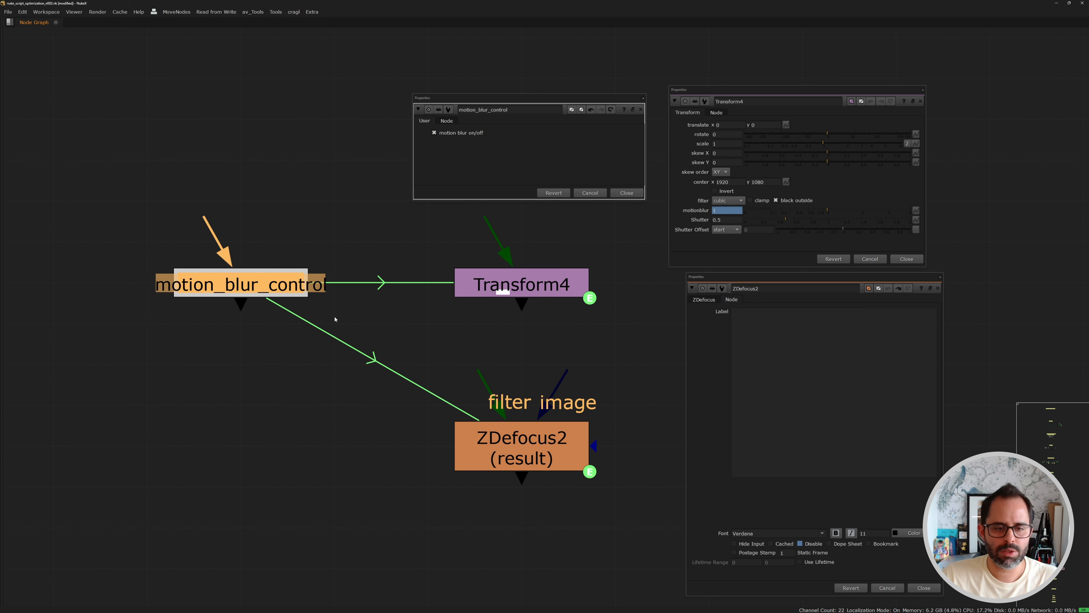
{"action": "left_click", "coordinate": [433, 133]}
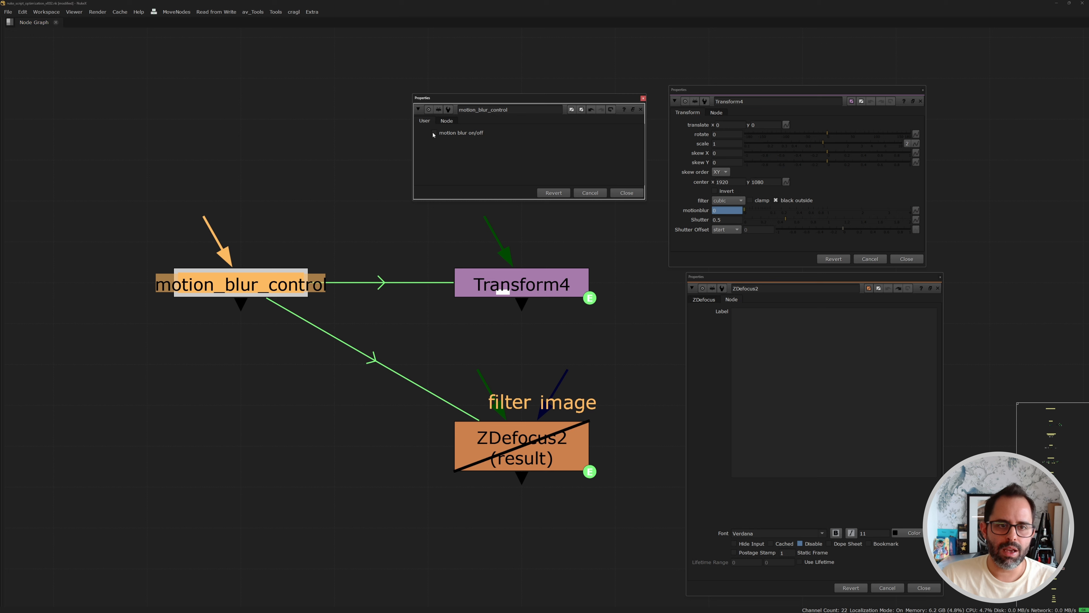
{"action": "left_click", "coordinate": [434, 133]}
{"action": "left_click", "coordinate": [434, 134]}
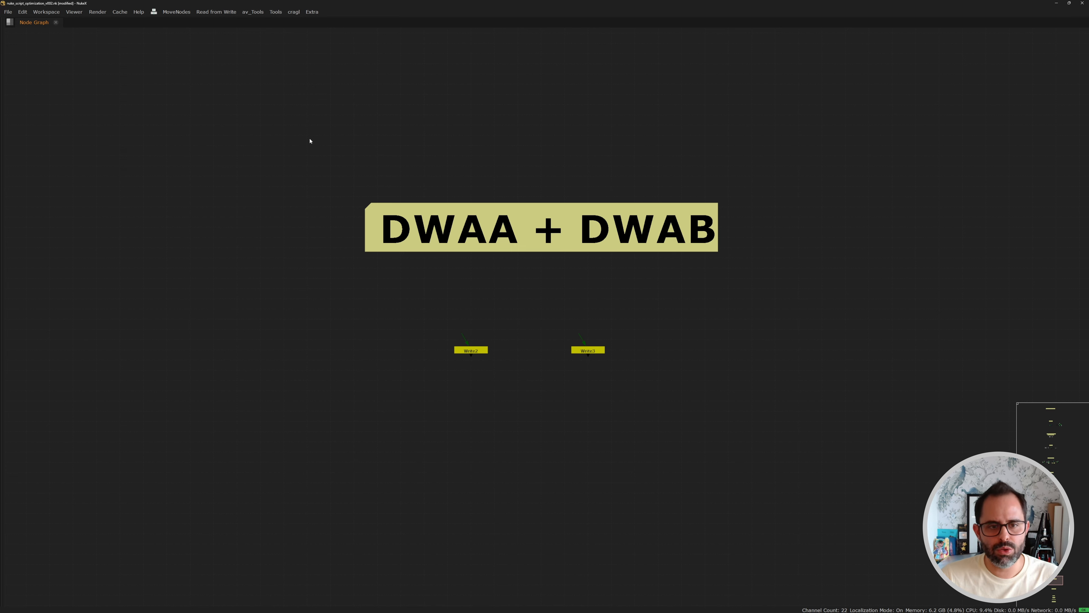
- Open the properties of Write2 and Write3 side by side and compare their DWAA and DWAB compression levels
{"action": "left_click_drag", "start_coordinate": [310, 139], "coordinate": [542, 305]}
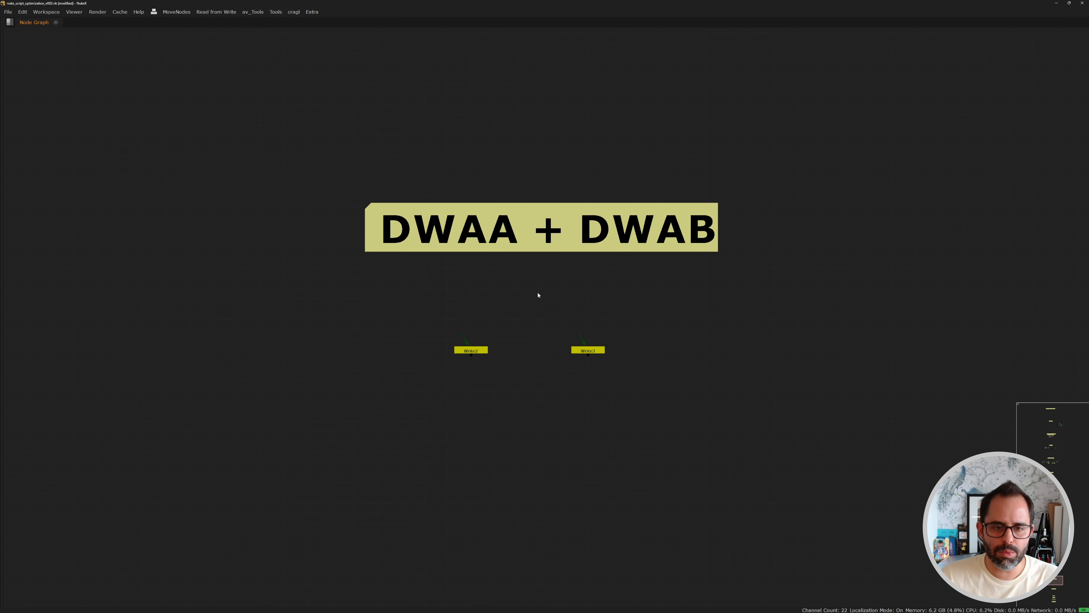
{"action": "double_click", "coordinate": [471, 351]}
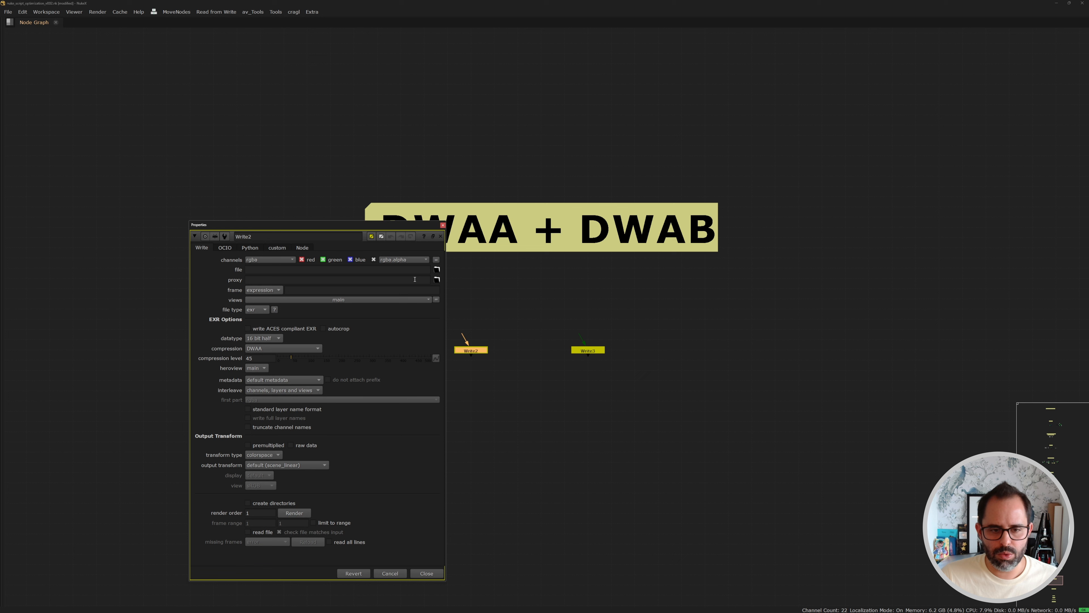
{"action": "double_click", "coordinate": [588, 350]}
{"action": "left_click_drag", "start_coordinate": [487, 227], "coordinate": [810, 231]}
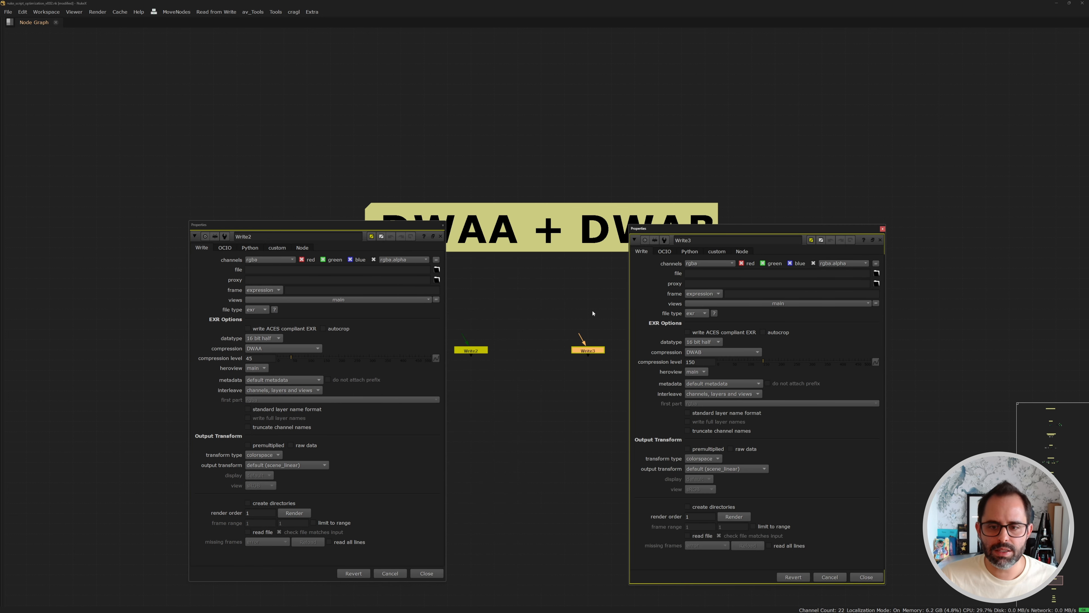
{"action": "left_click", "coordinate": [266, 357]}
{"action": "double_click", "coordinate": [258, 357]}
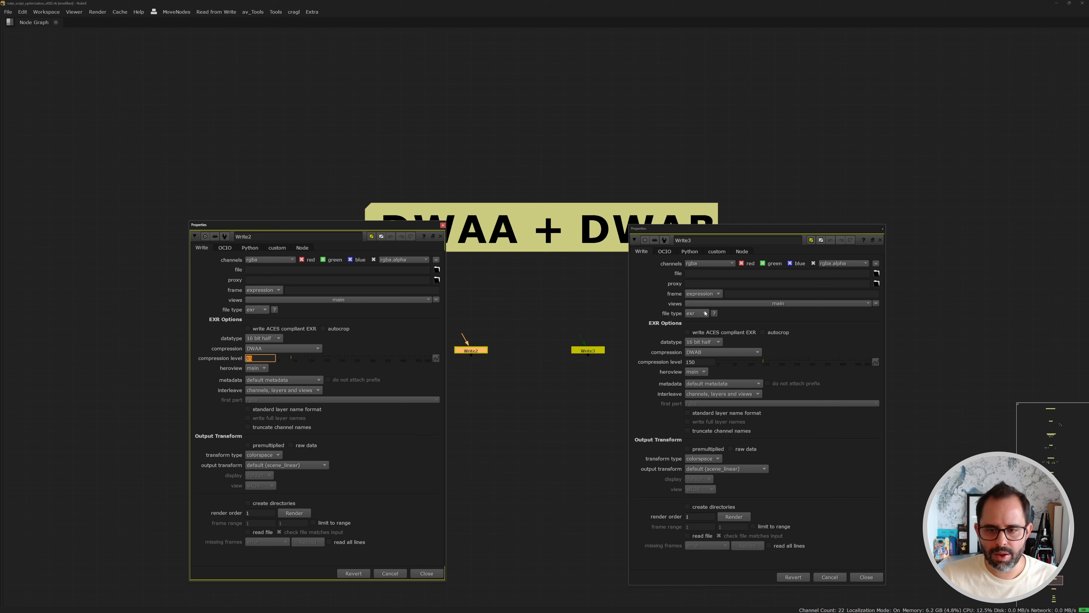
{"action": "left_click", "coordinate": [698, 362]}
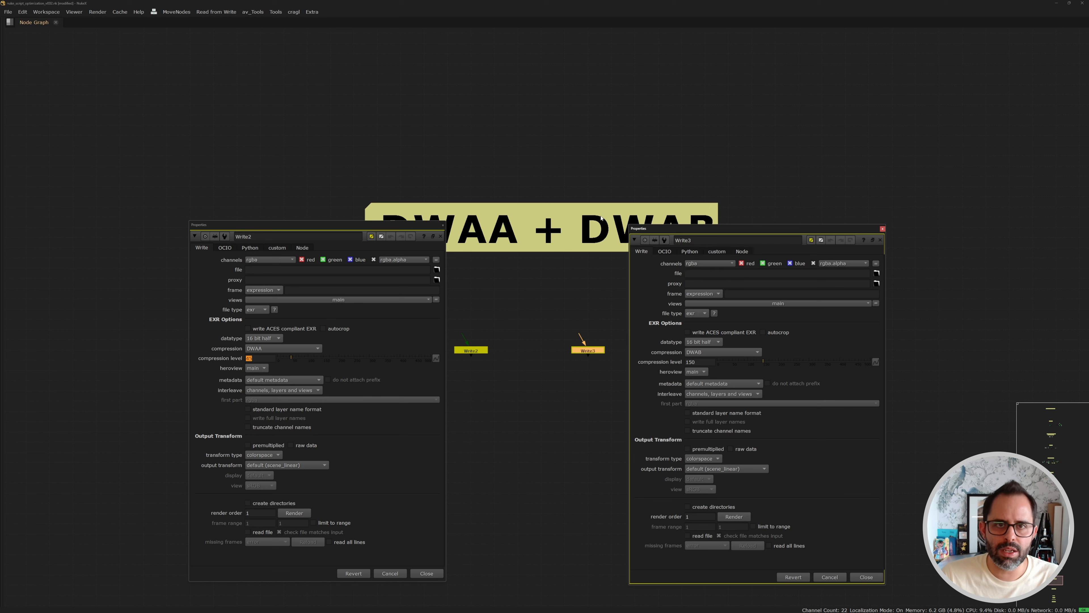
{"action": "left_click", "coordinate": [503, 272]}
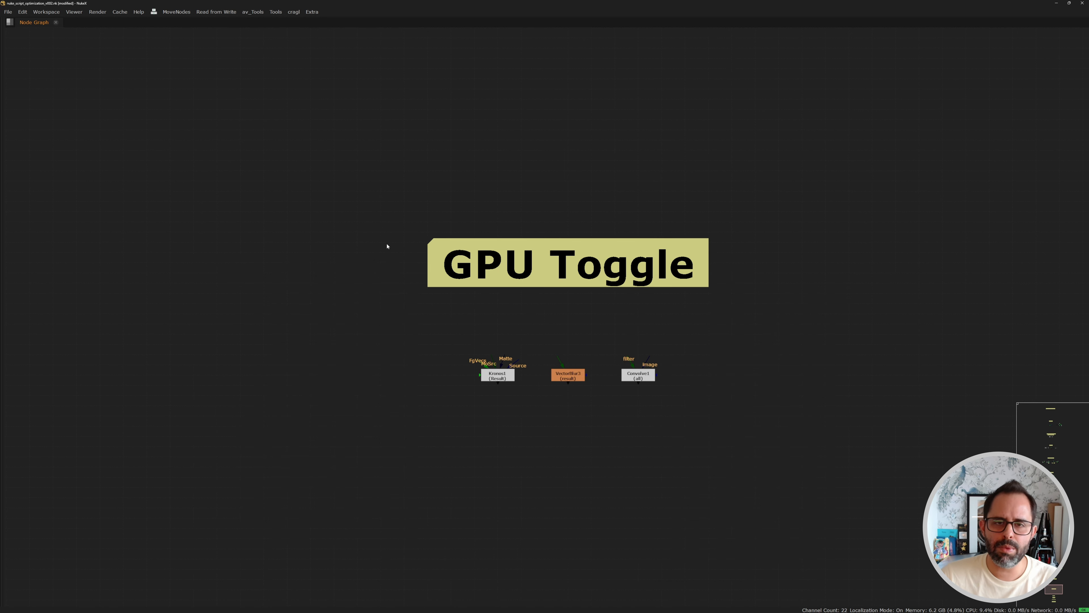
- Open the properties of Kronos1, VectorBlur3 and Convolve1 side by side and examine their Use GPU if available options
{"action": "scroll", "coordinate": [529, 390], "scroll_direction": "up", "scroll_amount": 2}
{"action": "double_click", "coordinate": [468, 361]}
{"action": "double_click", "coordinate": [609, 360]}
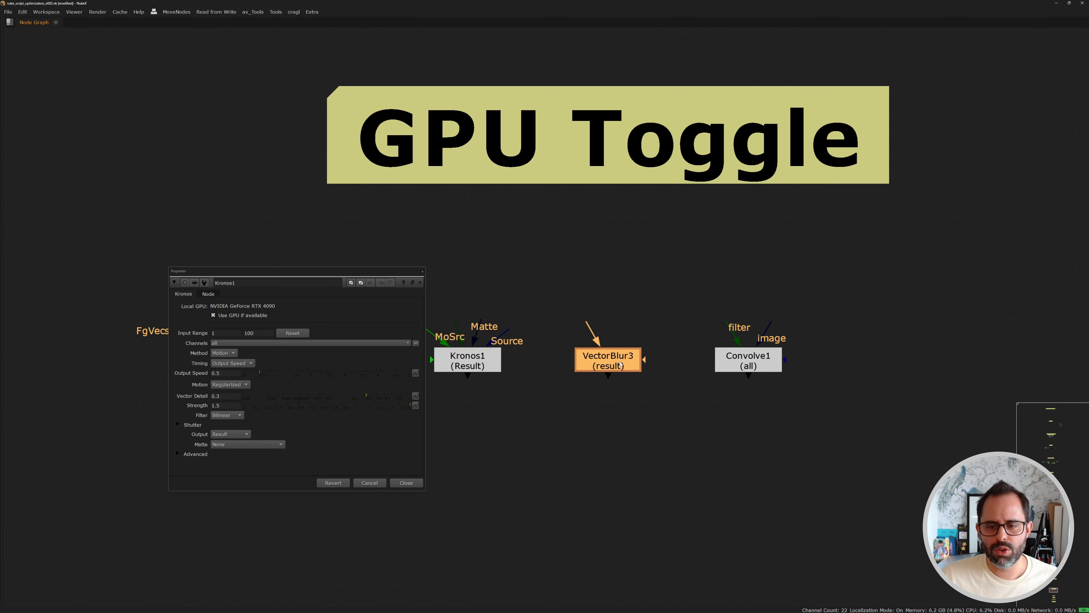
{"action": "double_click", "coordinate": [753, 363]}
{"action": "left_click_drag", "start_coordinate": [558, 306], "coordinate": [758, 278]}
{"action": "left_click", "coordinate": [513, 258]}
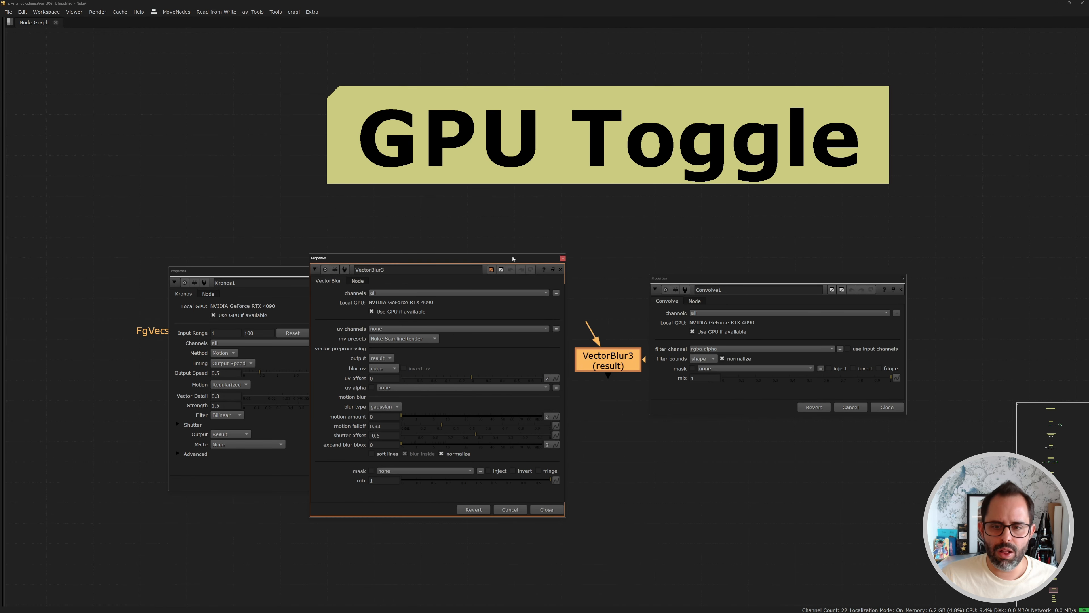
{"action": "left_click_drag", "start_coordinate": [513, 258], "coordinate": [587, 257]}
{"action": "left_click", "coordinate": [751, 332]}
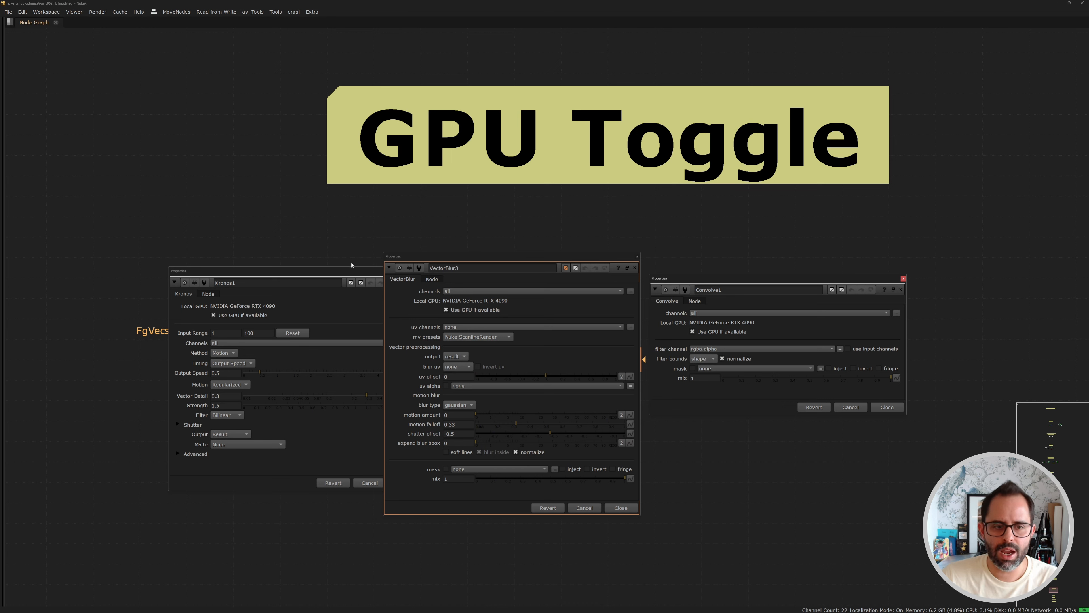
{"action": "left_click", "coordinate": [372, 270]}
{"action": "left_click", "coordinate": [399, 259]}
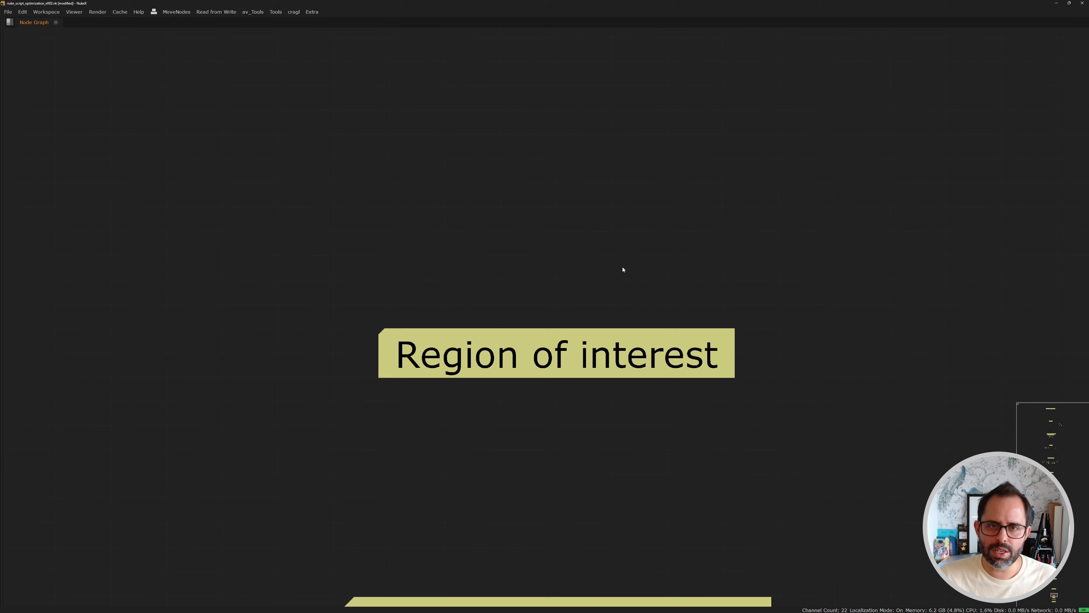
- Set the viewer gain to 0.018 and enable a region of interest, narrowed and moved over the checkerboard's lower-right area
{"action": "key", "text": "space"}
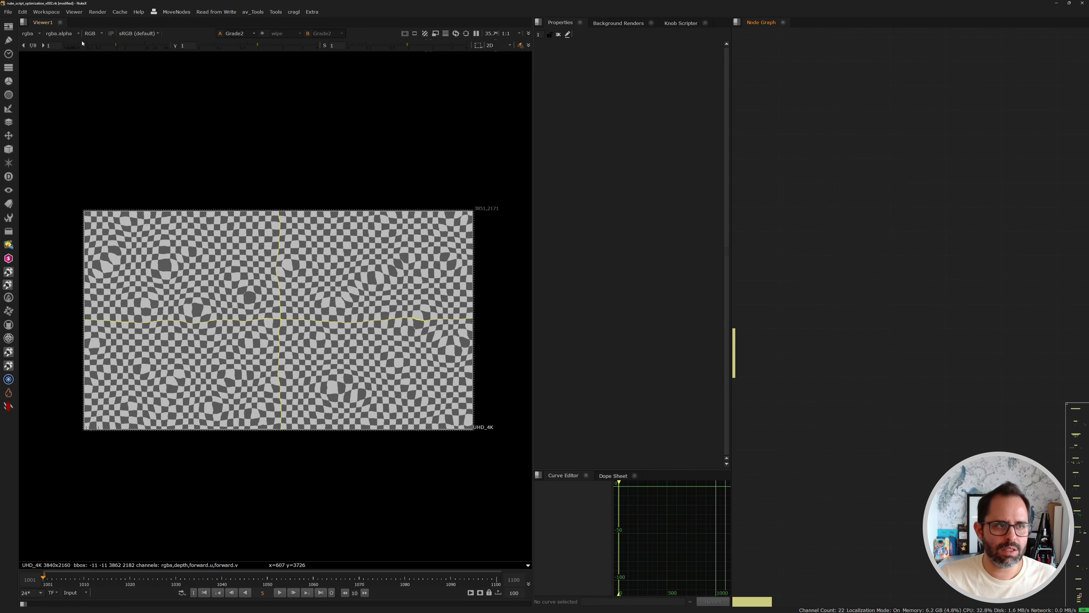
{"action": "left_click", "coordinate": [83, 44]}
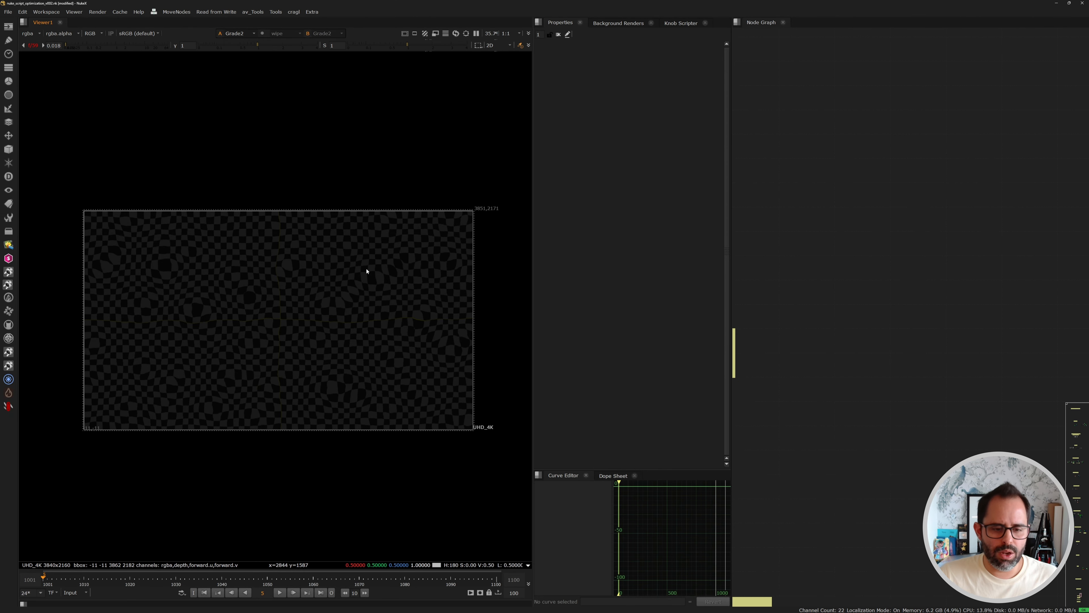
{"action": "scroll", "coordinate": [364, 272], "scroll_direction": "up", "scroll_amount": 1}
{"action": "key", "text": "alt+w"}
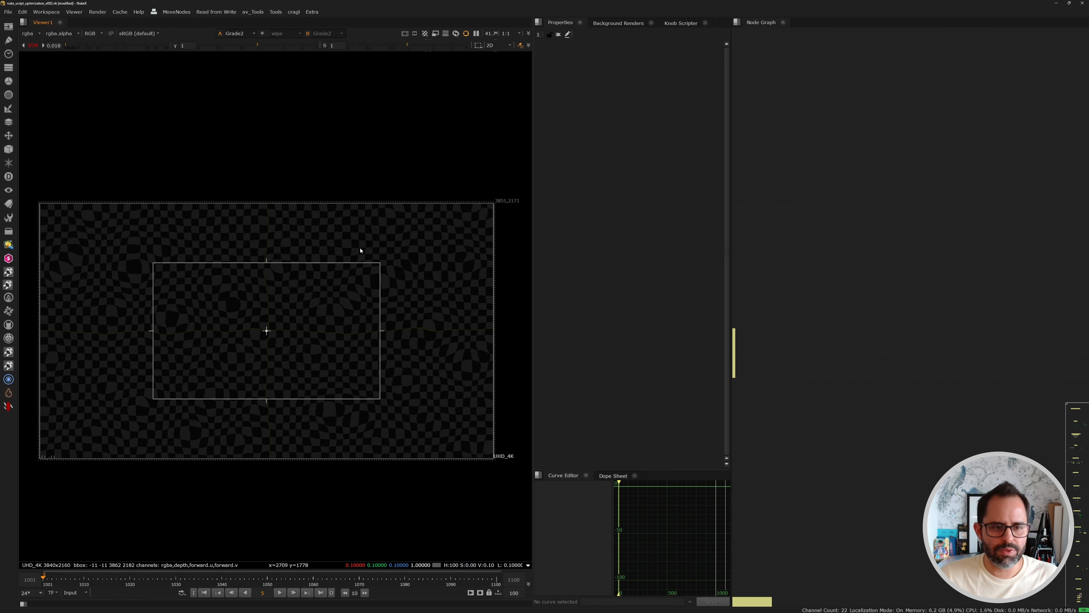
{"action": "left_click_drag", "start_coordinate": [380, 266], "coordinate": [250, 263]}
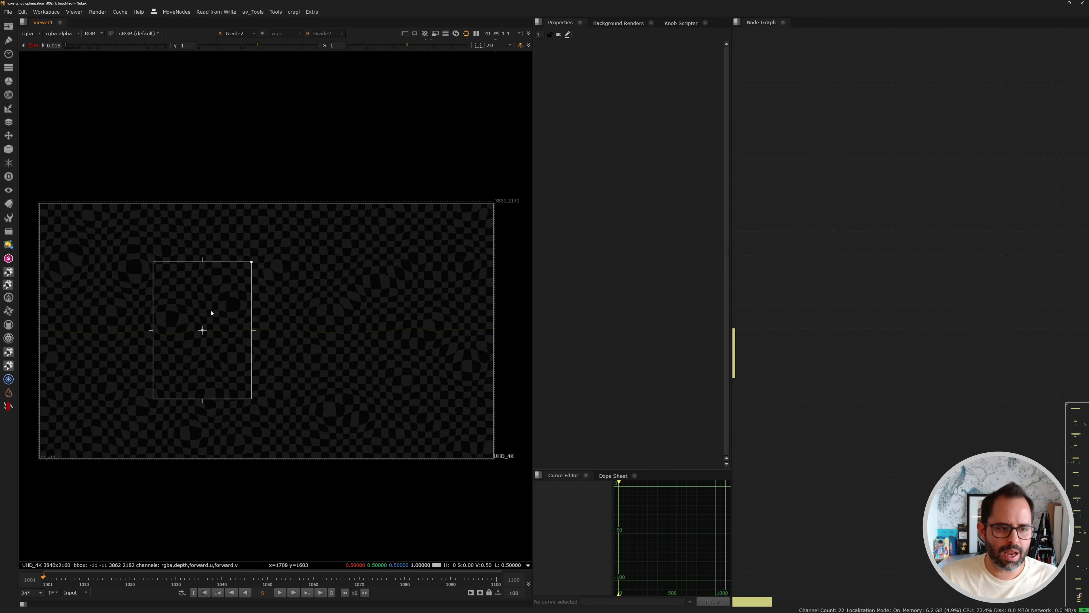
{"action": "left_click_drag", "start_coordinate": [202, 330], "coordinate": [412, 380]}
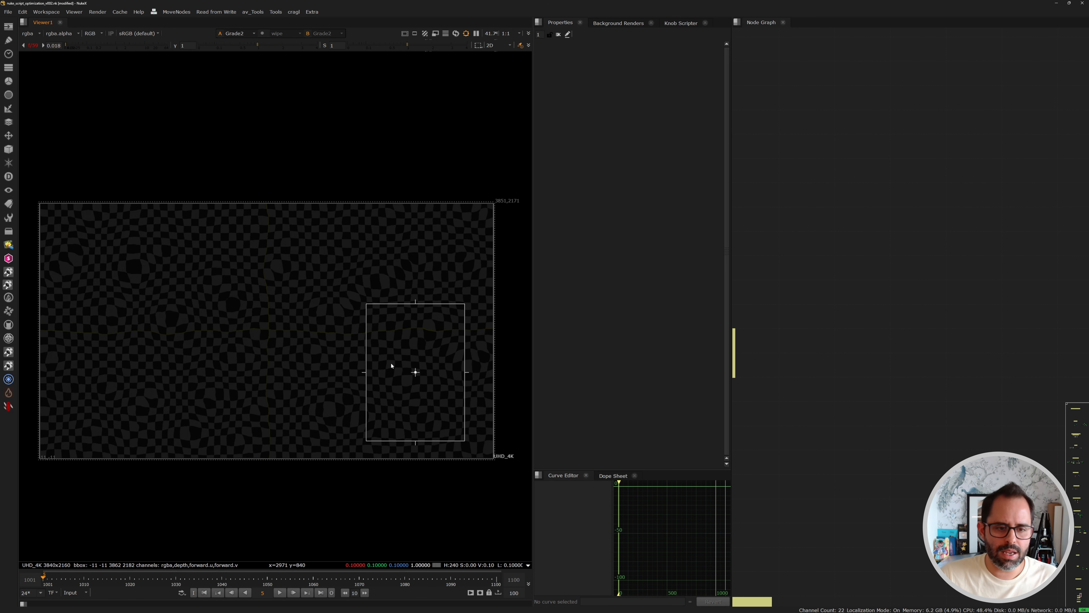
- Enlarge the region of interest by extending its upper edge upward and its left edge further left across the checkerboard
{"action": "scroll", "coordinate": [391, 365], "scroll_direction": "up", "scroll_amount": 2}
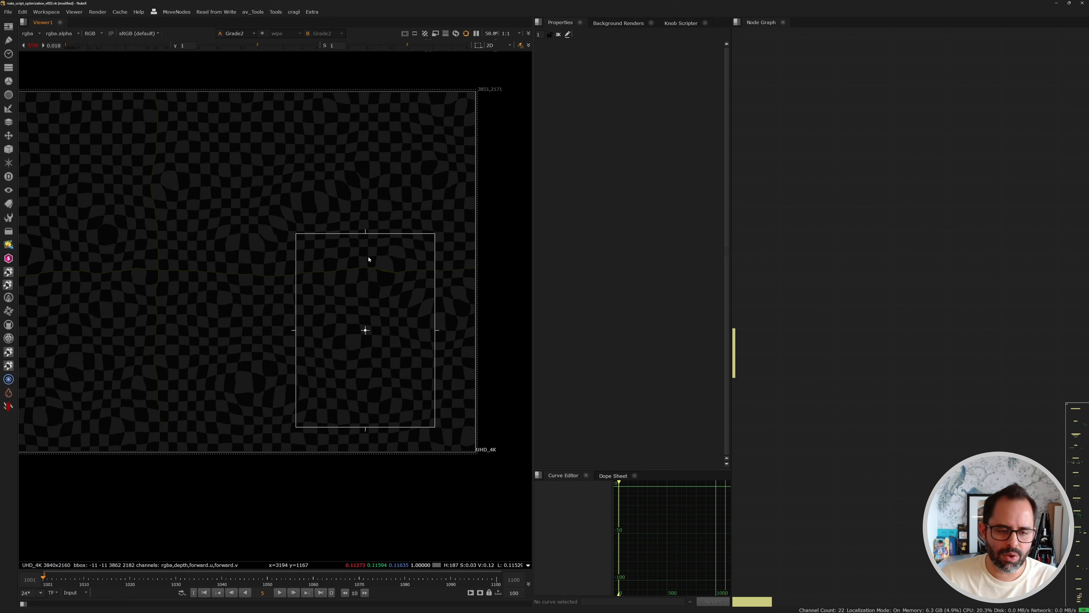
{"action": "left_click_drag", "start_coordinate": [365, 234], "coordinate": [326, 158]}
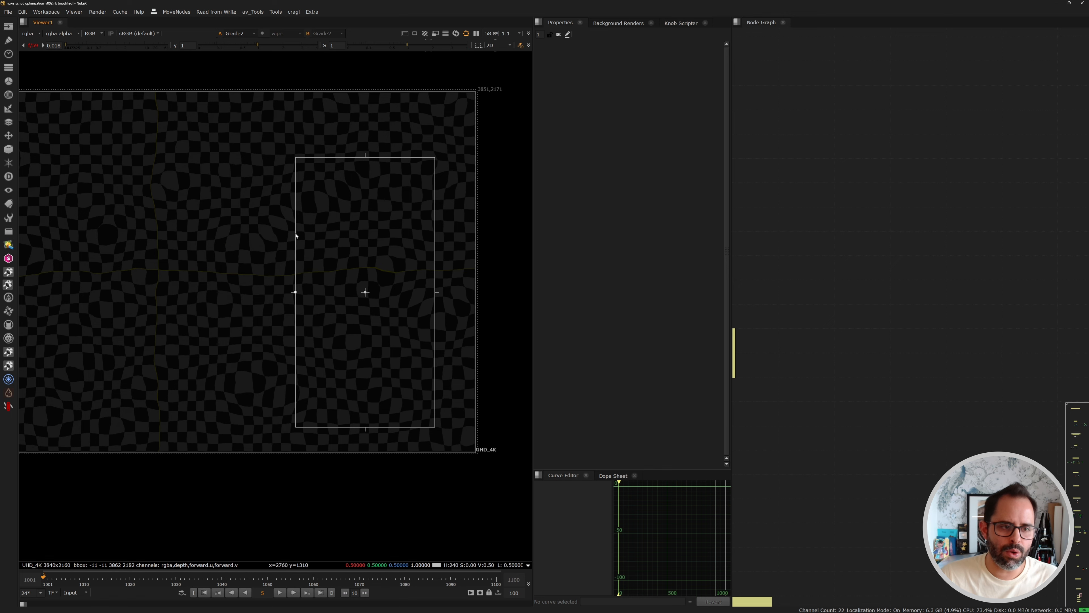
{"action": "left_click_drag", "start_coordinate": [295, 235], "coordinate": [197, 227]}
{"action": "mouse_move", "coordinate": [185, 277]}
{"action": "middle_mouse_down"}
{"action": "mouse_move", "coordinate": [346, 286]}
{"action": "mouse_move", "coordinate": [336, 345]}
{"action": "mouse_move", "coordinate": [178, 254]}
{"action": "mouse_move", "coordinate": [170, 262]}
{"action": "middle_mouse_up"}
{"action": "scroll", "coordinate": [223, 271], "scroll_direction": "down", "scroll_amount": 2}
{"action": "scroll", "coordinate": [336, 345], "scroll_direction": "up", "scroll_amount": 2}
{"action": "middle_click_drag", "start_coordinate": [157, 213], "coordinate": [283, 202]}
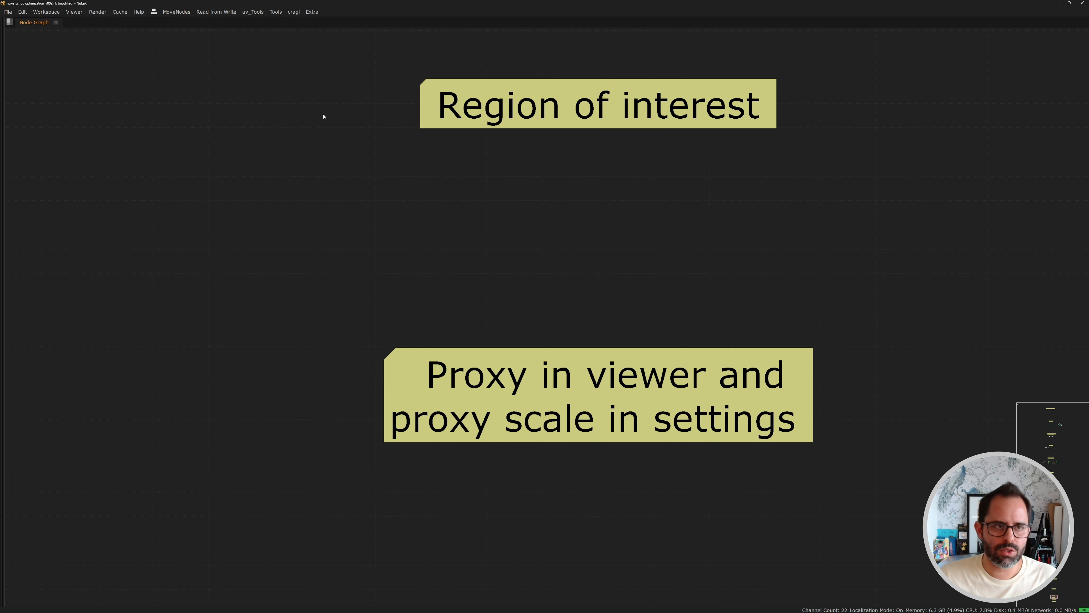
- Toggle the viewer's proxy mode on and off several times, ending with it off, and open the project settings
{"action": "key", "text": "space"}
{"action": "left_click", "coordinate": [435, 35]}
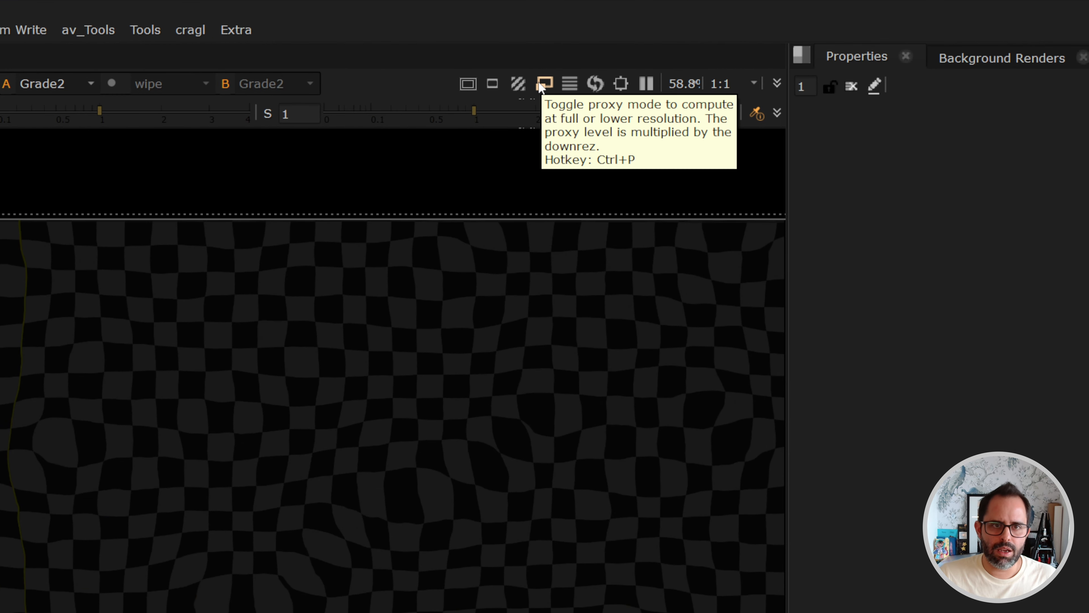
{"action": "left_click", "coordinate": [542, 85]}
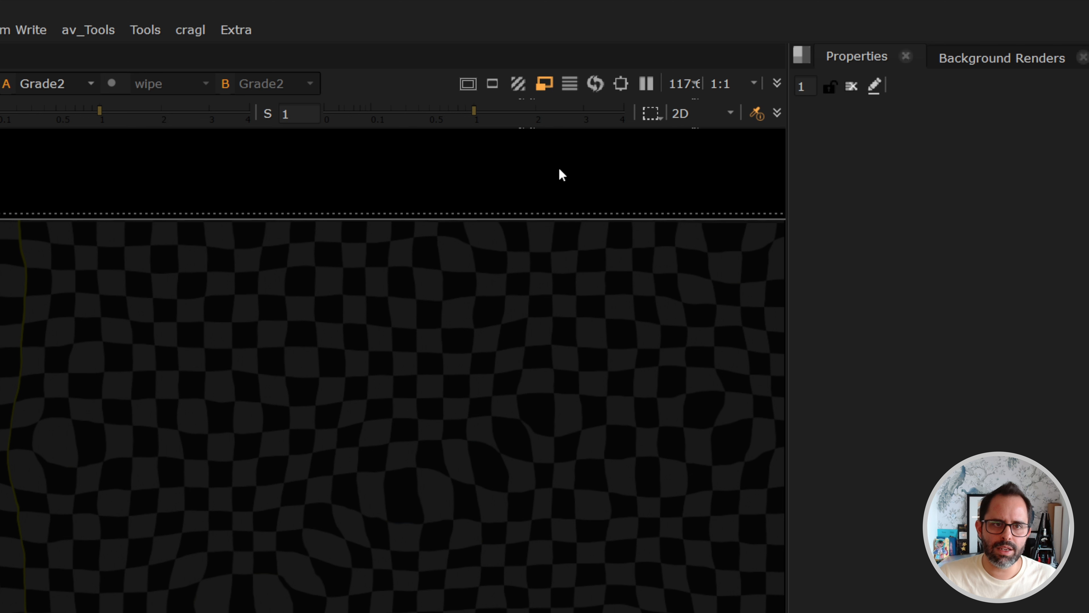
{"action": "left_click", "coordinate": [544, 85]}
{"action": "left_click", "coordinate": [545, 85]}
{"action": "left_click", "coordinate": [544, 85]}
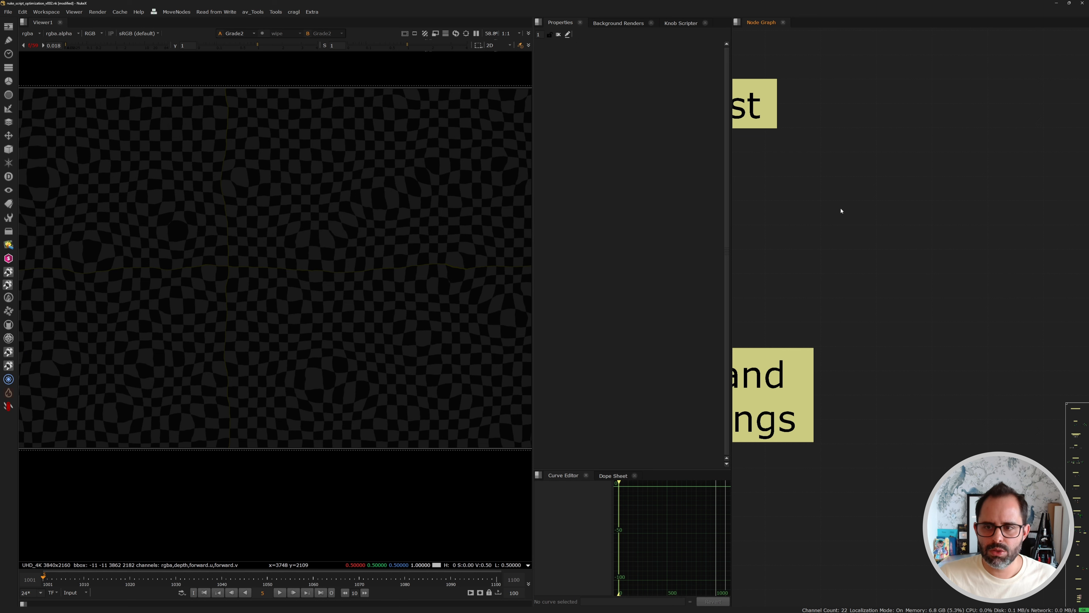
{"action": "key", "text": "s"}
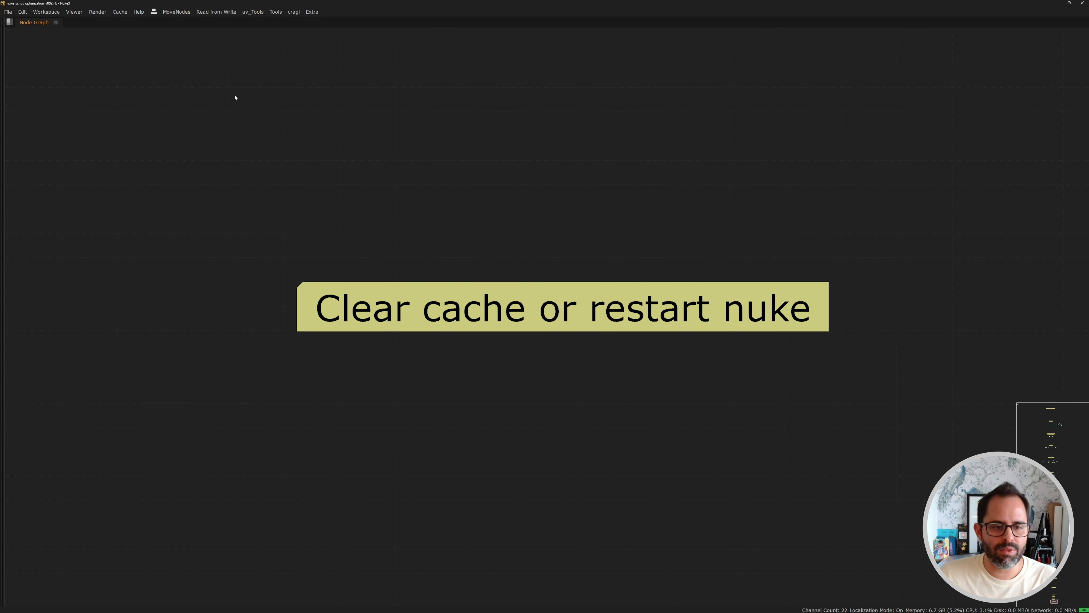
- Examine the available cache-clearing commands, including Clear All, without running any of them
{"action": "left_click", "coordinate": [117, 14]}
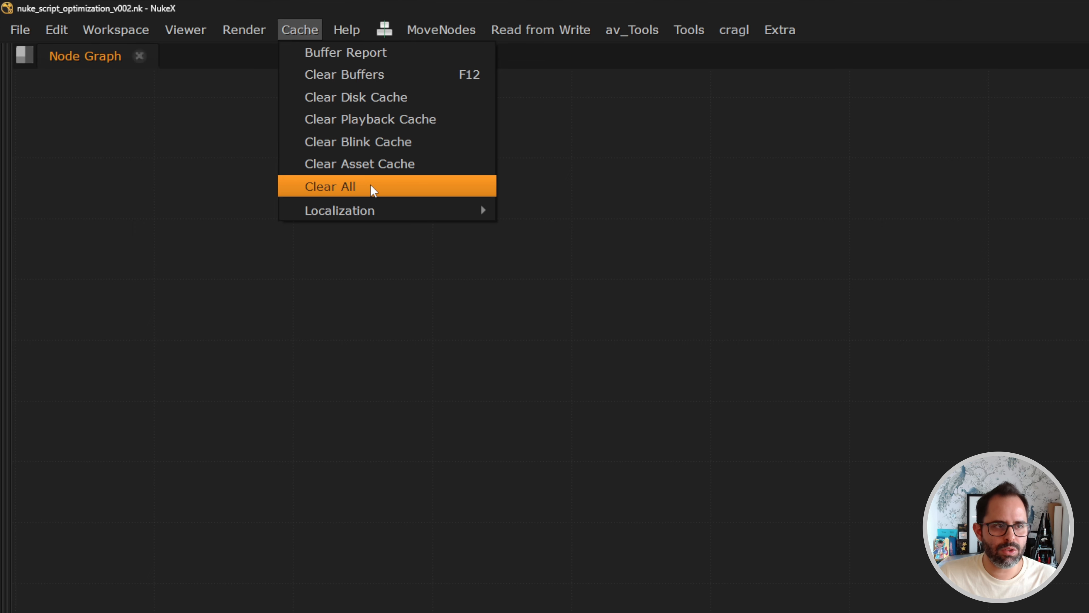
{"action": "left_click", "coordinate": [619, 413]}
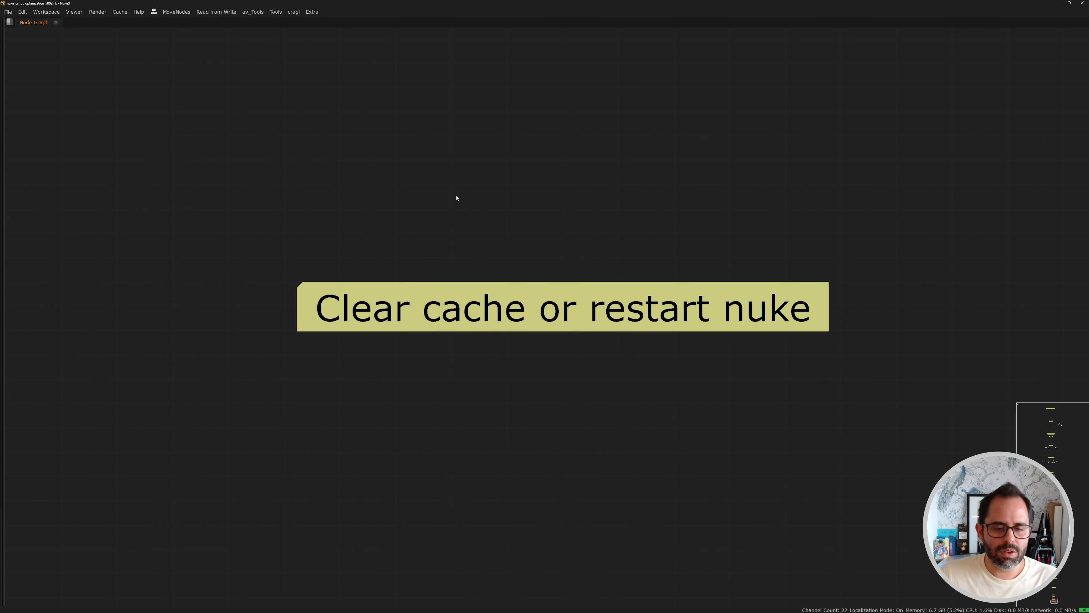